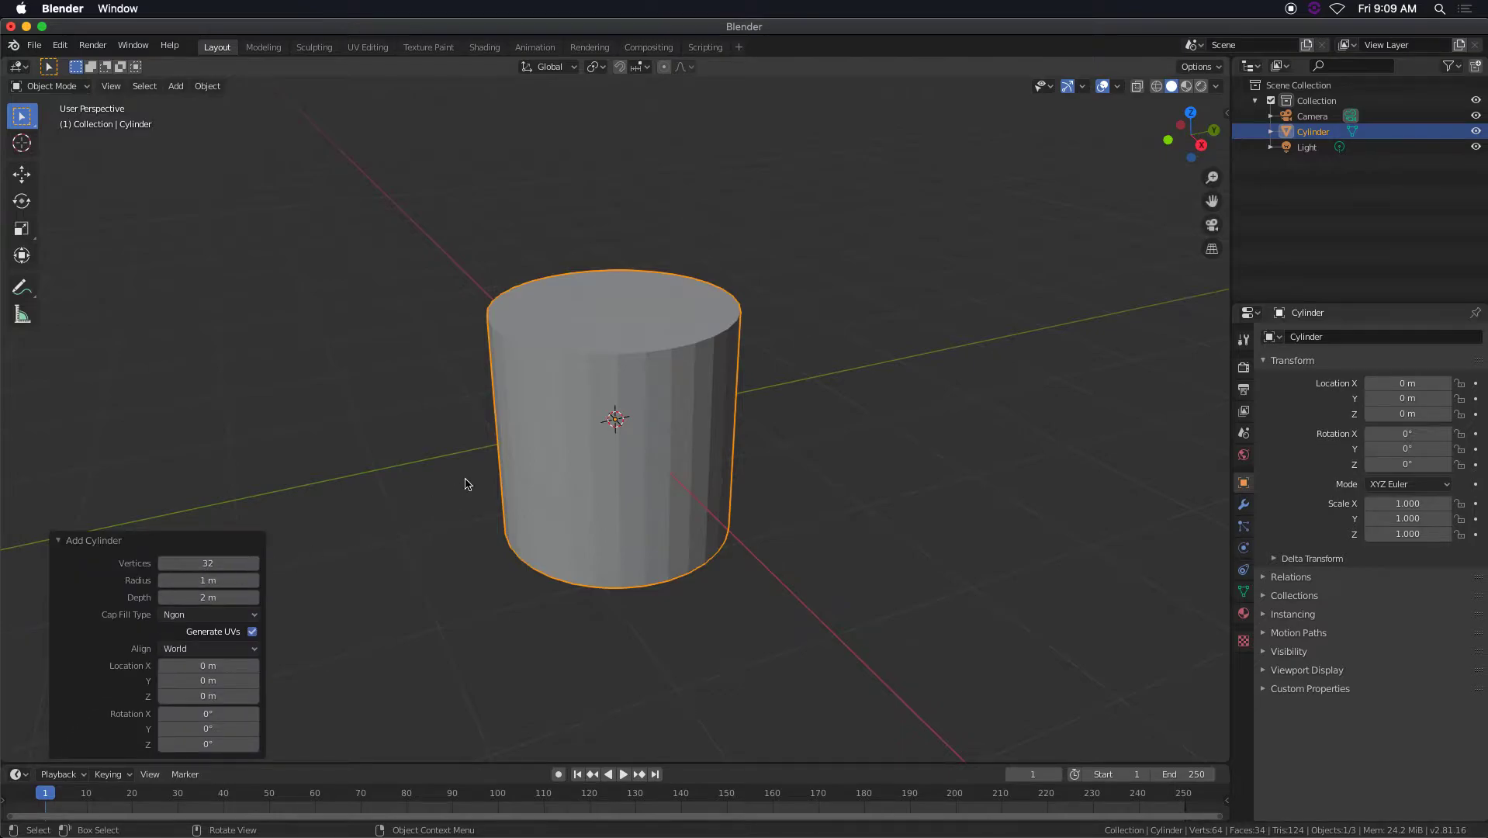
{"action": "left_click", "coordinate": [57, 542]}
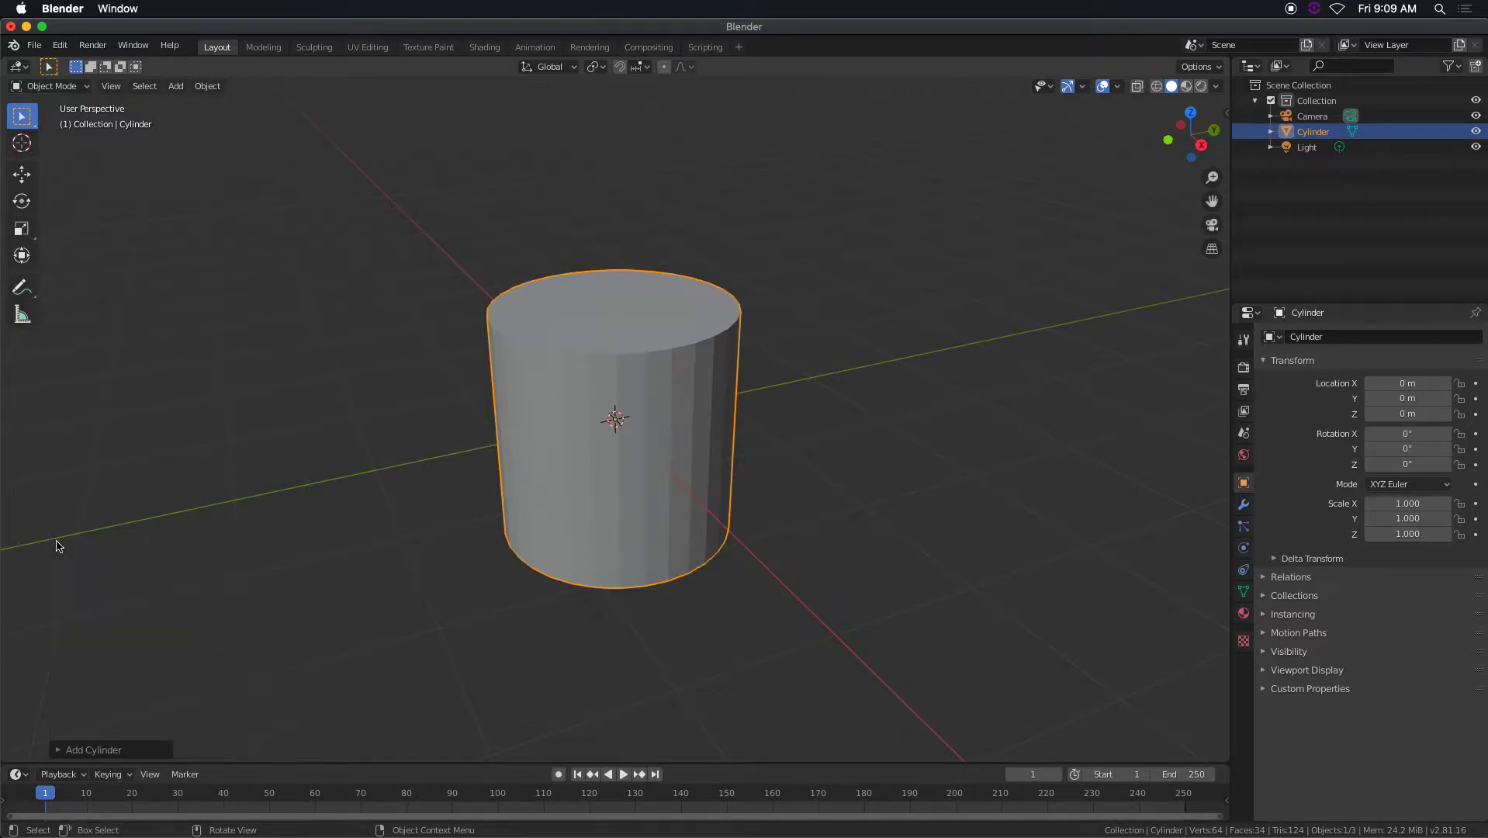
{"action": "left_click", "coordinate": [214, 86]}
{"action": "mouse_move", "coordinate": [174, 86]}
{"action": "left_click", "coordinate": [58, 750]}
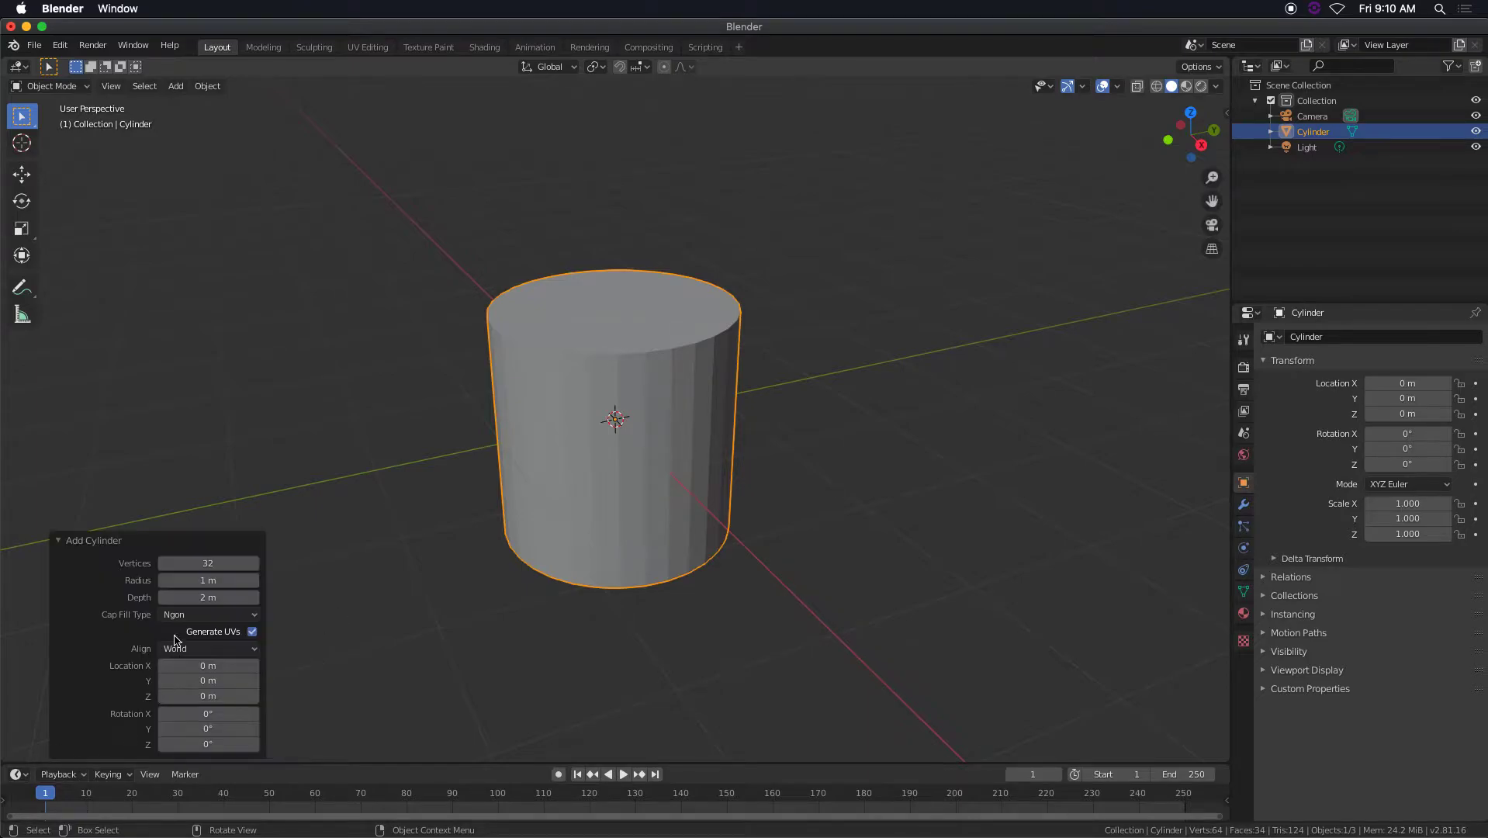
{"action": "left_click", "coordinate": [1243, 592]}
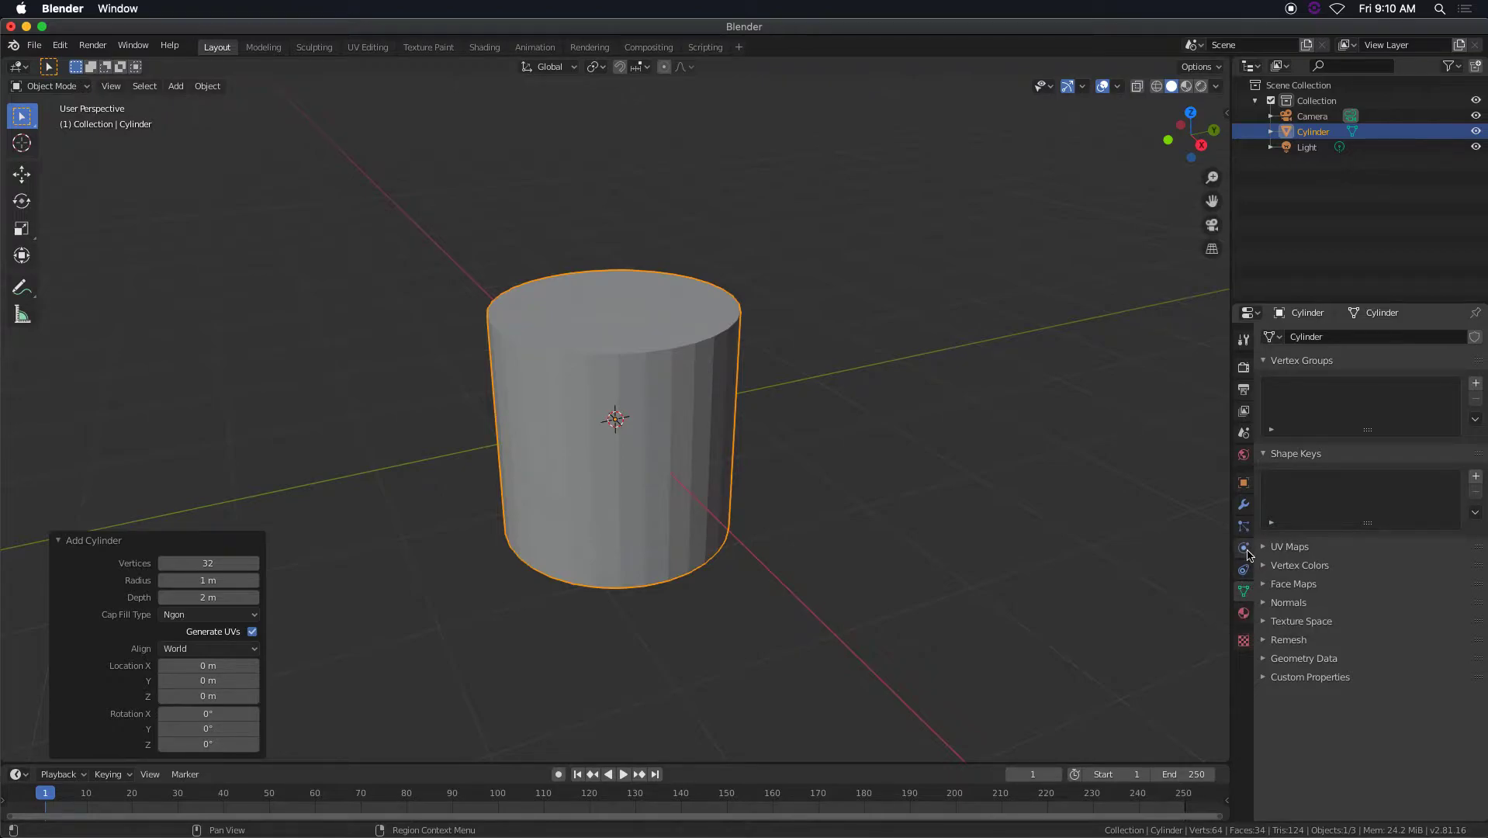
{"action": "left_click", "coordinate": [1244, 570]}
{"action": "left_click", "coordinate": [1244, 549]}
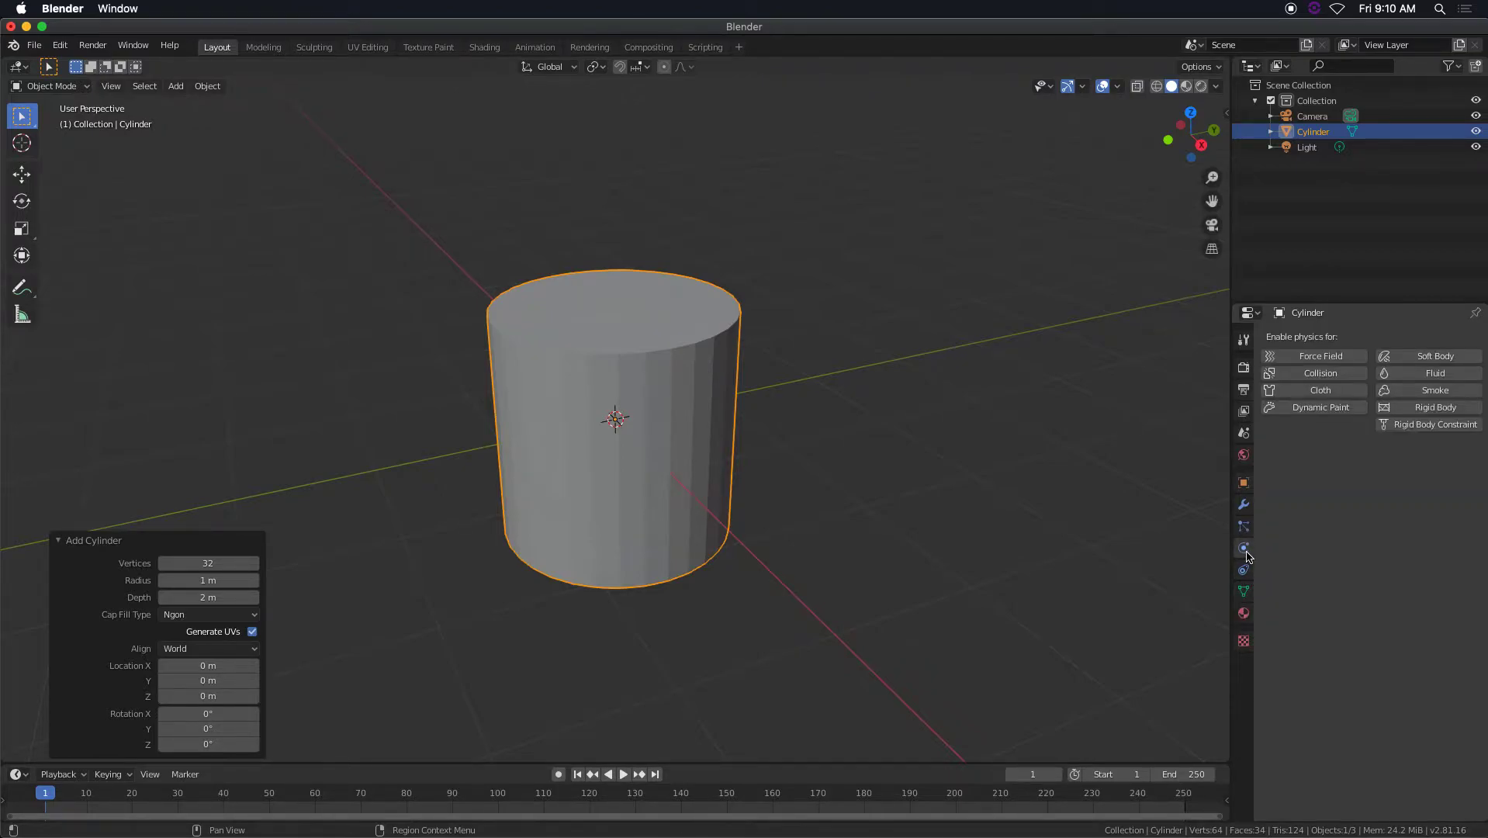
{"action": "left_click", "coordinate": [1244, 435]}
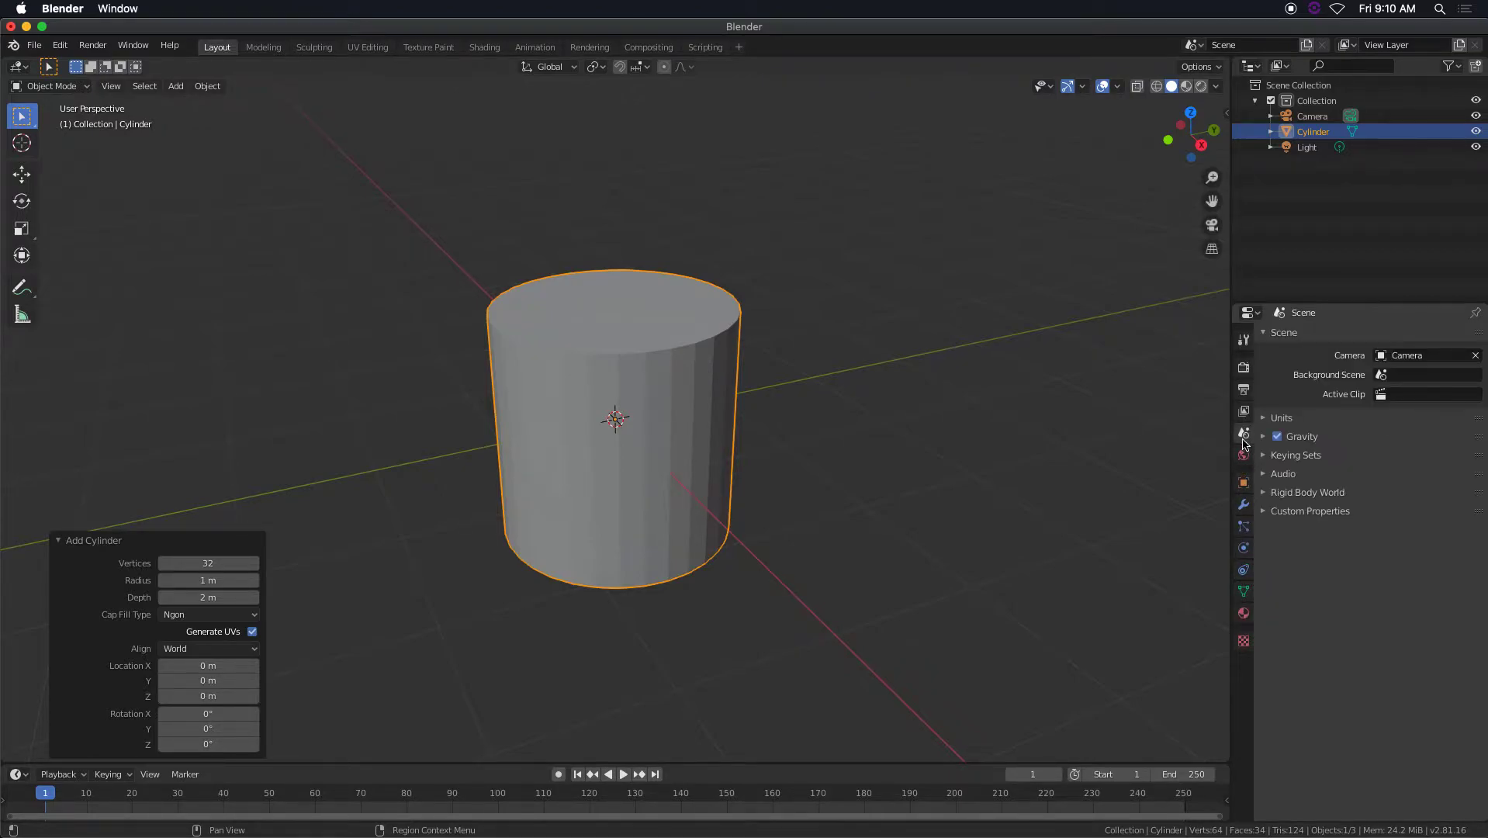
{"action": "left_click", "coordinate": [1245, 456]}
{"action": "left_click", "coordinate": [1244, 482]}
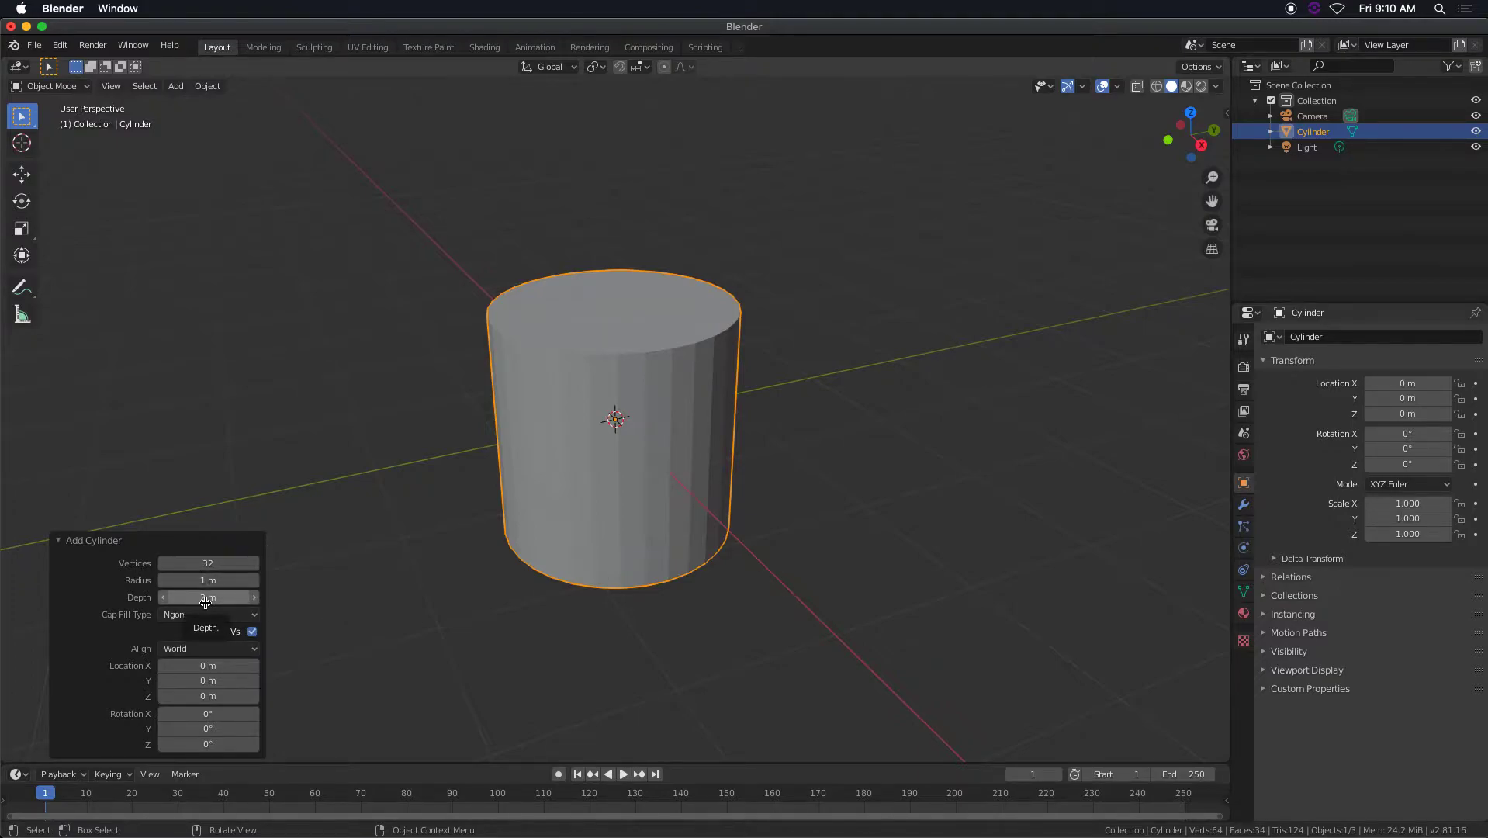
Set the new cylinder's vertex count to 64 and display the scene in wireframe.
{"action": "left_click", "coordinate": [221, 564]}
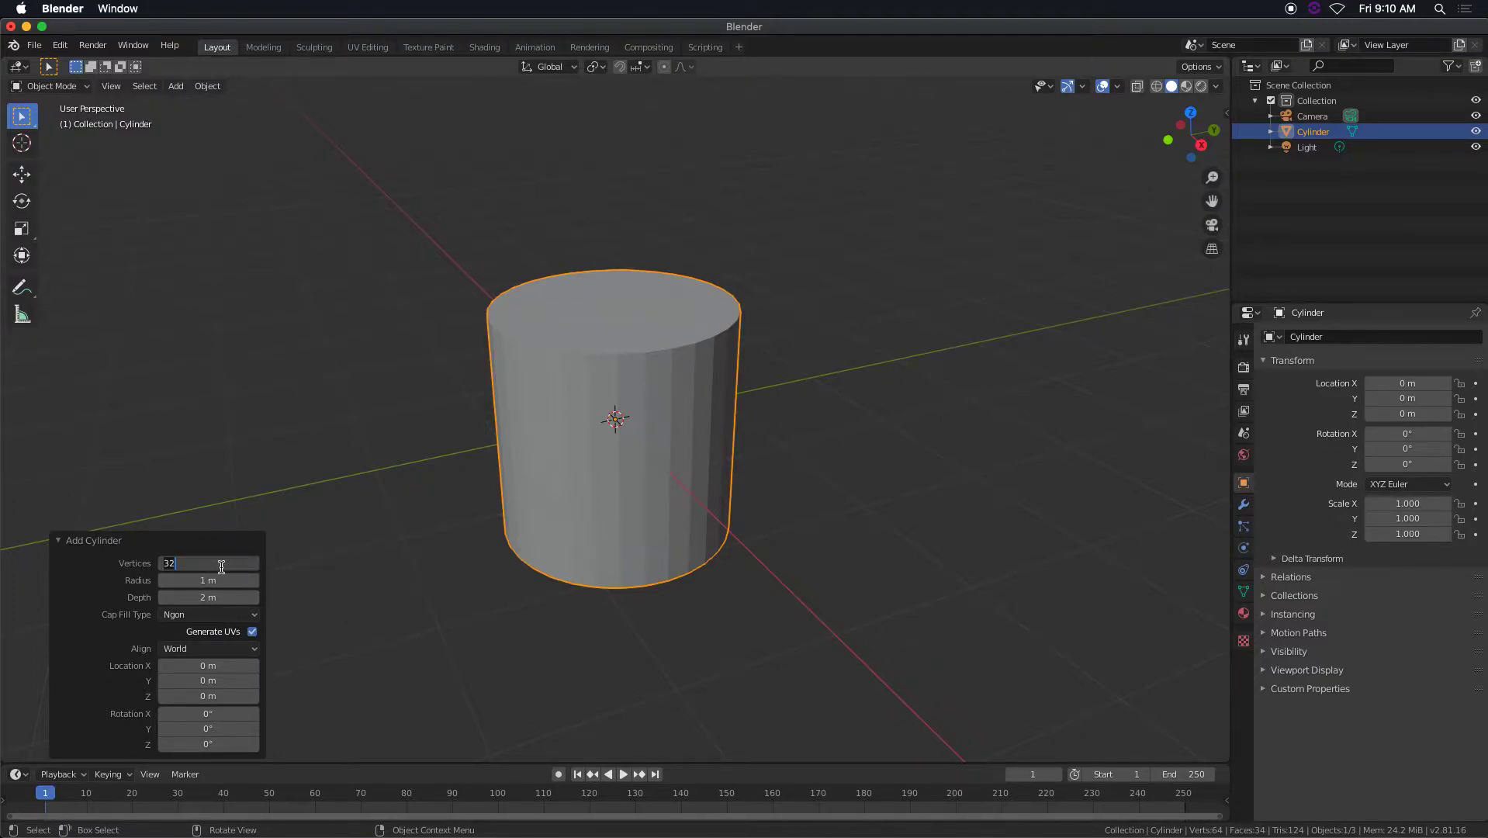
{"action": "type", "text": "64"}
{"action": "key", "text": "Return"}
{"action": "scroll", "coordinate": [589, 465], "scroll_direction": "up", "scroll_amount": 2}
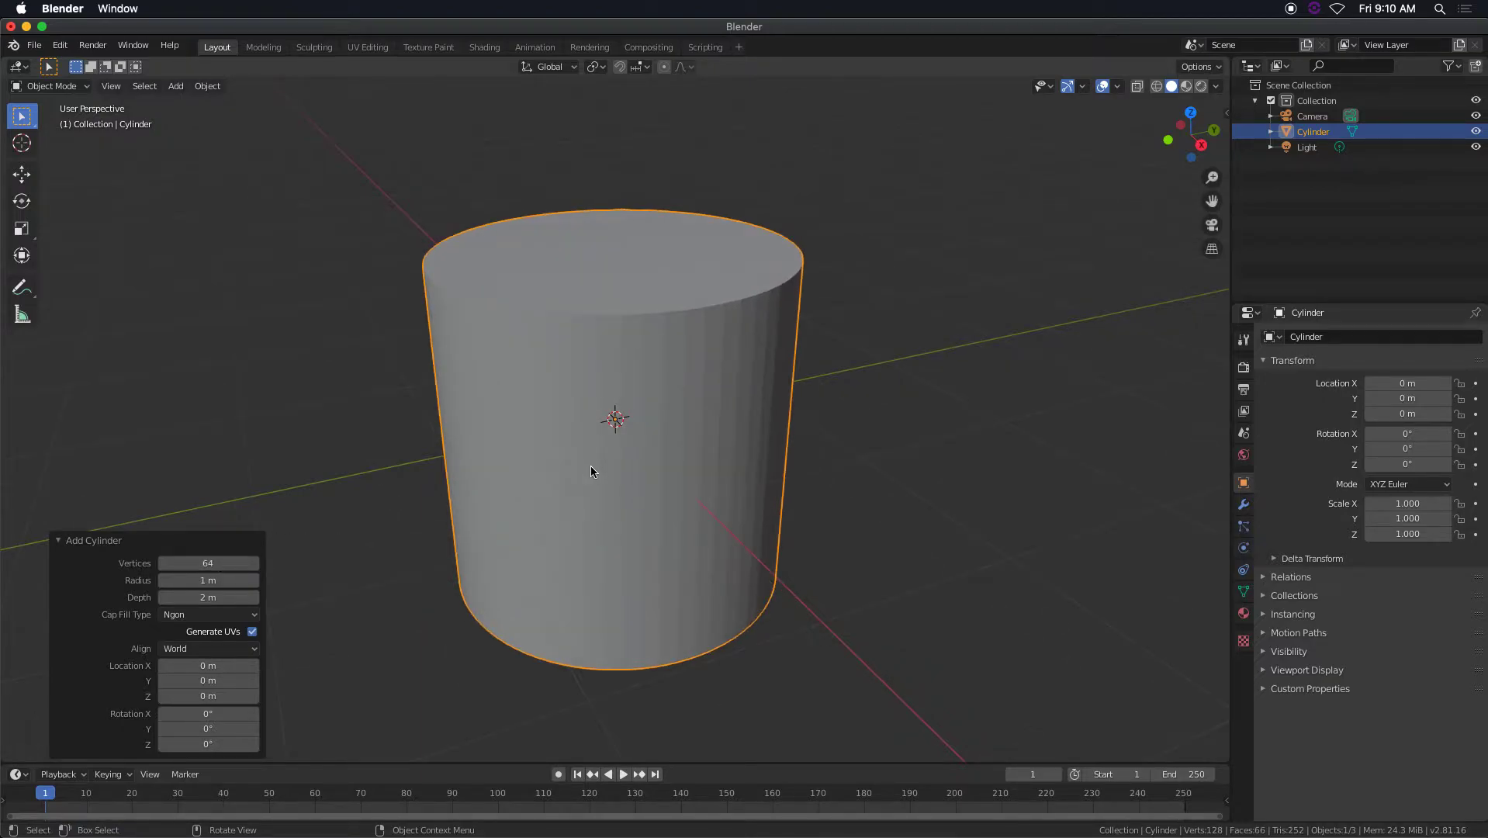
{"action": "left_click", "coordinate": [1156, 86]}
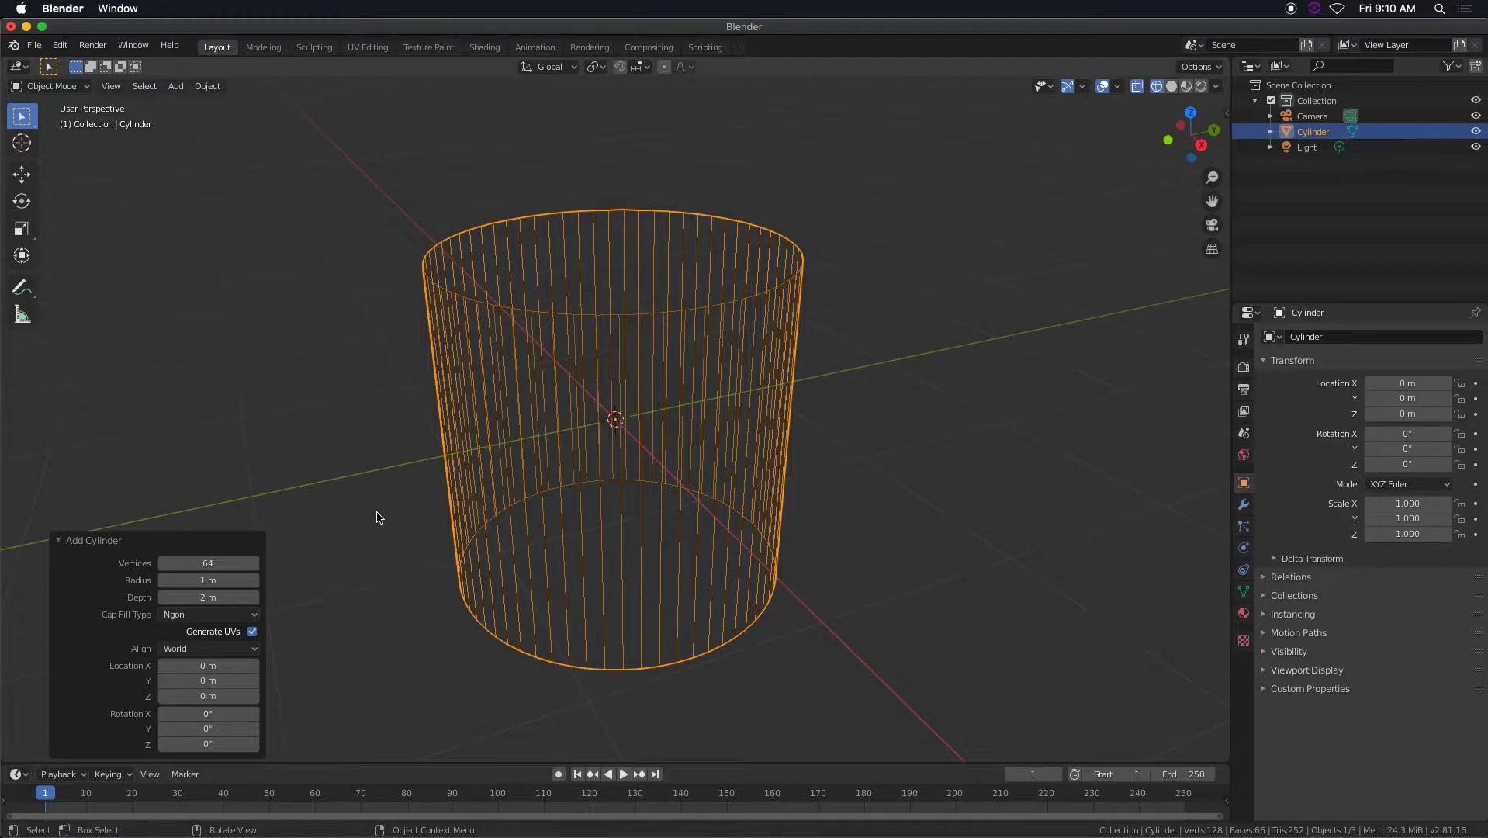
Set the cylinder's vertex count to 32 and return the viewport to solid shading.
{"action": "left_click", "coordinate": [229, 565]}
{"action": "key", "text": "Return"}
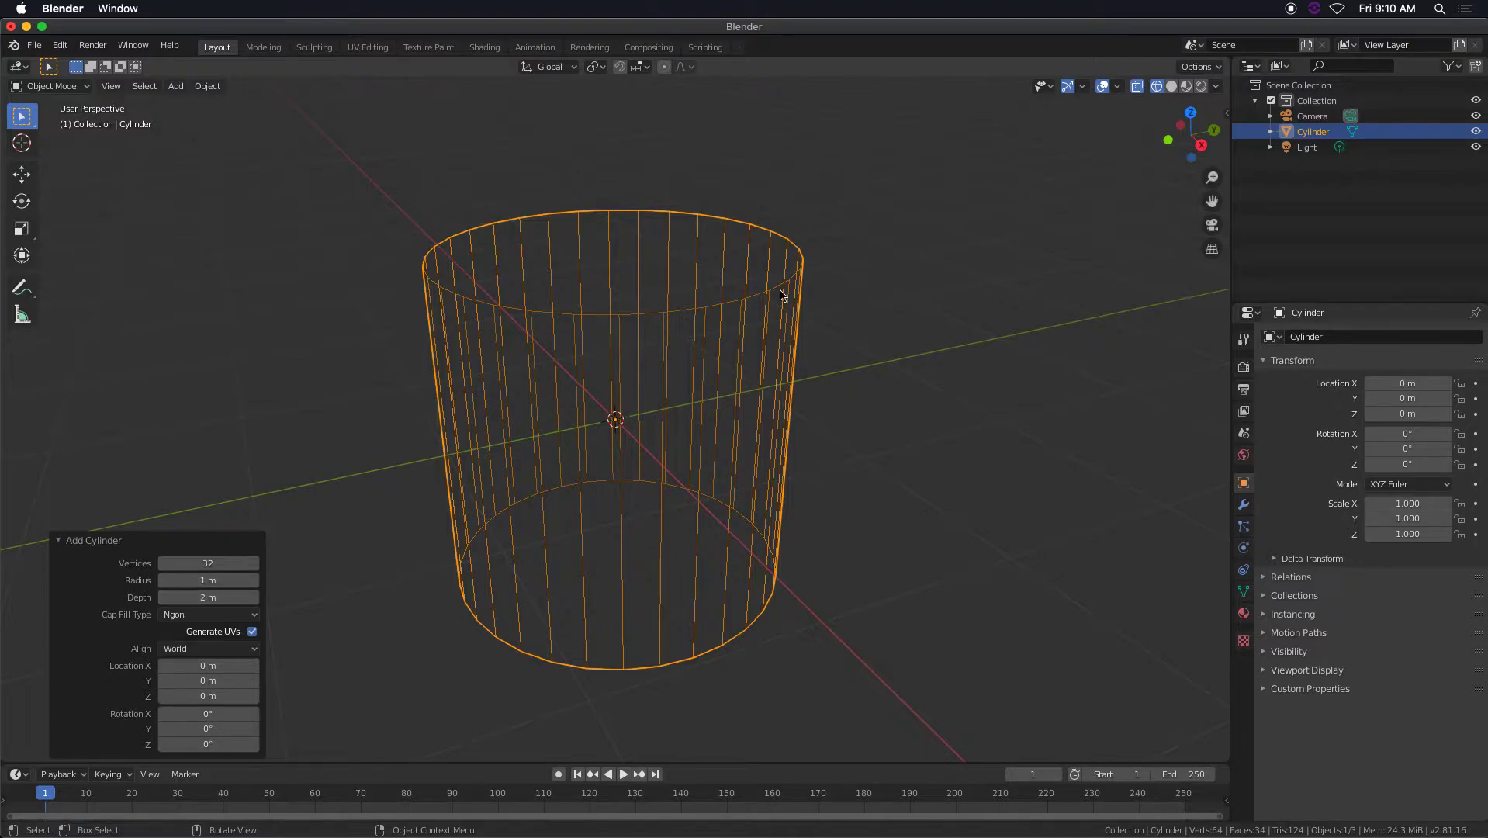
{"action": "left_click", "coordinate": [1172, 86]}
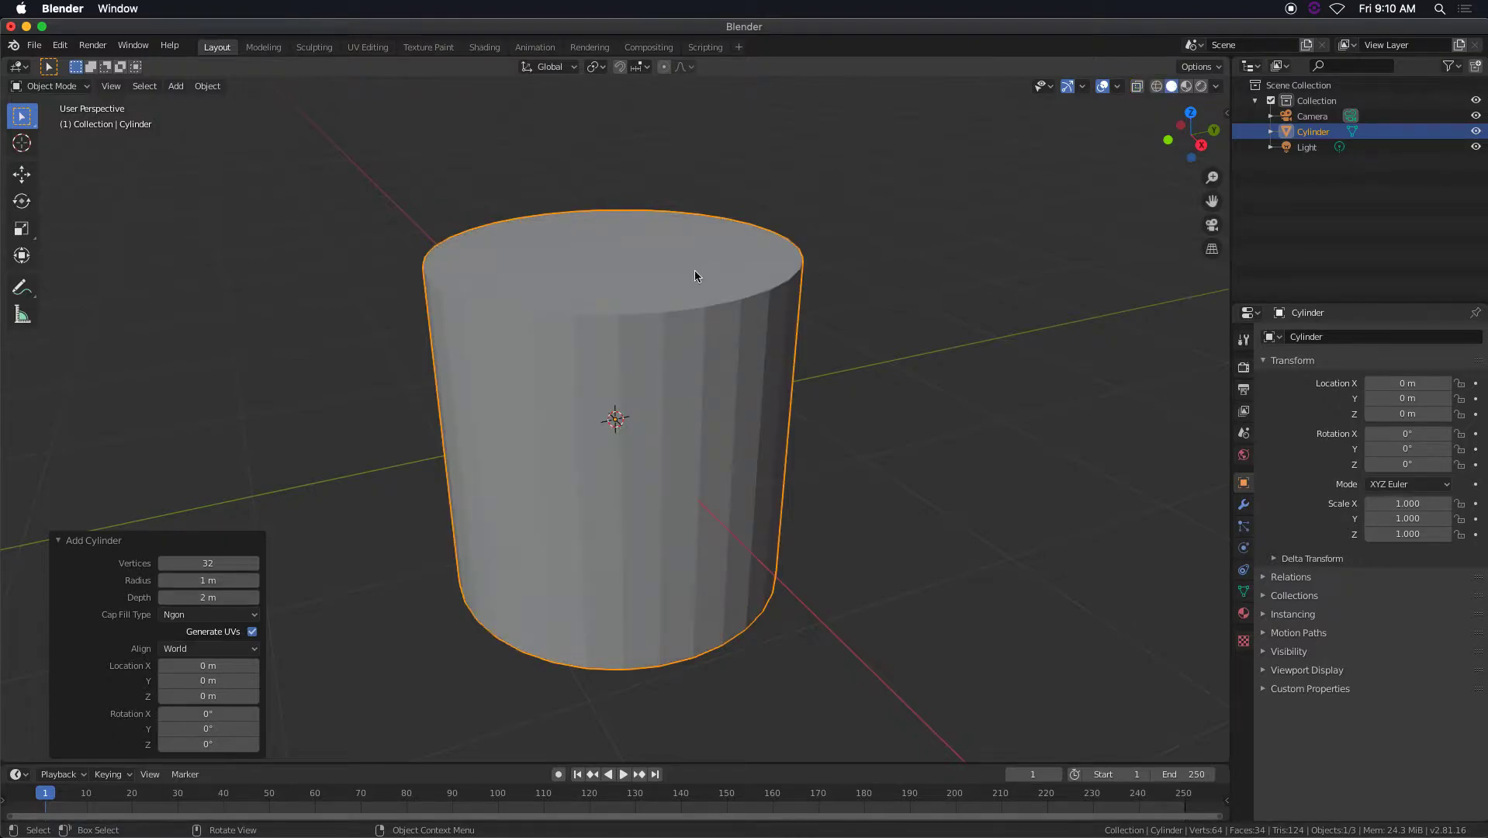
Try moving the cylinder about 0.143 m along the Y axis and undo the move.
{"action": "left_click", "coordinate": [22, 174]}
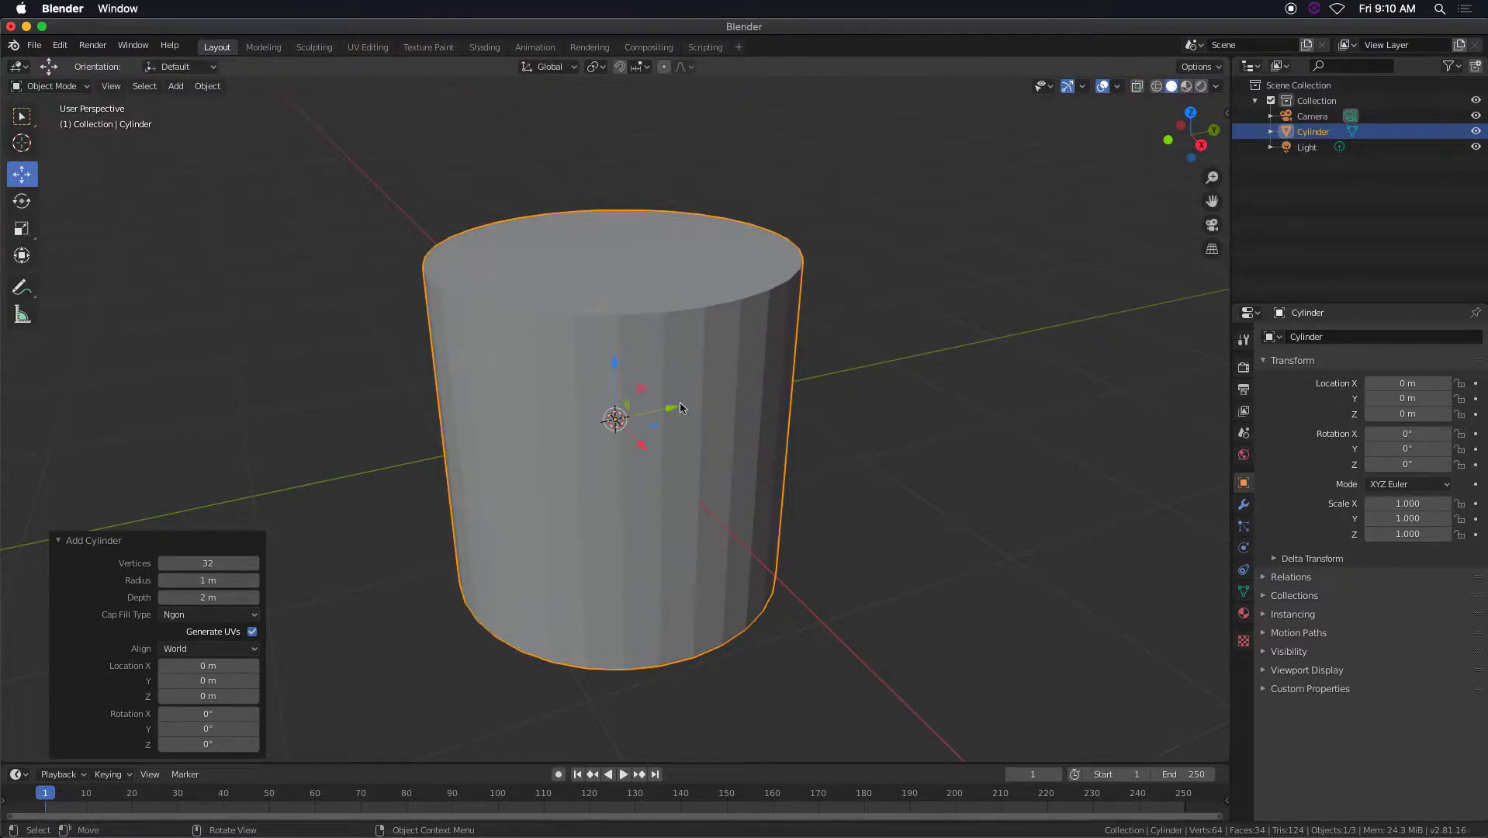
{"action": "left_click_drag", "start_coordinate": [672, 411], "coordinate": [695, 409]}
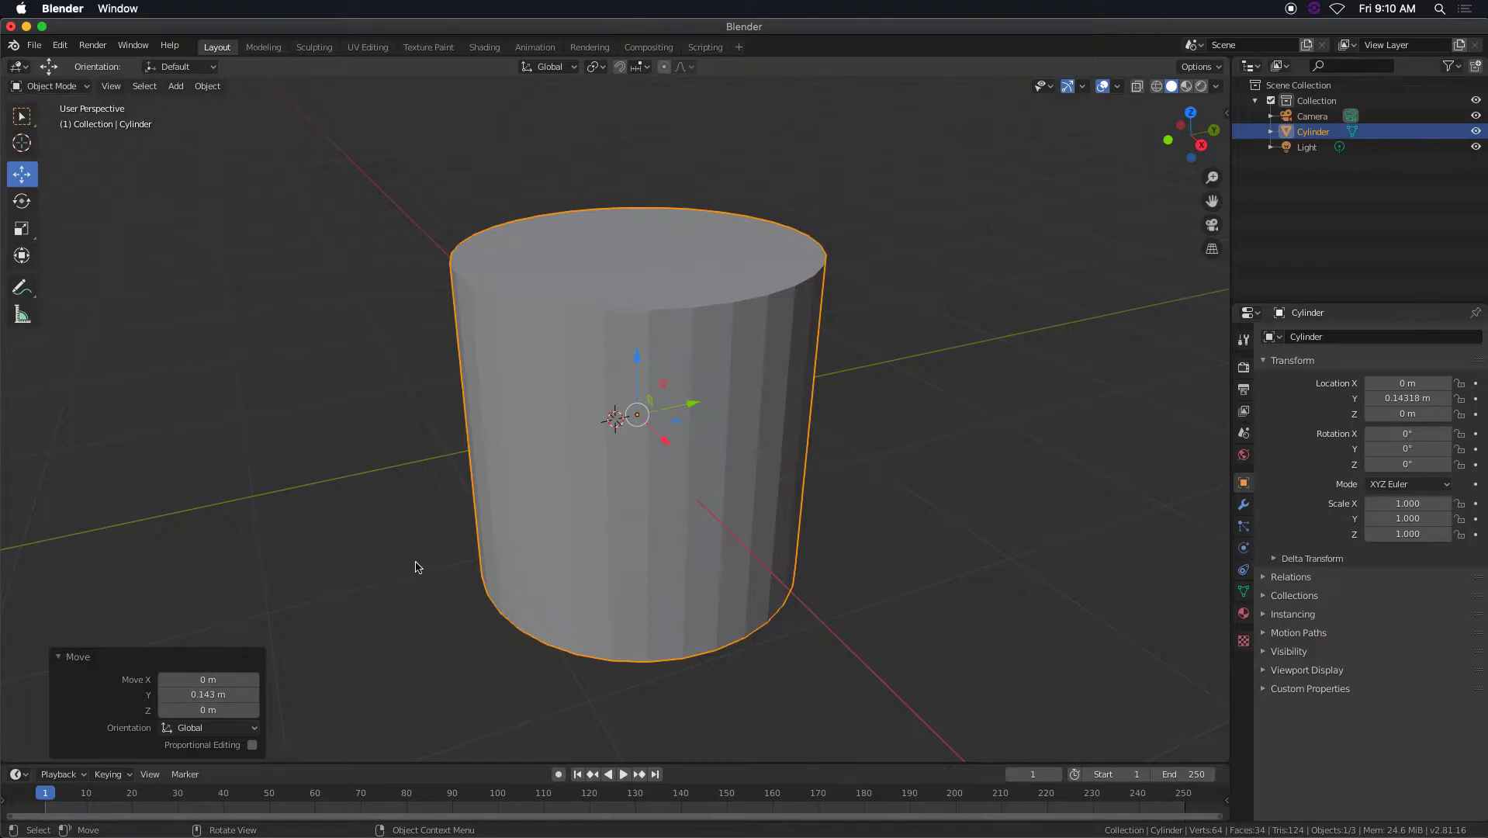
{"action": "key", "text": "ctrl+z"}
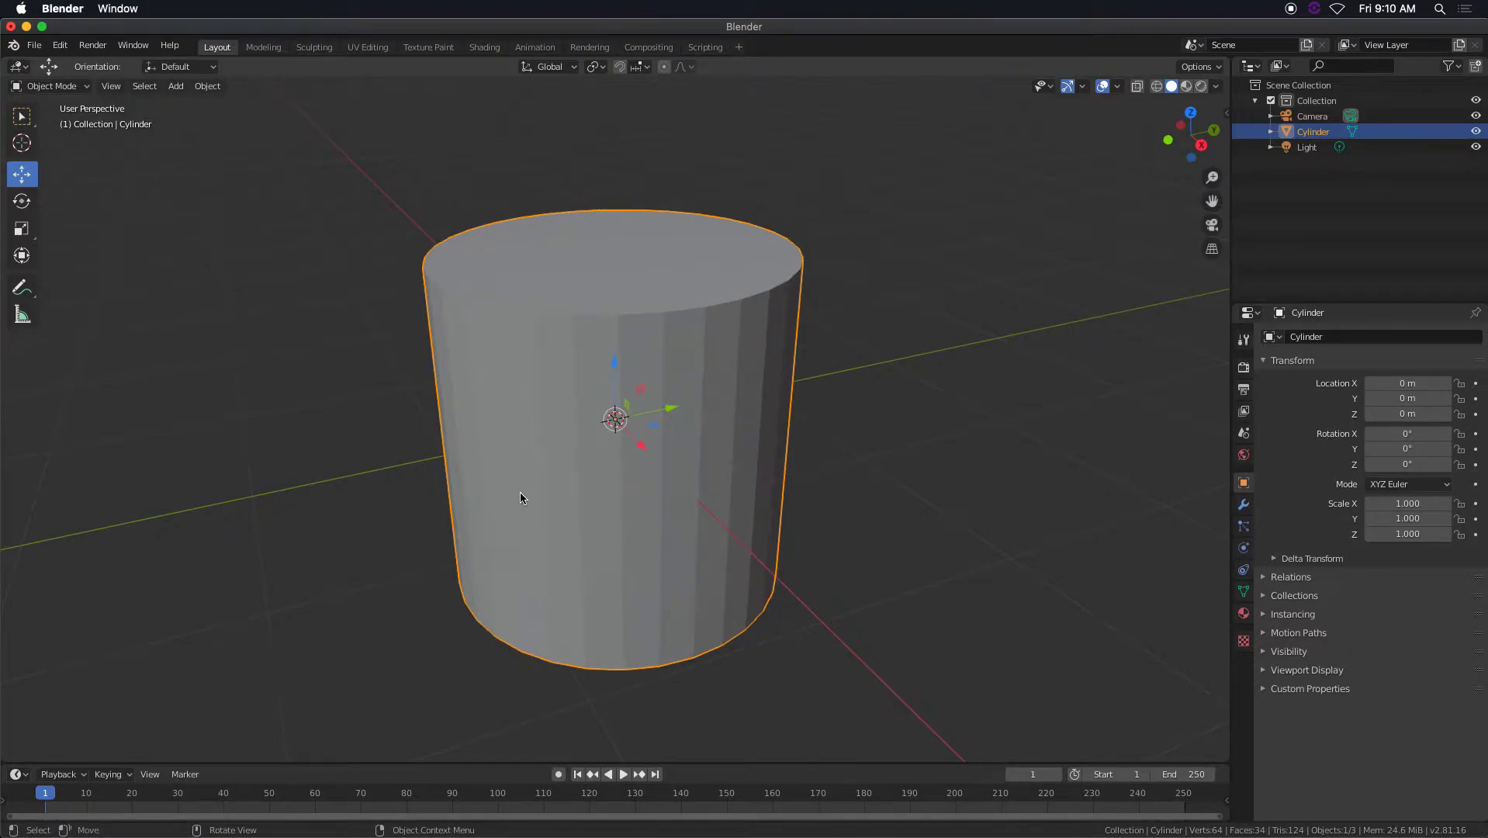
{"action": "scroll", "coordinate": [668, 470], "scroll_direction": "down", "scroll_amount": 5}
{"action": "scroll", "coordinate": [651, 475], "scroll_direction": "up", "scroll_amount": 1}
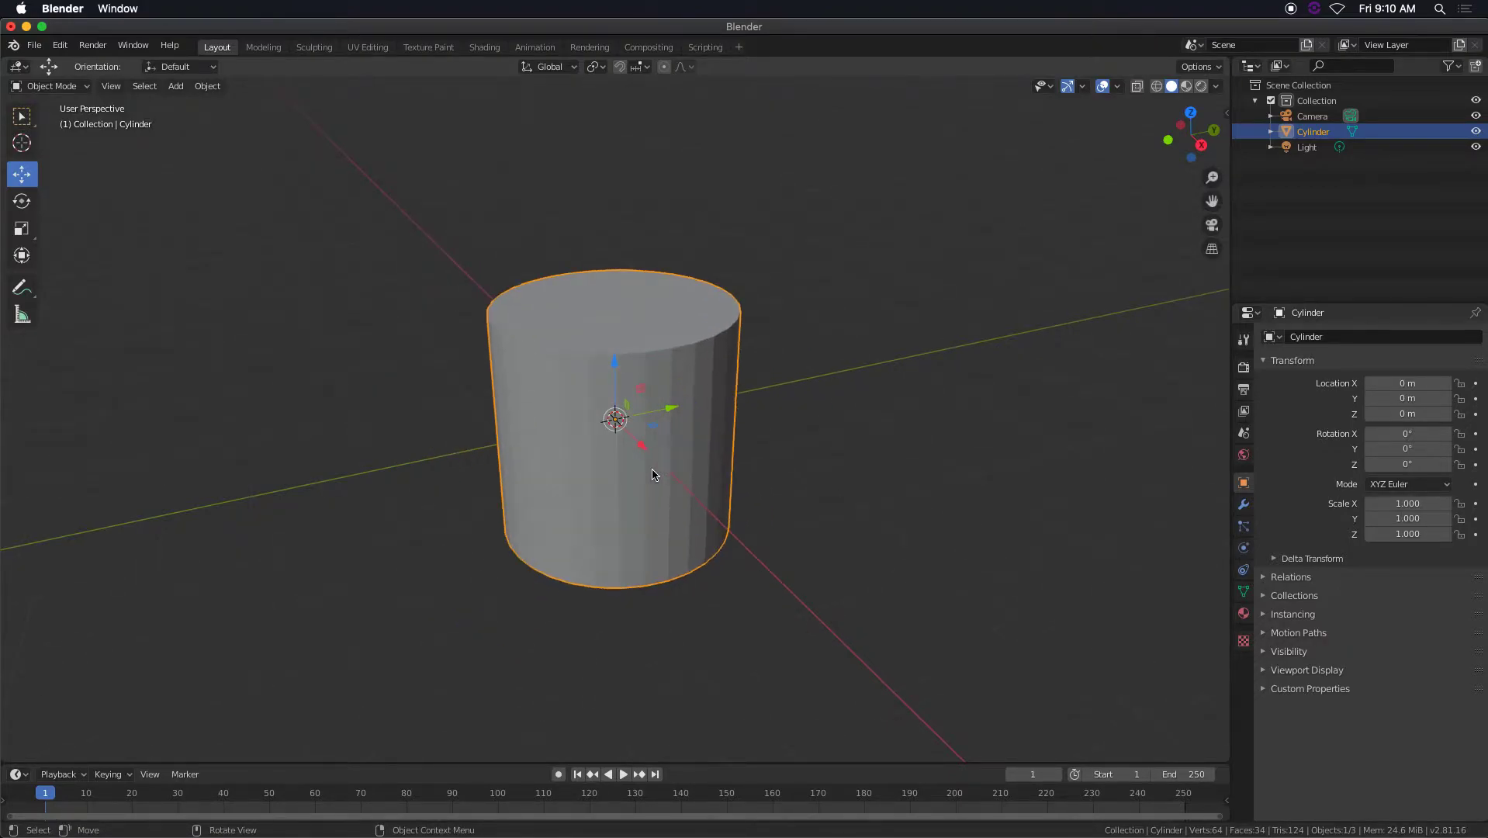
{"action": "middle_click_drag", "start_coordinate": [652, 475], "coordinate": [704, 453]}
{"action": "scroll", "coordinate": [705, 453], "scroll_direction": "down", "scroll_amount": 1}
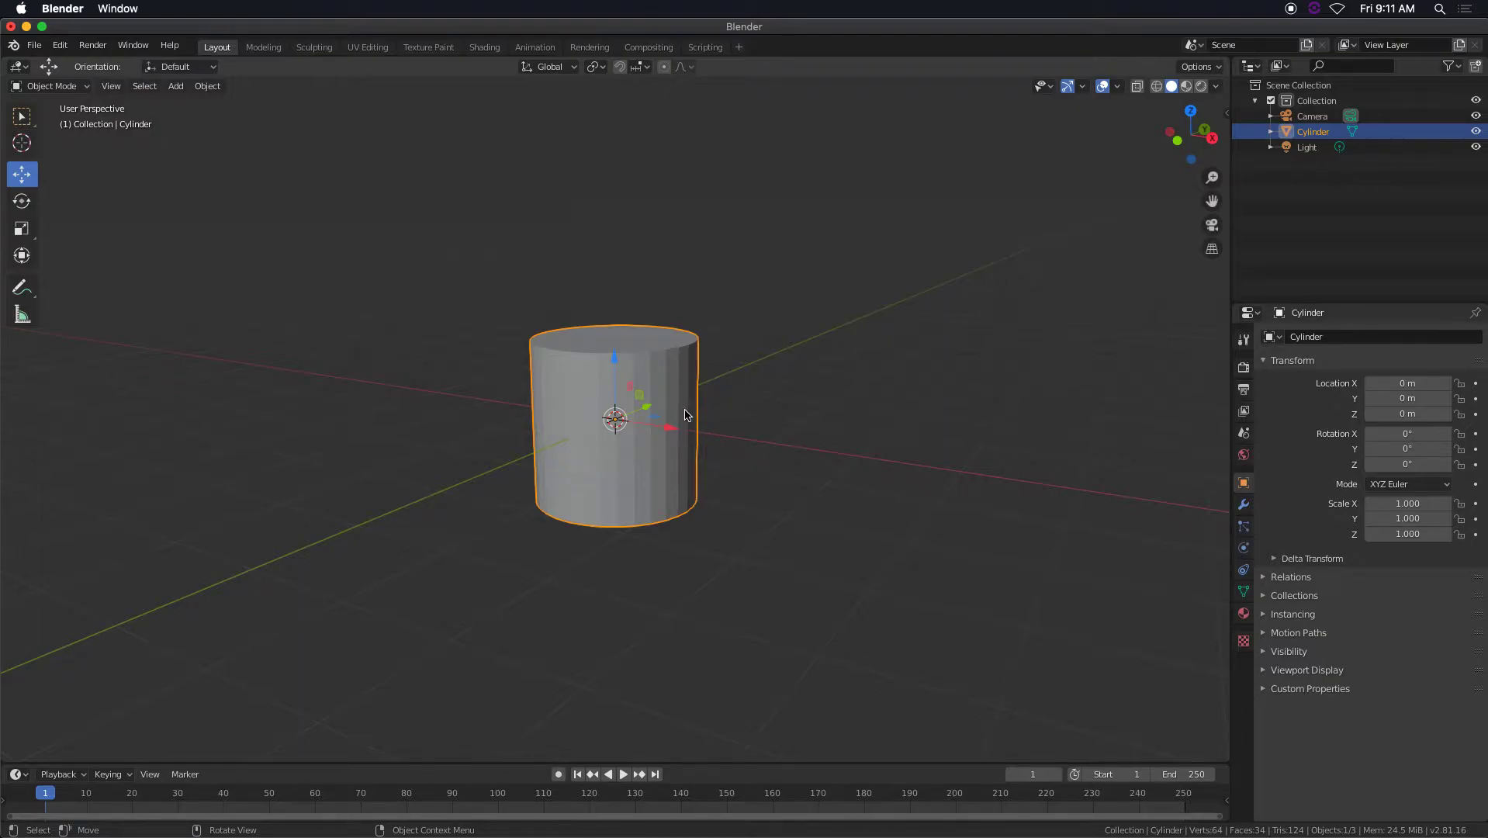
{"action": "scroll", "coordinate": [676, 404], "scroll_direction": "down", "scroll_amount": 3}
{"action": "mouse_move", "coordinate": [677, 404]}
{"action": "middle_mouse_down"}
{"action": "mouse_move", "coordinate": [687, 411]}
{"action": "mouse_move", "coordinate": [662, 404]}
{"action": "middle_mouse_up"}
{"action": "scroll", "coordinate": [662, 404], "scroll_direction": "up", "scroll_amount": 2}
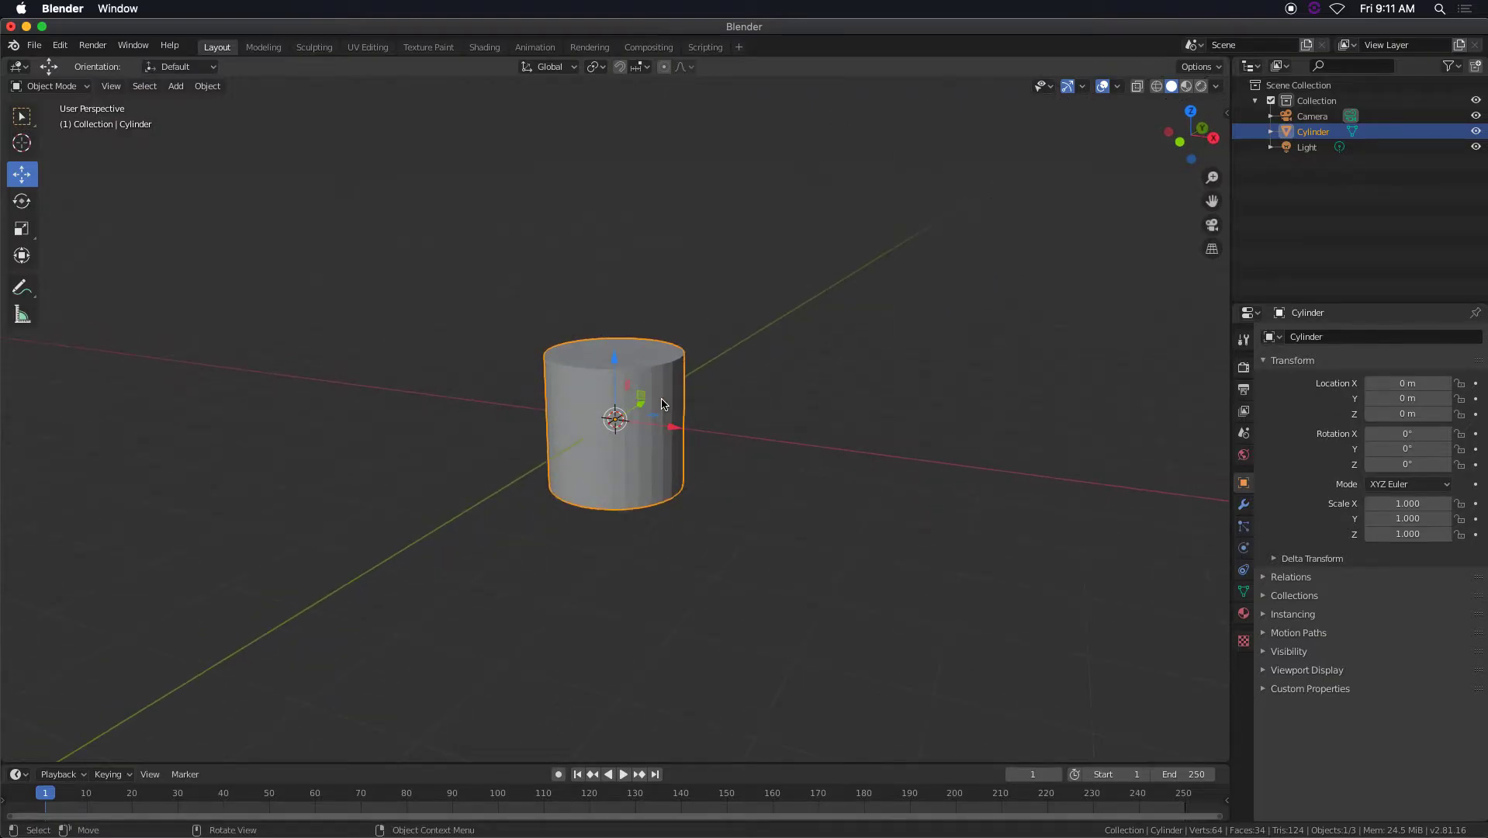
{"action": "scroll", "coordinate": [664, 404], "scroll_direction": "up", "scroll_amount": 3}
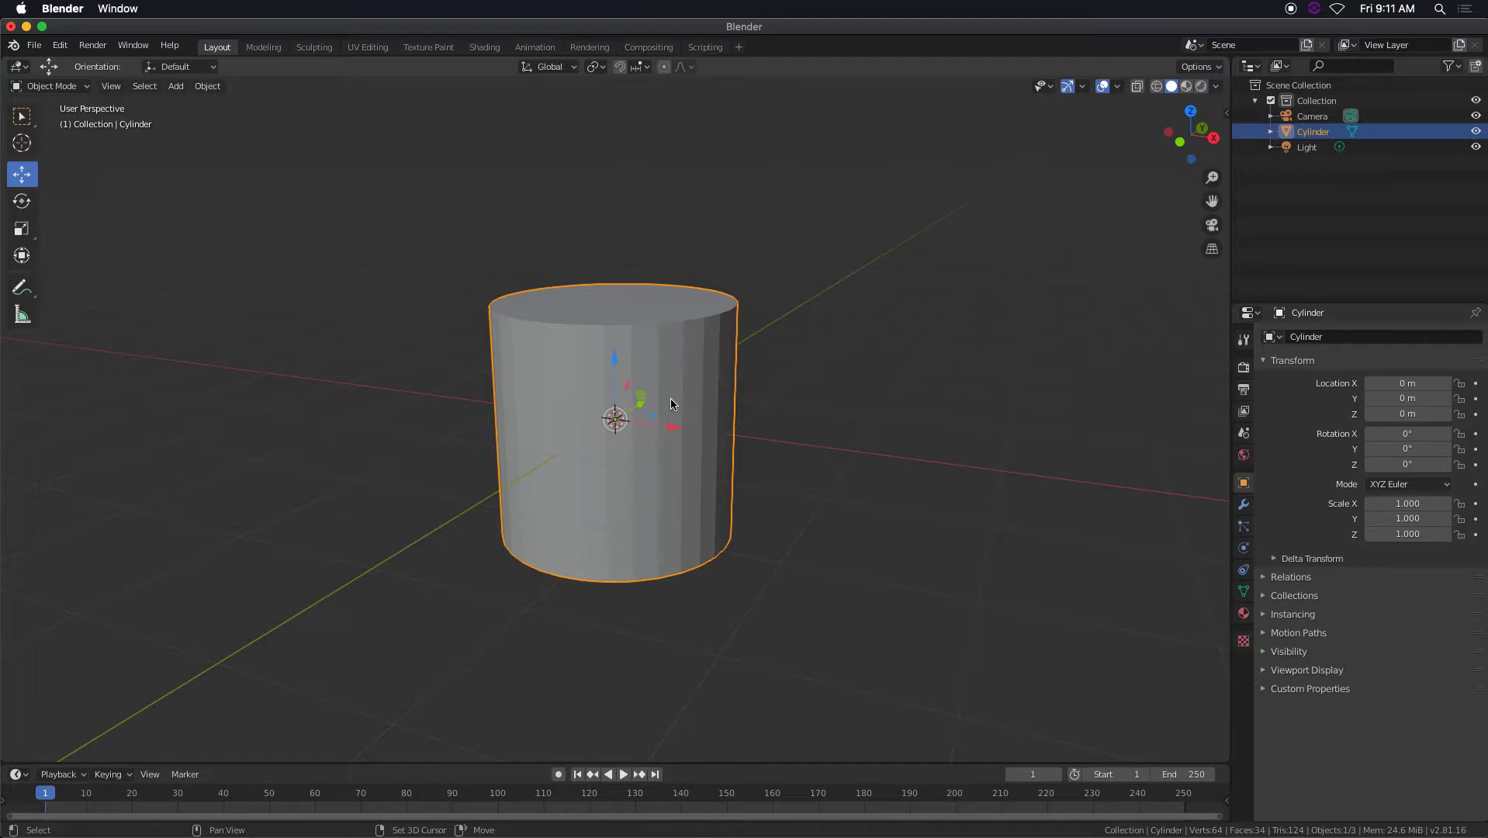
Duplicate the cylinder and move the copy in the negative X direction until it stands clear of the original.
{"action": "key", "text": "shift+d"}
{"action": "right_click", "coordinate": [673, 418]}
{"action": "left_click_drag", "start_coordinate": [675, 431], "coordinate": [378, 418]}
Extrude the original cylinder's top face in Edit Mode and scale it outward by about 1.359 to form a wider rim.
{"action": "left_click", "coordinate": [581, 388]}
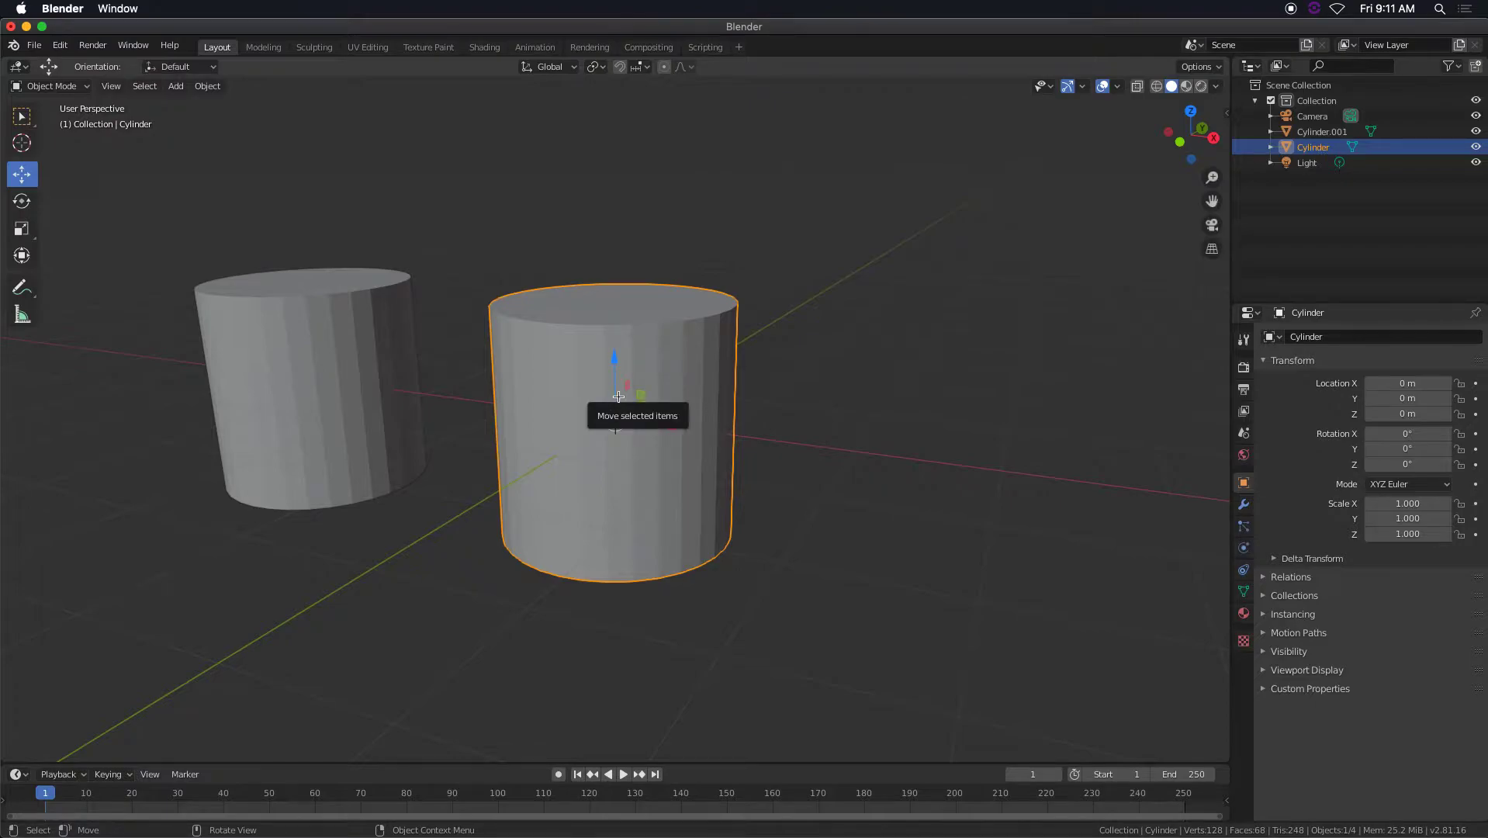
{"action": "key", "text": "Tab"}
{"action": "key", "text": "3"}
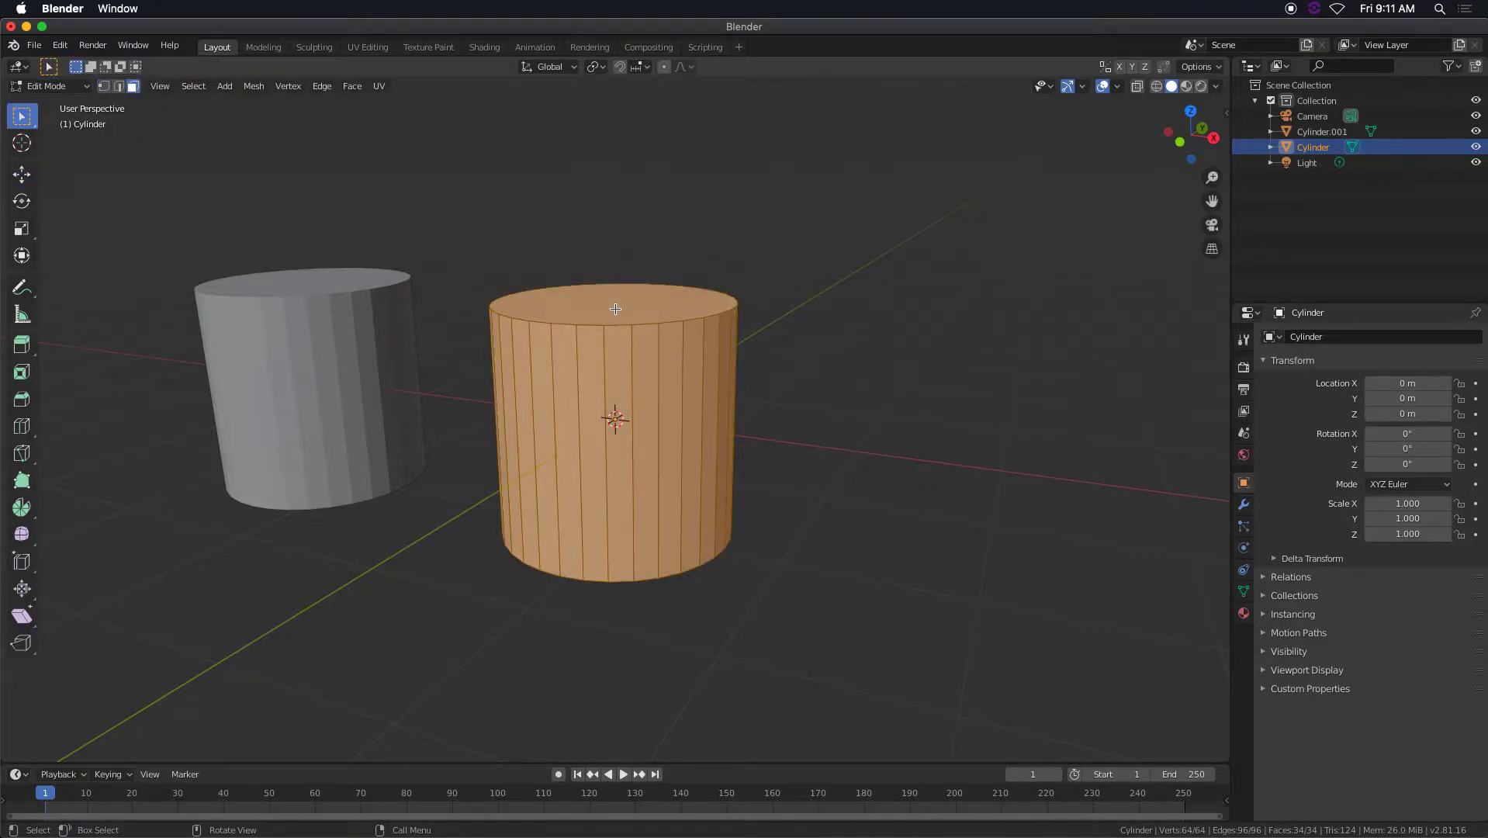
{"action": "left_click", "coordinate": [615, 309]}
{"action": "middle_click_drag", "start_coordinate": [616, 309], "coordinate": [659, 404]}
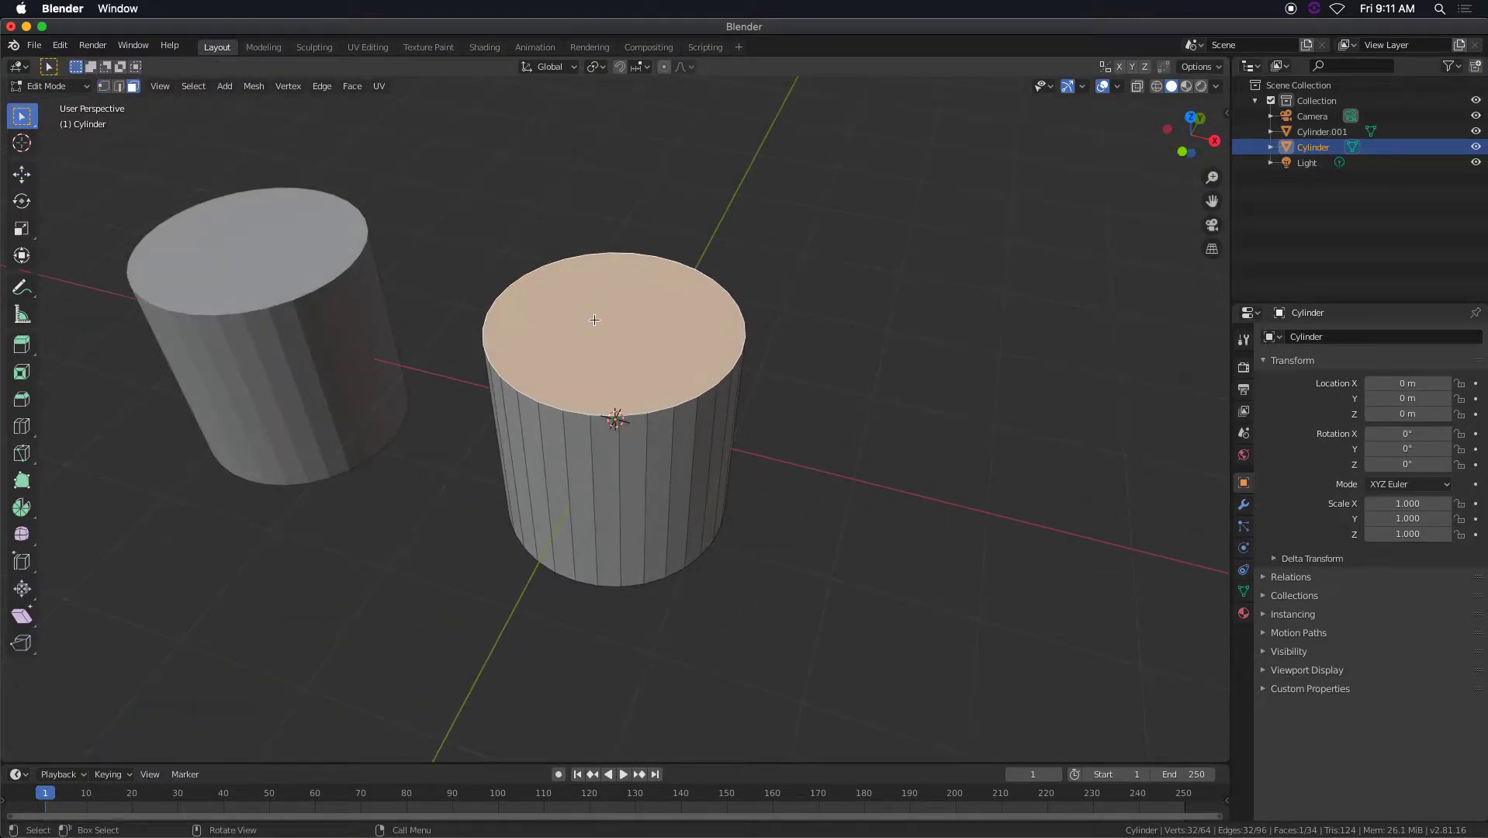
{"action": "key", "text": "e"}
{"action": "key", "text": "s"}
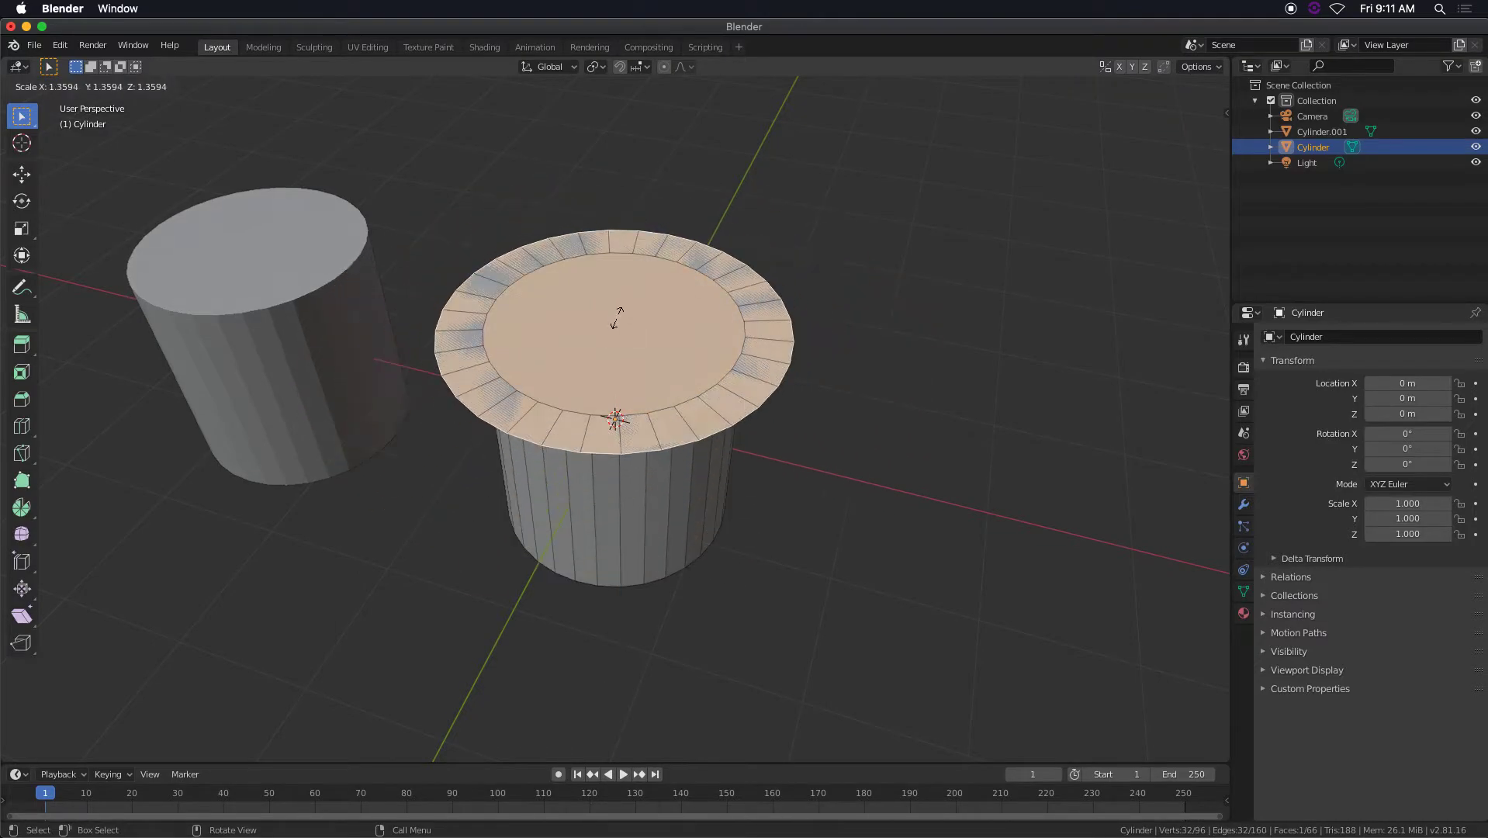
{"action": "left_click", "coordinate": [617, 317]}
Extrude the widened top face upward about 1.12 m to form a thick collar.
{"action": "middle_click_drag", "start_coordinate": [615, 342], "coordinate": [611, 302]}
{"action": "key", "text": "e"}
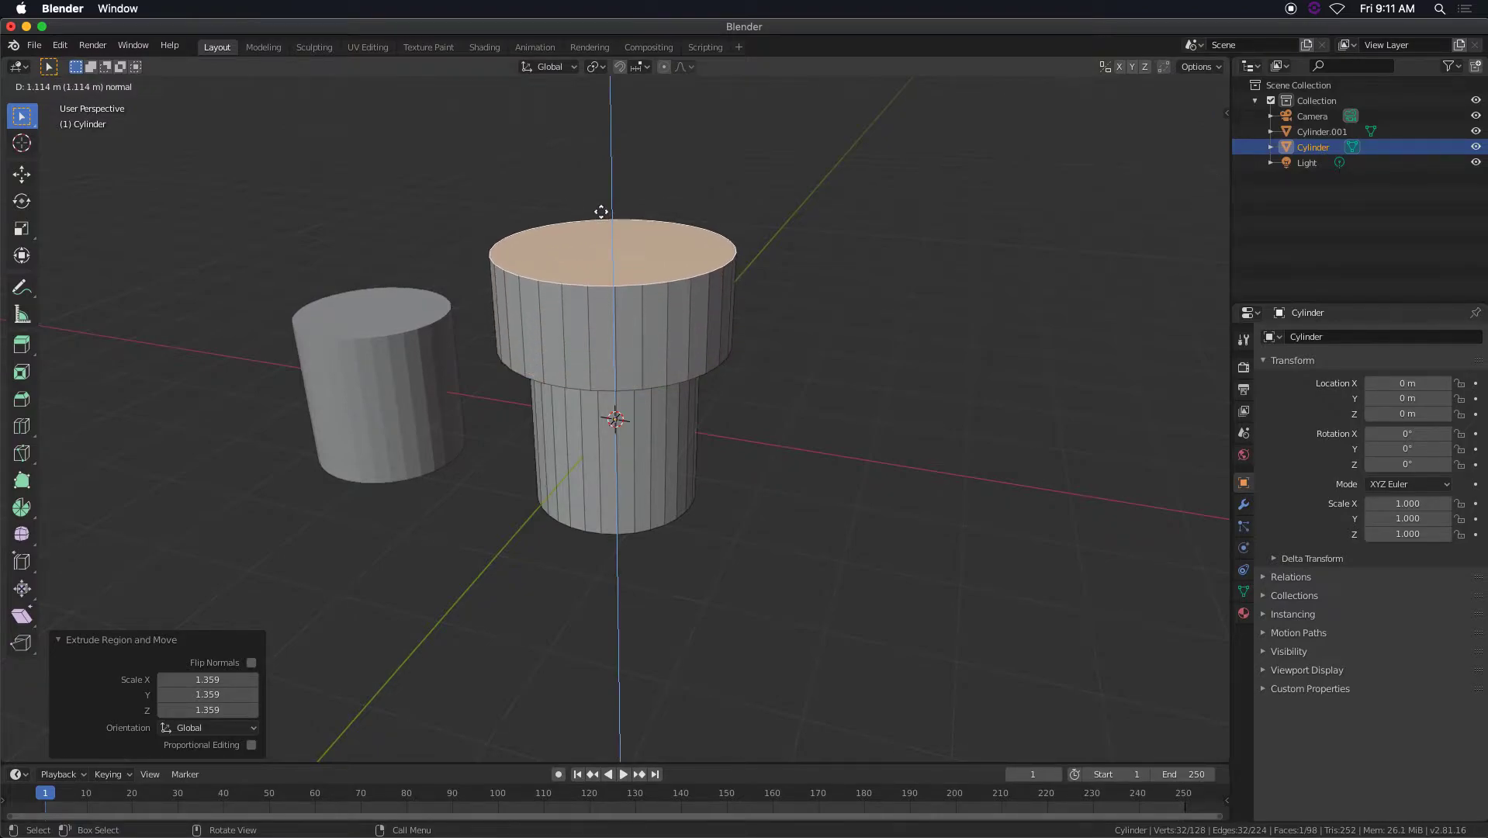
{"action": "left_click", "coordinate": [601, 211]}
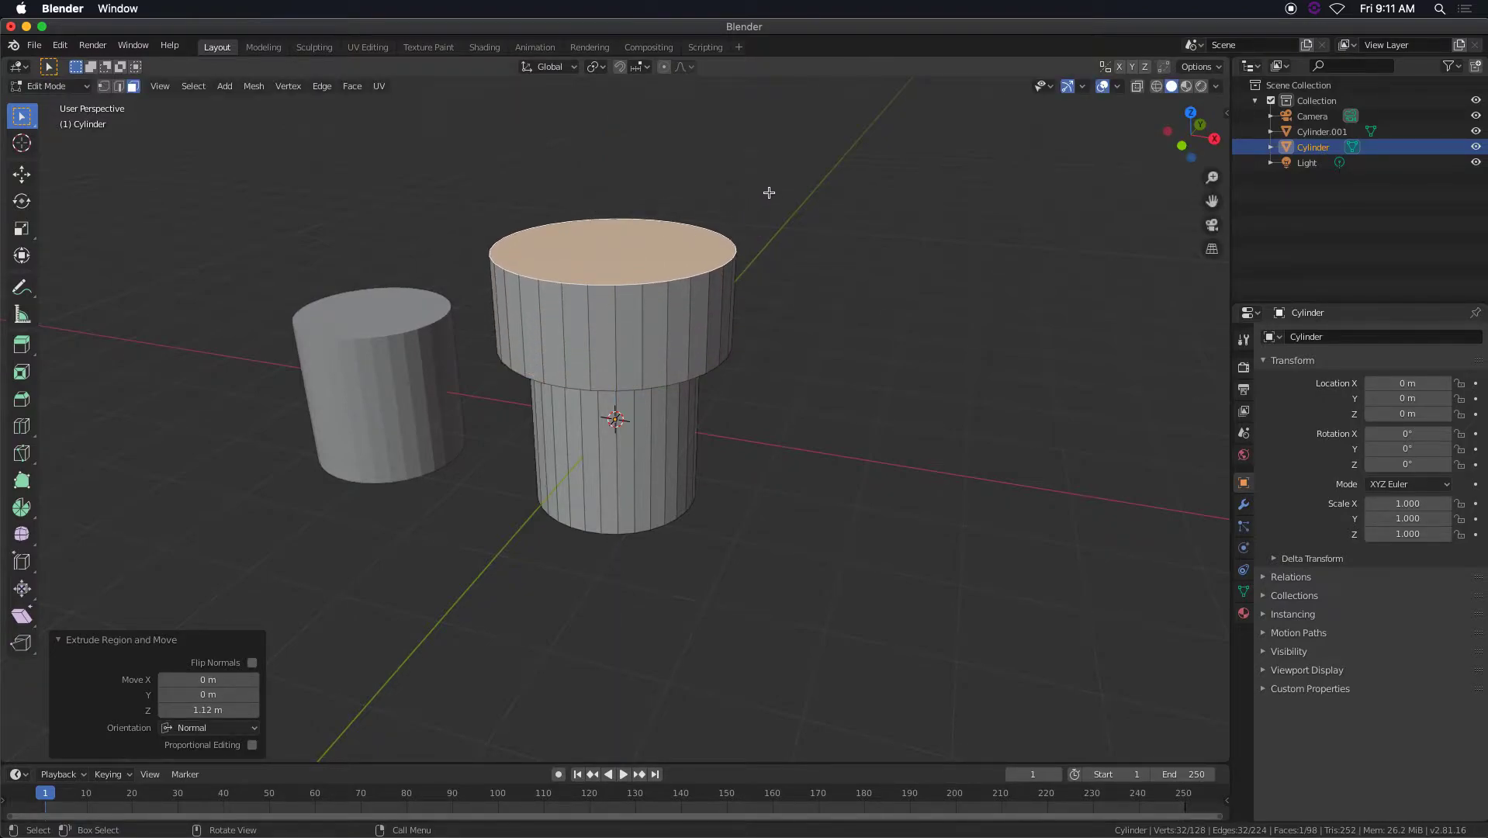
Inset the collar's top face by about 0.42 m, extrude it about 0.5 m down into the collar, and return to Object Mode.
{"action": "key", "text": "i"}
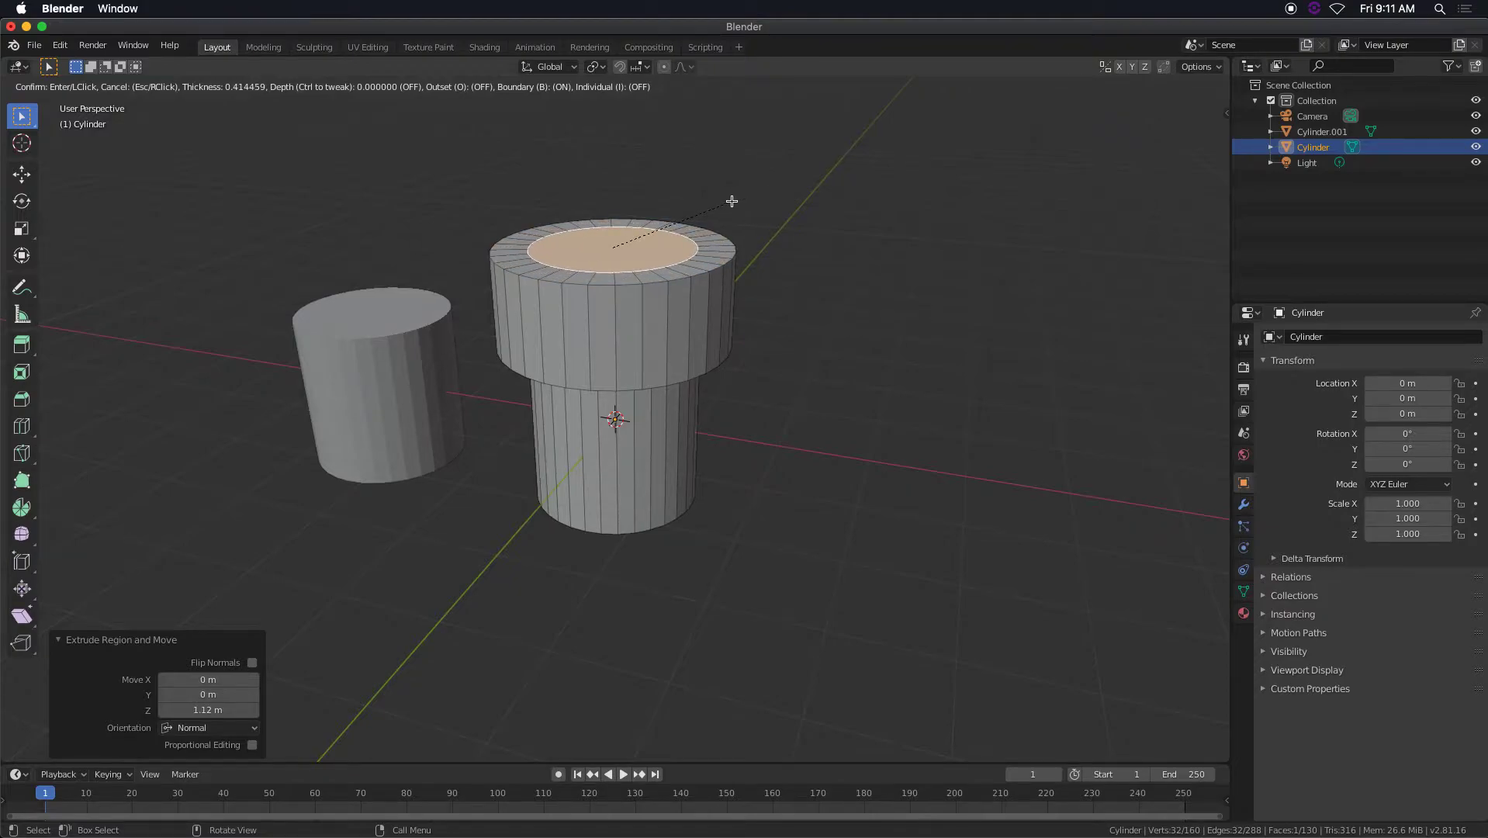
{"action": "left_click", "coordinate": [731, 201]}
{"action": "key", "text": "e"}
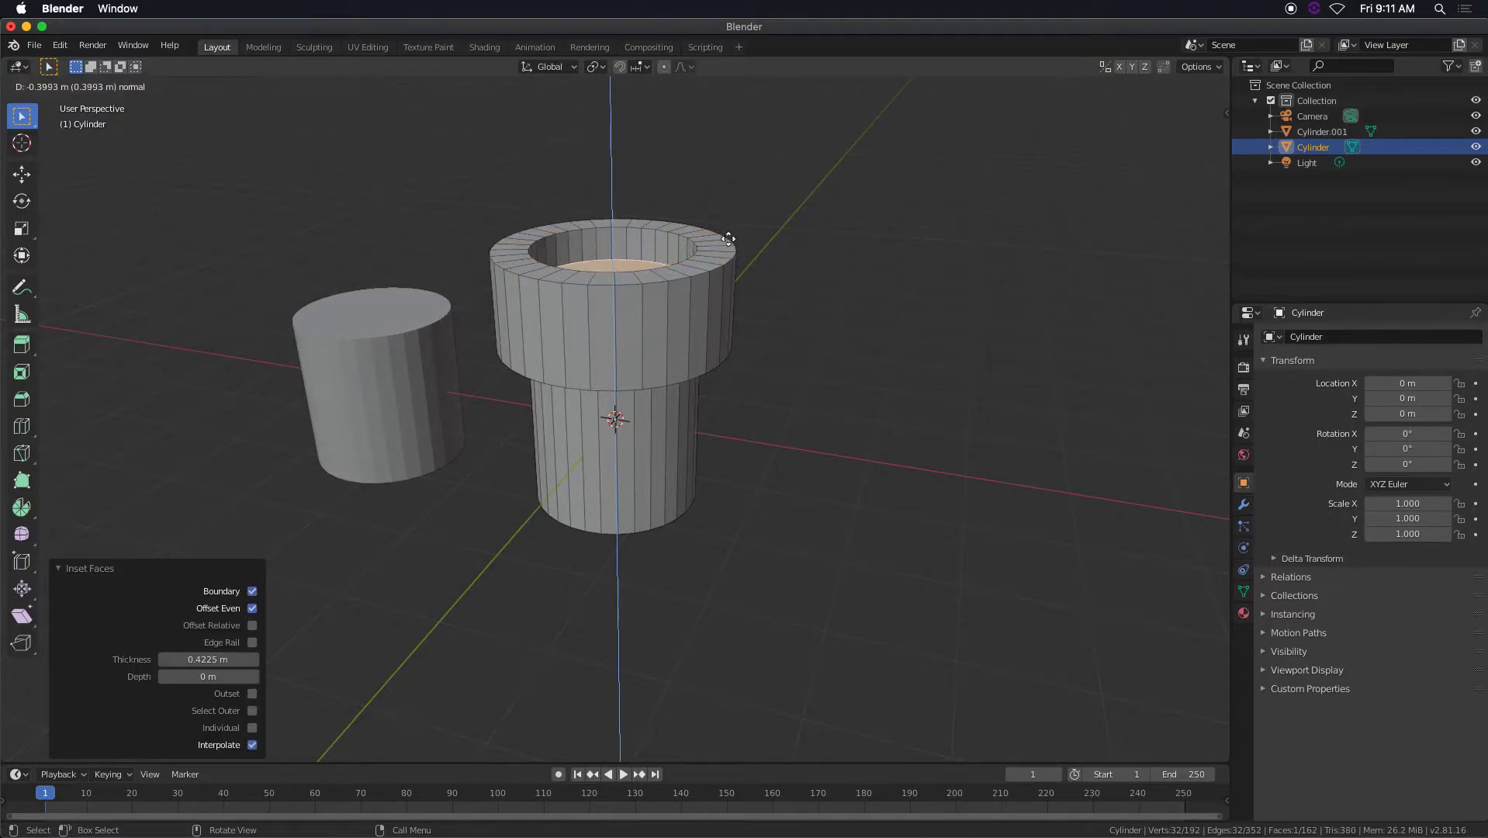
{"action": "left_click", "coordinate": [723, 247]}
{"action": "middle_click_drag", "start_coordinate": [724, 247], "coordinate": [593, 287]}
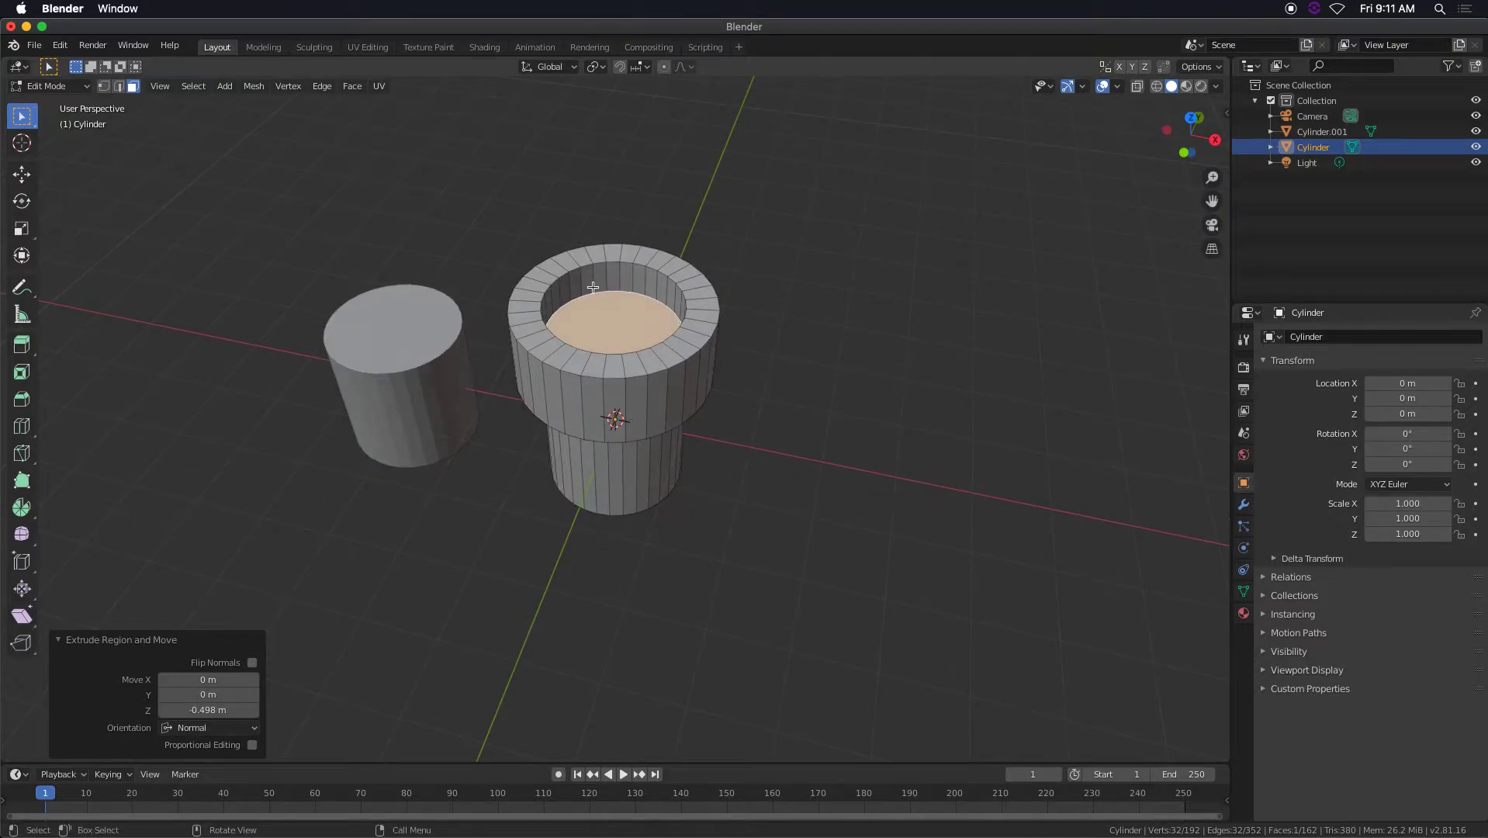
{"action": "middle_click_drag", "start_coordinate": [698, 412], "coordinate": [745, 345]}
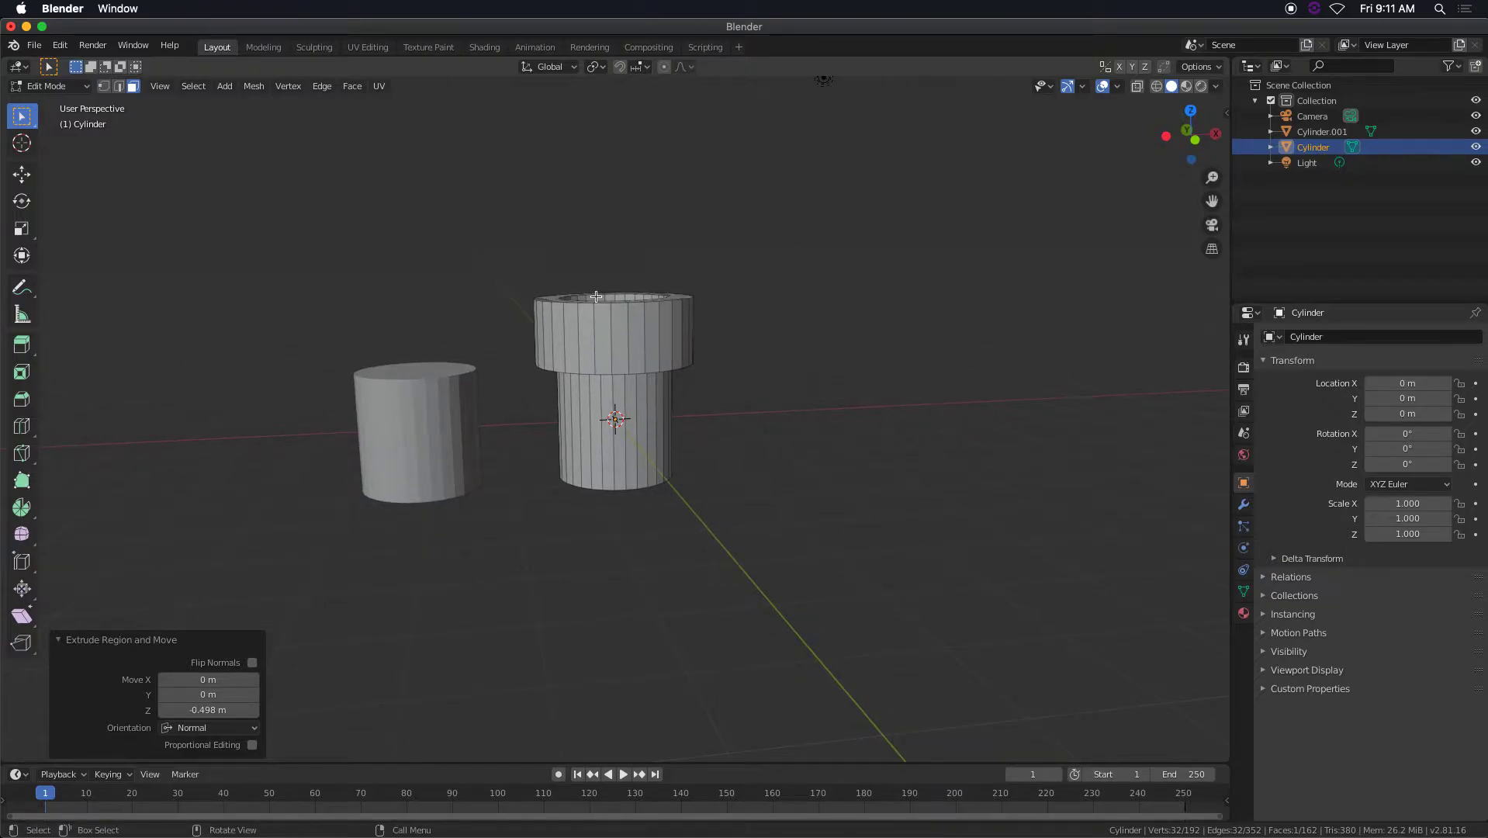
{"action": "key", "text": "Tab"}
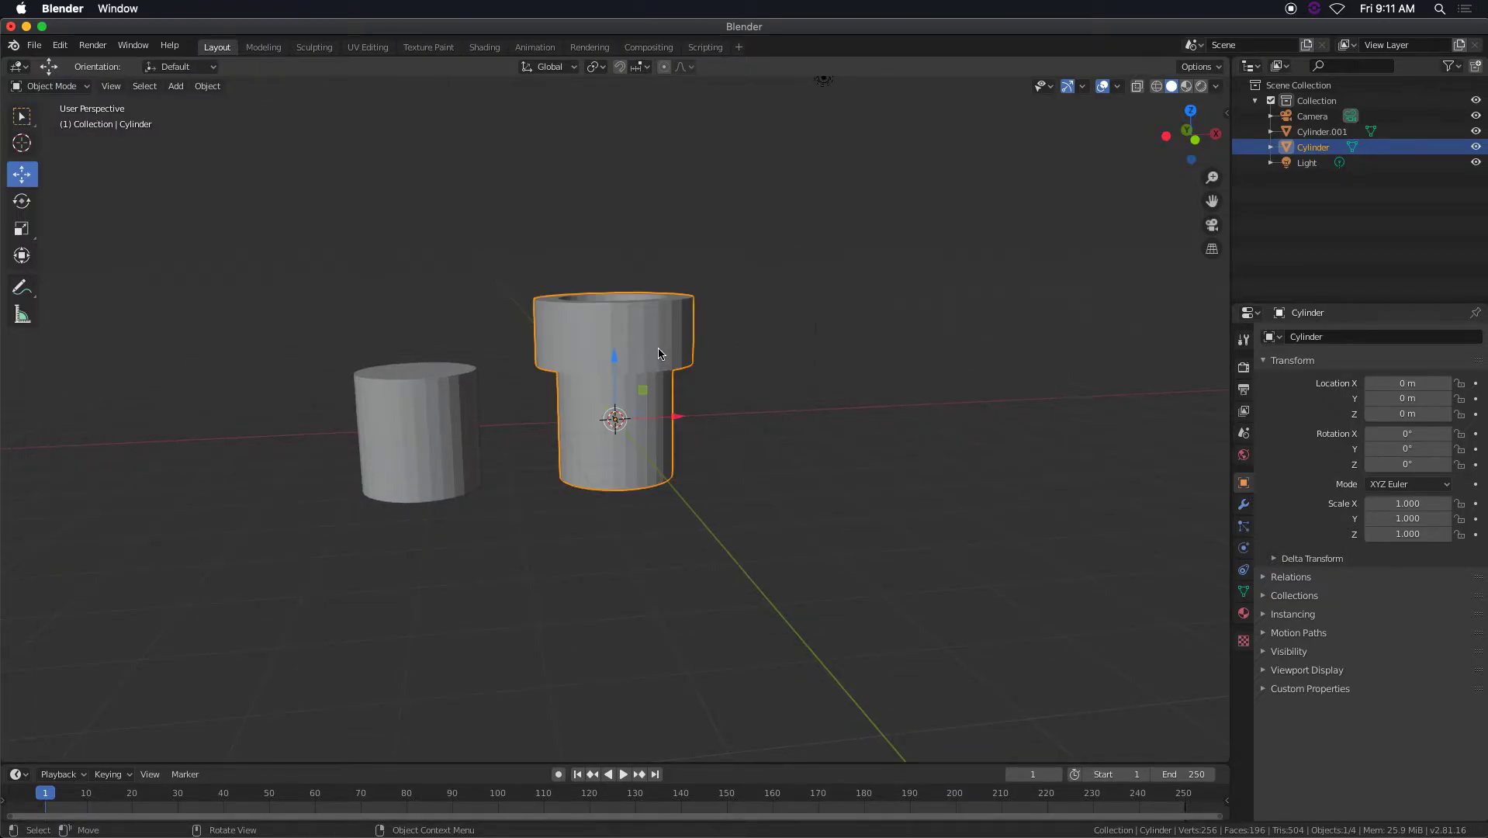
Apply Shade Smooth to the collared pipe object.
{"action": "scroll", "coordinate": [641, 351], "scroll_direction": "up", "scroll_amount": 5}
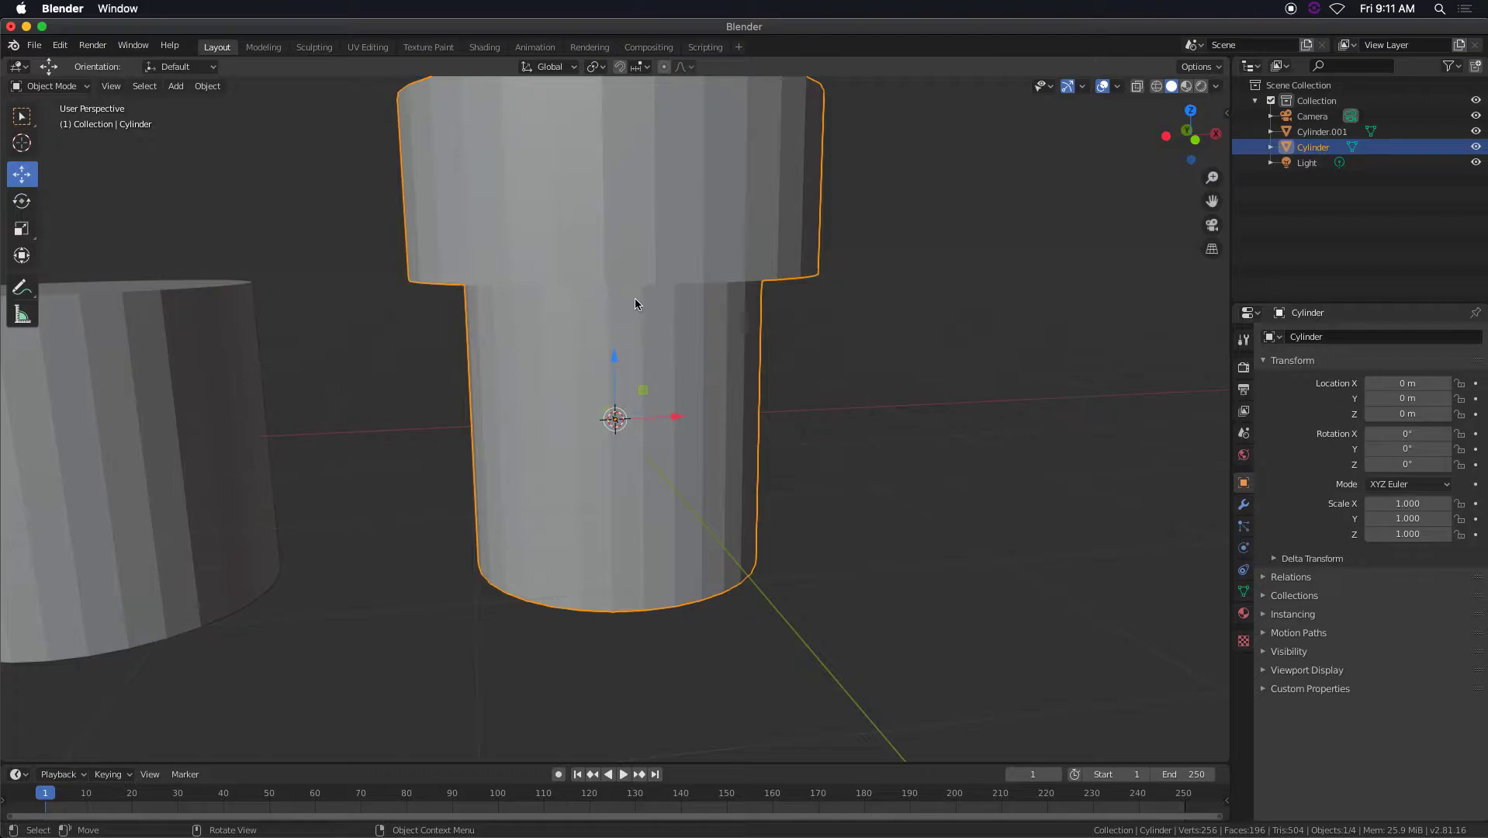
{"action": "middle_click_drag", "start_coordinate": [634, 293], "coordinate": [660, 340], "text": "shift"}
{"action": "right_click", "coordinate": [657, 312]}
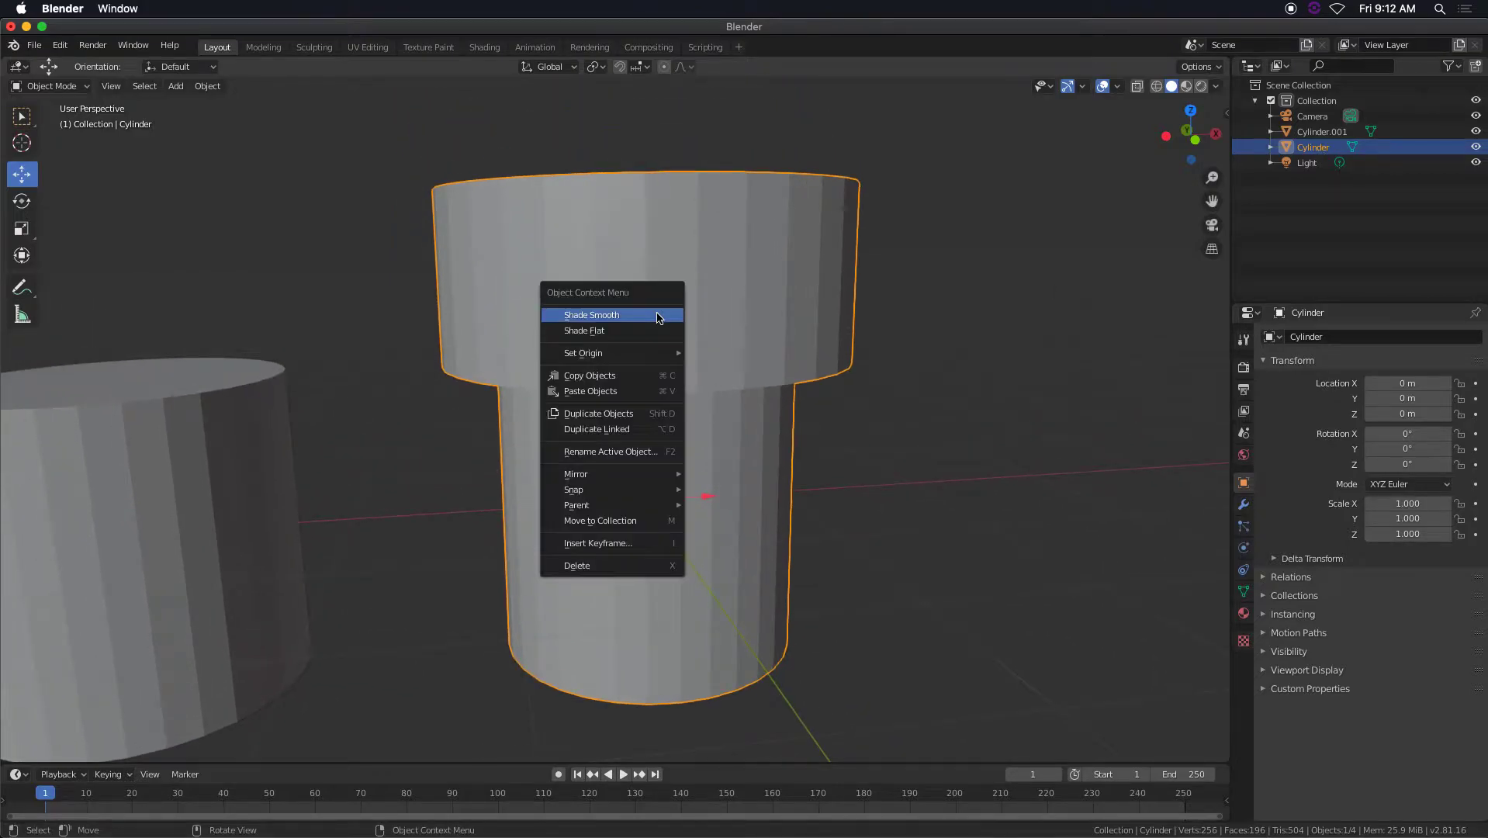
{"action": "left_click", "coordinate": [658, 315]}
{"action": "middle_click_drag", "start_coordinate": [654, 316], "coordinate": [706, 349]}
{"action": "middle_click_drag", "start_coordinate": [592, 356], "coordinate": [652, 348]}
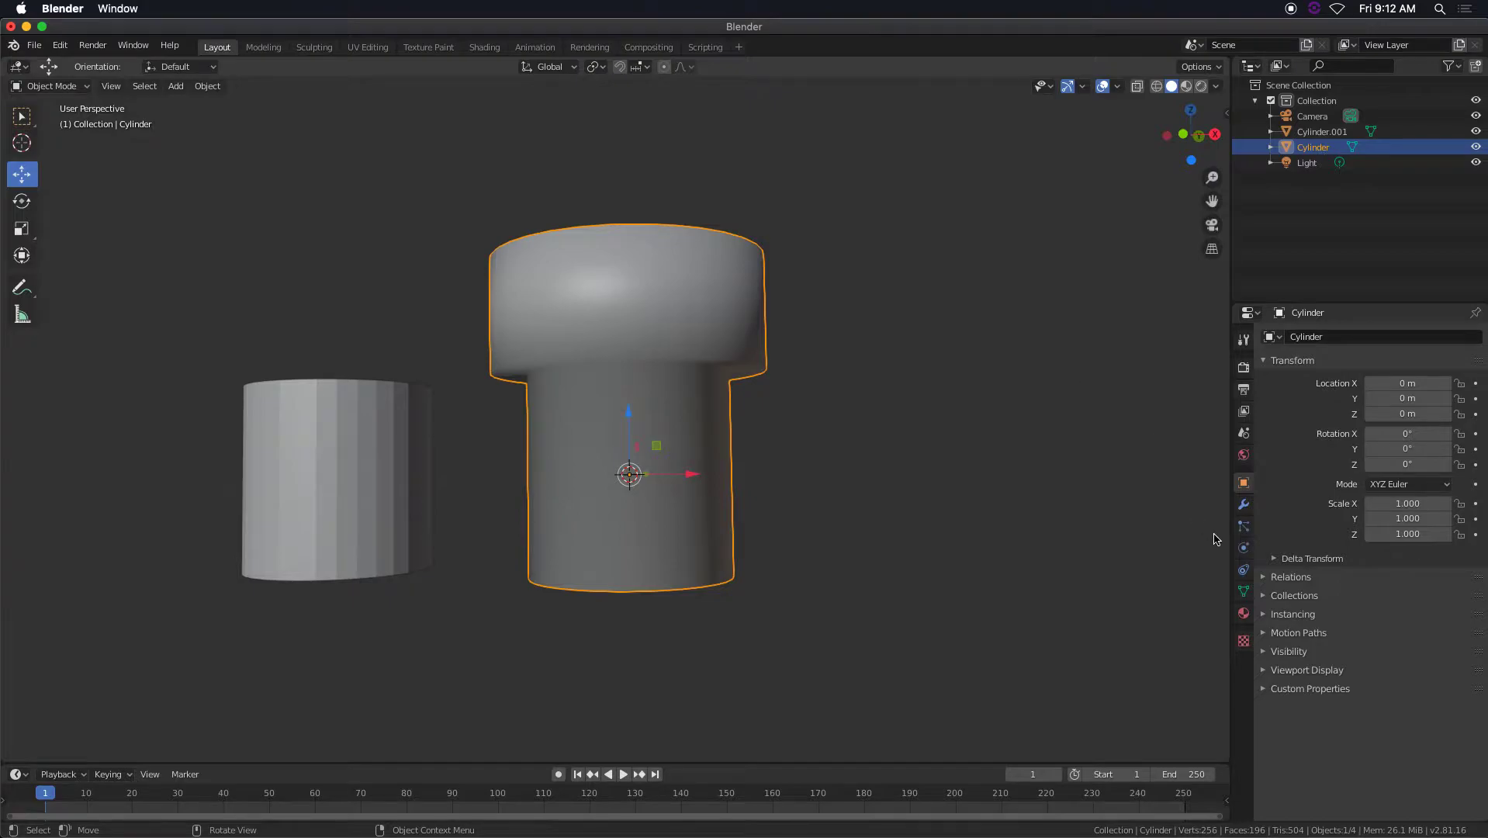
Enable Auto Smooth at 30° in the pipe mesh's normals settings.
{"action": "left_click", "coordinate": [1244, 591]}
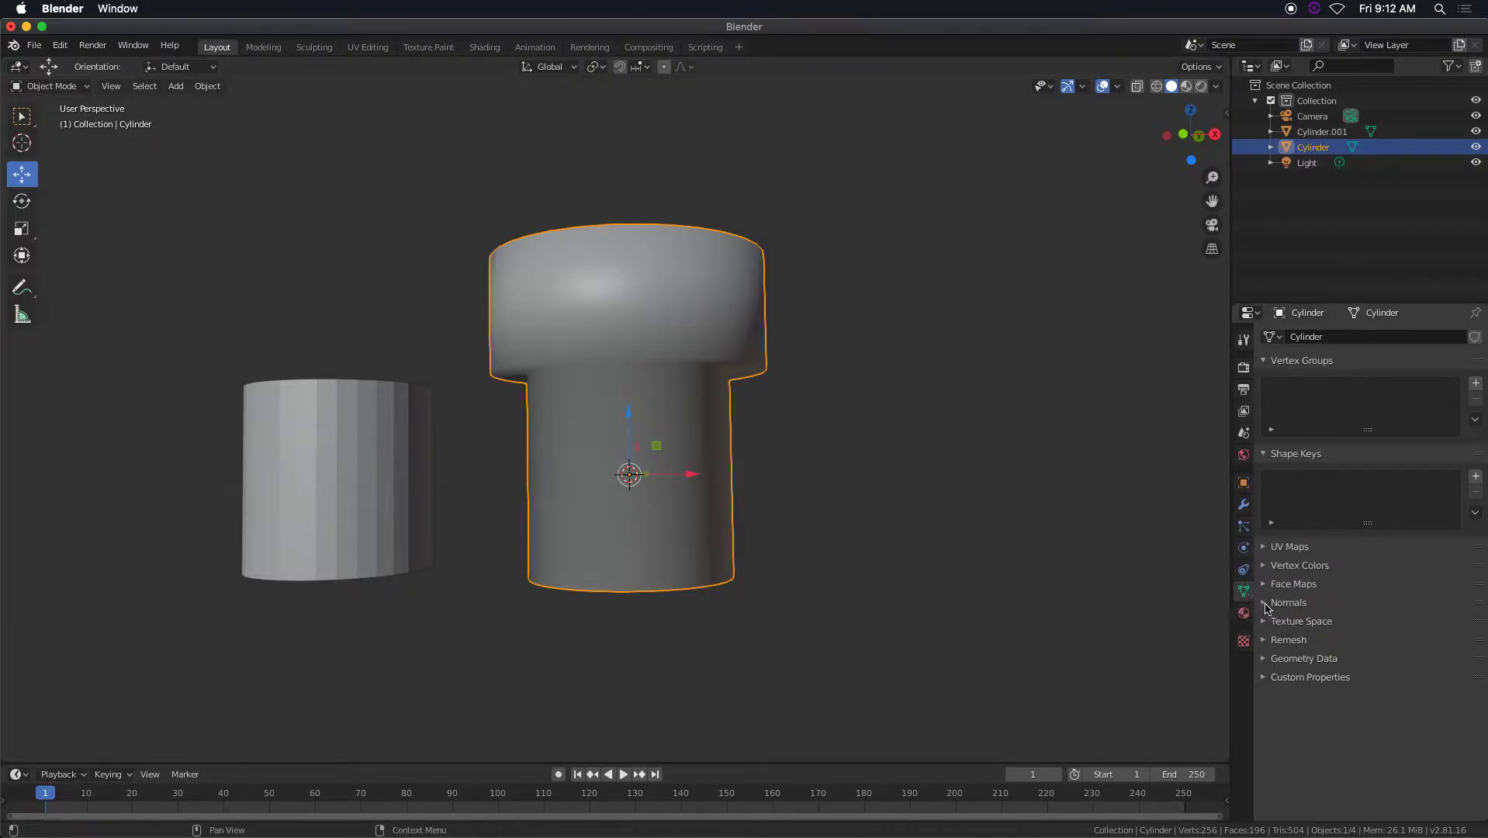
{"action": "left_click", "coordinate": [1265, 604]}
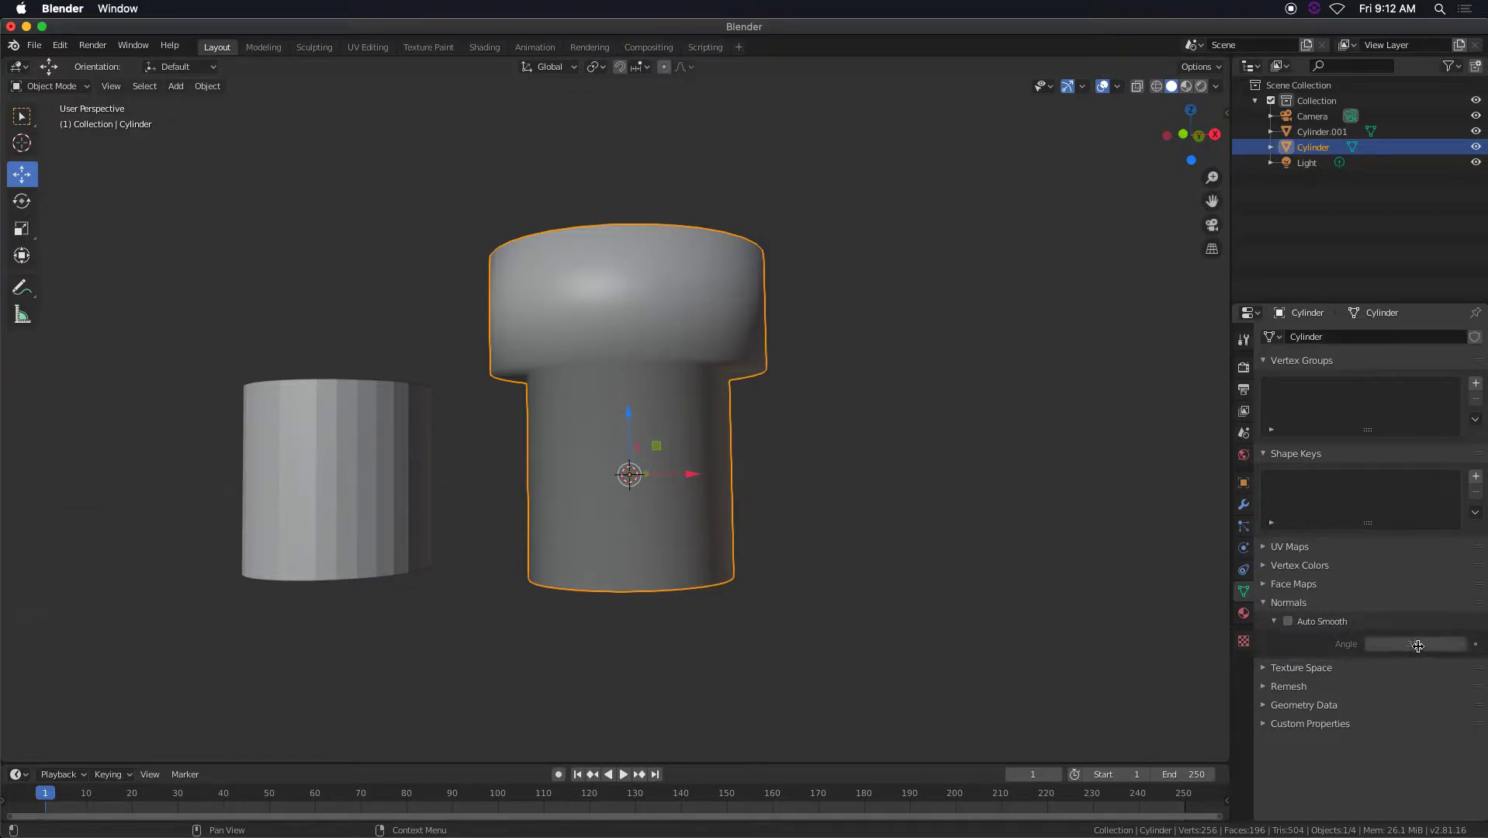
{"action": "left_click", "coordinate": [1289, 623]}
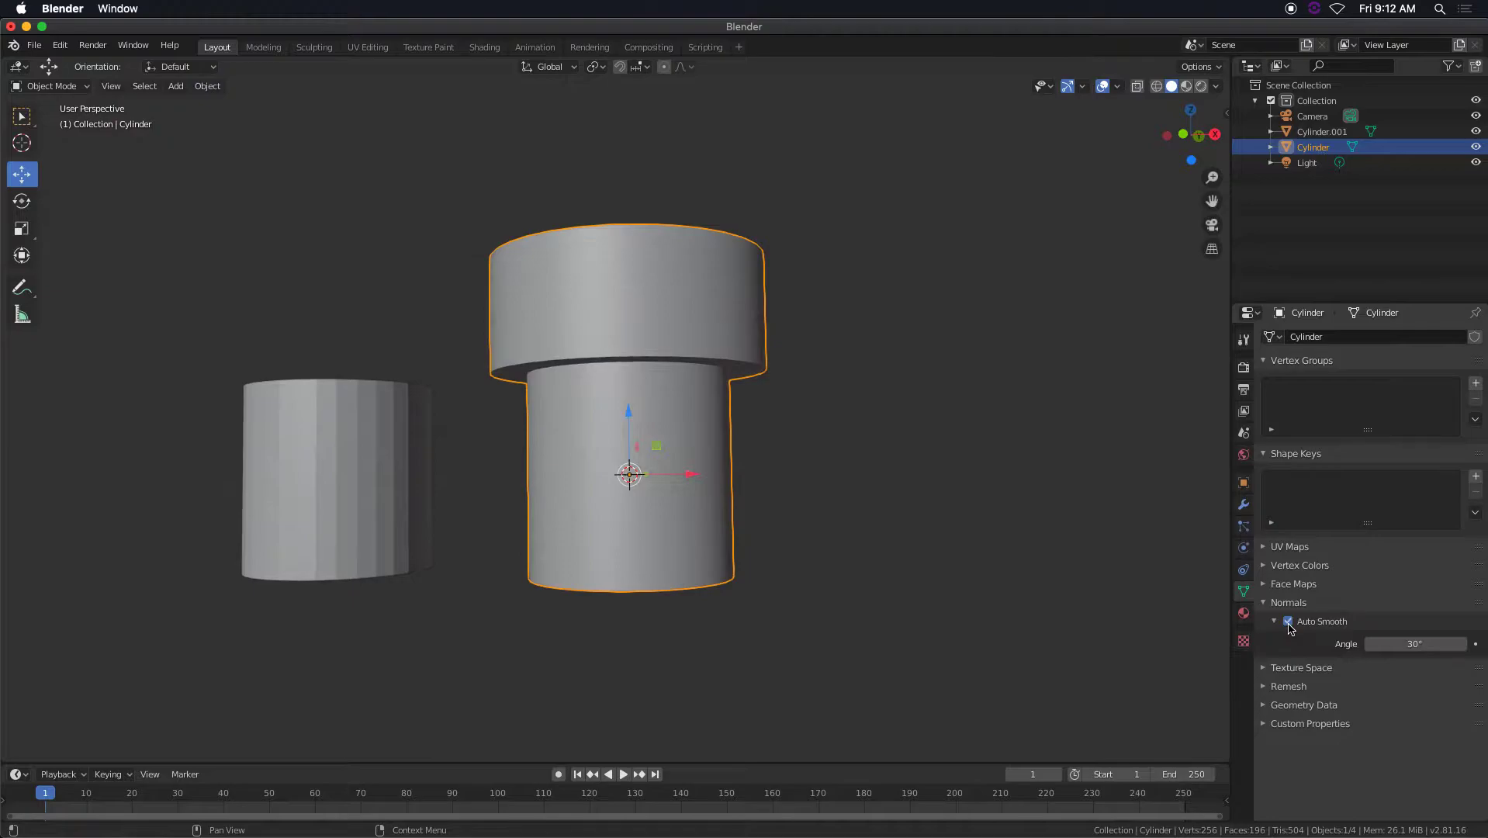
Switch the collared pipe to Shade Flat for comparison and restore Shade Smooth.
{"action": "mouse_move", "coordinate": [719, 391]}
{"action": "middle_mouse_down"}
{"action": "mouse_move", "coordinate": [760, 438]}
{"action": "mouse_move", "coordinate": [737, 415]}
{"action": "middle_mouse_up"}
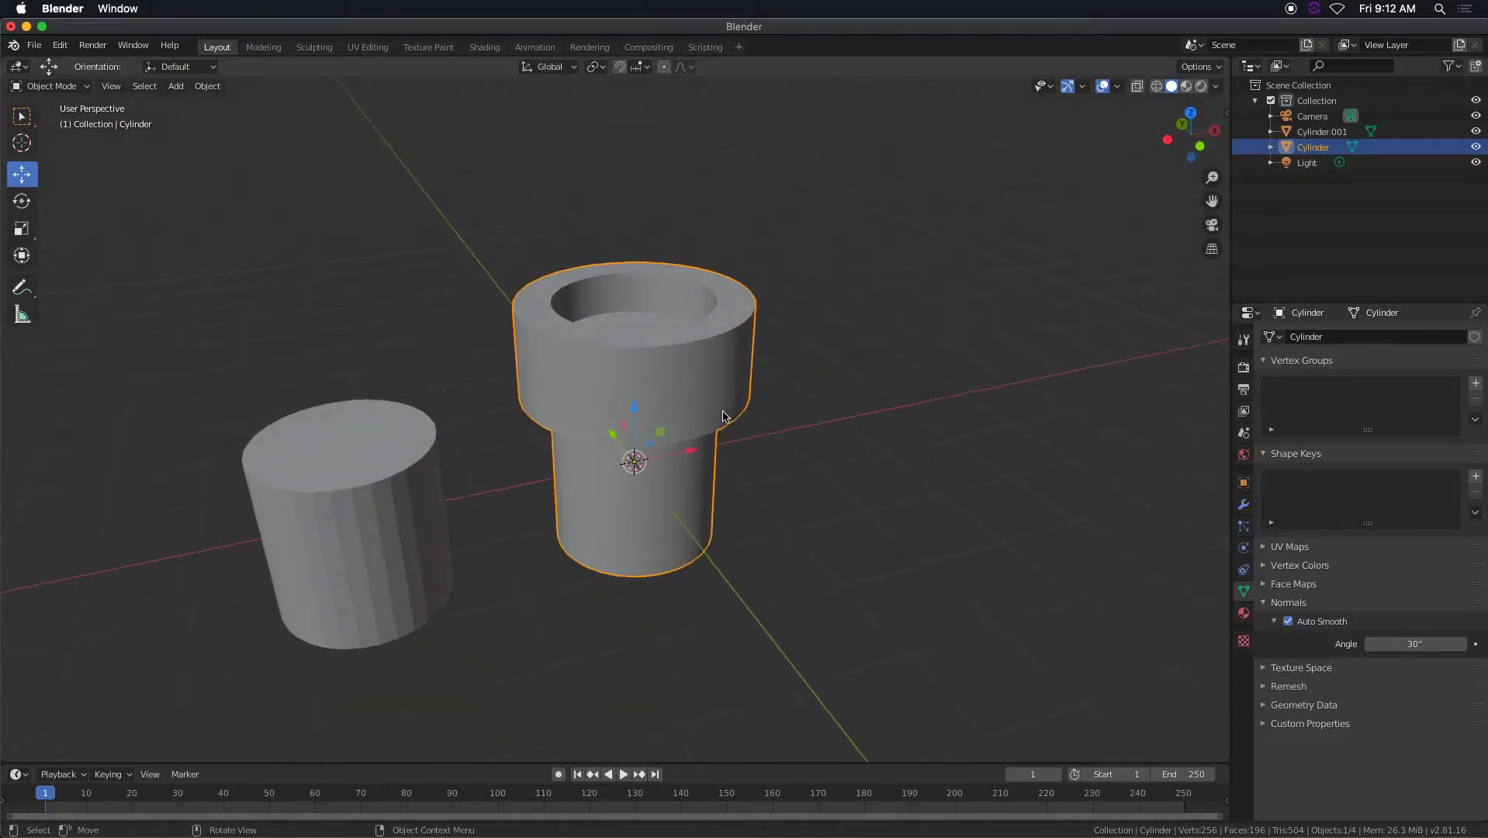
{"action": "scroll", "coordinate": [722, 416], "scroll_direction": "up", "scroll_amount": 5}
{"action": "right_click", "coordinate": [708, 338]}
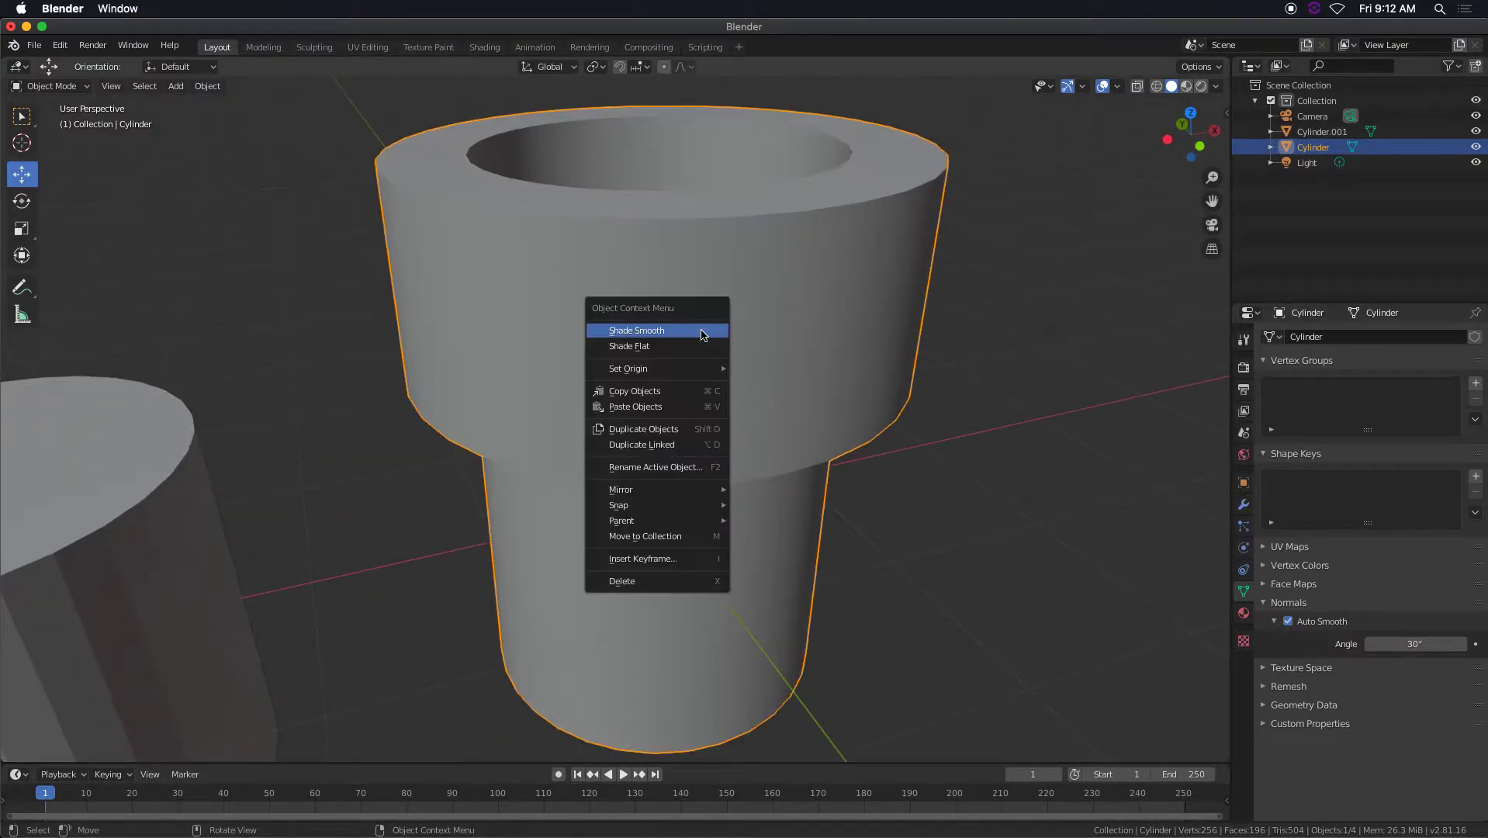
{"action": "left_click", "coordinate": [695, 347]}
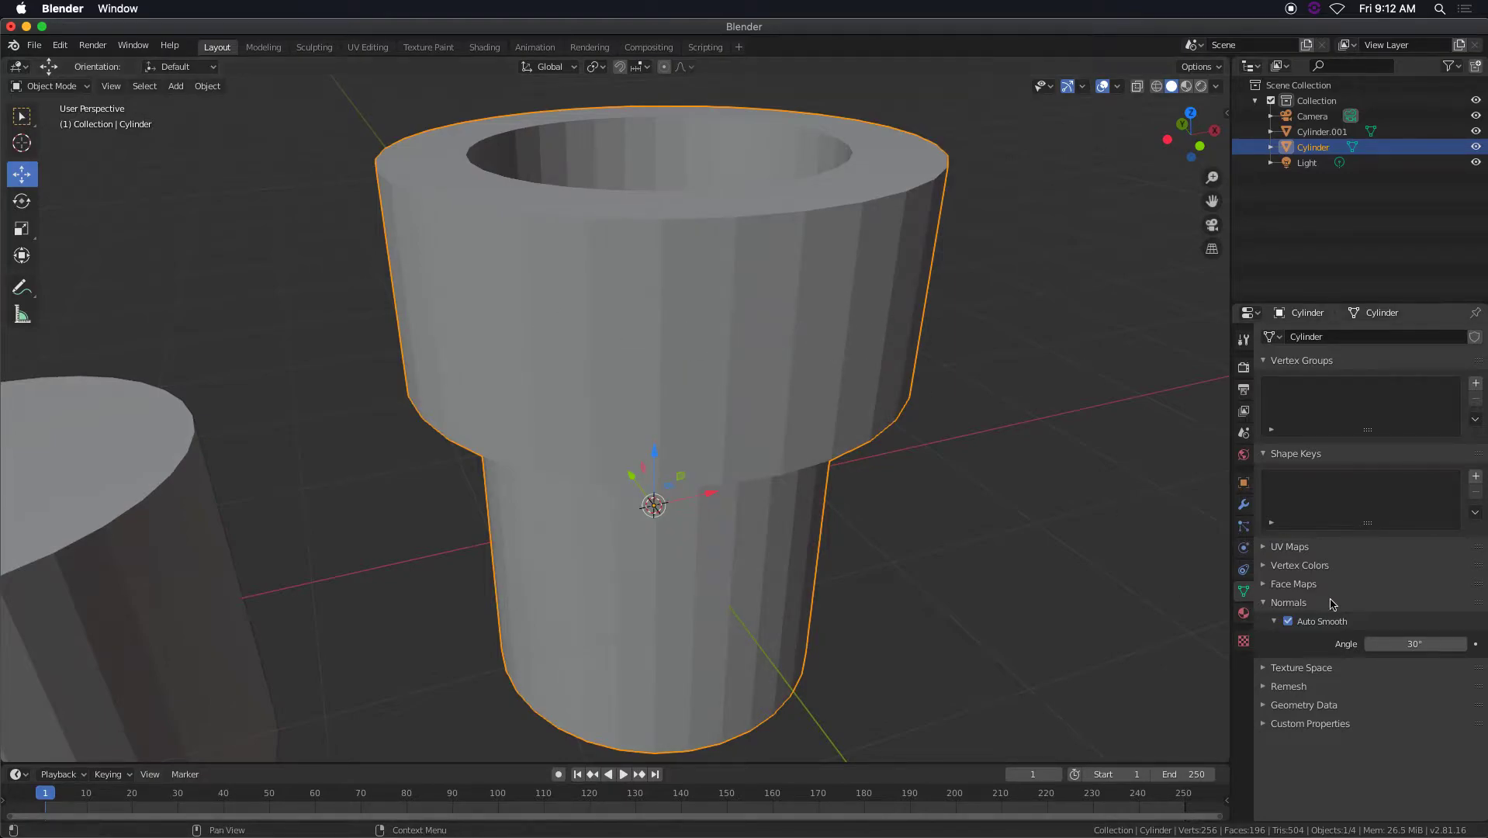
{"action": "scroll", "coordinate": [1190, 592], "scroll_direction": "down", "scroll_amount": 1}
{"action": "right_click", "coordinate": [722, 382]}
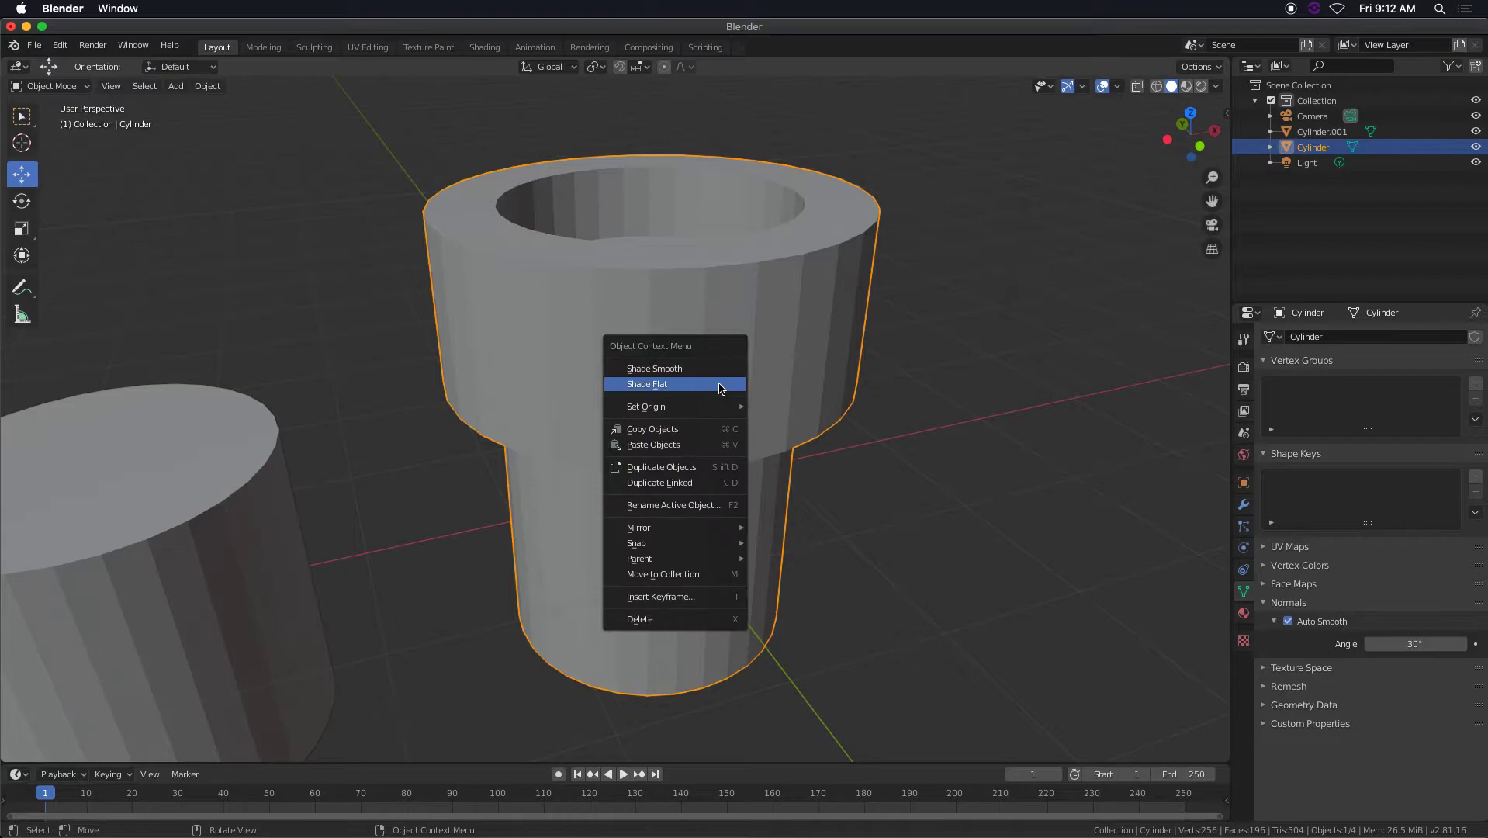
{"action": "left_click", "coordinate": [713, 368]}
{"action": "middle_click_drag", "start_coordinate": [818, 450], "coordinate": [786, 436]}
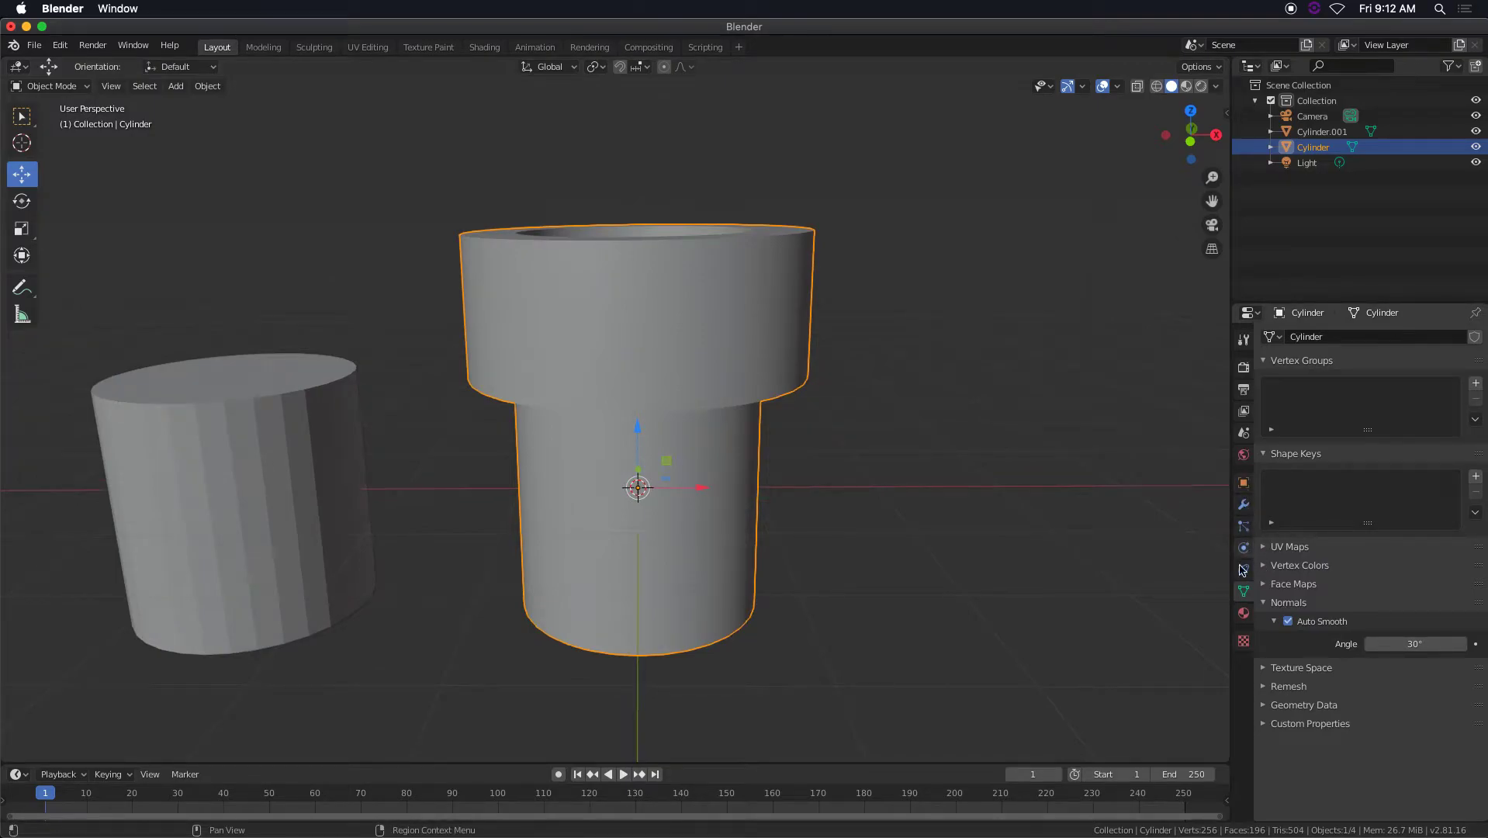
Add a new material to the collared pipe and set its base color to a darkened green with hue 0.345 and saturation 1.000.
{"action": "left_click", "coordinate": [1244, 614]}
{"action": "left_click", "coordinate": [1319, 402]}
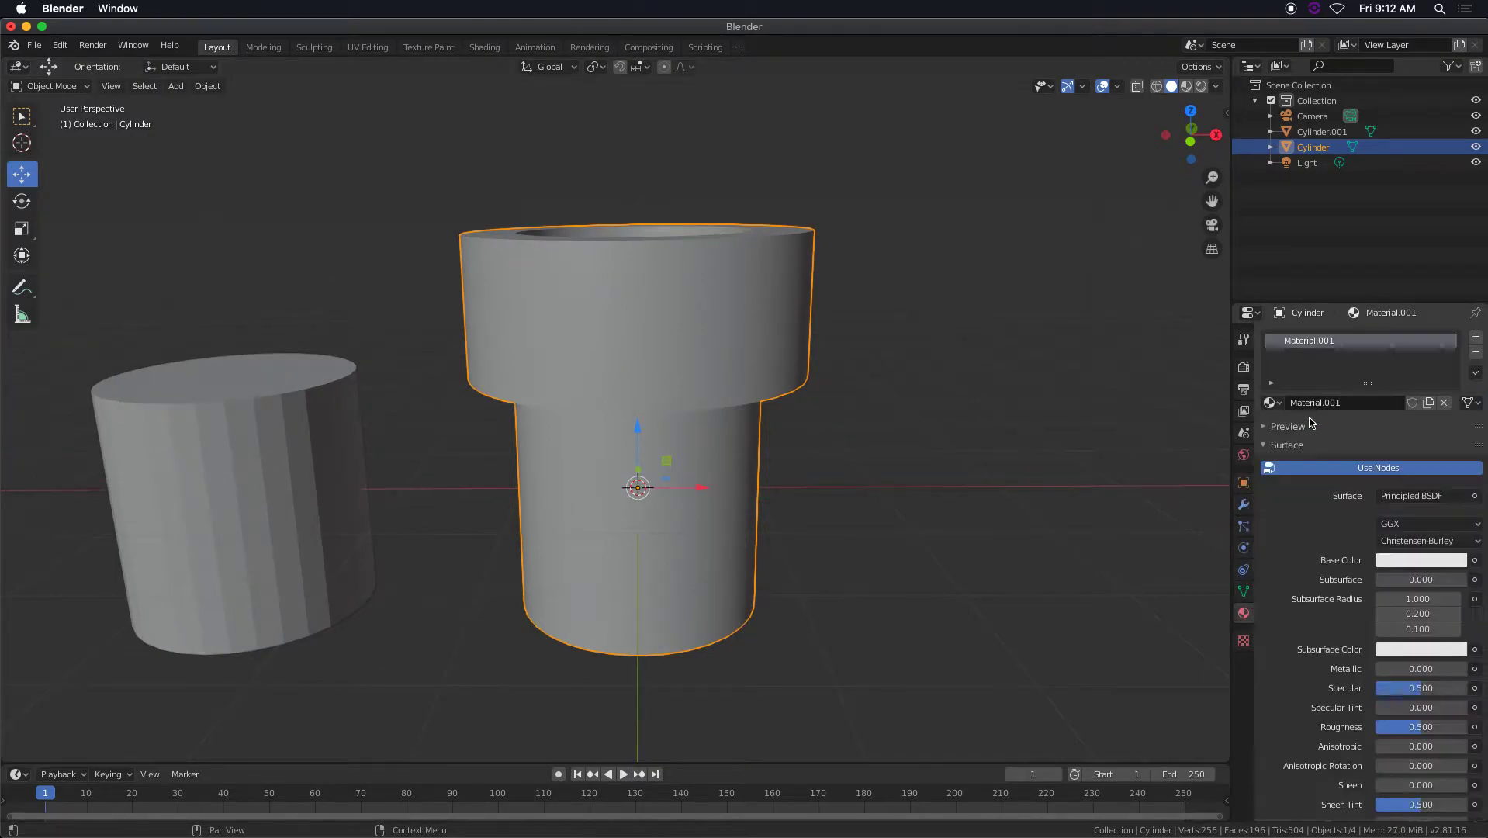
{"action": "left_click", "coordinate": [1433, 561]}
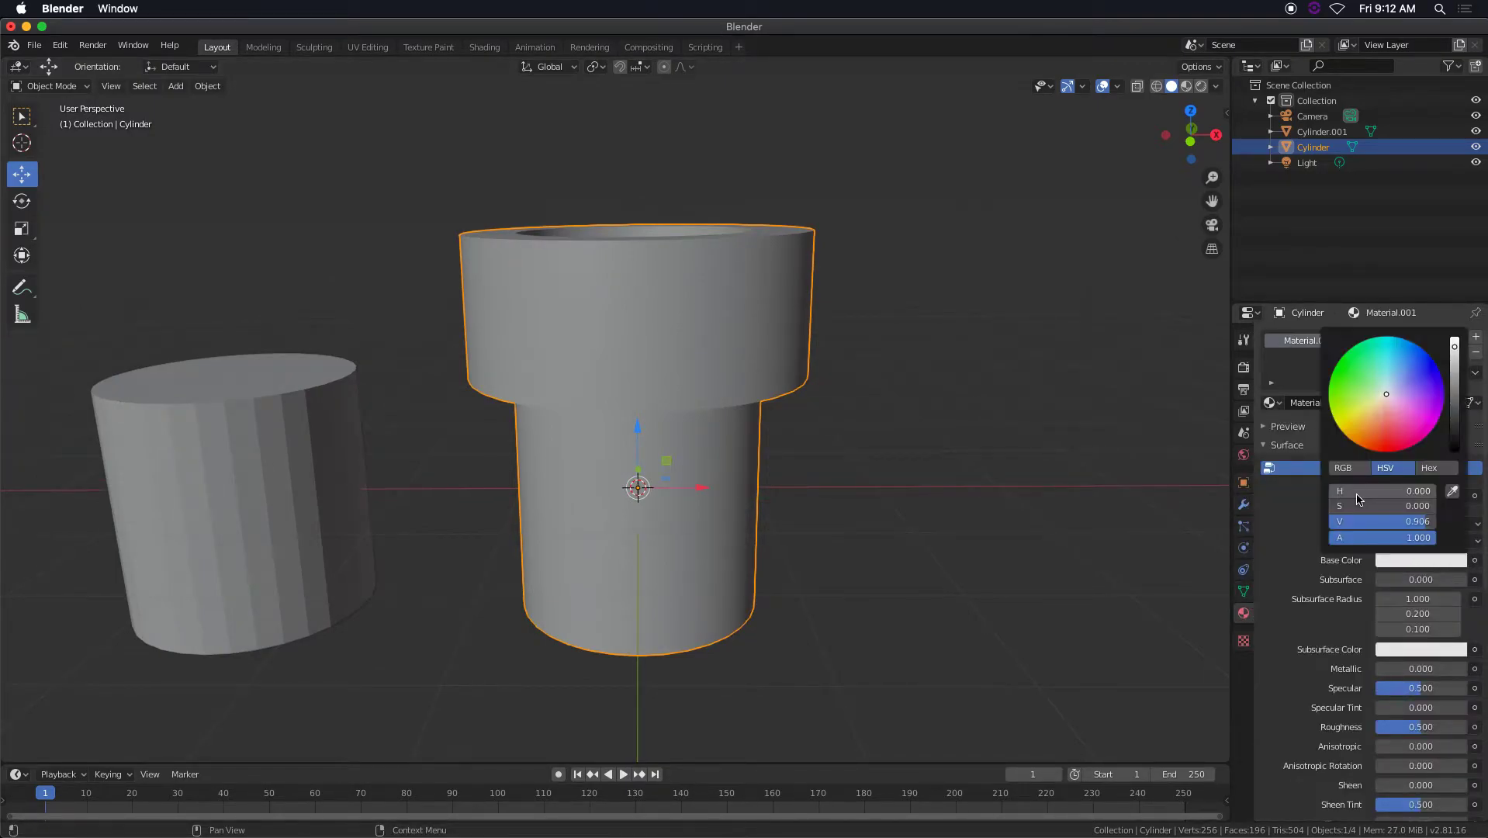
{"action": "left_click_drag", "start_coordinate": [1384, 395], "coordinate": [1337, 362]}
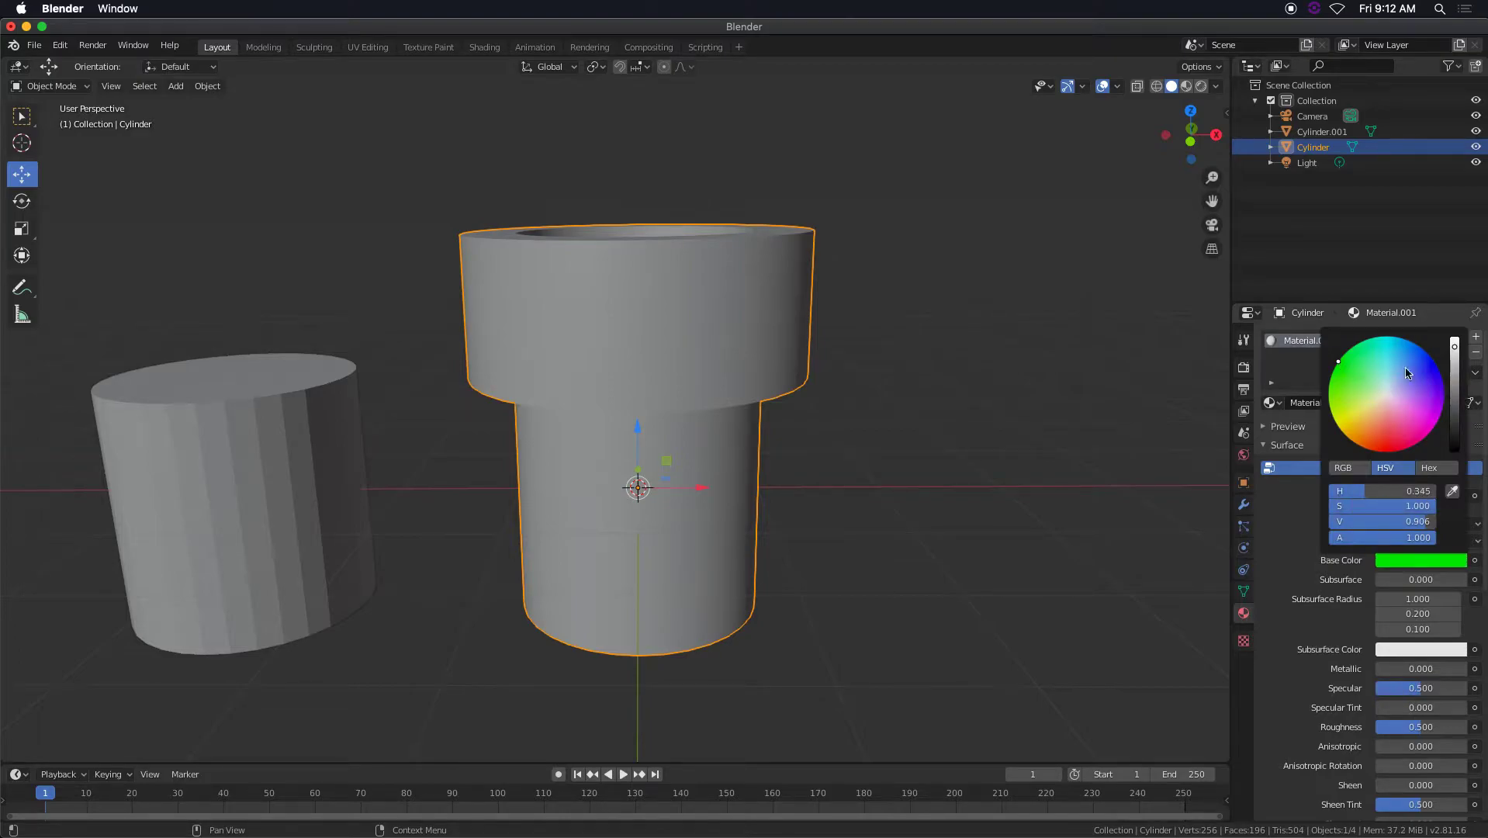
{"action": "left_click_drag", "start_coordinate": [1455, 353], "coordinate": [1456, 377]}
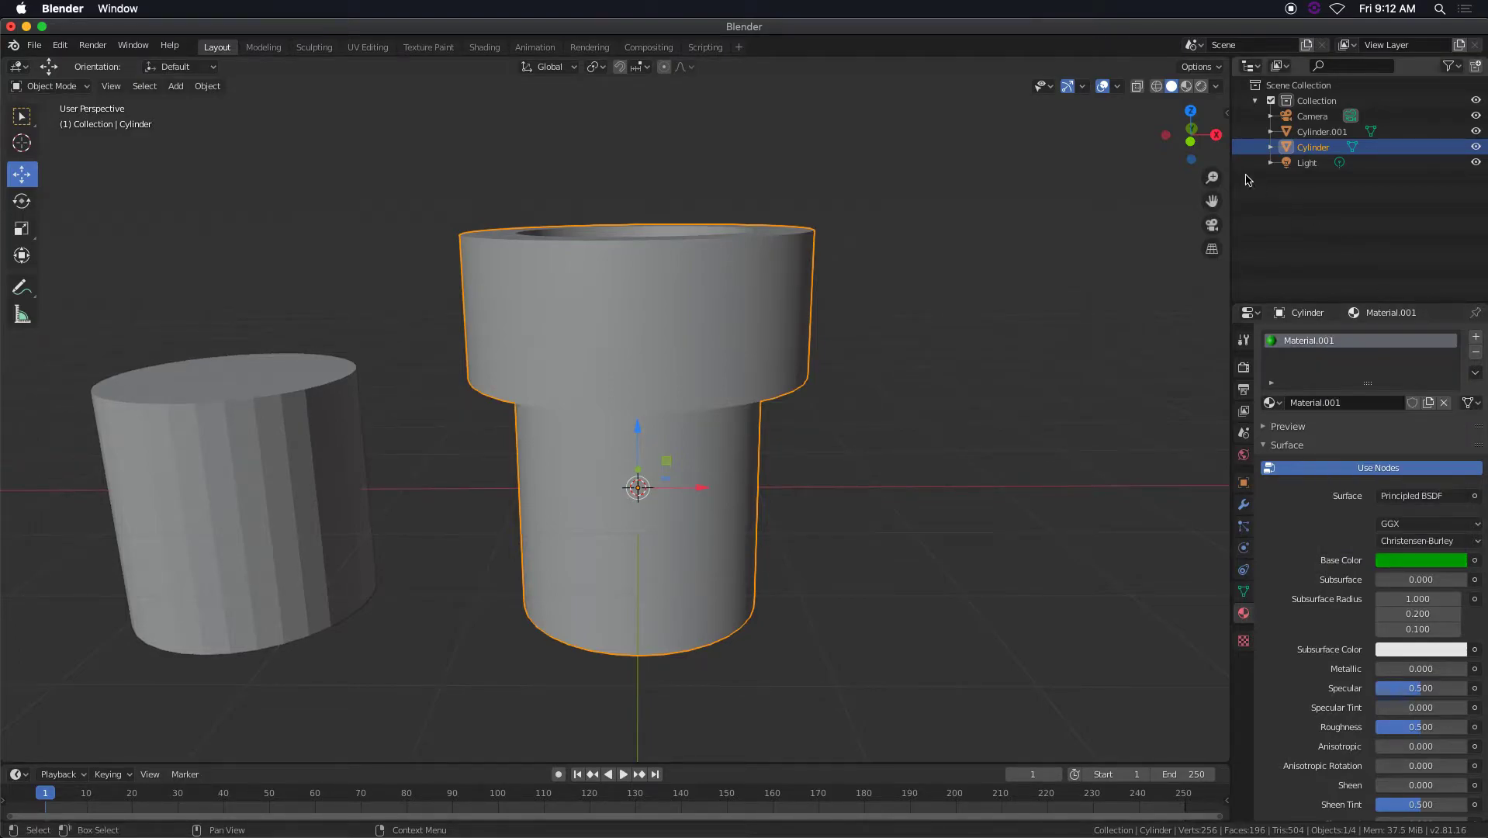
Set the viewport to Rendered shading to preview the green pipe under the scene light.
{"action": "left_click", "coordinate": [1186, 86]}
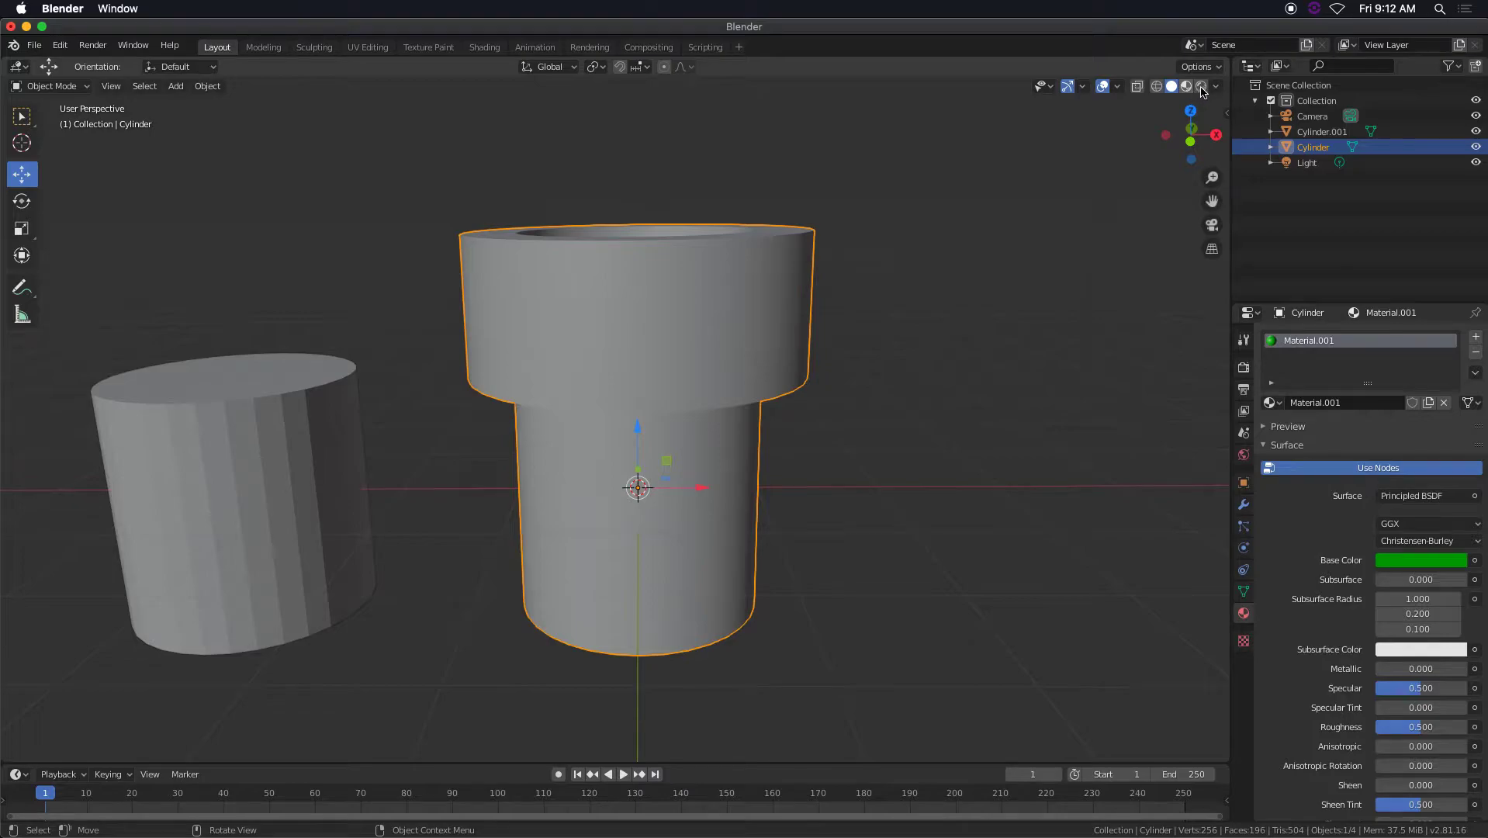
{"action": "left_click", "coordinate": [1202, 86]}
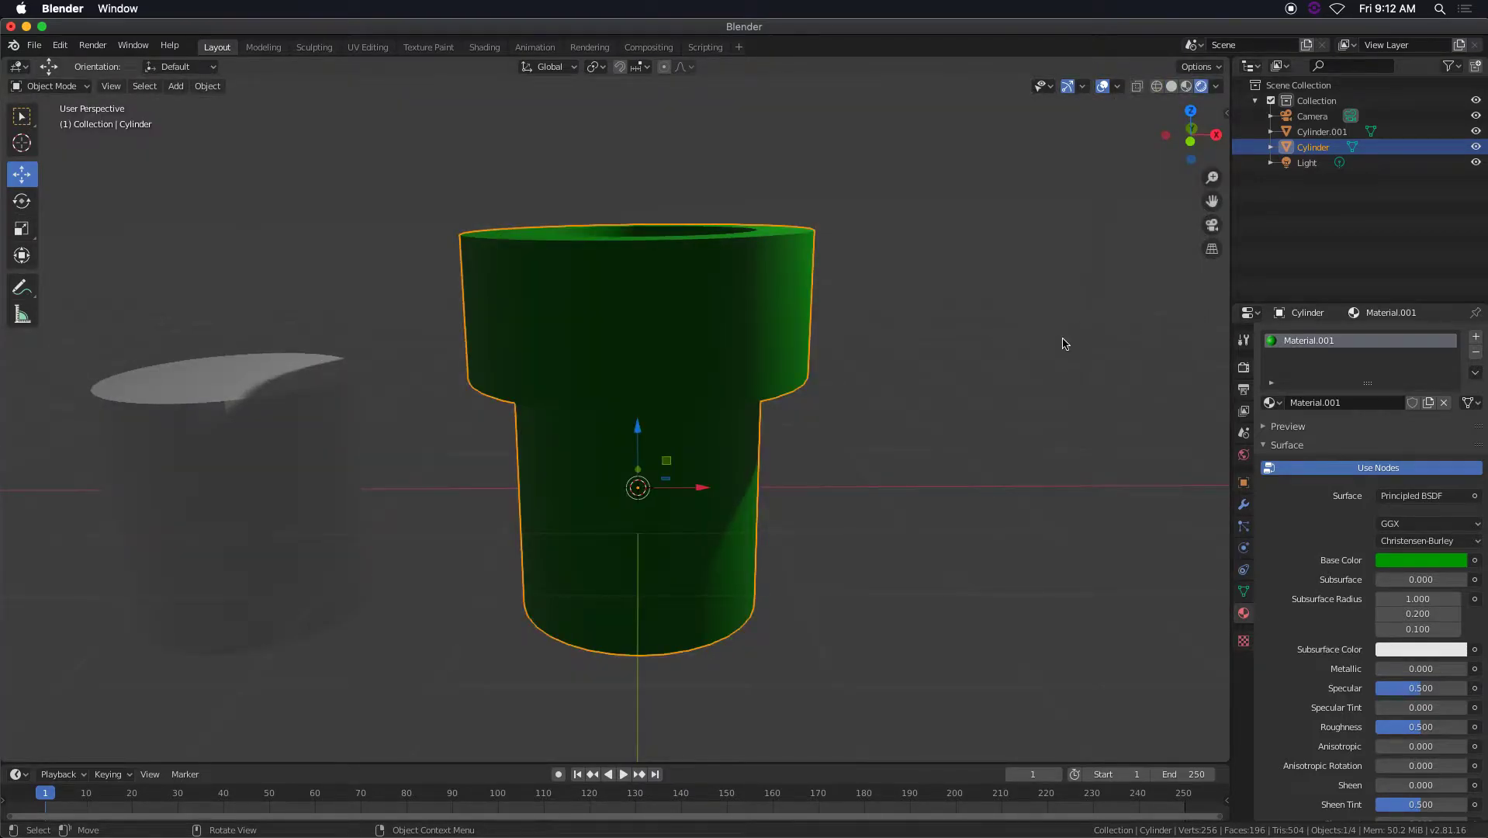
{"action": "middle_click_drag", "start_coordinate": [897, 348], "coordinate": [862, 345]}
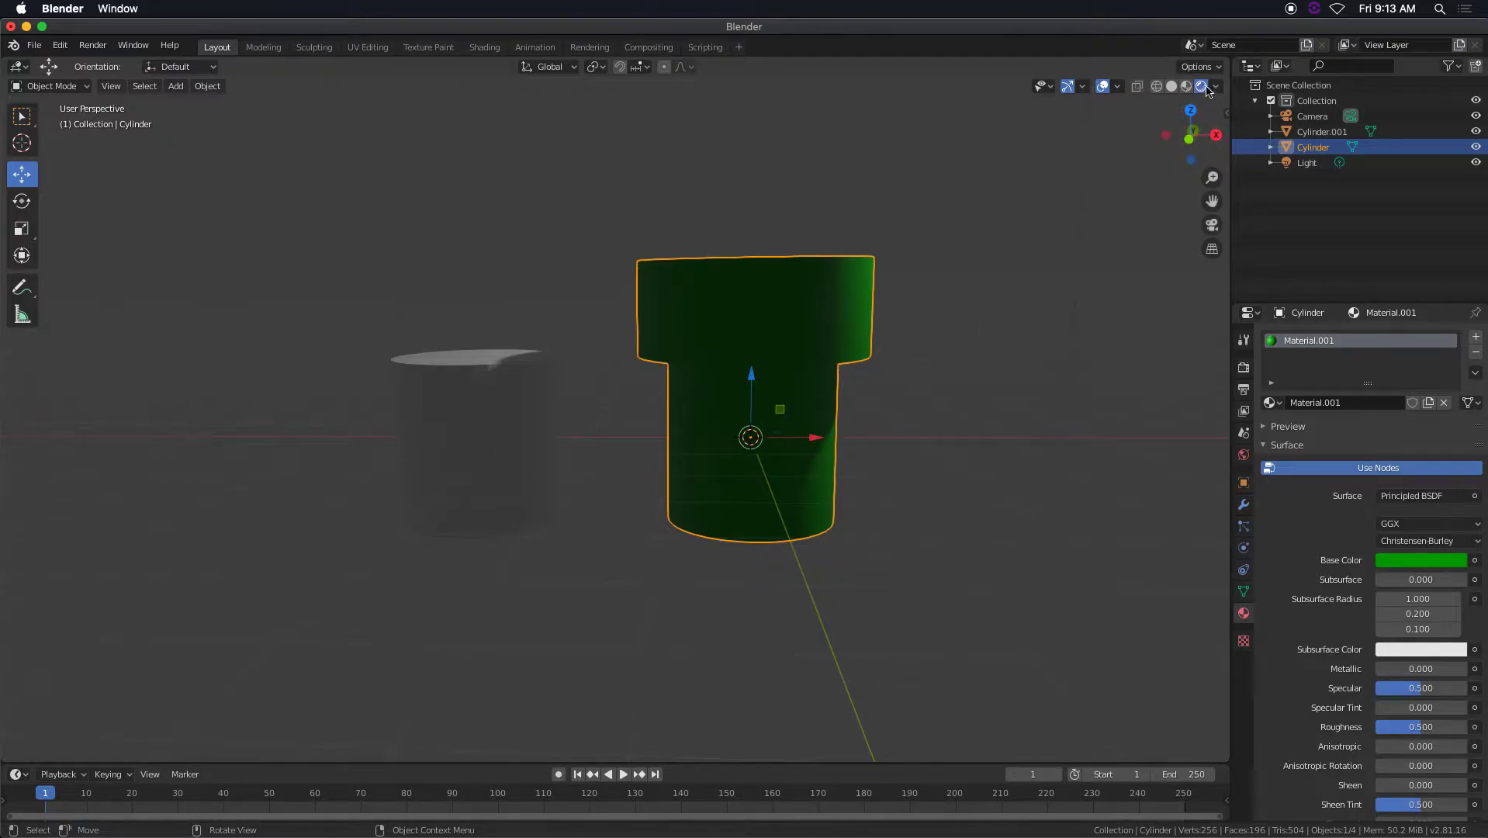
Compare the Solid and Material Preview shading modes and return the viewport to Rendered shading.
{"action": "left_click", "coordinate": [1157, 86]}
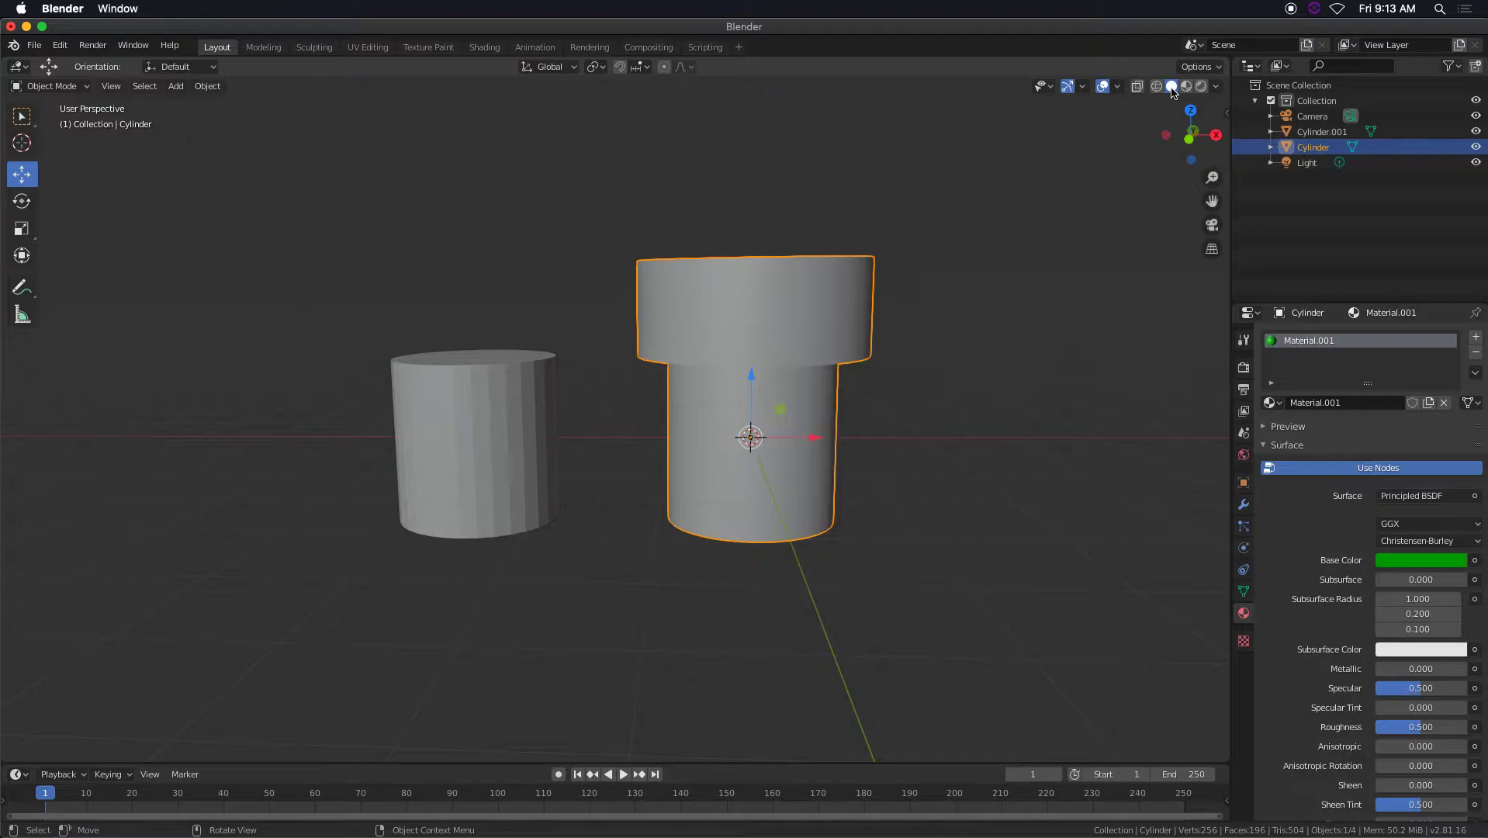
{"action": "left_click", "coordinate": [1187, 86]}
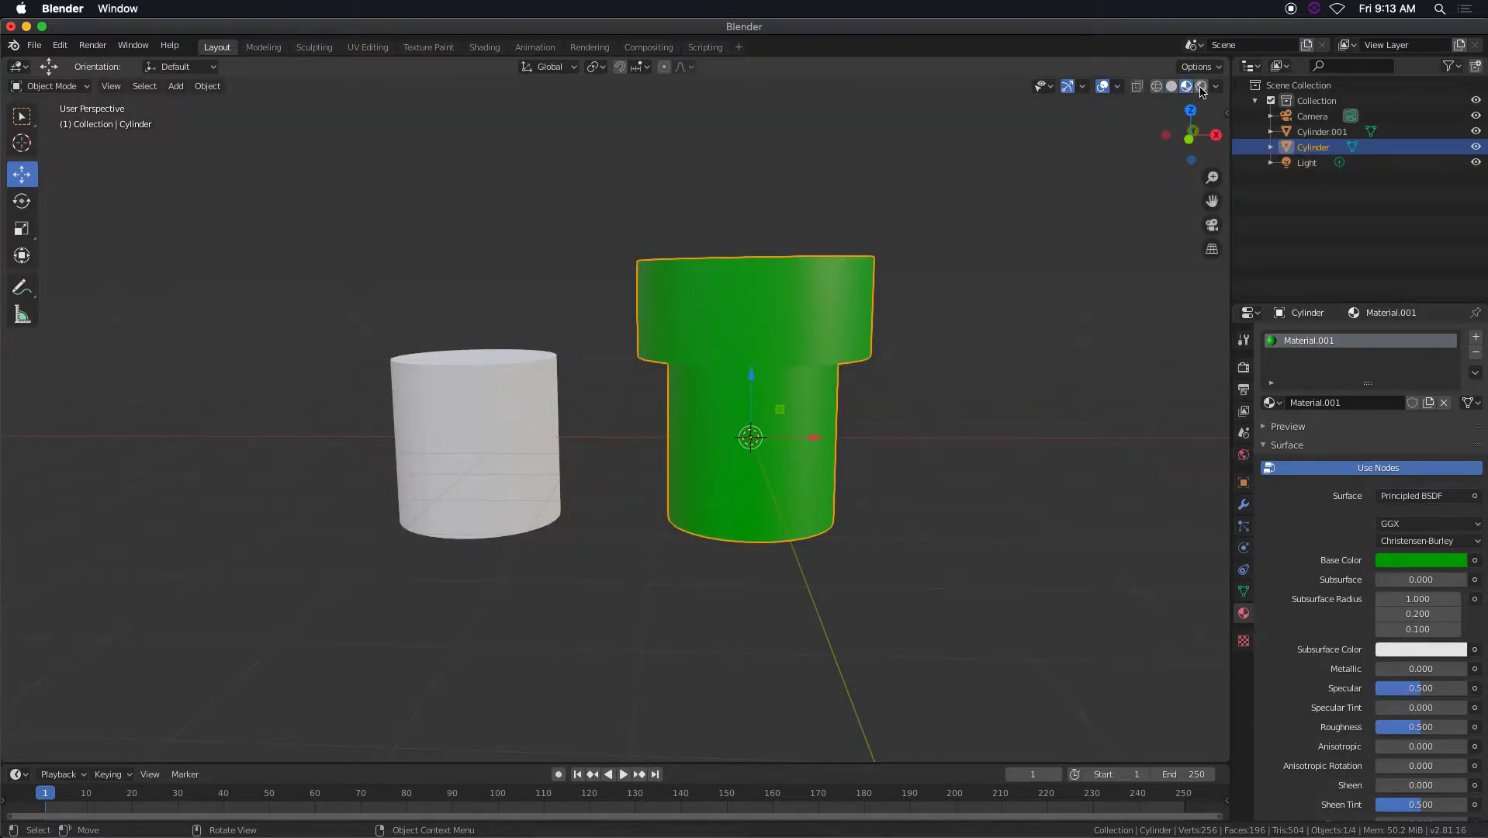
{"action": "left_click", "coordinate": [1201, 87]}
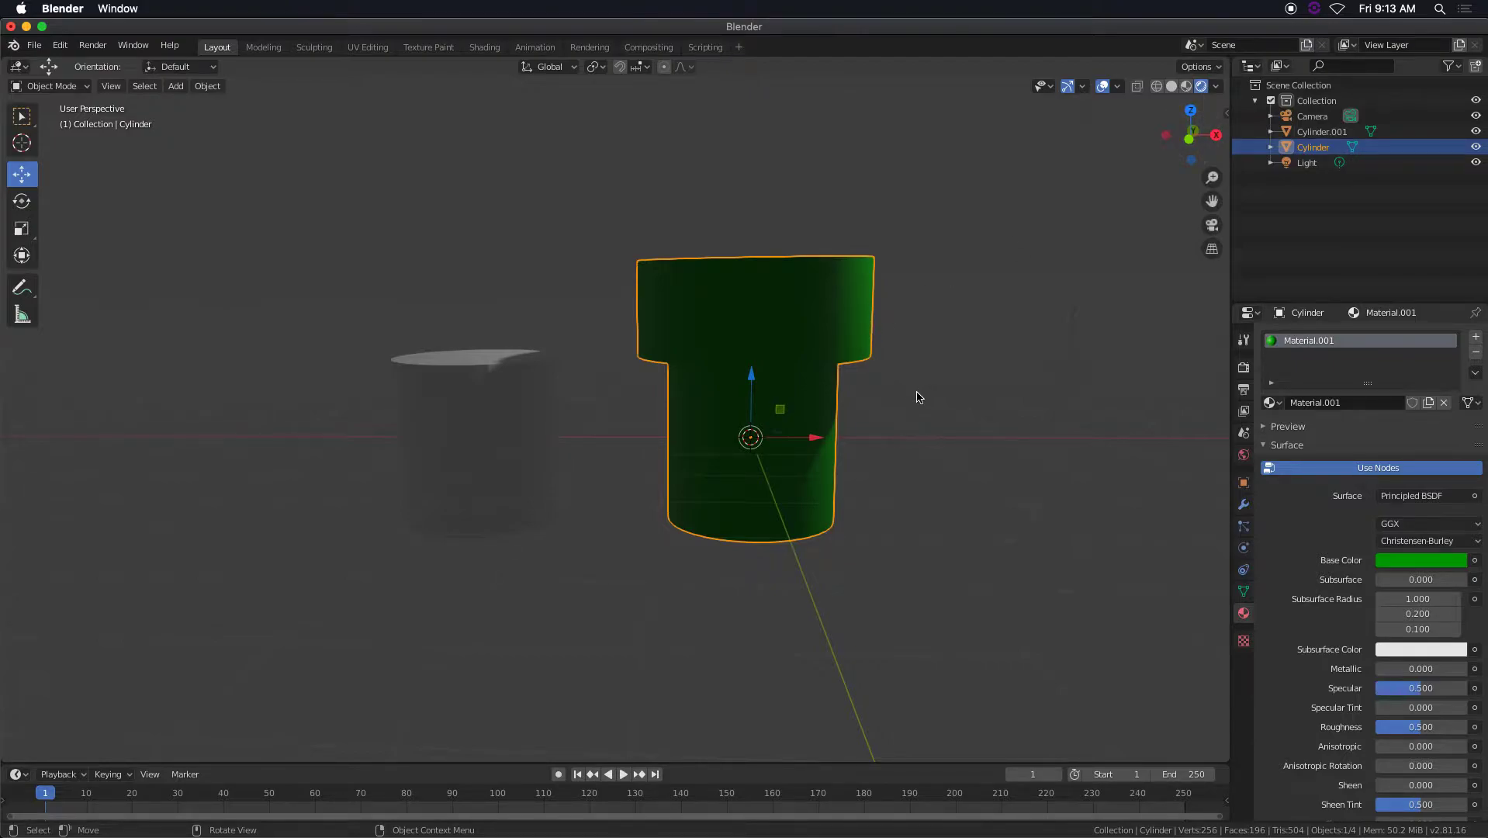
Move the point light about -3.69 m along Y so it lights the front of the pipe.
{"action": "scroll", "coordinate": [915, 392], "scroll_direction": "down", "scroll_amount": 4}
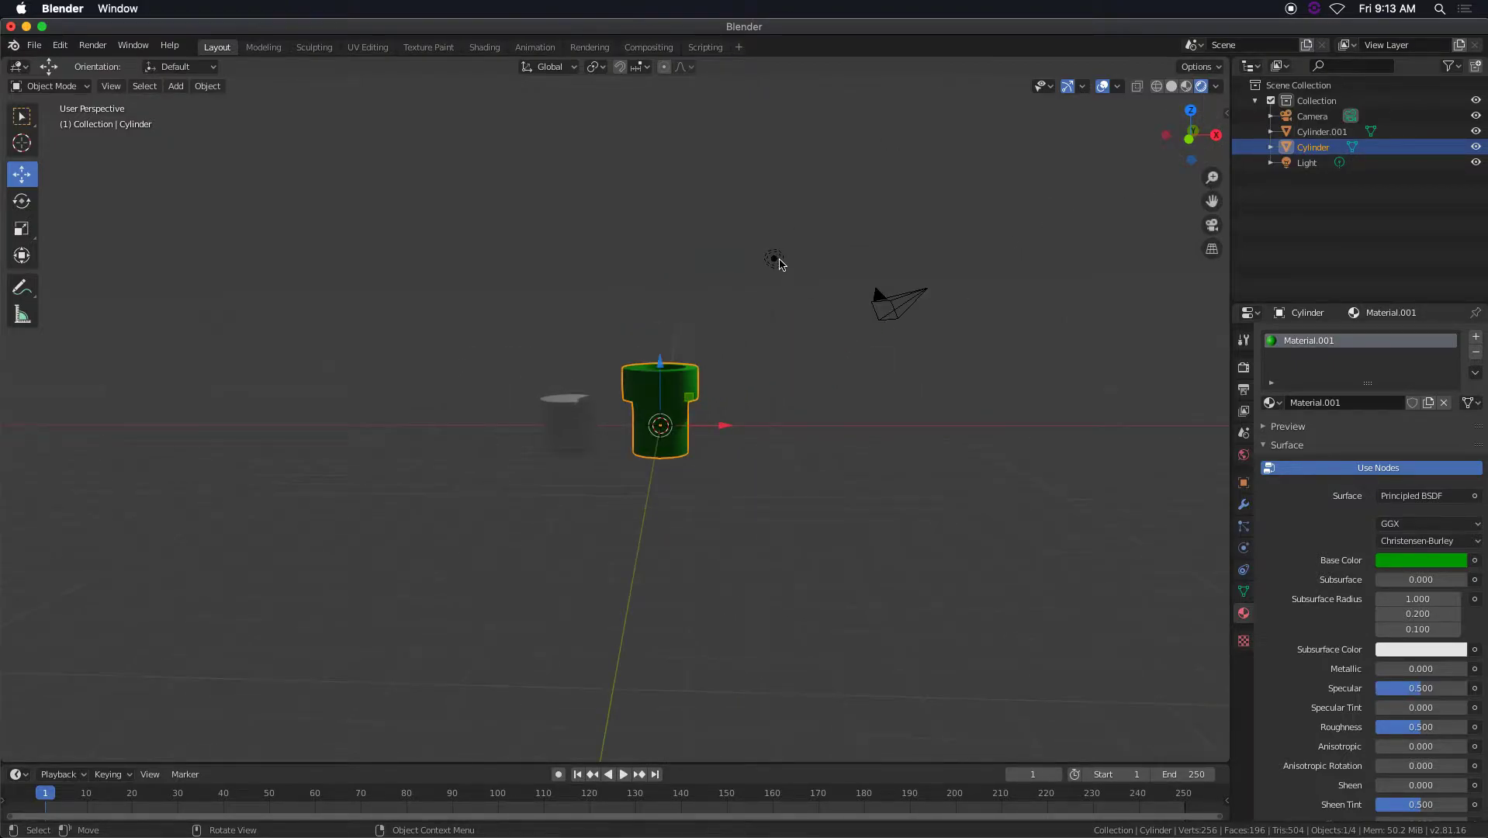
{"action": "left_click", "coordinate": [777, 260]}
{"action": "middle_click_drag", "start_coordinate": [890, 345], "coordinate": [786, 385]}
{"action": "left_click_drag", "start_coordinate": [777, 339], "coordinate": [697, 366]}
{"action": "middle_click_drag", "start_coordinate": [698, 365], "coordinate": [768, 444]}
{"action": "scroll", "coordinate": [753, 442], "scroll_direction": "up", "scroll_amount": 8}
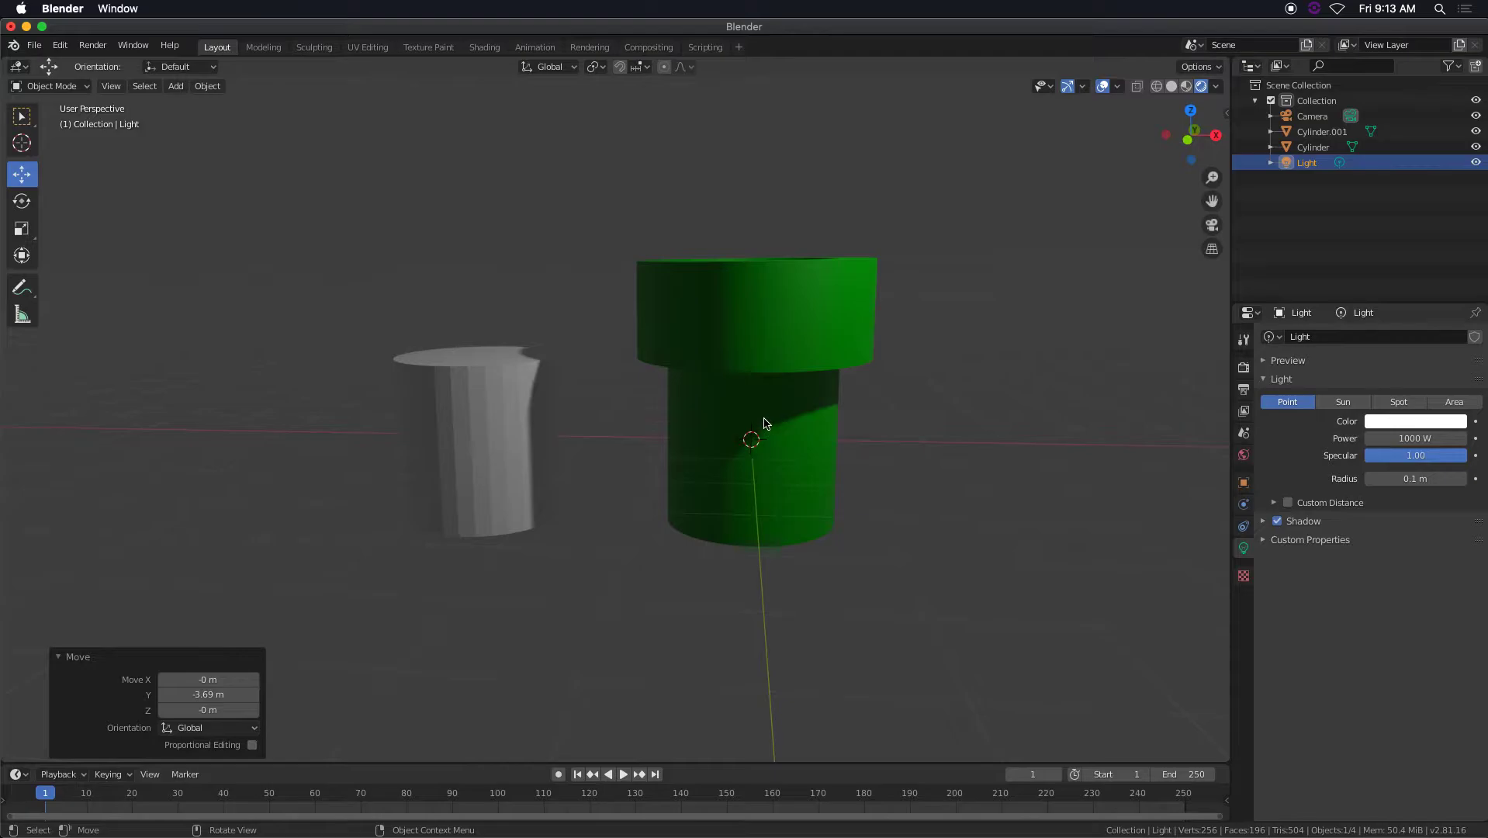
{"action": "scroll", "coordinate": [777, 385], "scroll_direction": "up", "scroll_amount": 1, "text": "shift"}
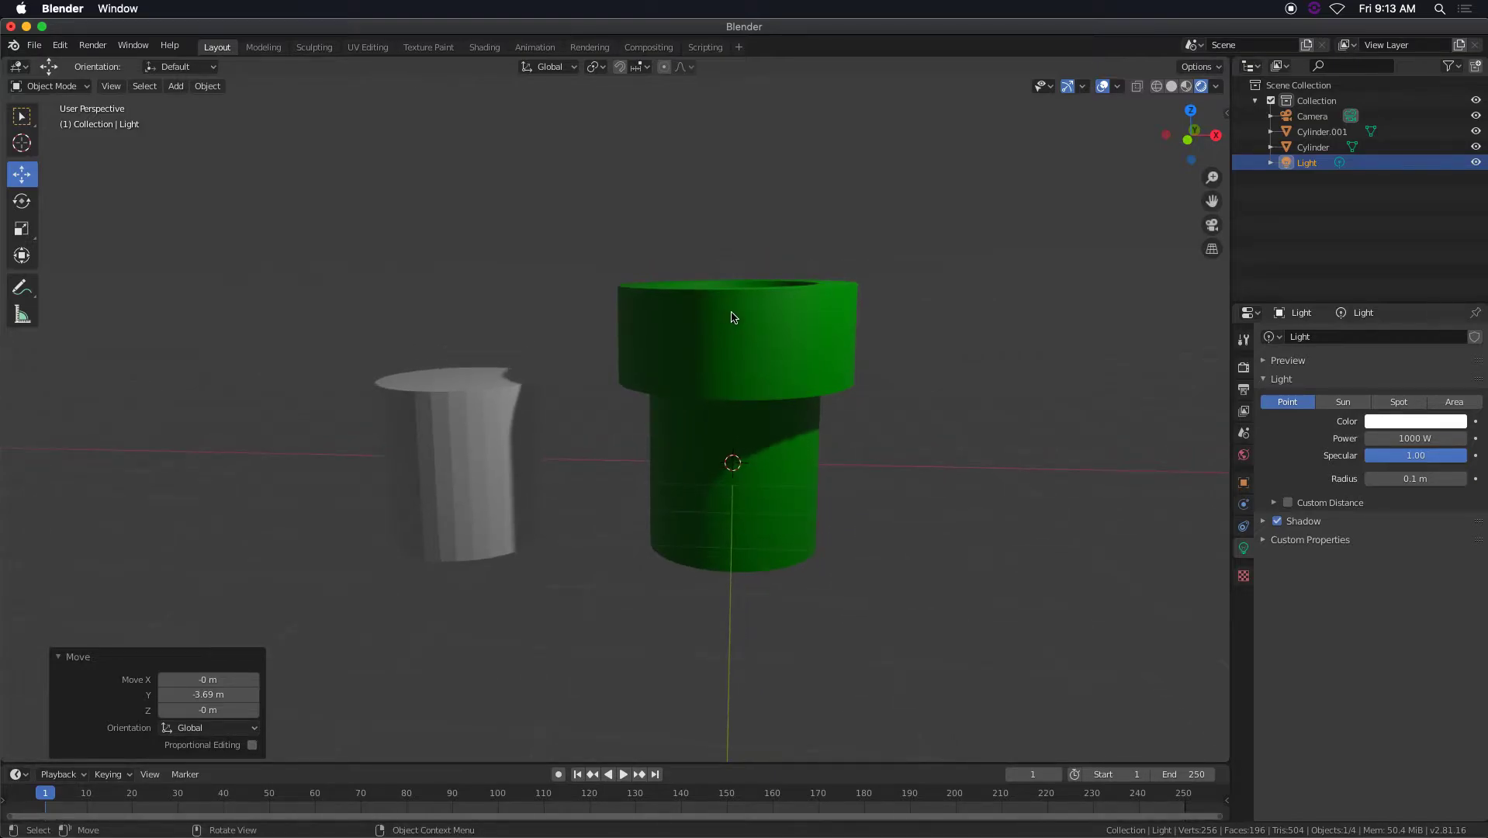
Enter the camera view, enable Lock Camera to View, and reframe the camera on both cylinders from the front.
{"action": "key", "text": "KP_0"}
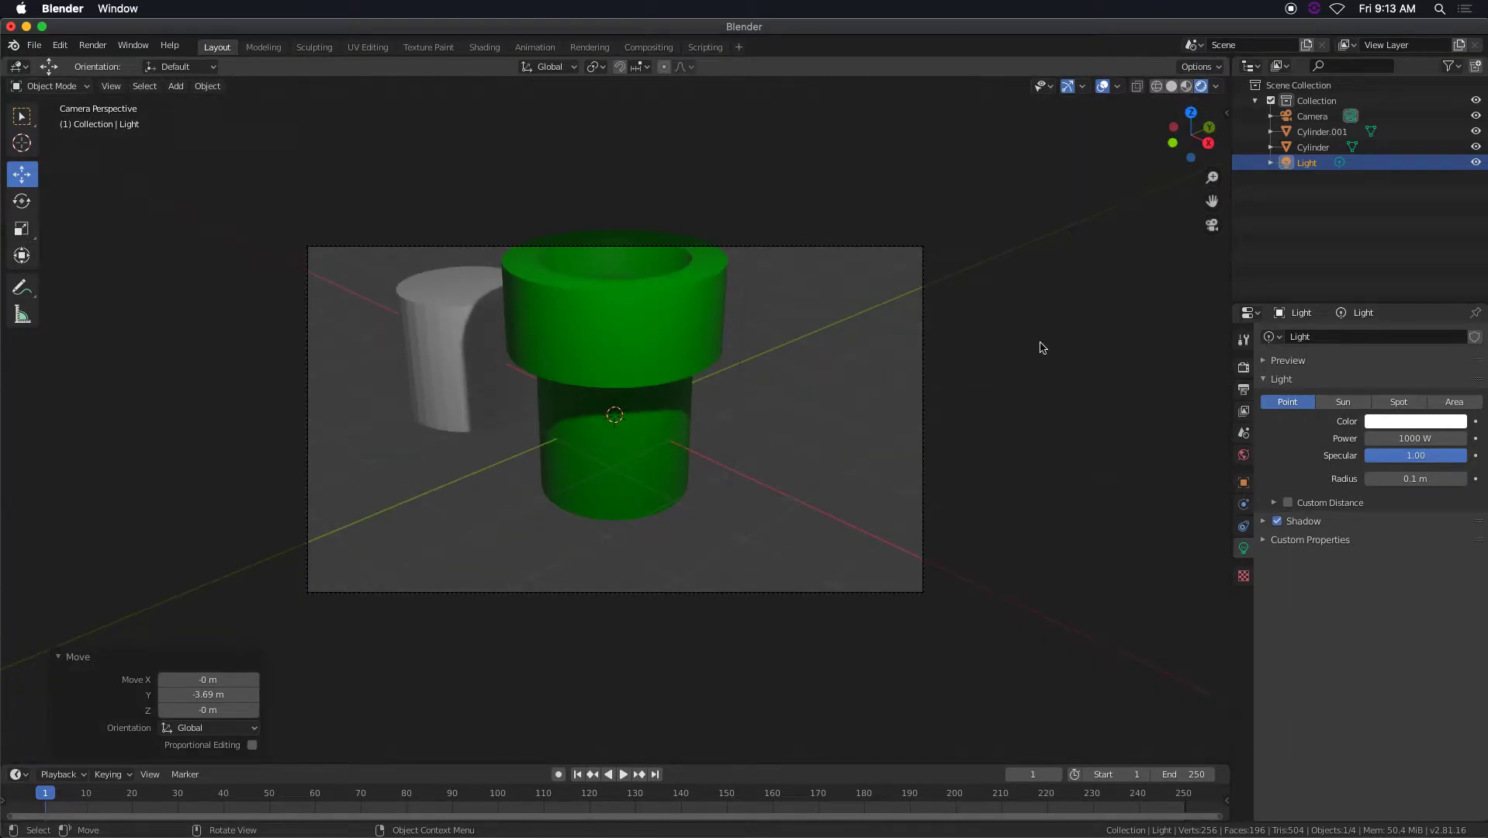
{"action": "key", "text": "n"}
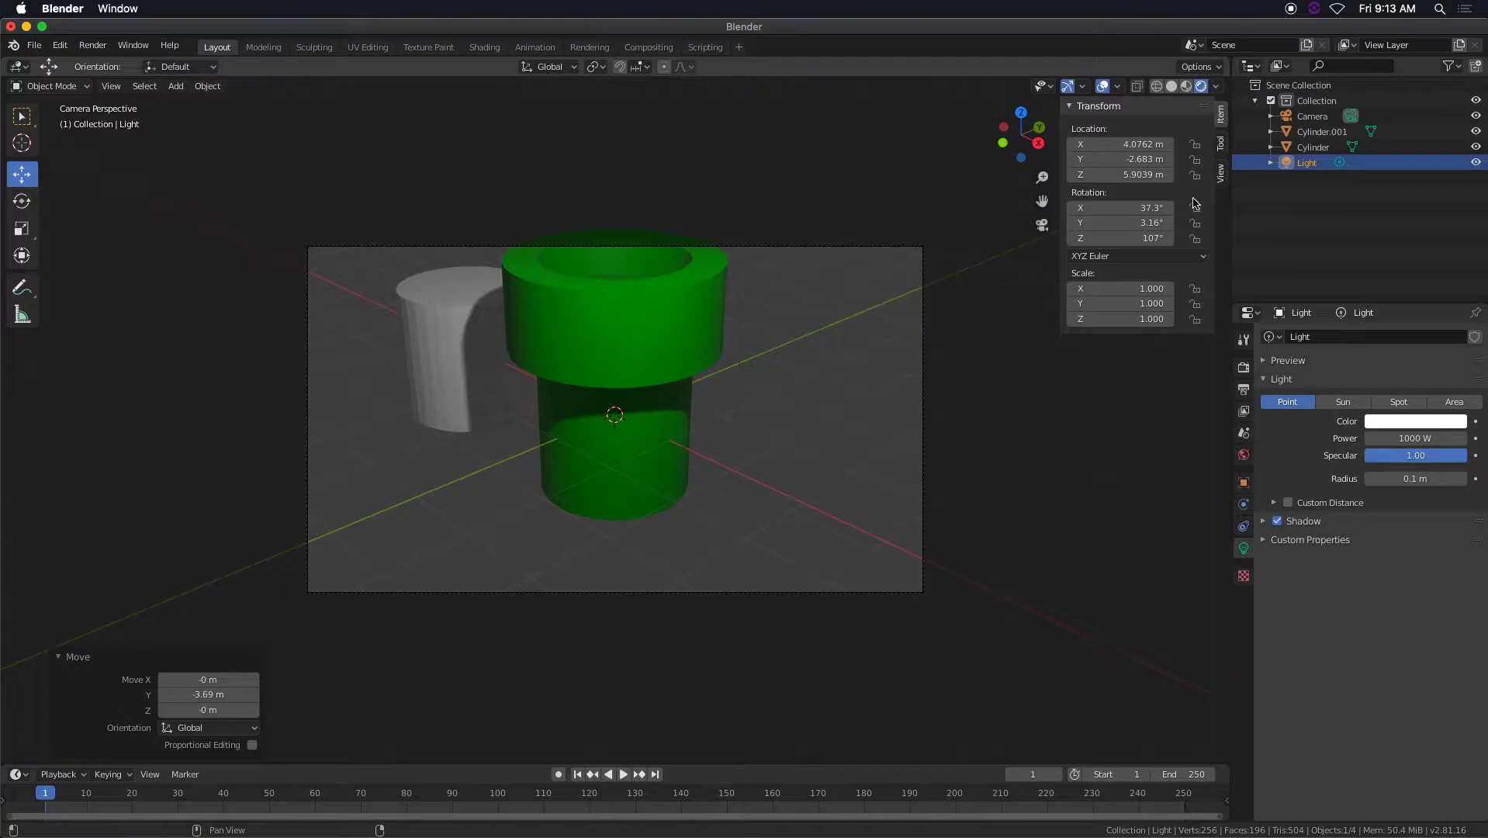
{"action": "left_click", "coordinate": [1221, 180]}
{"action": "left_click", "coordinate": [1201, 297]}
{"action": "mouse_move", "coordinate": [737, 422]}
{"action": "middle_mouse_down"}
{"action": "mouse_move", "coordinate": [770, 409]}
{"action": "mouse_move", "coordinate": [758, 385]}
{"action": "mouse_move", "coordinate": [778, 435]}
{"action": "mouse_move", "coordinate": [760, 418]}
{"action": "middle_mouse_up"}
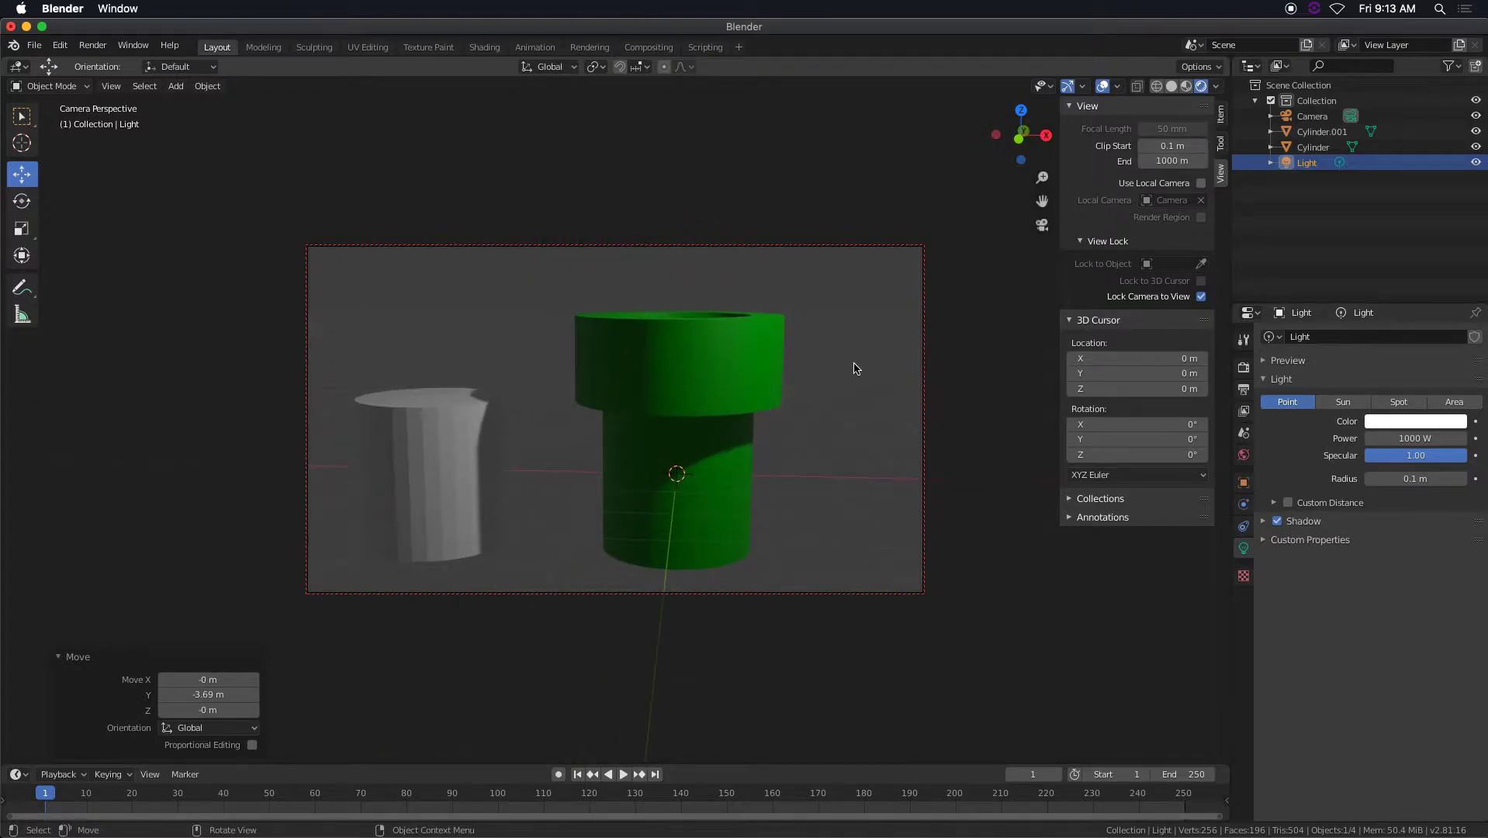
{"action": "key", "text": "n"}
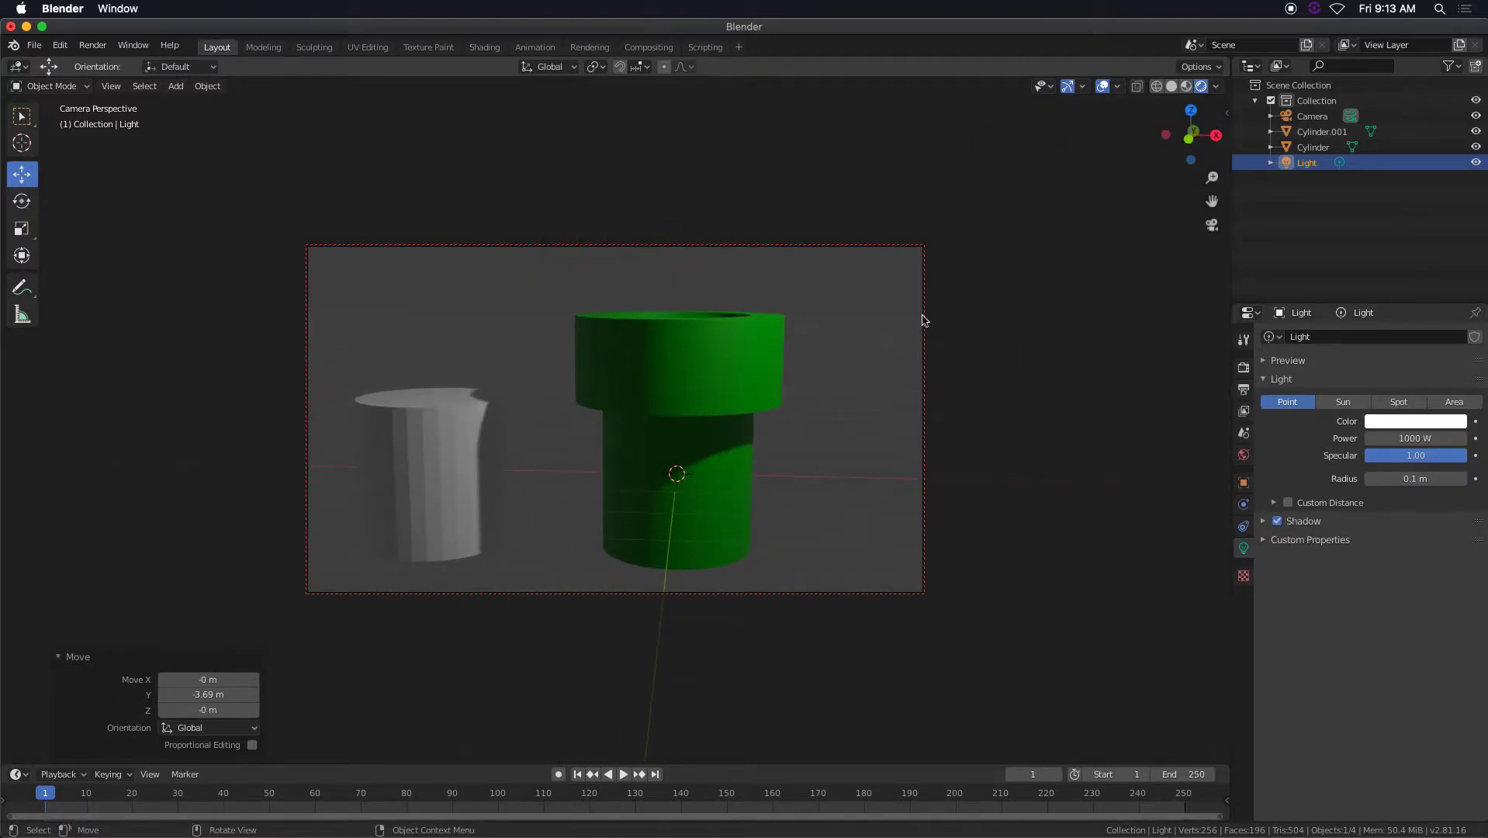
Render the camera view as a still image, check the image saving options, and close the render window.
{"action": "left_click", "coordinate": [93, 45]}
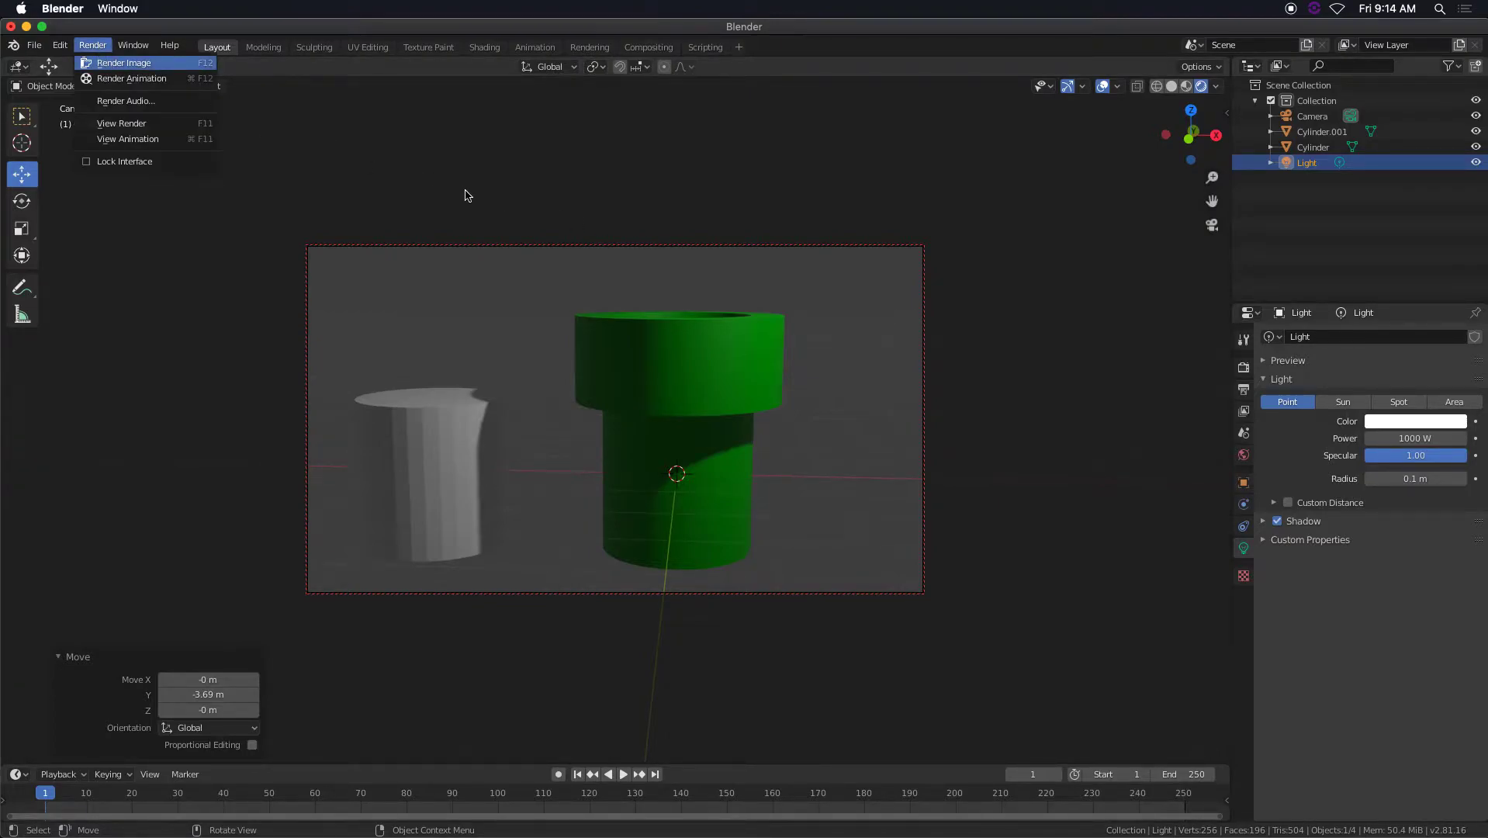
{"action": "key", "text": "F12"}
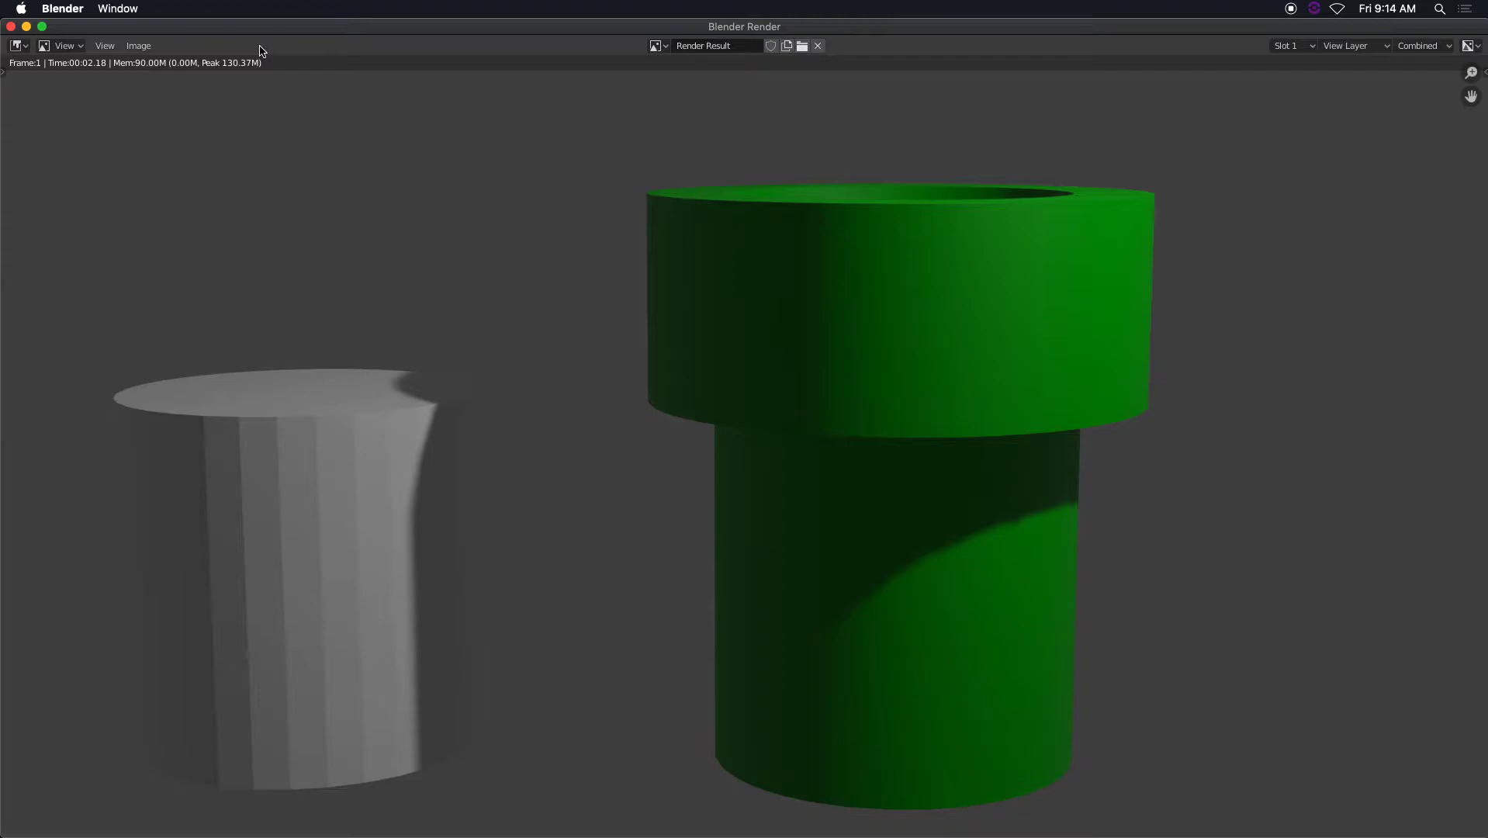
{"action": "mouse_move", "coordinate": [192, 31]}
{"action": "left_mouse_down"}
{"action": "mouse_move", "coordinate": [224, 103]}
{"action": "mouse_move", "coordinate": [210, 32]}
{"action": "left_mouse_up"}
{"action": "left_click", "coordinate": [155, 46]}
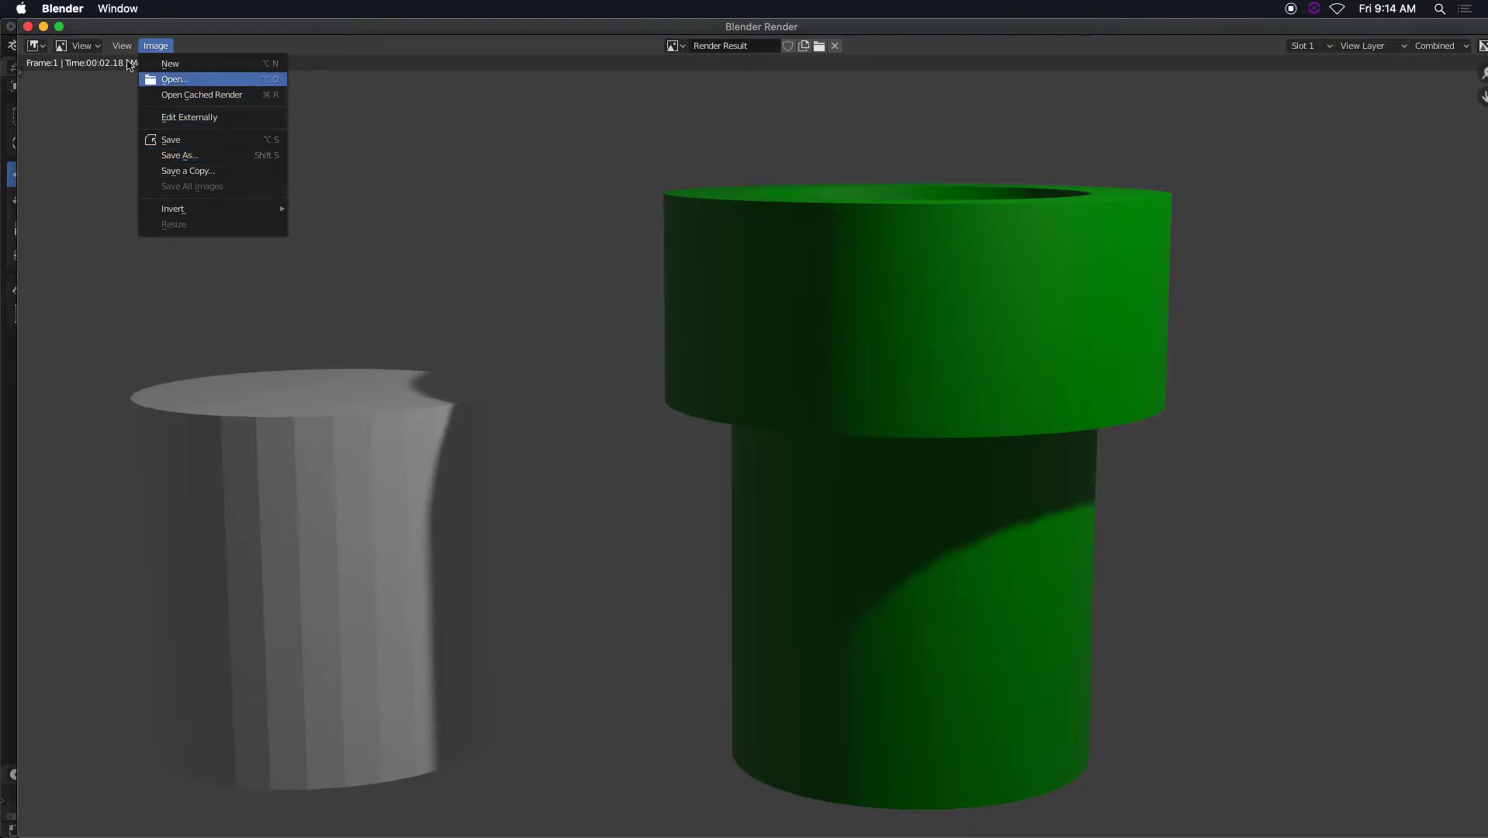
{"action": "left_click", "coordinate": [28, 27]}
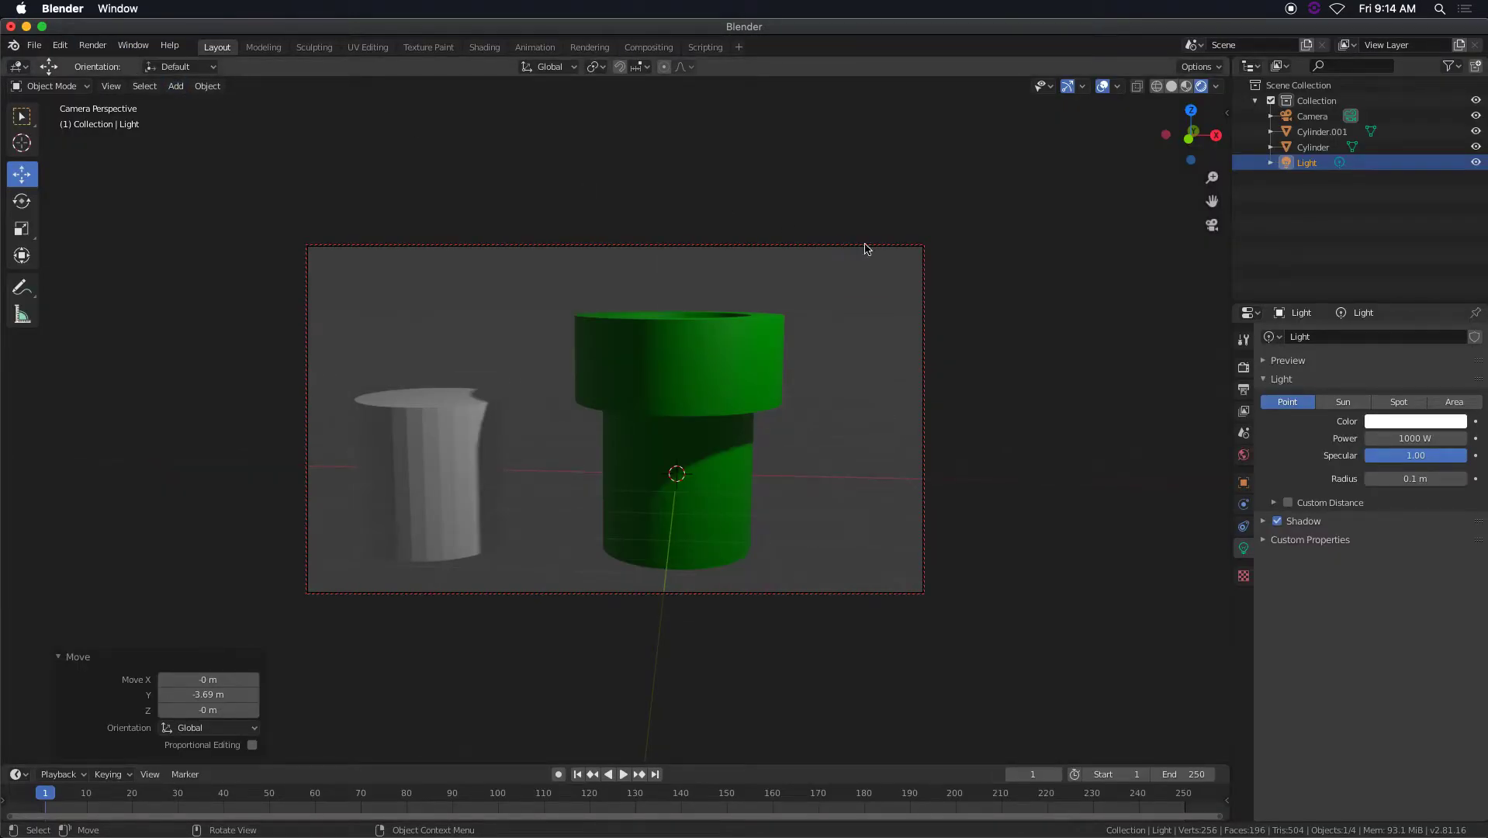
Check the scene's output properties for resolution, frame range and file format.
{"action": "left_click", "coordinate": [1244, 387]}
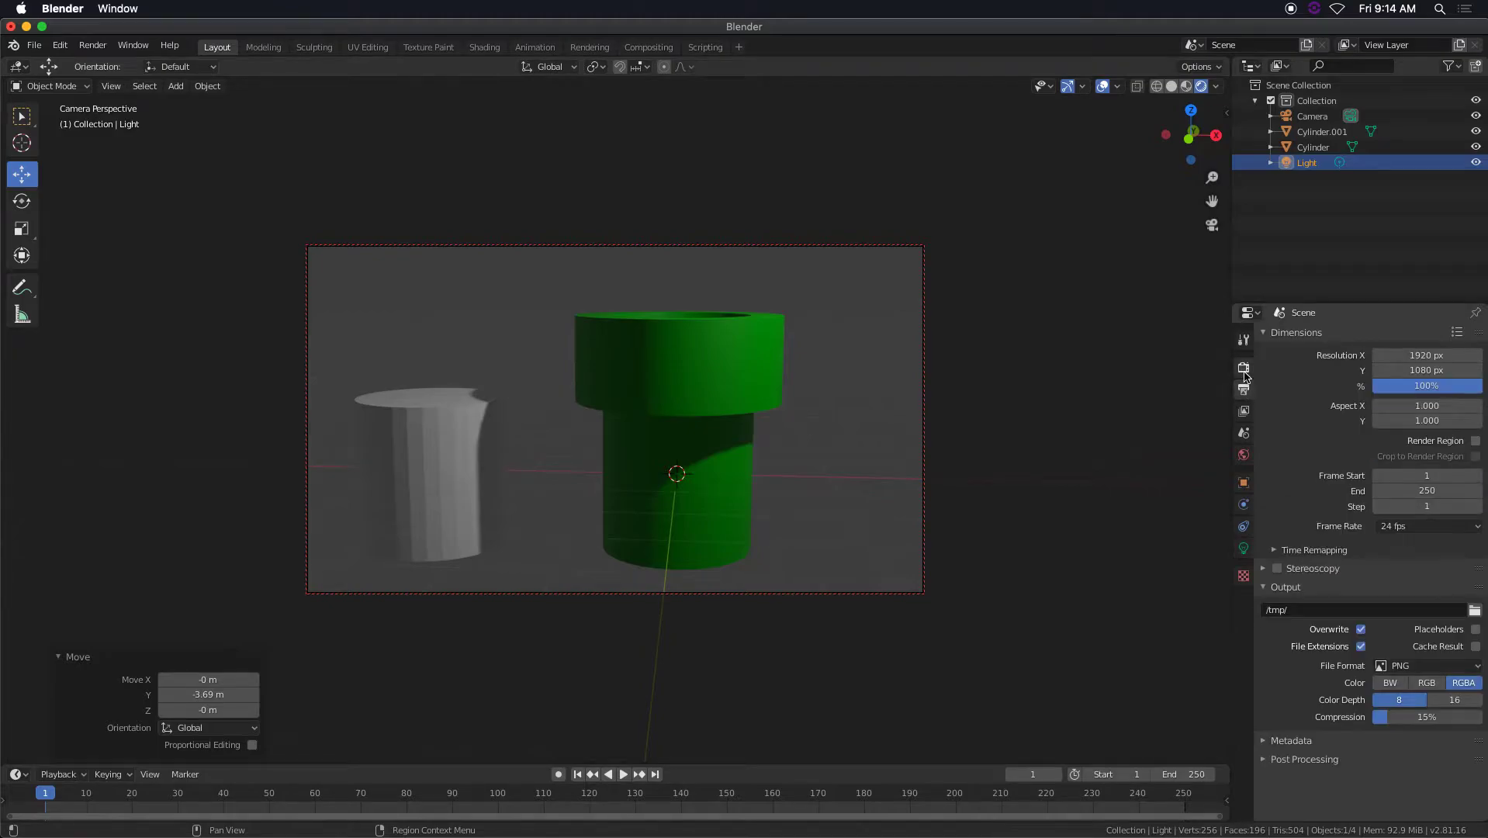
{"action": "left_click", "coordinate": [1244, 367]}
{"action": "left_click", "coordinate": [1245, 389]}
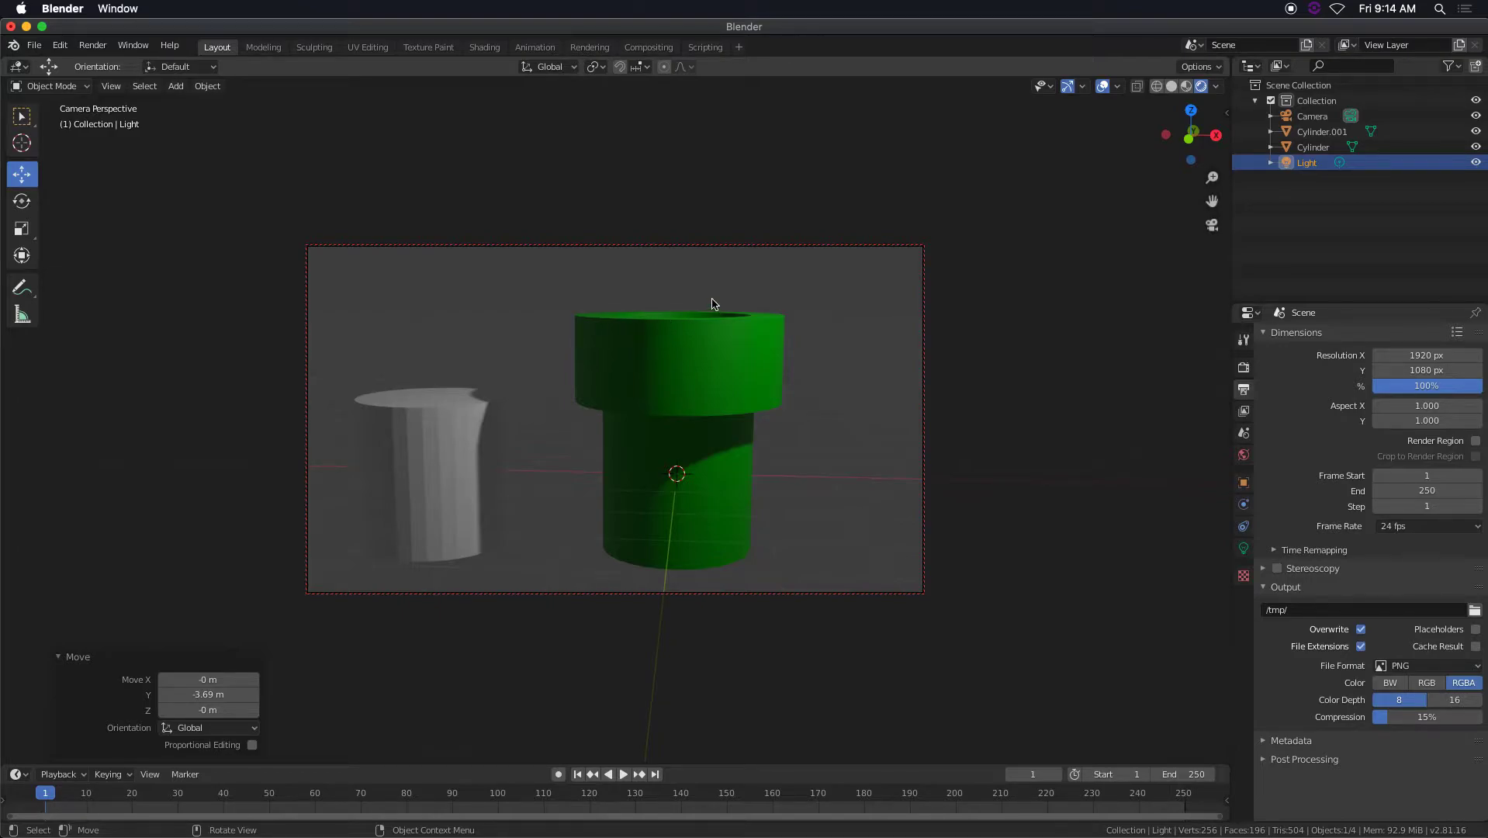
Leave the camera view and examine the rendered pipe up close.
{"action": "key", "text": "KP_0"}
{"action": "mouse_move", "coordinate": [747, 266]}
{"action": "middle_mouse_down"}
{"action": "mouse_move", "coordinate": [763, 276]}
{"action": "mouse_move", "coordinate": [730, 258]}
{"action": "mouse_move", "coordinate": [749, 248]}
{"action": "middle_mouse_up"}
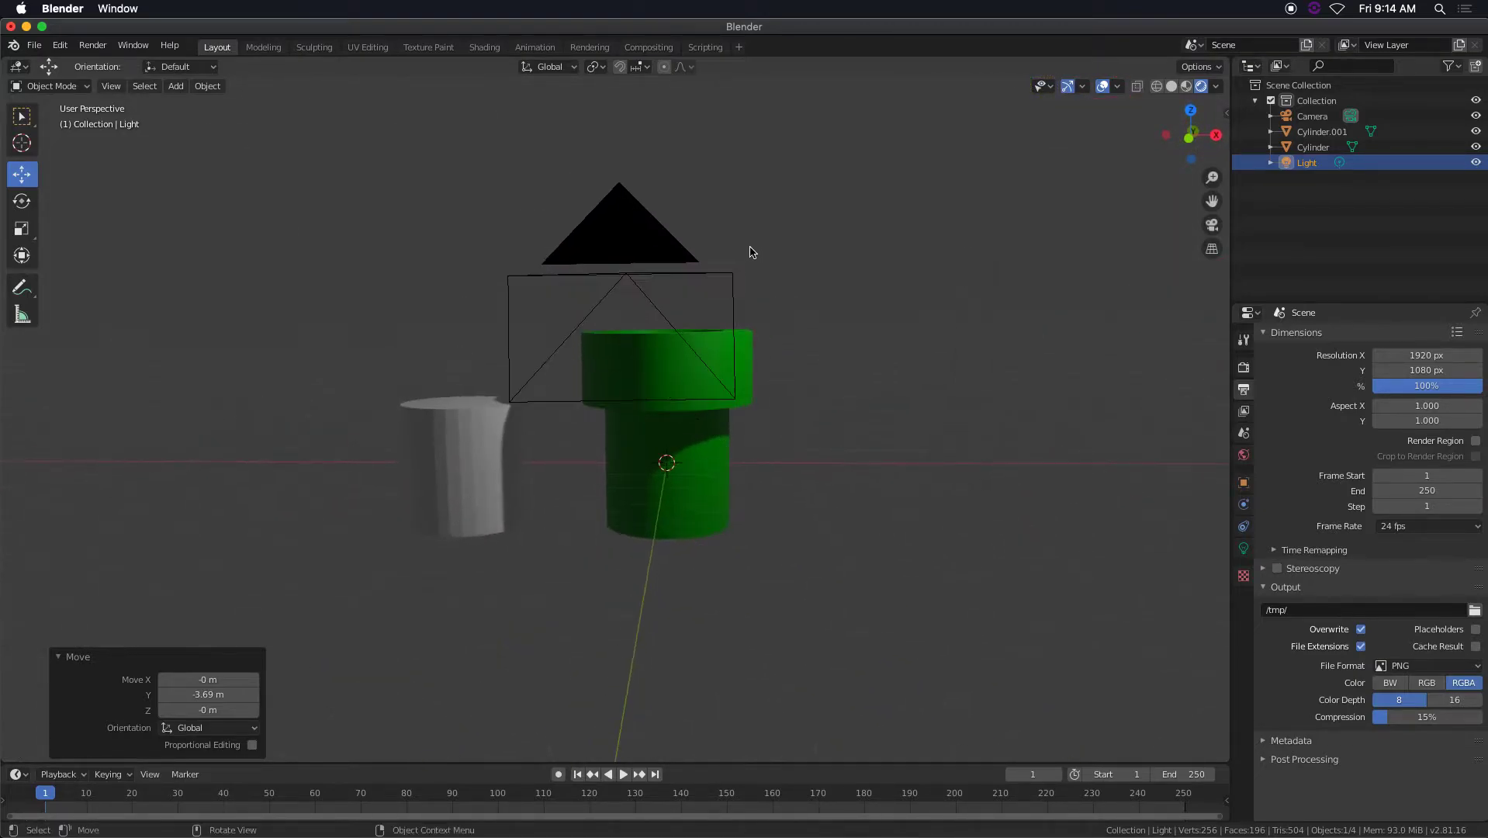
{"action": "scroll", "coordinate": [750, 260], "scroll_direction": "up", "scroll_amount": 5}
{"action": "scroll", "coordinate": [750, 261], "scroll_direction": "down", "scroll_amount": 2}
{"action": "middle_click_drag", "start_coordinate": [763, 313], "coordinate": [807, 299], "text": "shift"}
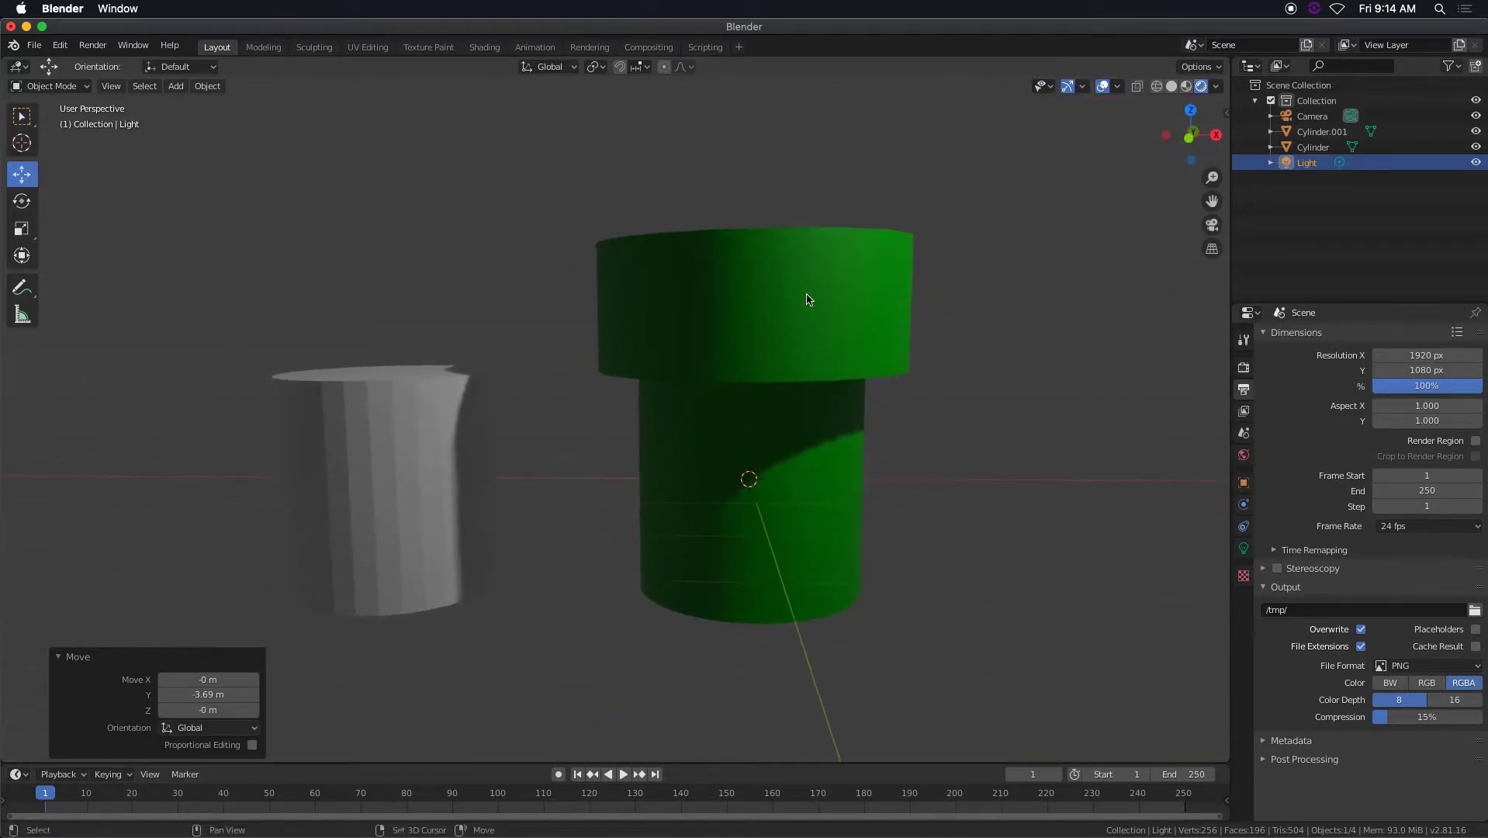
Preview the scene with the Workbench render engine and switch back to Eevee.
{"action": "left_click", "coordinate": [1244, 370]}
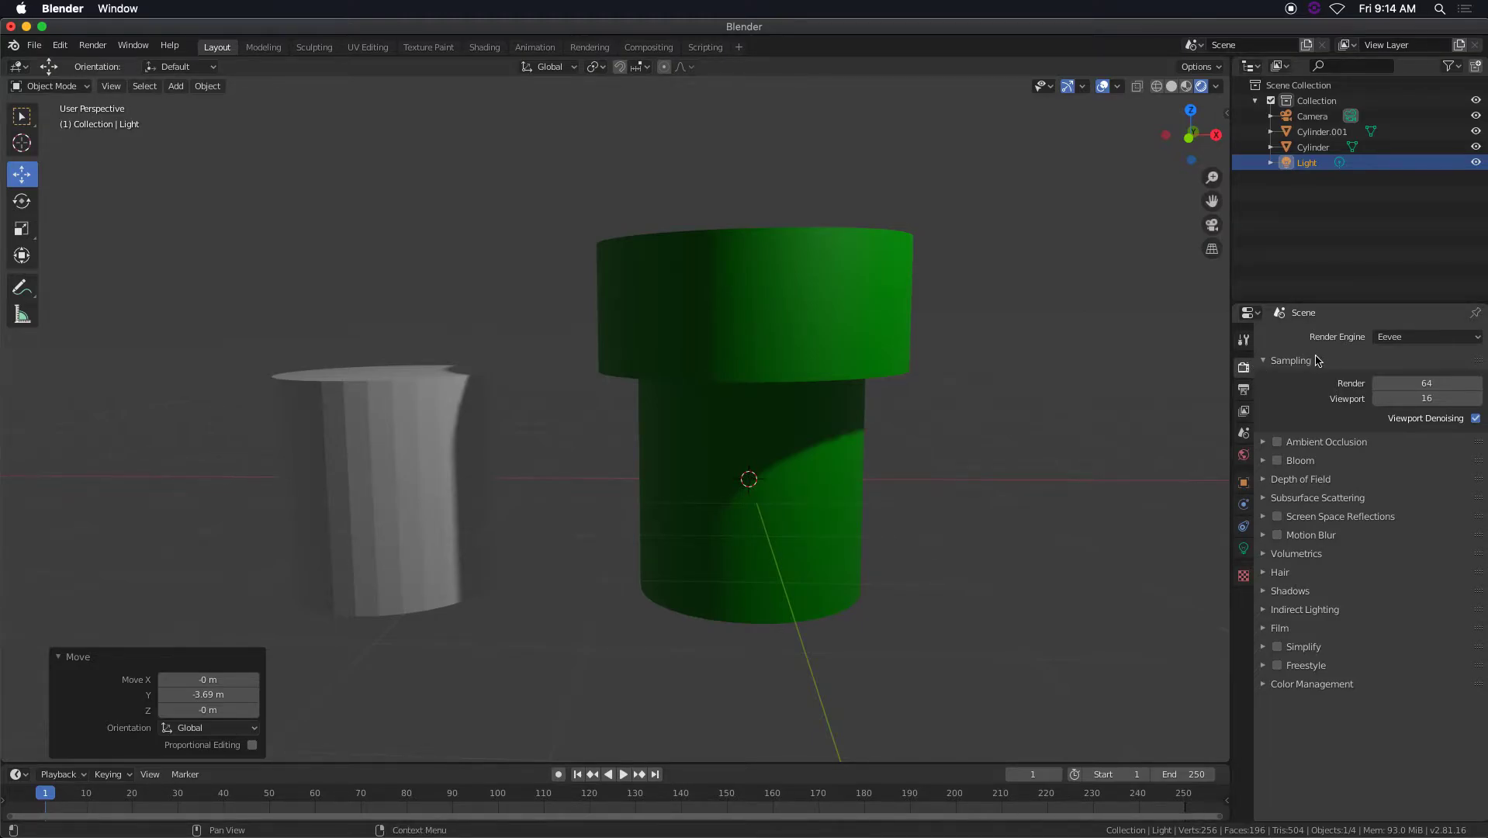
{"action": "left_click", "coordinate": [1425, 340]}
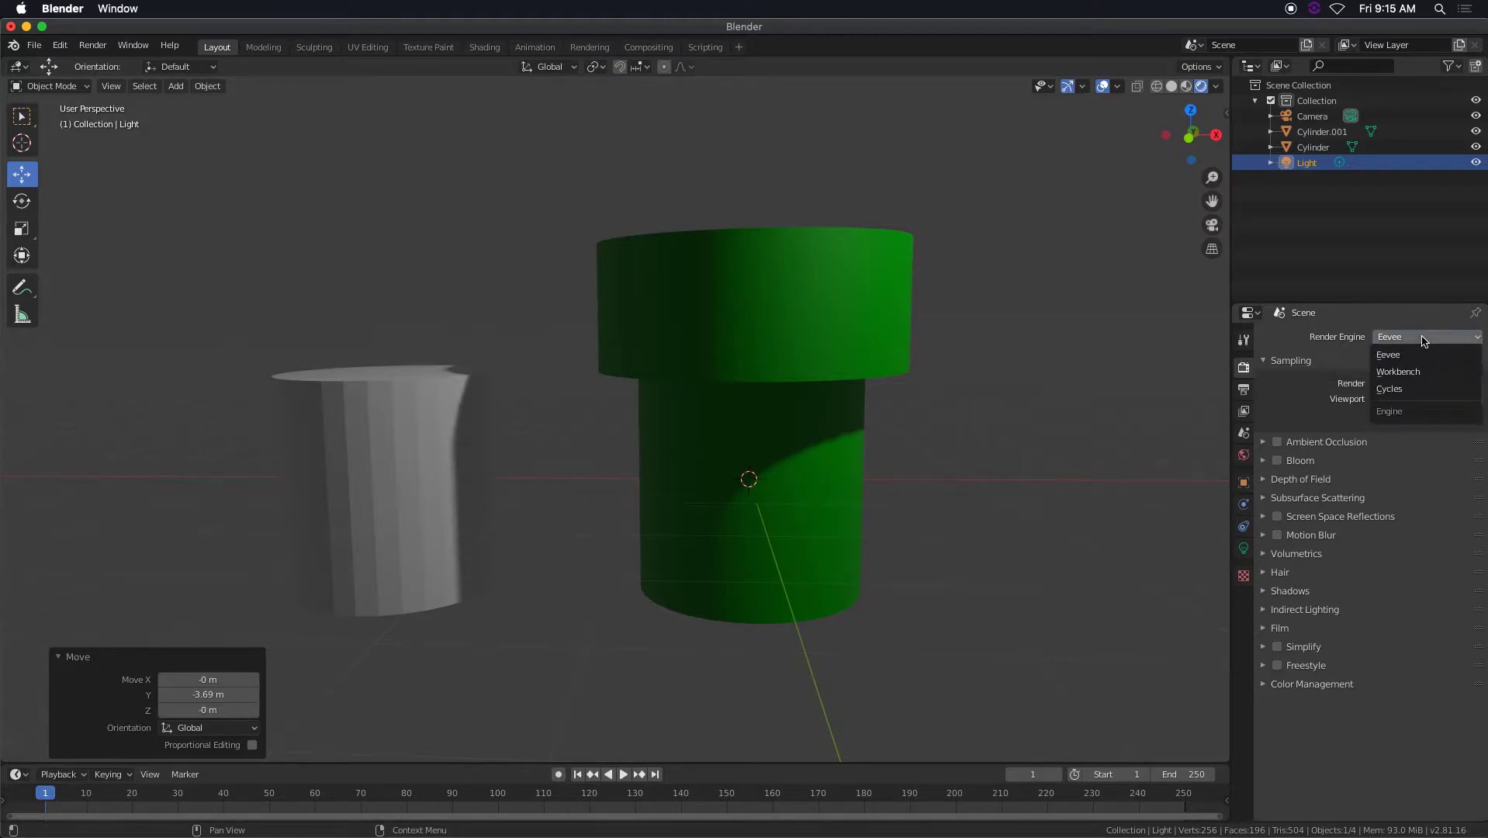
{"action": "left_click", "coordinate": [1406, 372]}
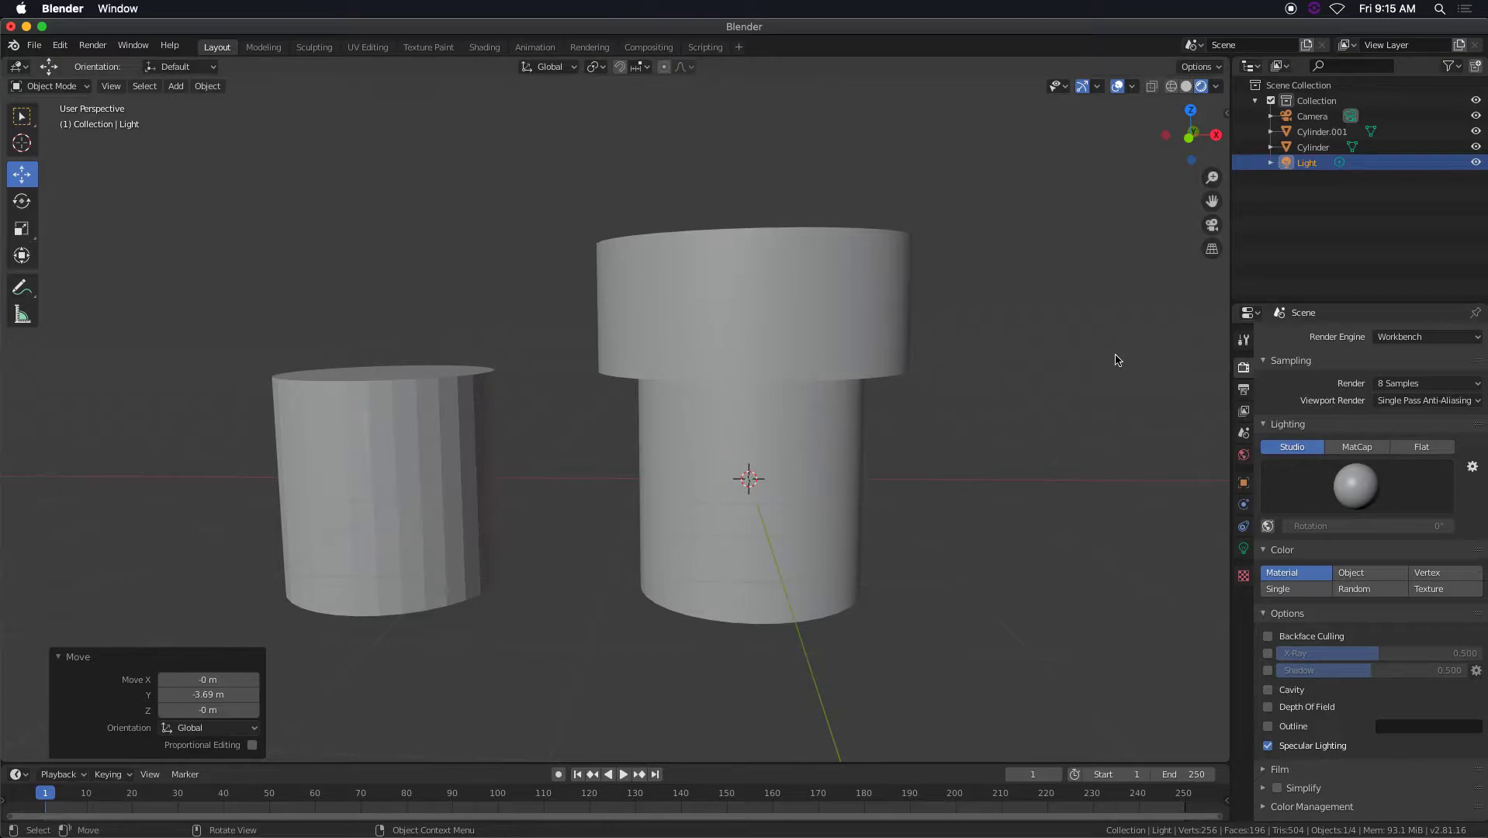
{"action": "middle_click_drag", "start_coordinate": [911, 359], "coordinate": [880, 370]}
{"action": "left_click", "coordinate": [1414, 339]}
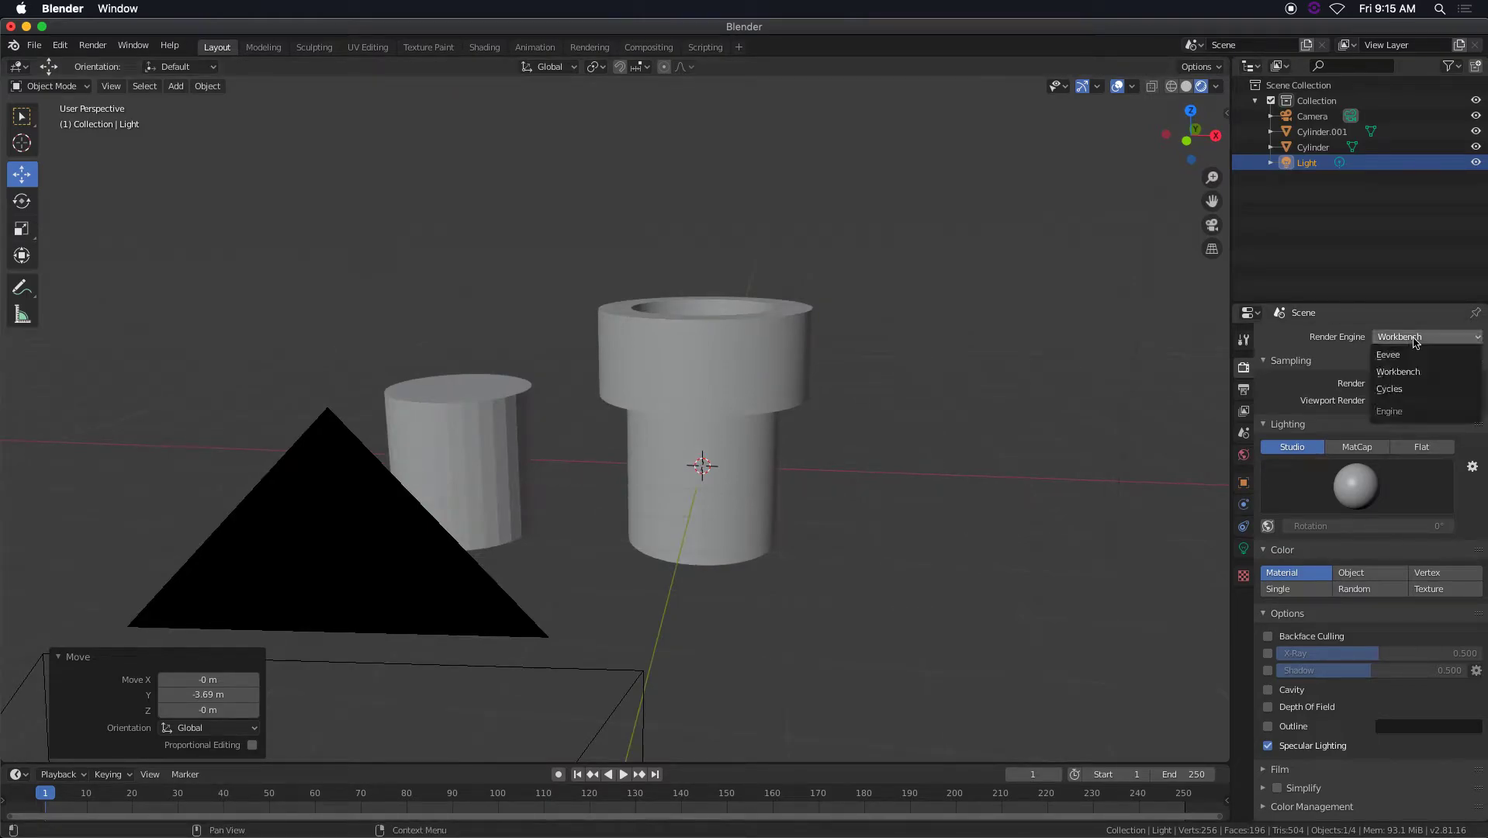
{"action": "left_click", "coordinate": [1414, 354]}
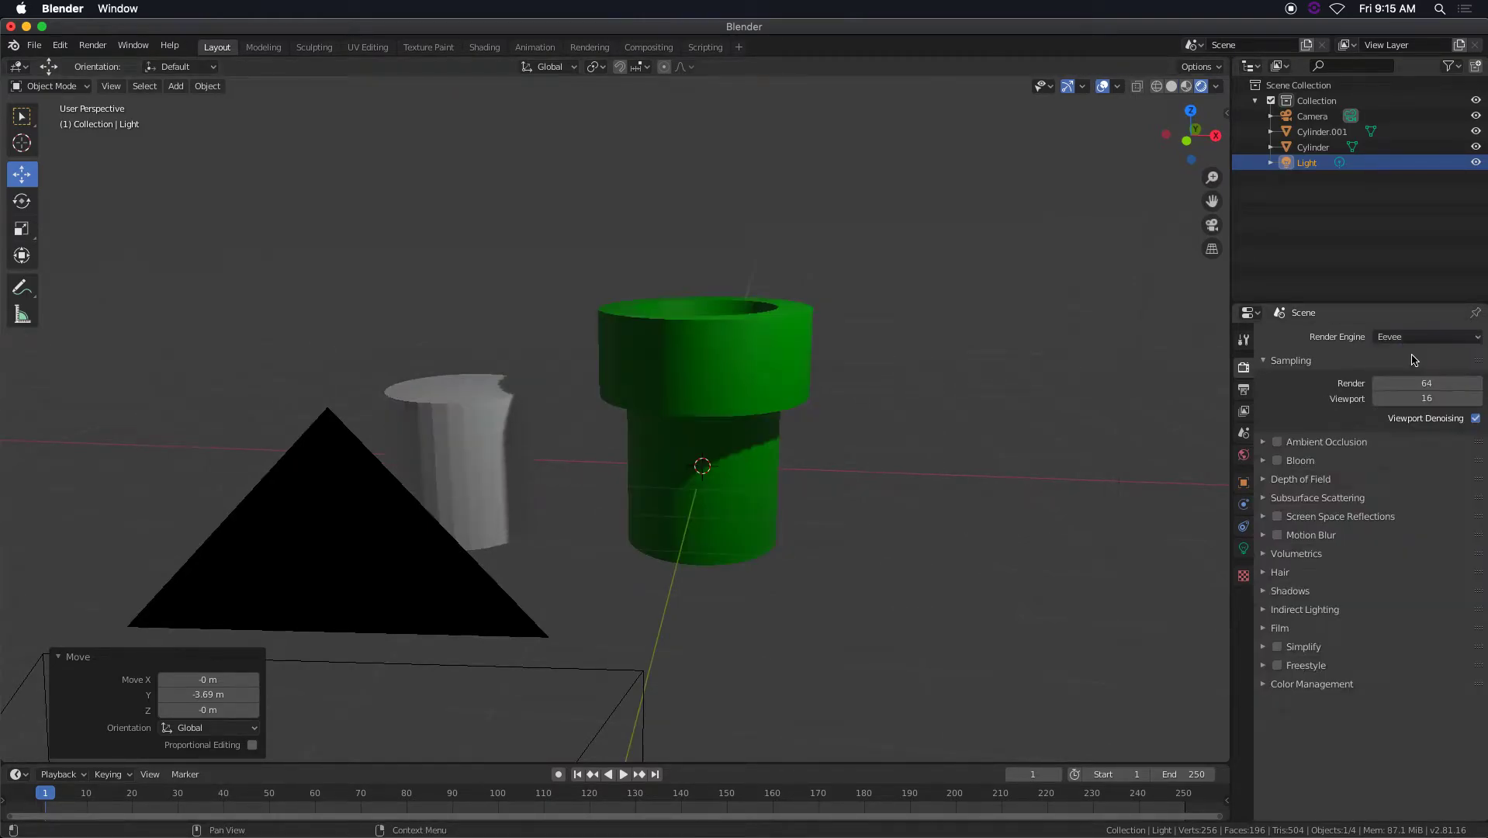
Switch the scene's render engine from Eevee to Cycles.
{"action": "scroll", "coordinate": [893, 373], "scroll_direction": "down", "scroll_amount": 3}
{"action": "scroll", "coordinate": [893, 373], "scroll_direction": "up", "scroll_amount": 5}
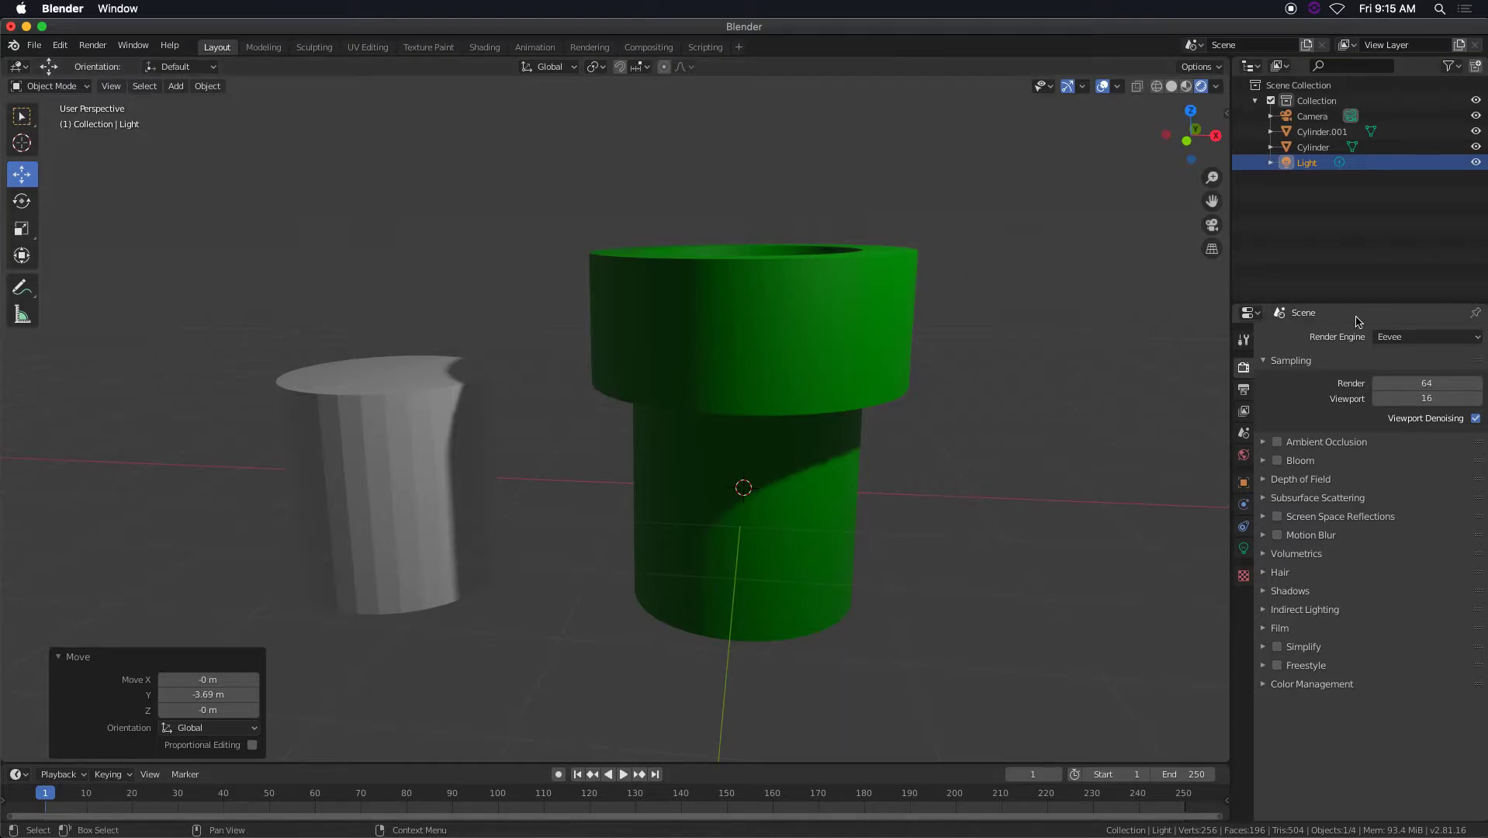
{"action": "left_click", "coordinate": [1413, 339]}
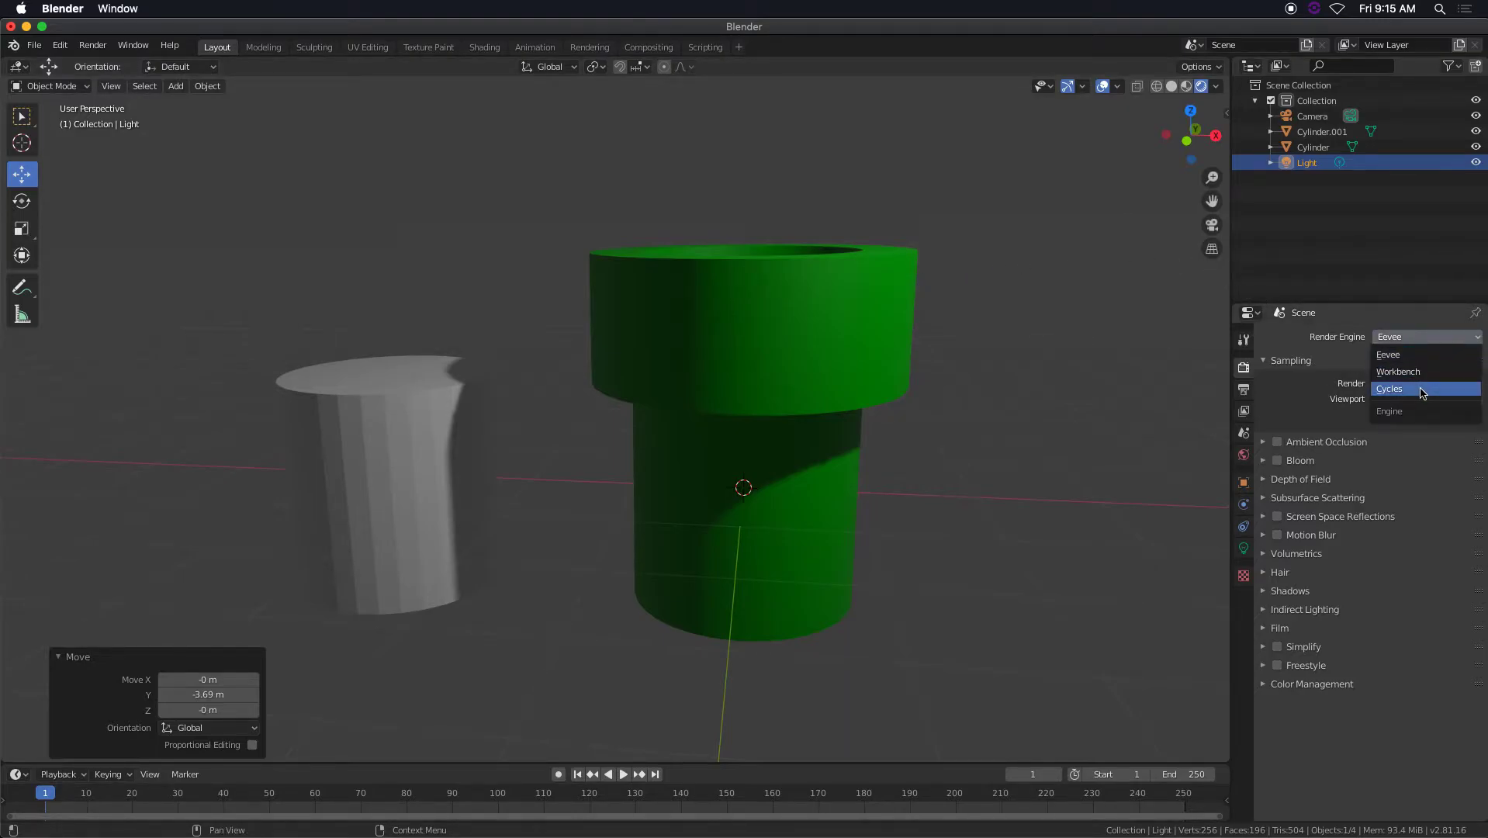
{"action": "left_click", "coordinate": [1331, 388]}
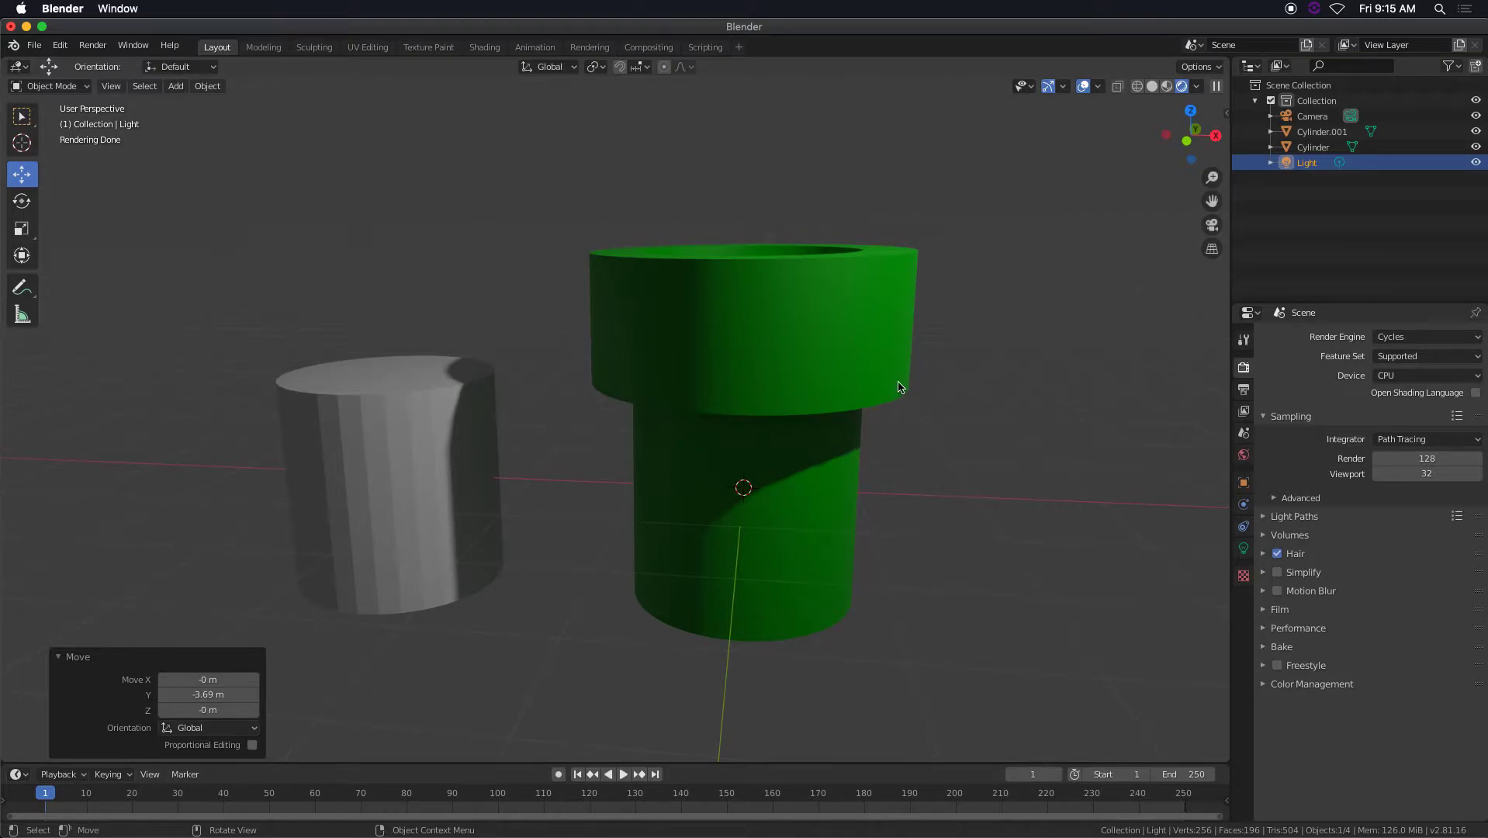
Add a mesh plane at the scene's centre and scale it up about 6.05 times to form a floor.
{"action": "key", "text": "shift+a"}
{"action": "mouse_move", "coordinate": [858, 428]}
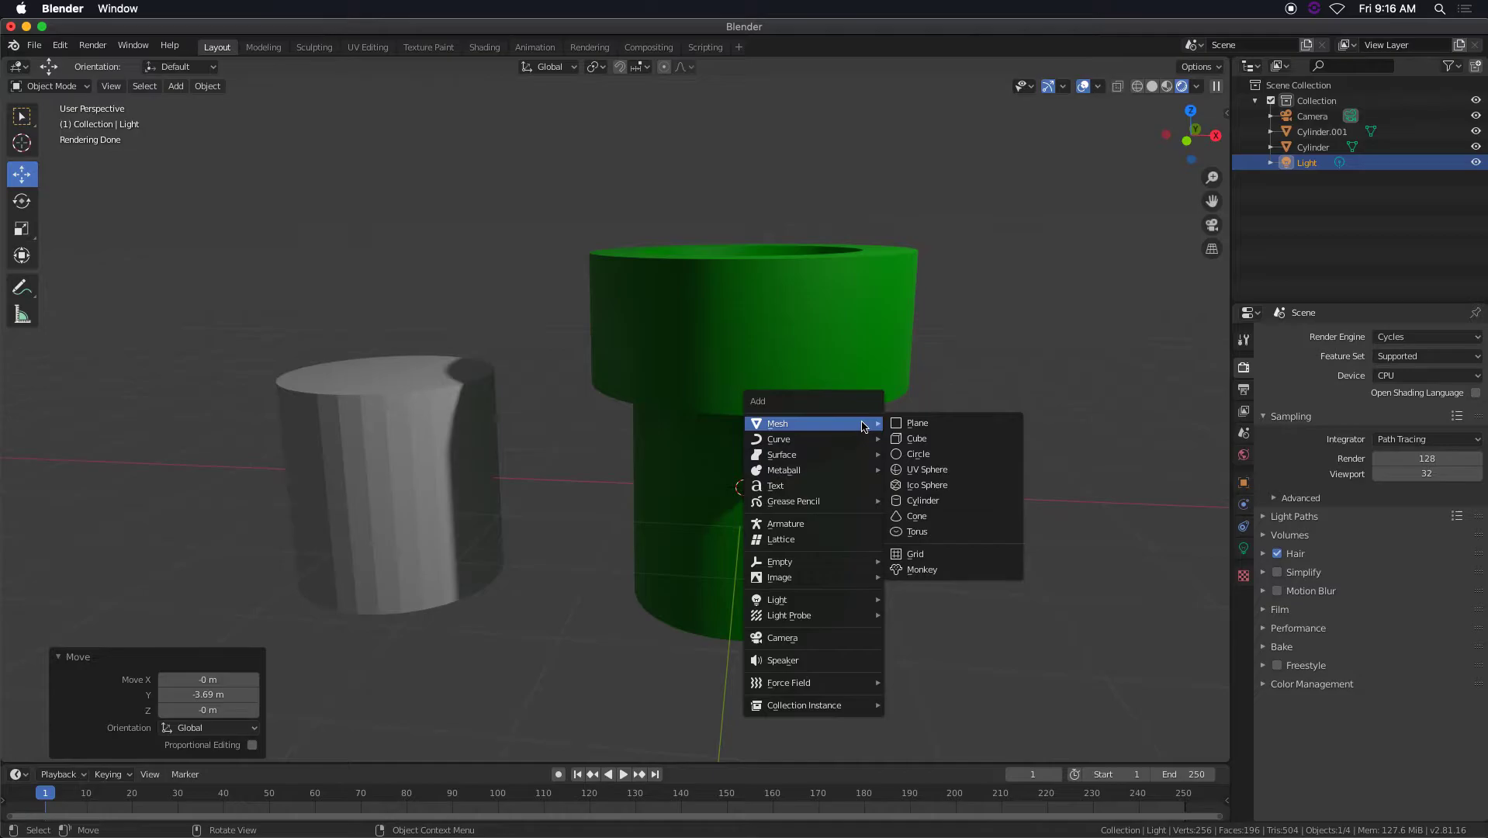
{"action": "left_click", "coordinate": [925, 427]}
{"action": "key", "text": "s"}
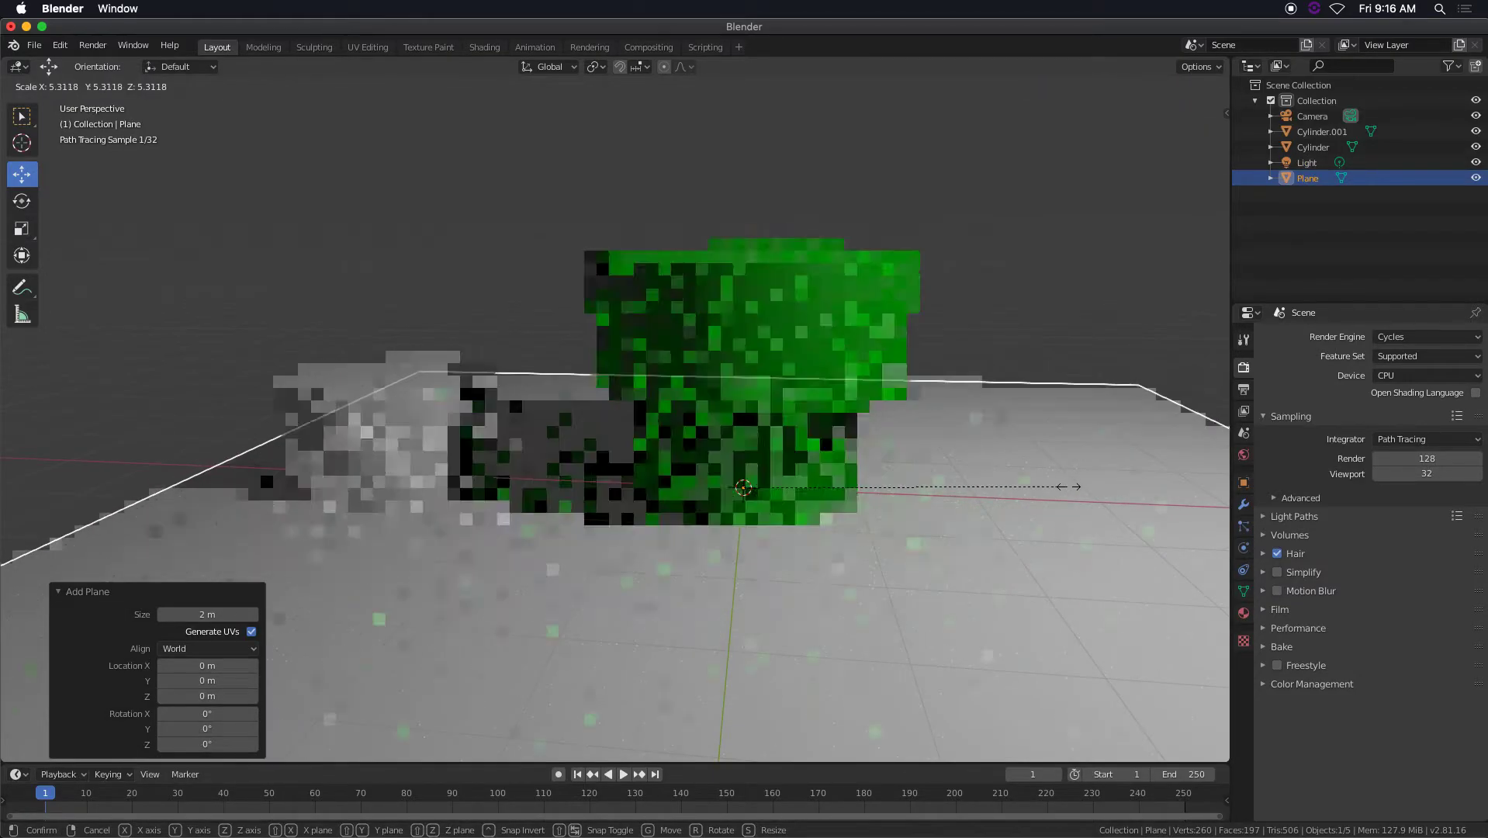
{"action": "left_click", "coordinate": [1113, 491]}
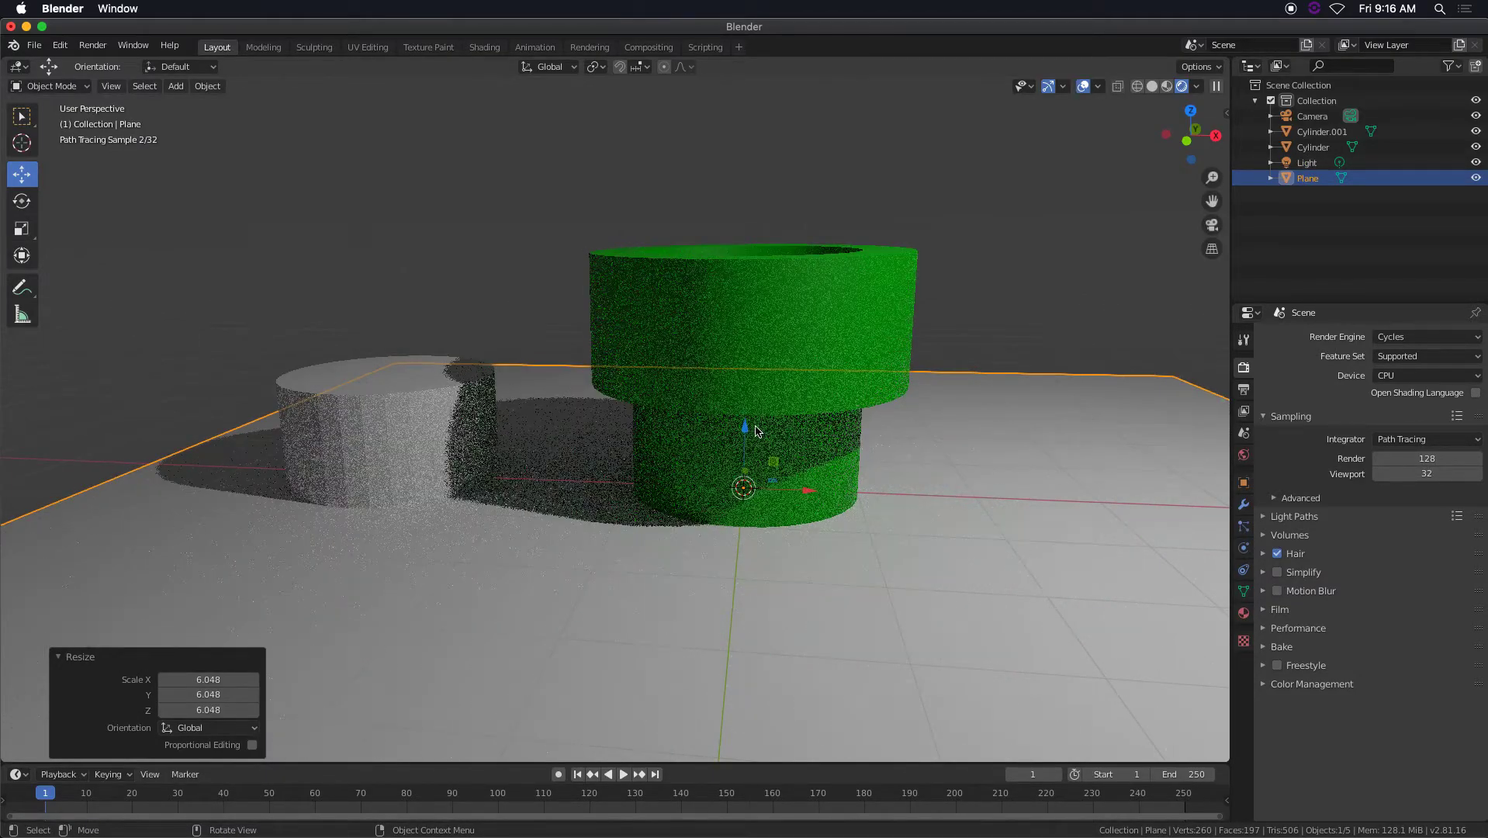
Lower the floor plane about 0.93 m along the Z axis to the base of the pipe.
{"action": "key", "text": "g"}
{"action": "key", "text": "z"}
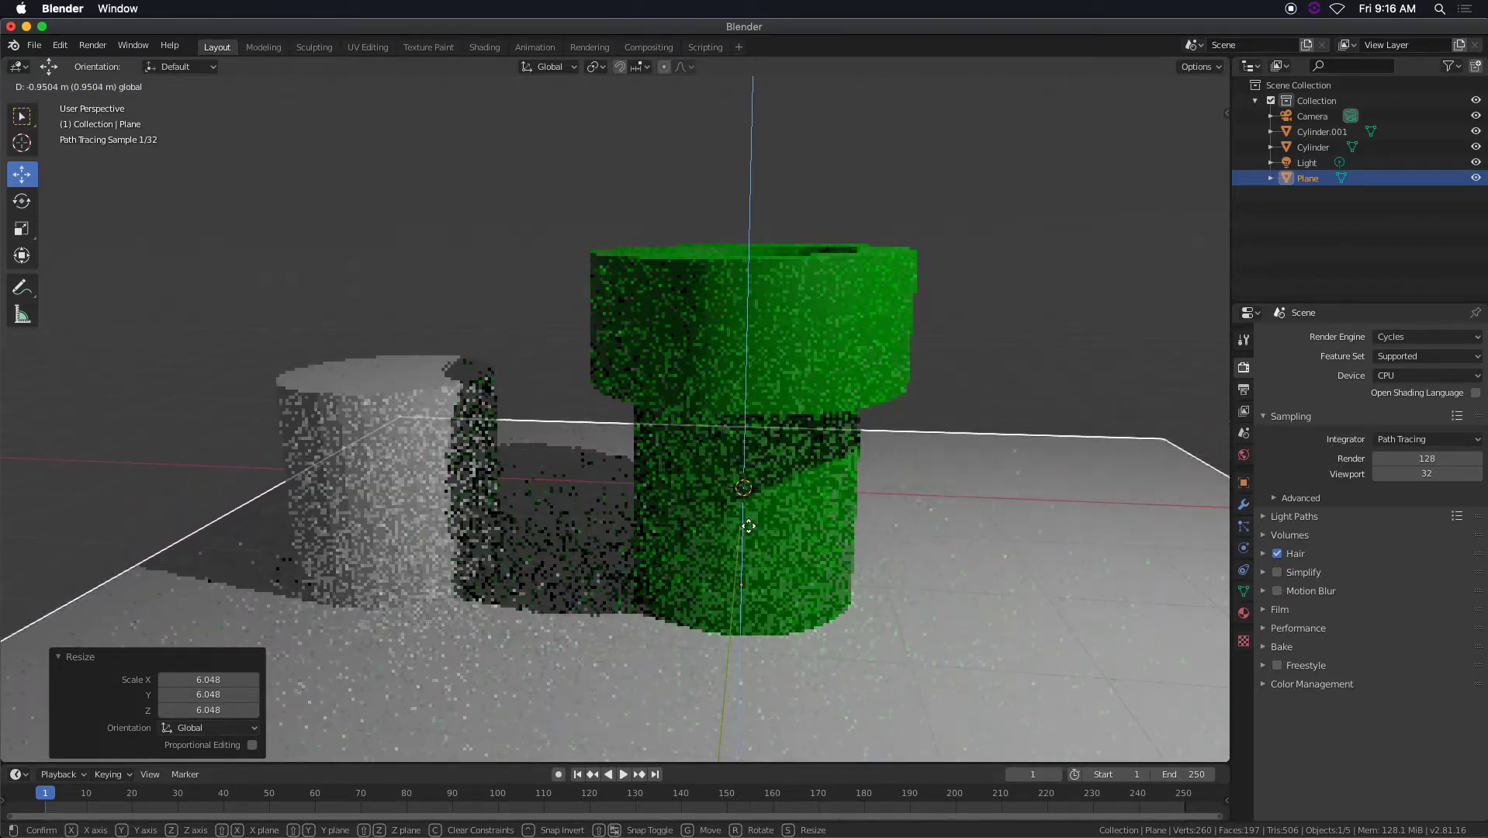
{"action": "left_click", "coordinate": [793, 503]}
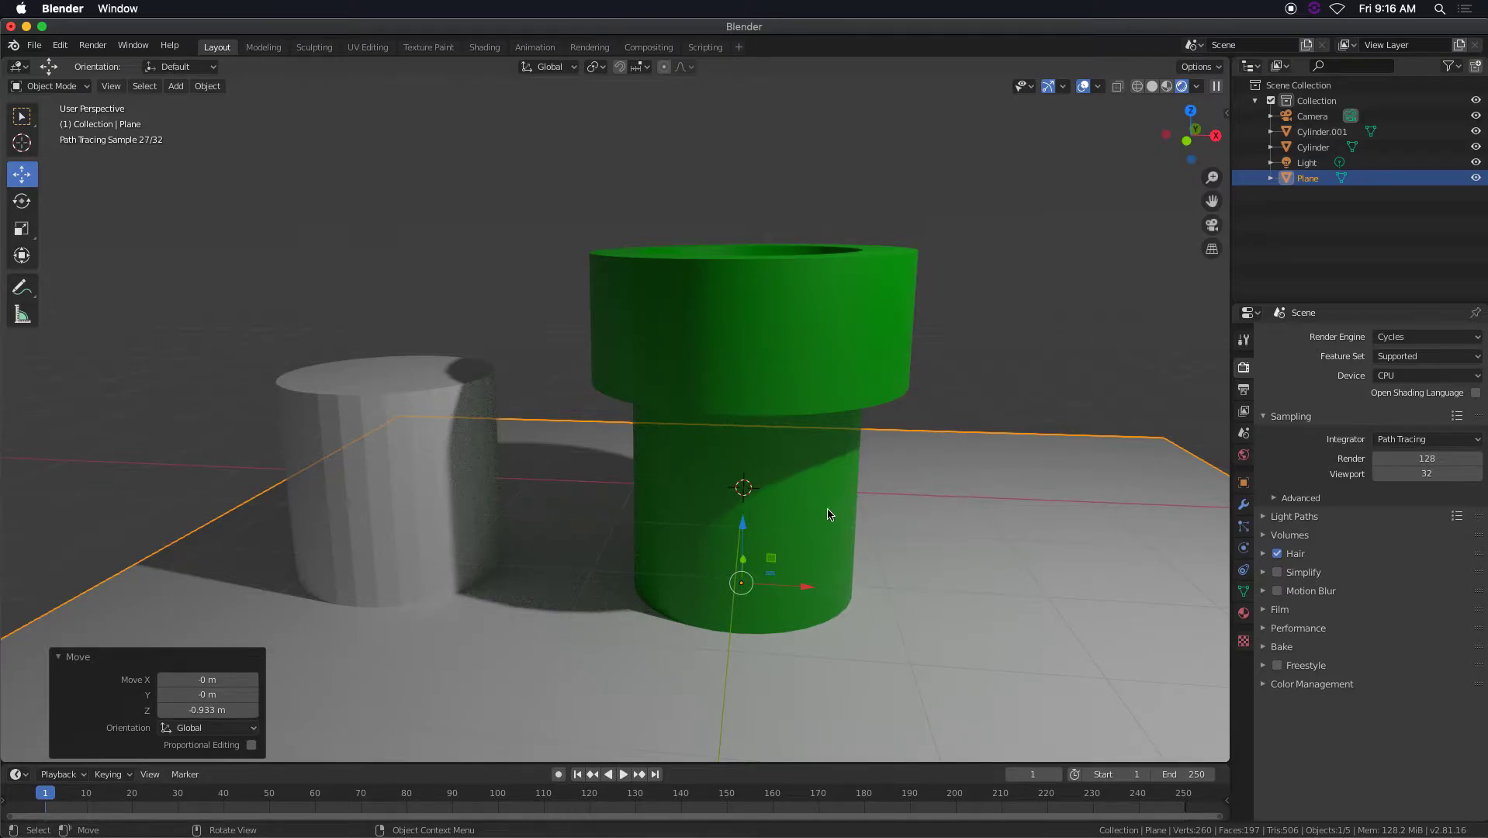
Examine the Cycles shadows and bounced light under the pipe's collar from several angles, with the floor plane shown and hidden.
{"action": "scroll", "coordinate": [702, 526], "scroll_direction": "down", "scroll_amount": 3}
{"action": "scroll", "coordinate": [702, 526], "scroll_direction": "up", "scroll_amount": 4}
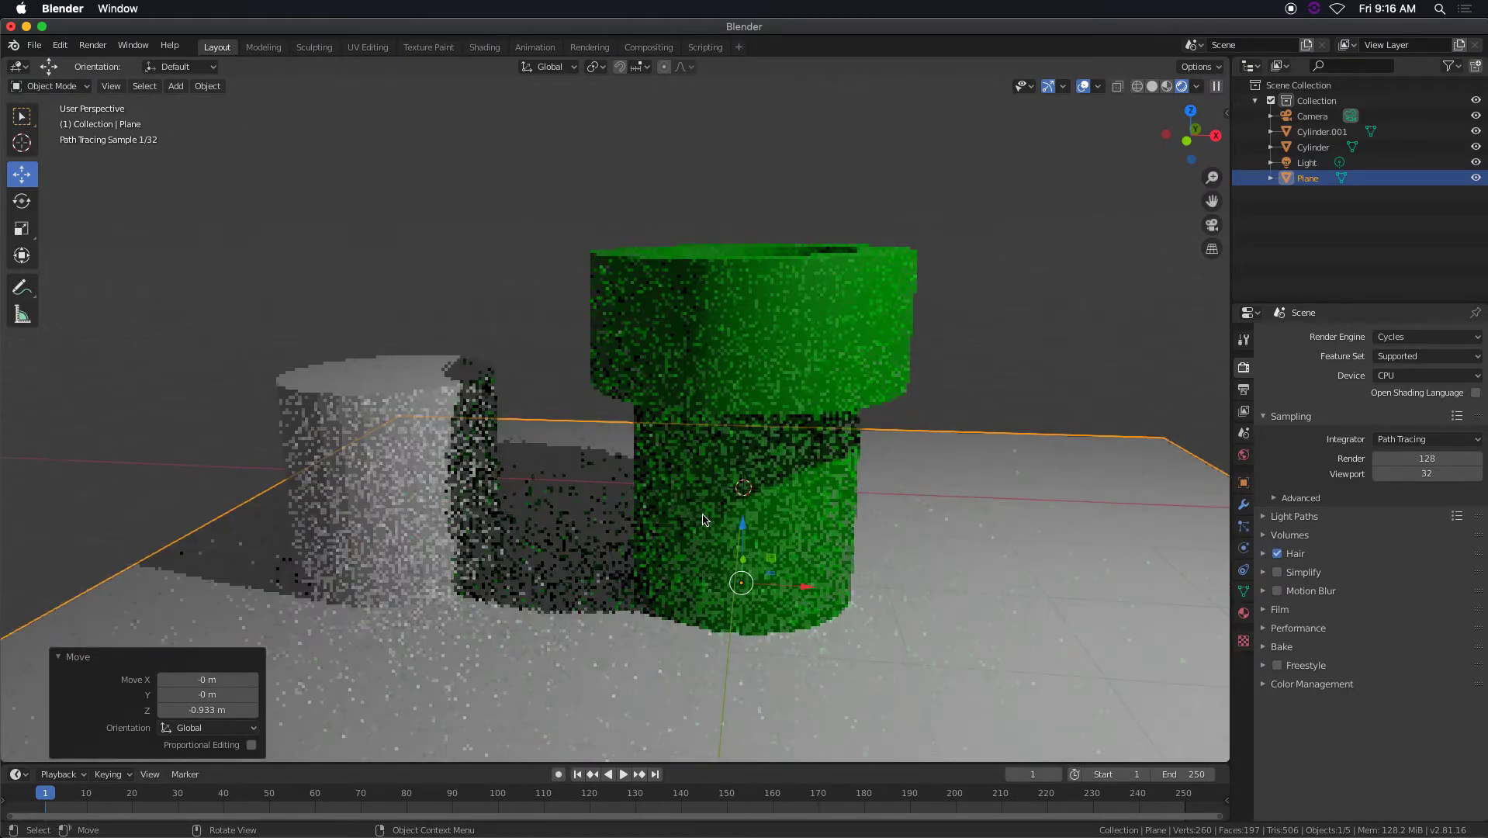
{"action": "middle_click_drag", "start_coordinate": [689, 543], "coordinate": [712, 520]}
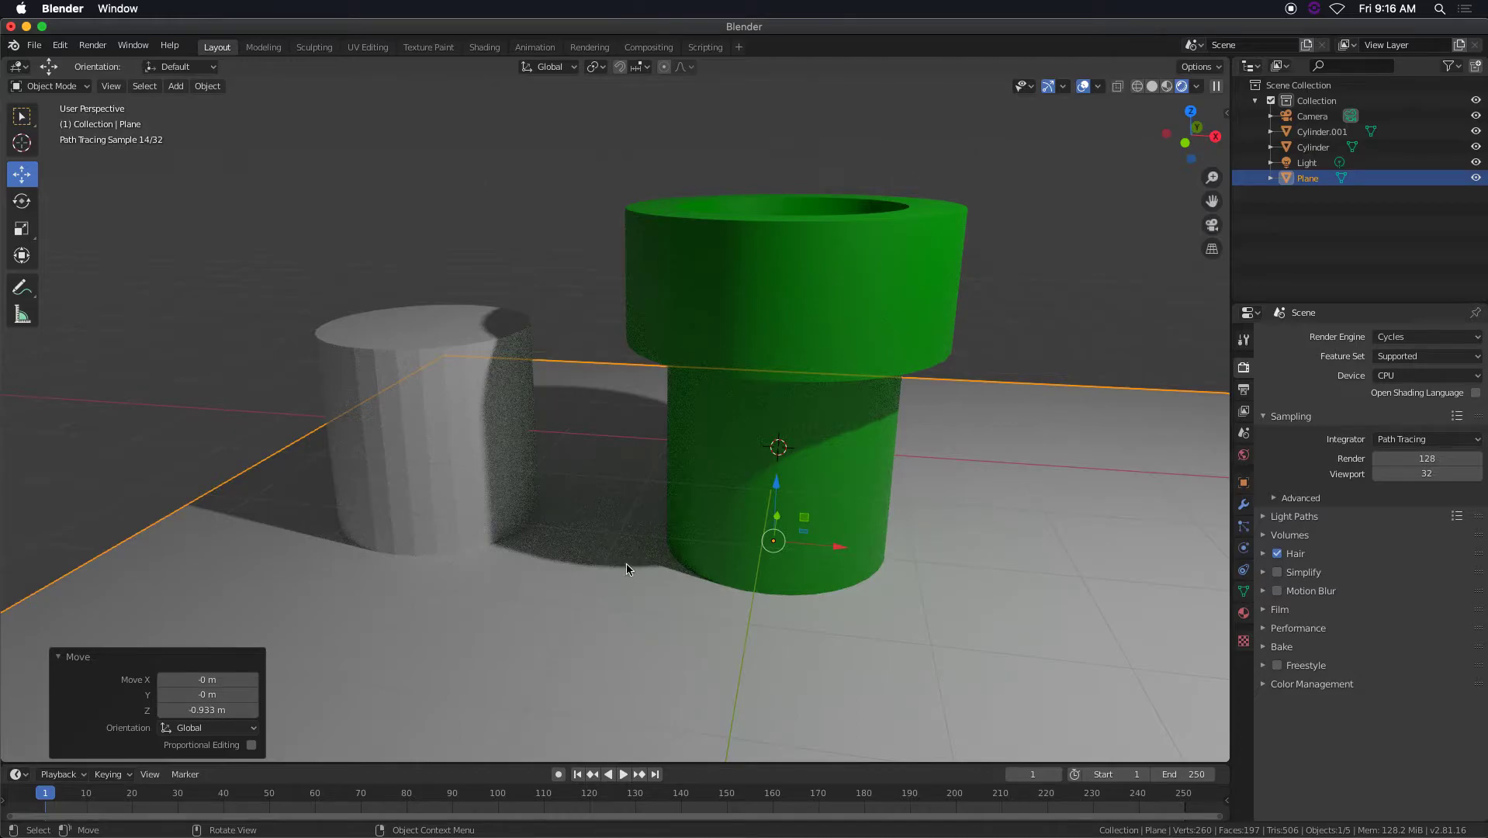
{"action": "mouse_move", "coordinate": [646, 529]}
{"action": "middle_mouse_down"}
{"action": "mouse_move", "coordinate": [681, 518]}
{"action": "mouse_move", "coordinate": [677, 319]}
{"action": "middle_mouse_up"}
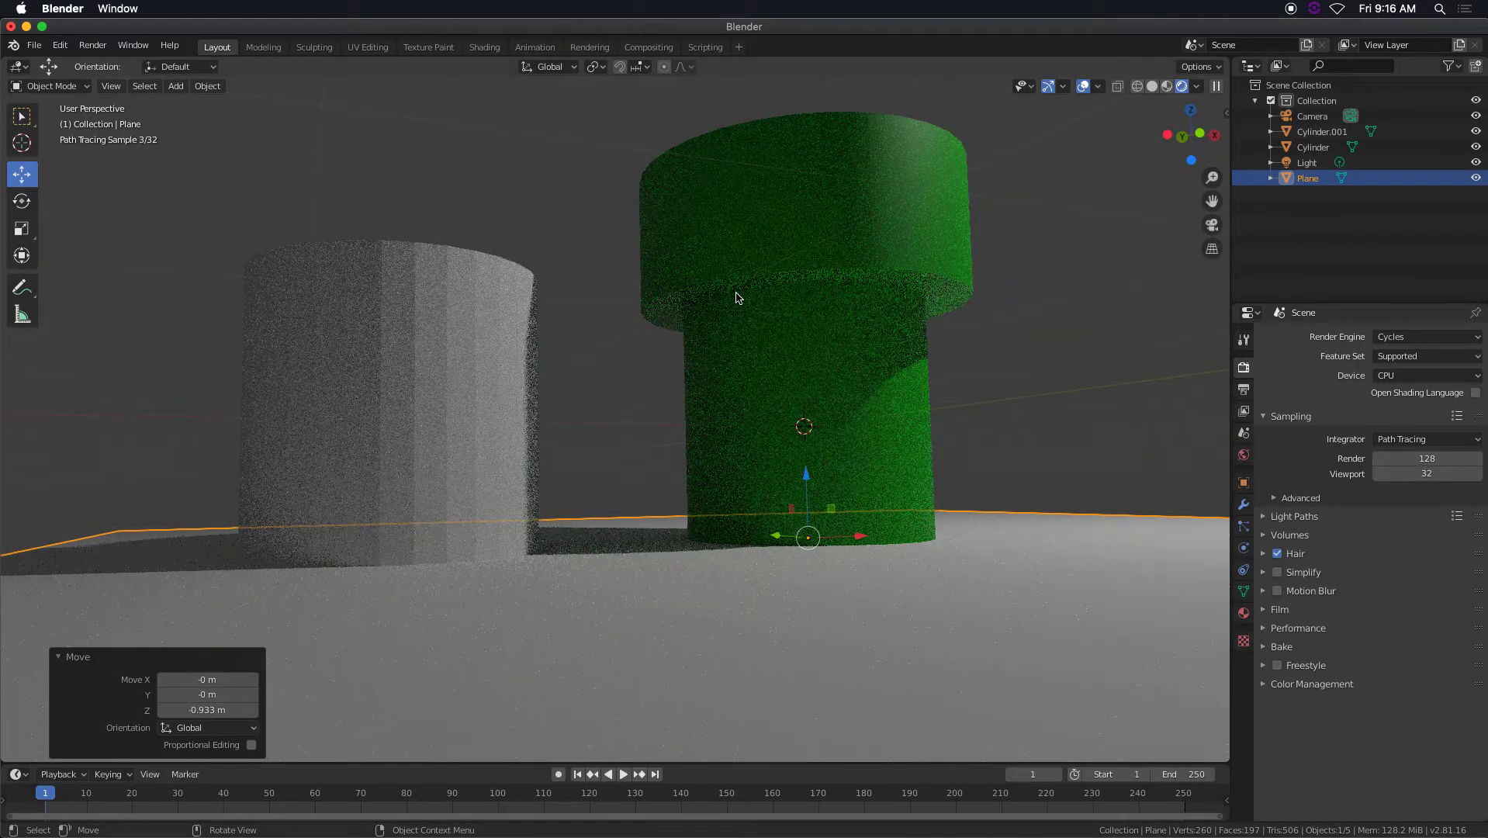
{"action": "scroll", "coordinate": [906, 344], "scroll_direction": "down", "scroll_amount": 5}
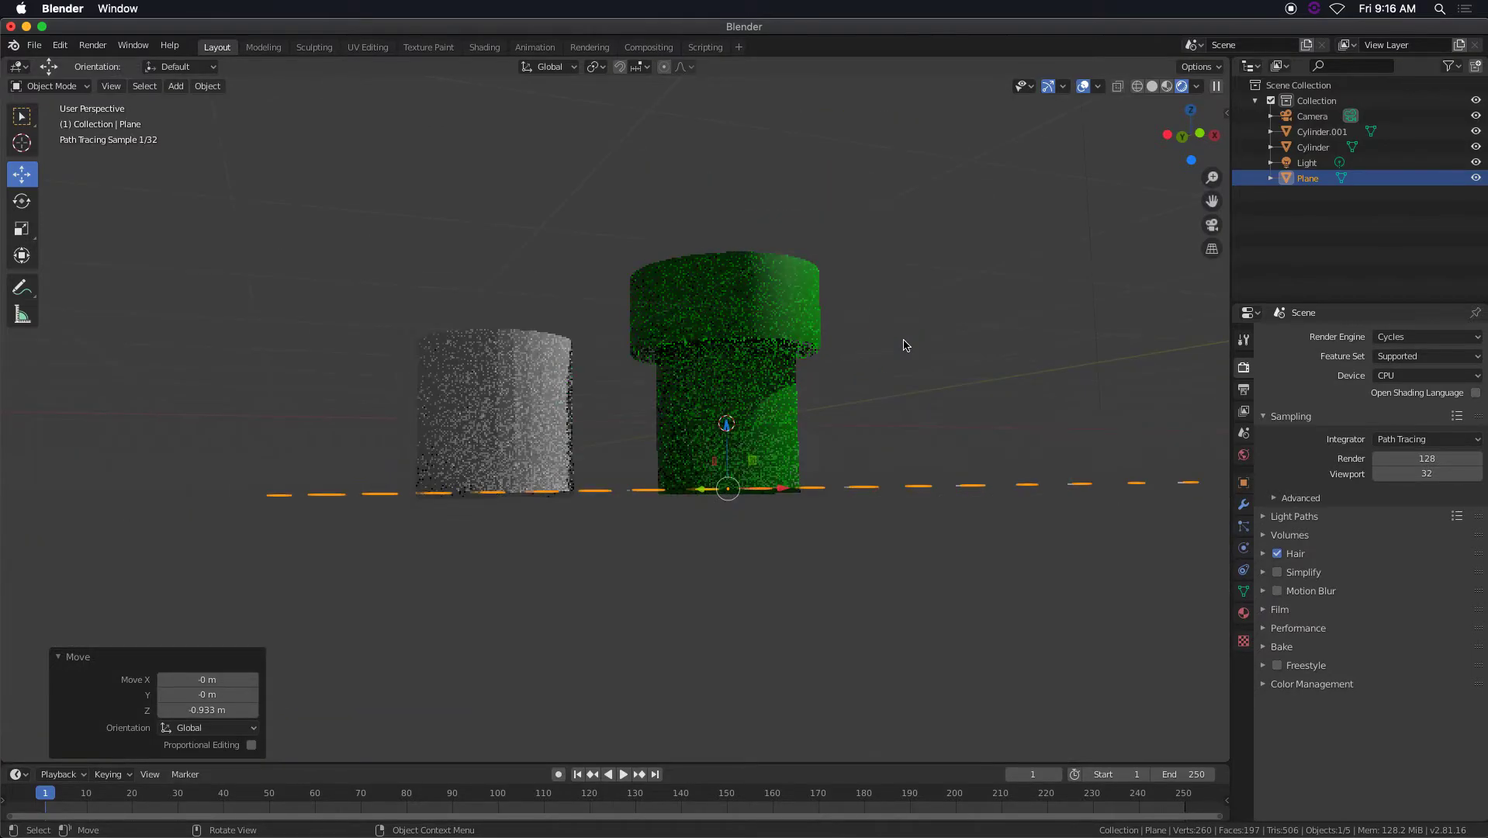
{"action": "middle_click_drag", "start_coordinate": [903, 342], "coordinate": [916, 435]}
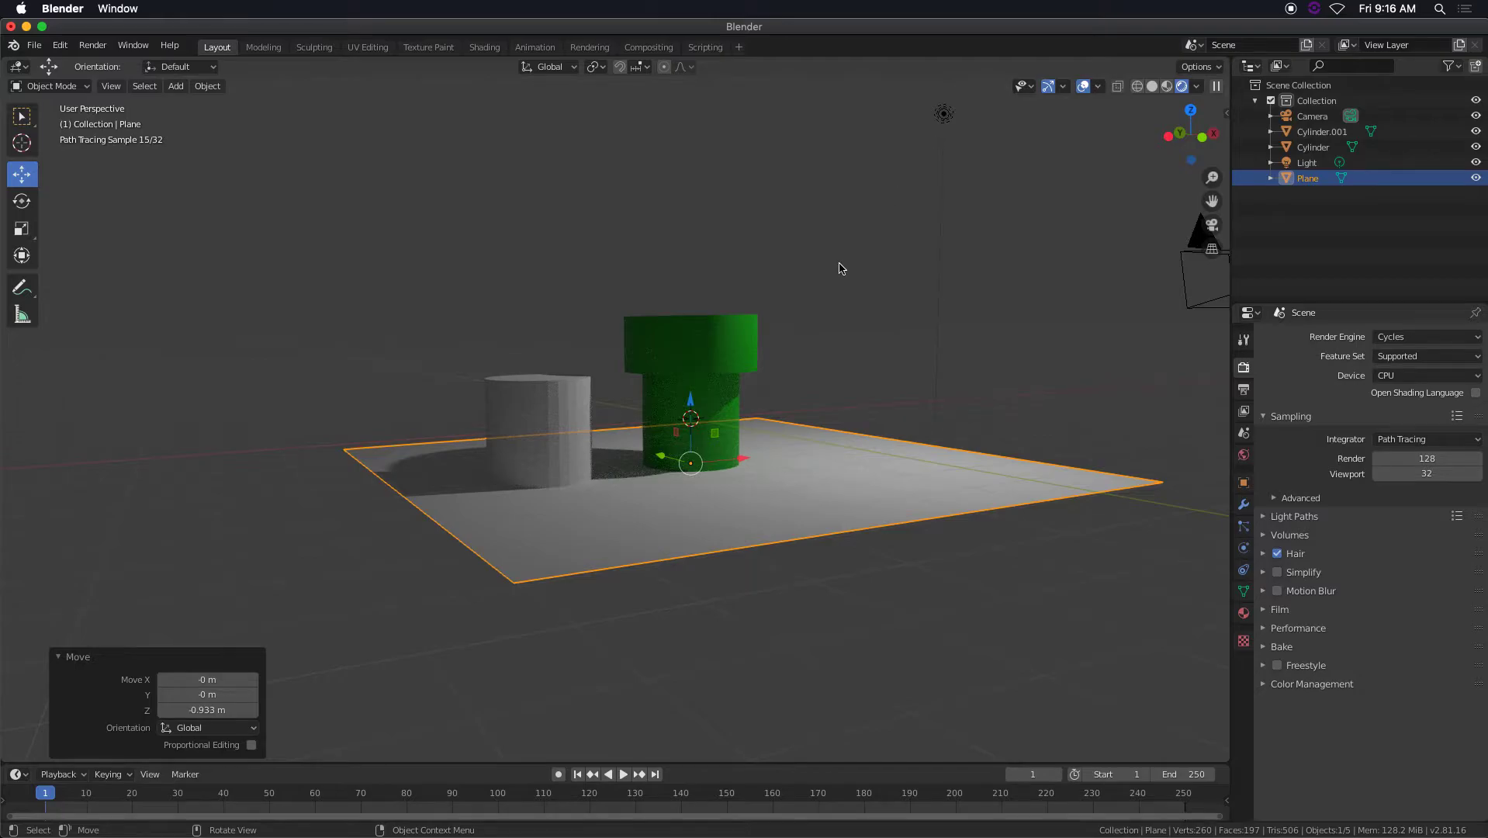
{"action": "scroll", "coordinate": [834, 280], "scroll_direction": "up", "scroll_amount": 8}
{"action": "middle_click_drag", "start_coordinate": [814, 422], "coordinate": [964, 409]}
{"action": "left_click", "coordinate": [1476, 178]}
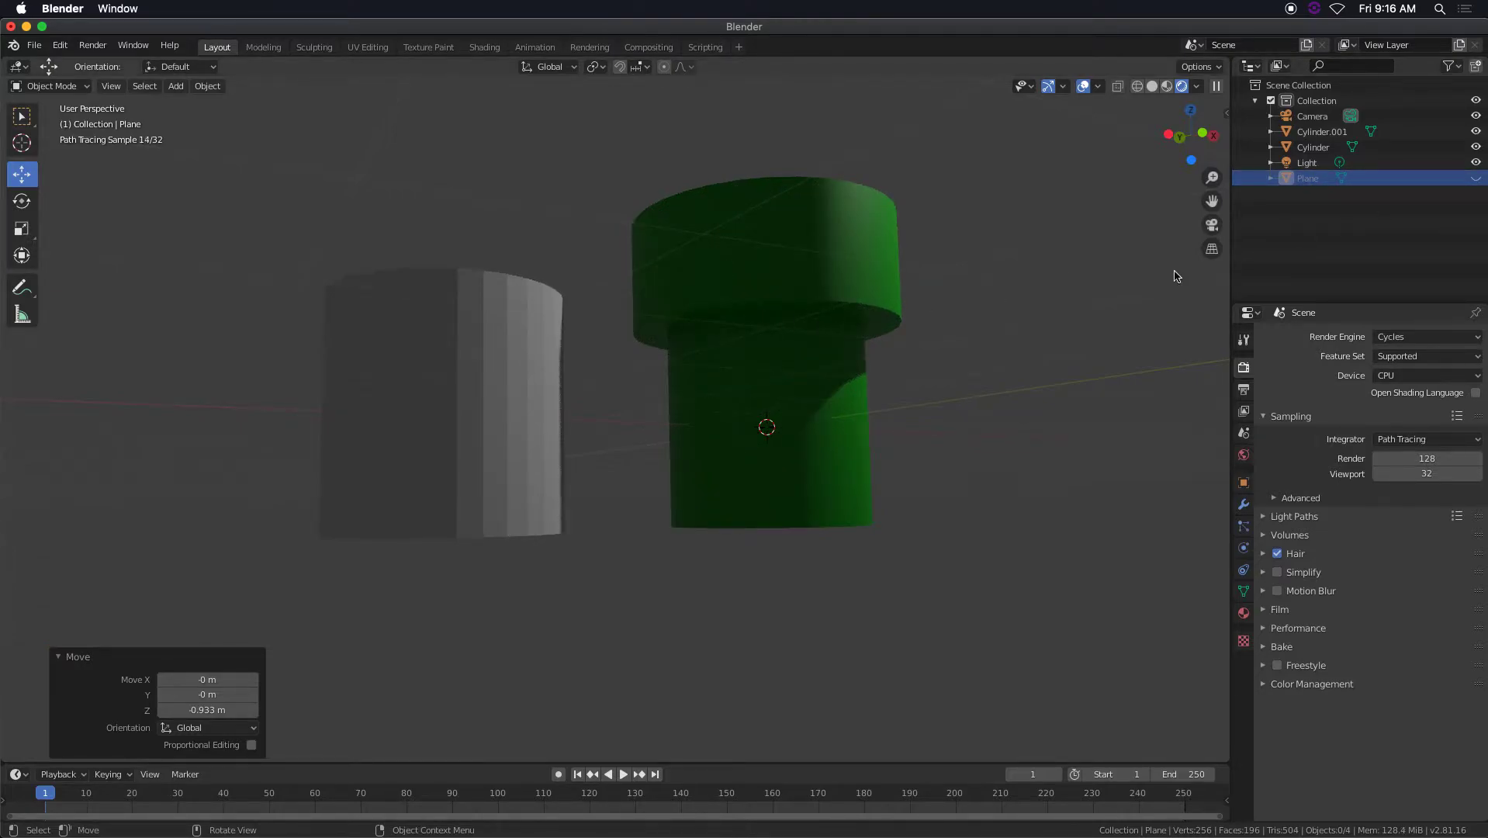
{"action": "left_click", "coordinate": [1475, 178]}
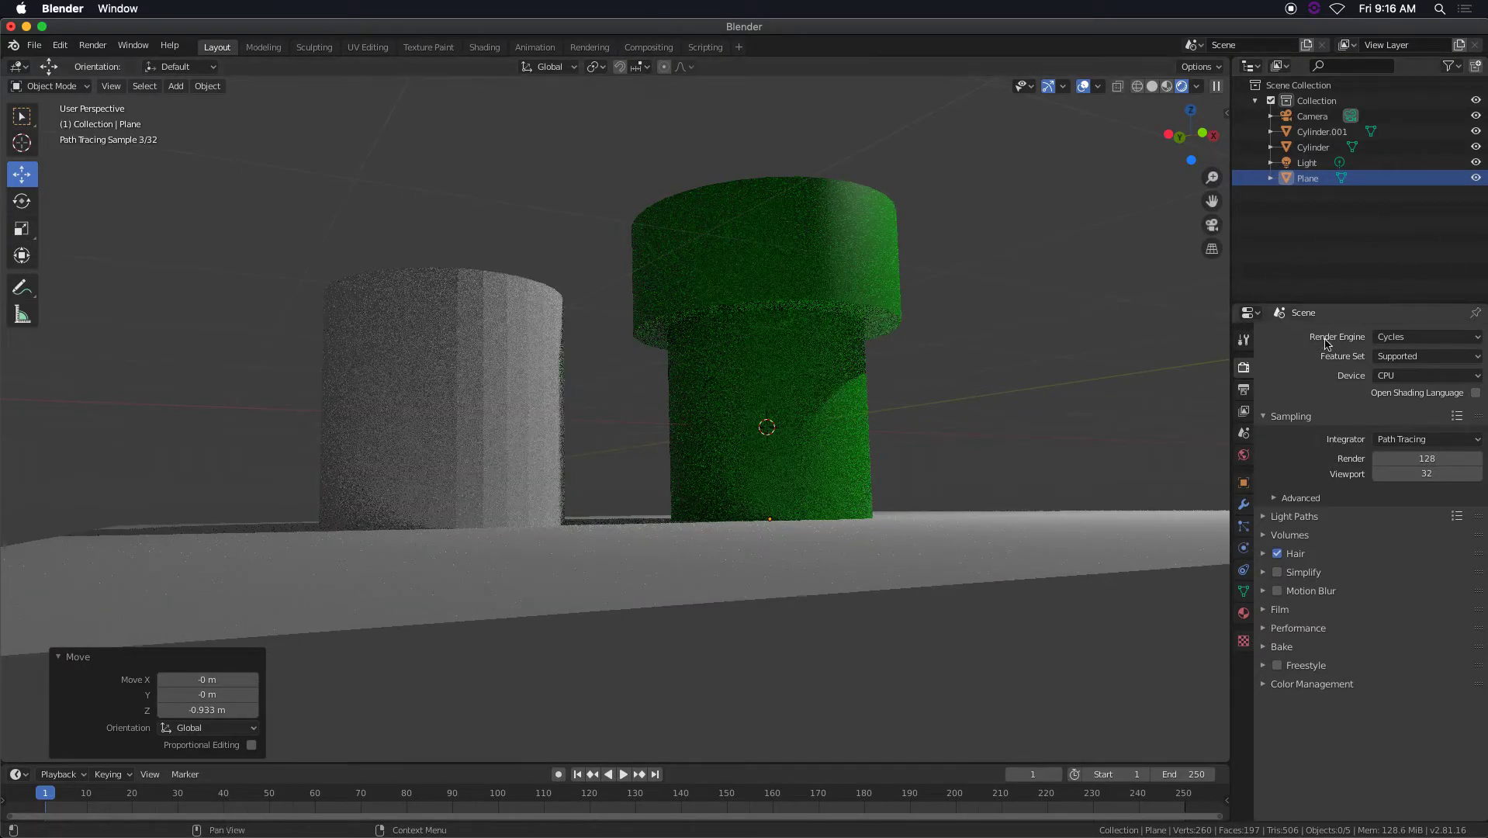
Switch the render engine back to Eevee and examine the pipe's shading and the underside of its collar.
{"action": "left_click", "coordinate": [1395, 340]}
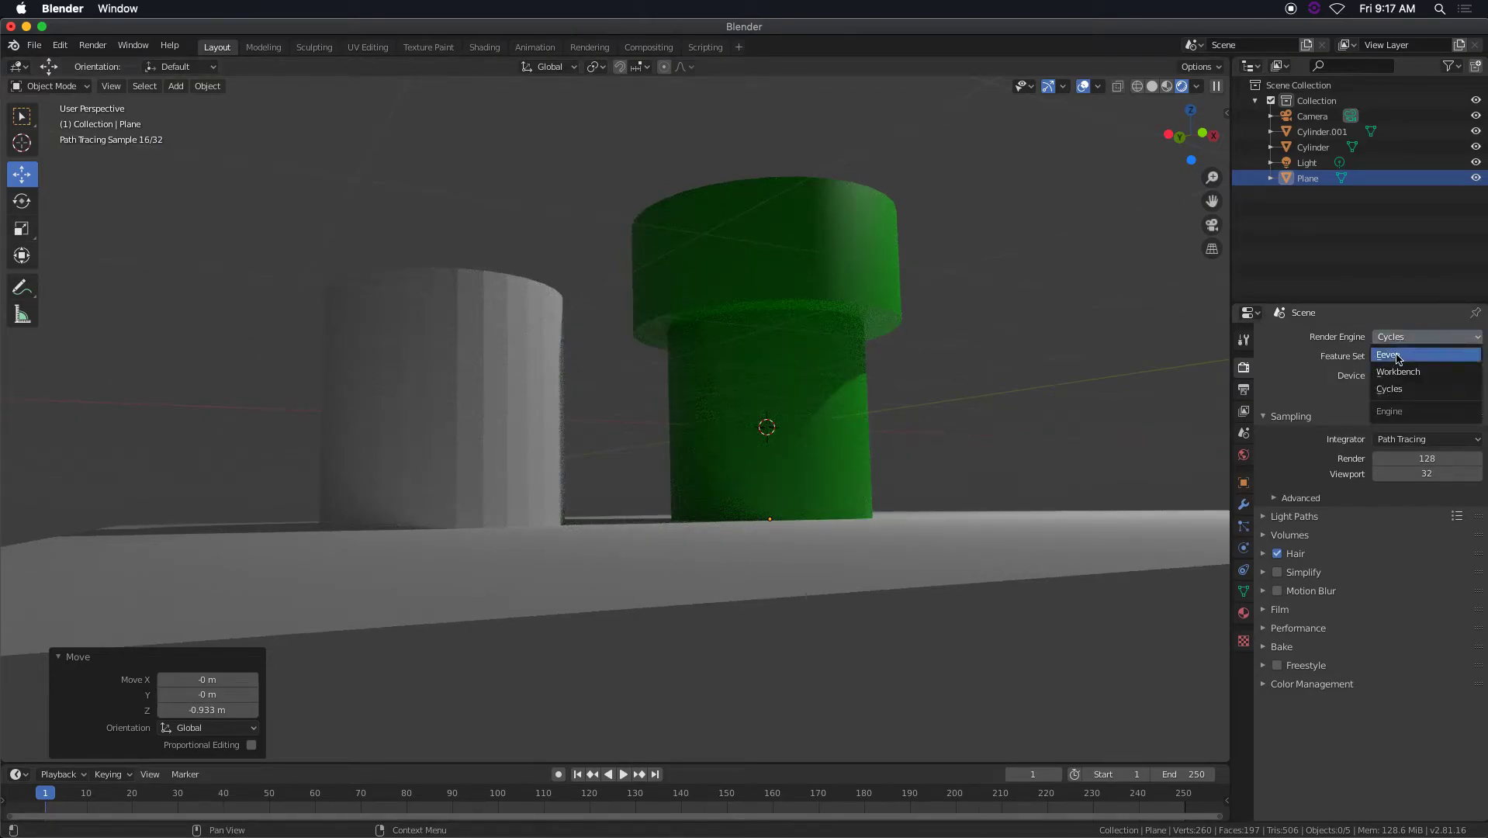
{"action": "left_click", "coordinate": [1398, 355]}
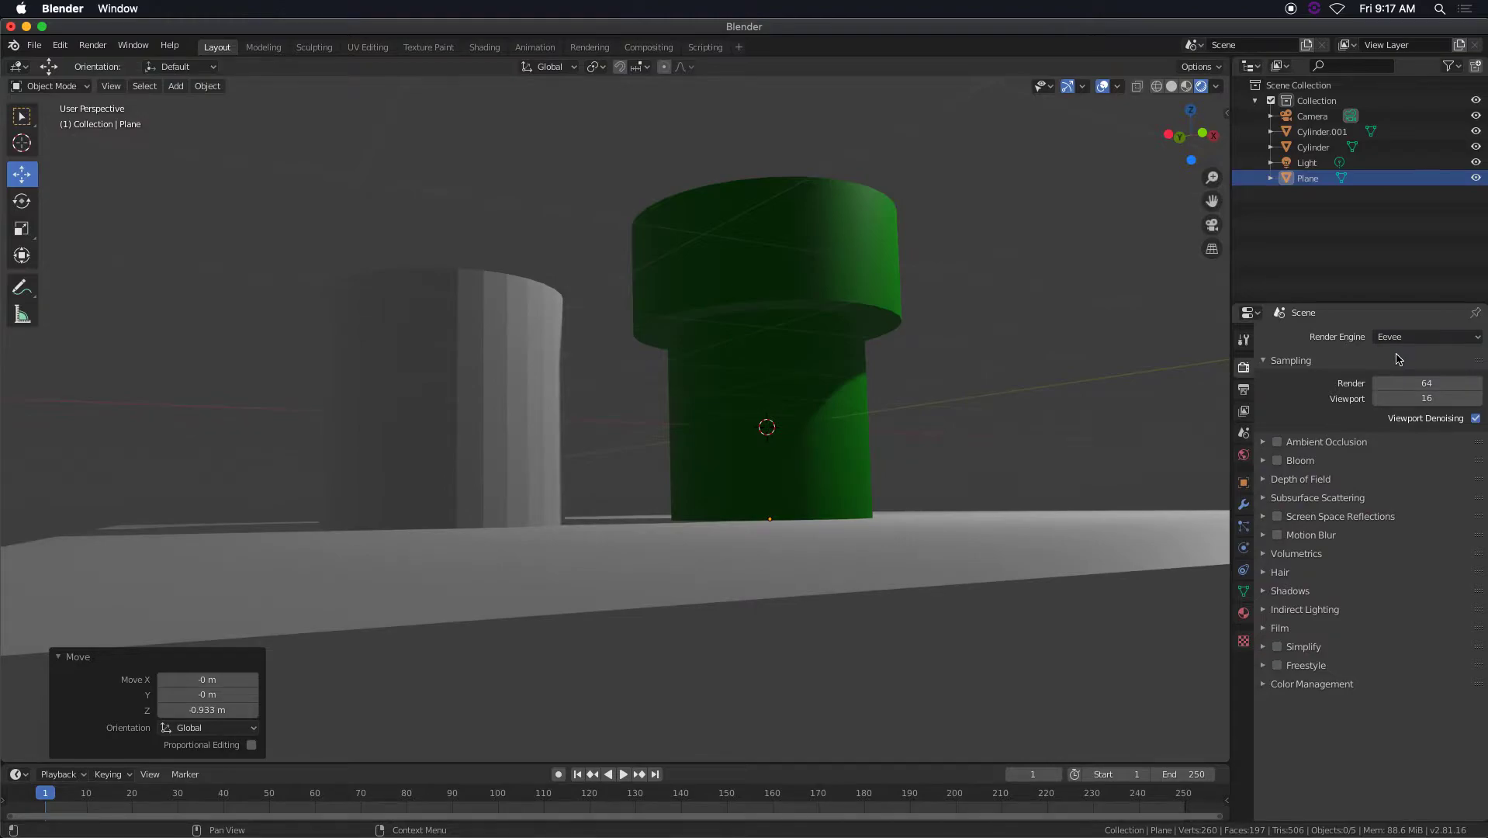
{"action": "scroll", "coordinate": [931, 339], "scroll_direction": "down", "scroll_amount": 4}
{"action": "scroll", "coordinate": [858, 361], "scroll_direction": "up", "scroll_amount": 5}
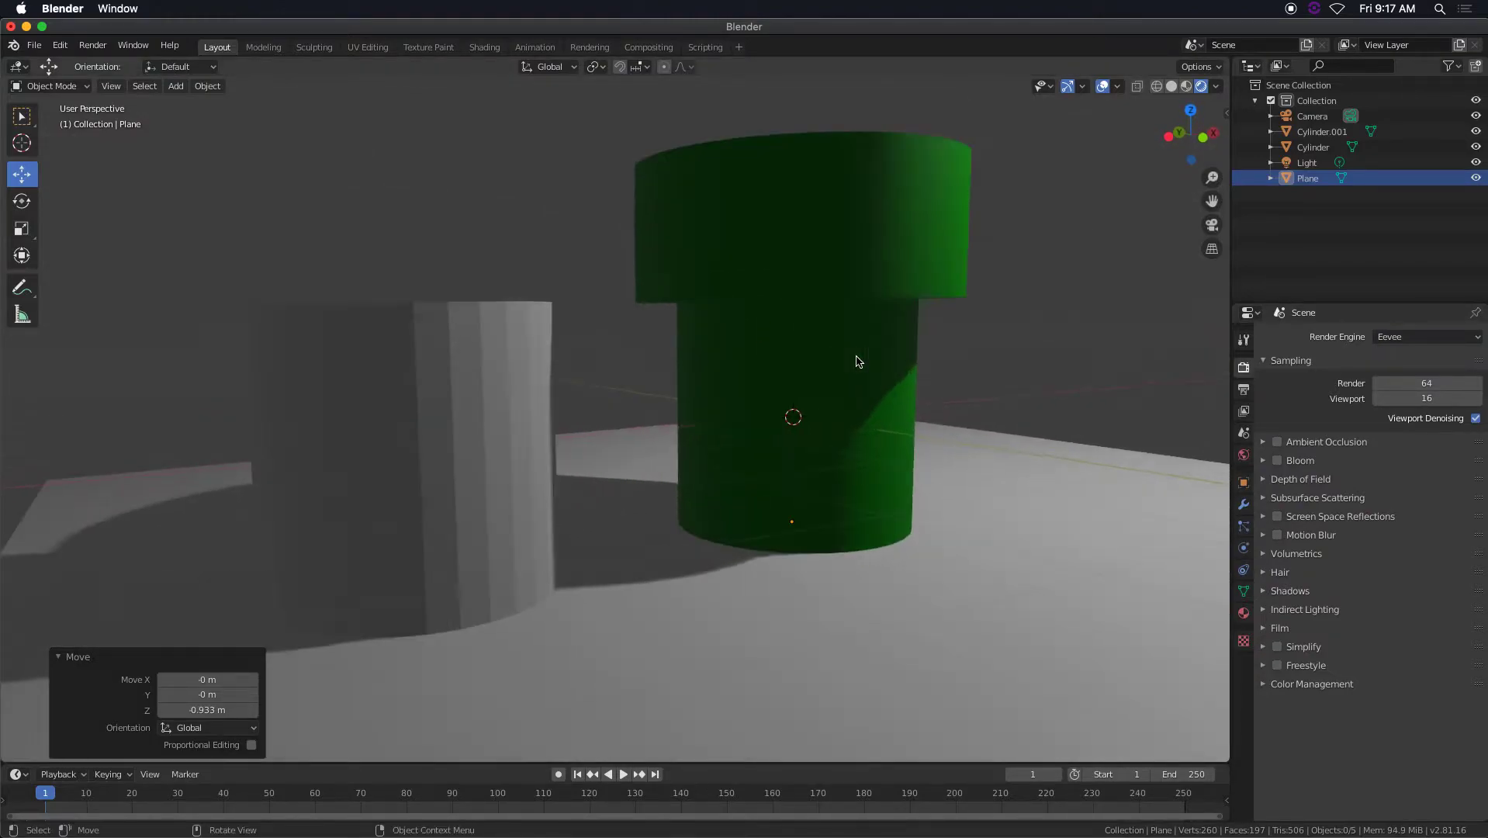
{"action": "scroll", "coordinate": [869, 362], "scroll_direction": "up", "scroll_amount": 2}
{"action": "middle_click_drag", "start_coordinate": [874, 362], "coordinate": [890, 299]}
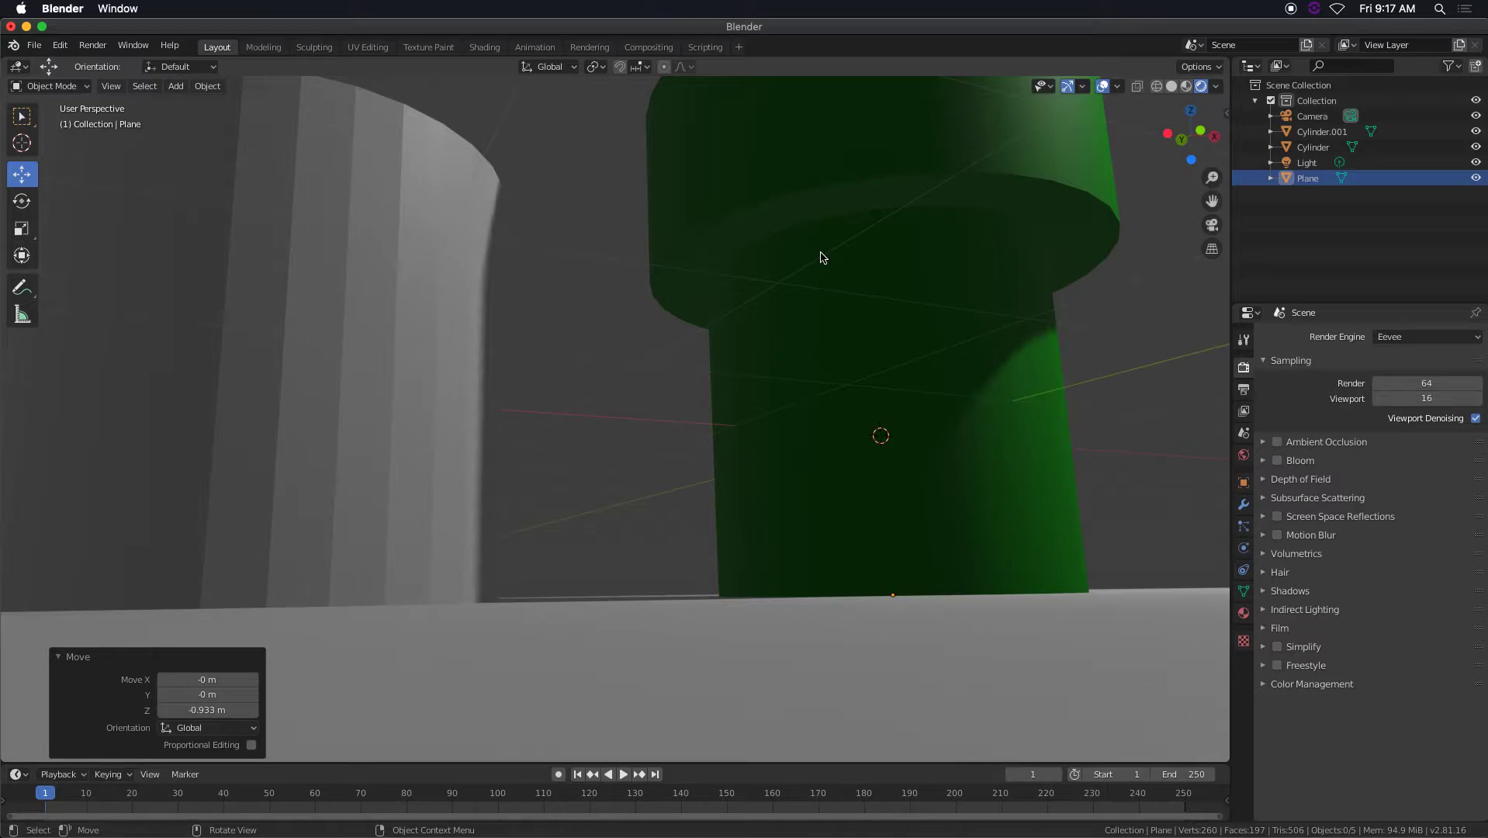
{"action": "scroll", "coordinate": [828, 260], "scroll_direction": "down", "scroll_amount": 4}
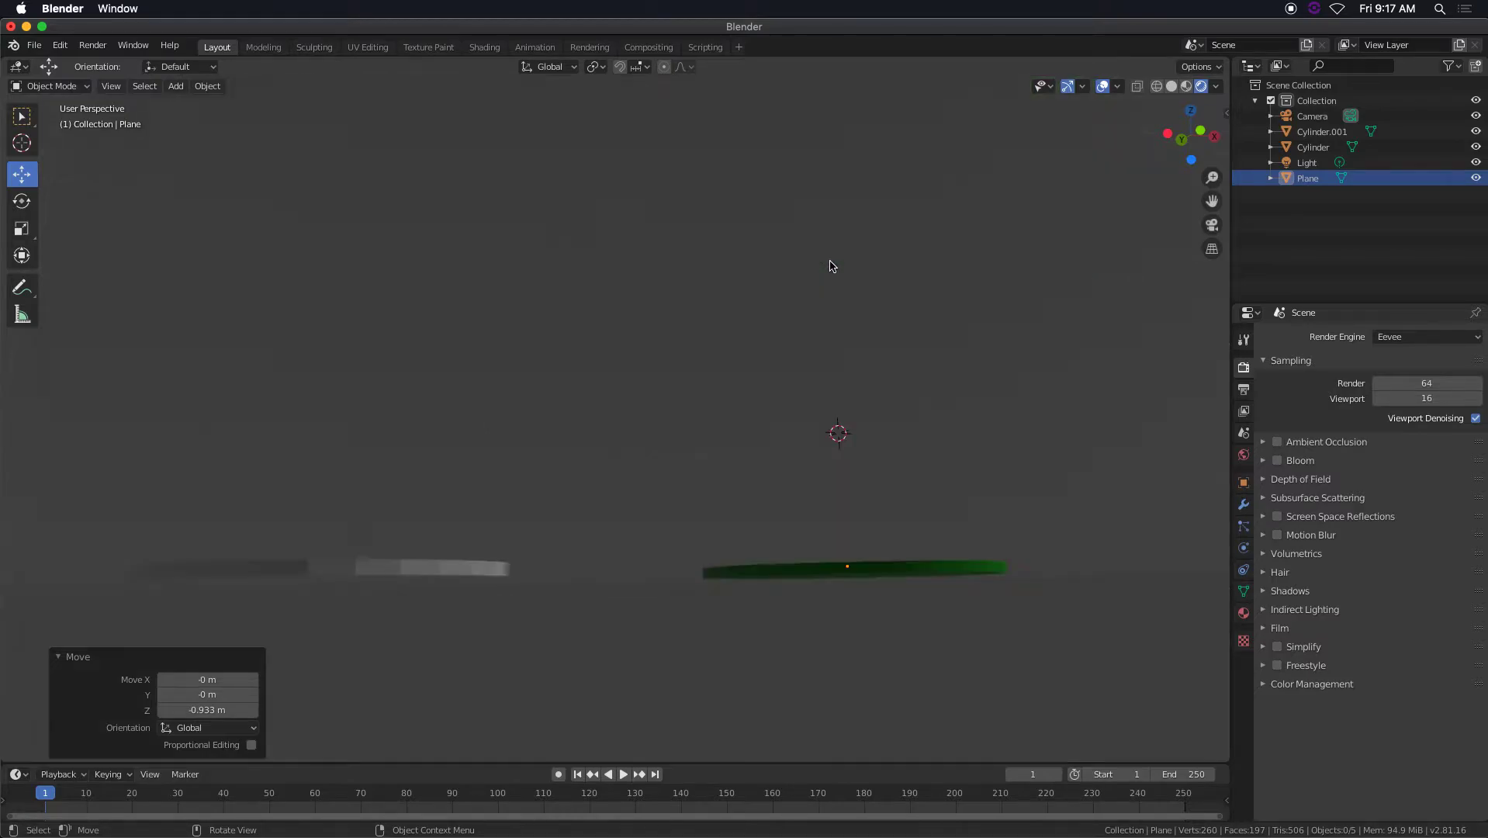
{"action": "scroll", "coordinate": [828, 262], "scroll_direction": "up", "scroll_amount": 2}
{"action": "scroll", "coordinate": [844, 258], "scroll_direction": "down", "scroll_amount": 2}
{"action": "middle_click_drag", "start_coordinate": [844, 258], "coordinate": [832, 292]}
{"action": "scroll", "coordinate": [830, 289], "scroll_direction": "up", "scroll_amount": 2}
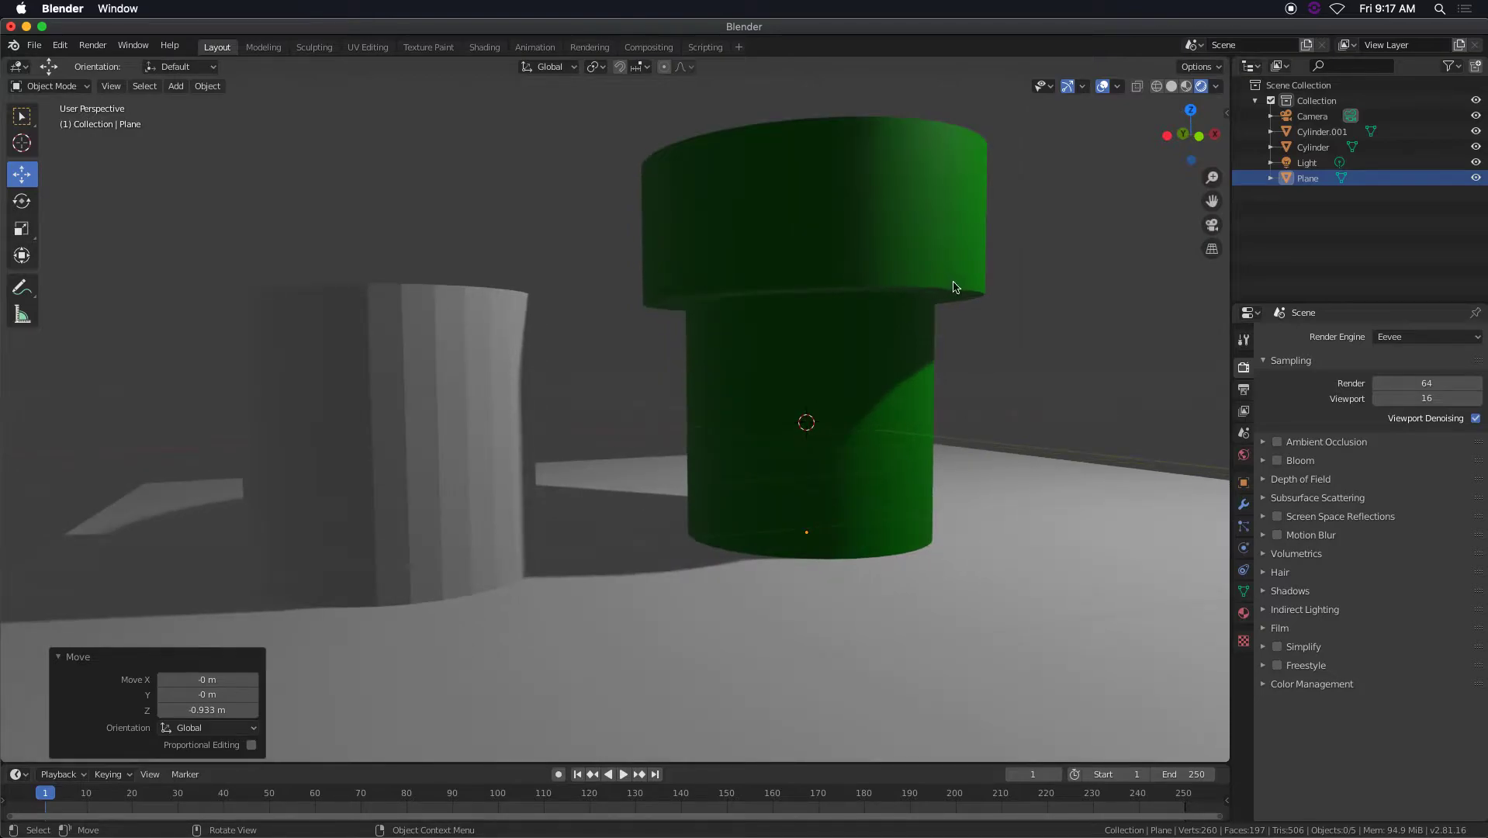
Set the world background color to black and check the shadowed side of the pipe.
{"action": "left_click", "coordinate": [1244, 455]}
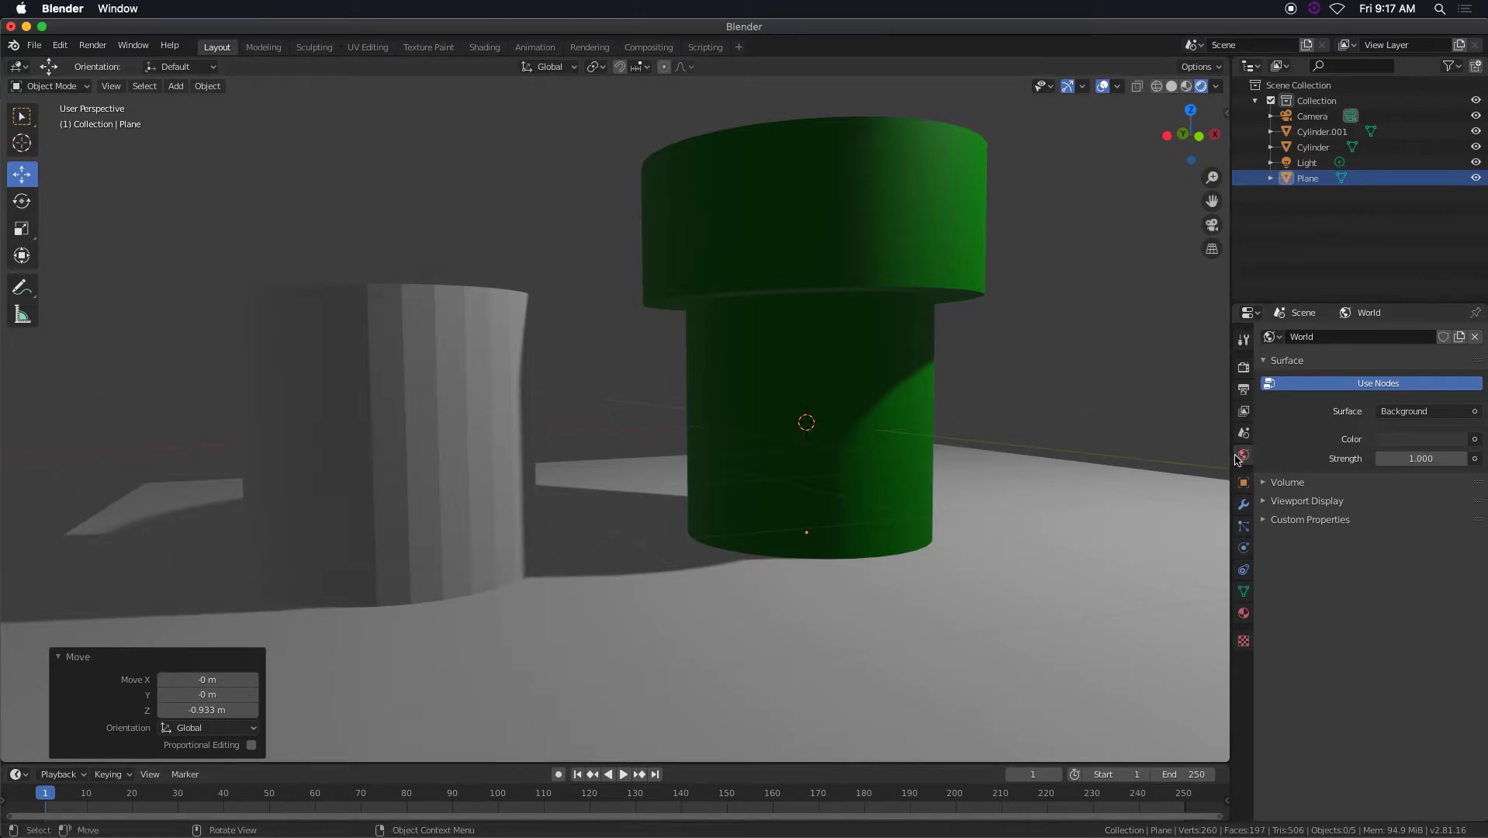
{"action": "left_click", "coordinate": [1422, 445]}
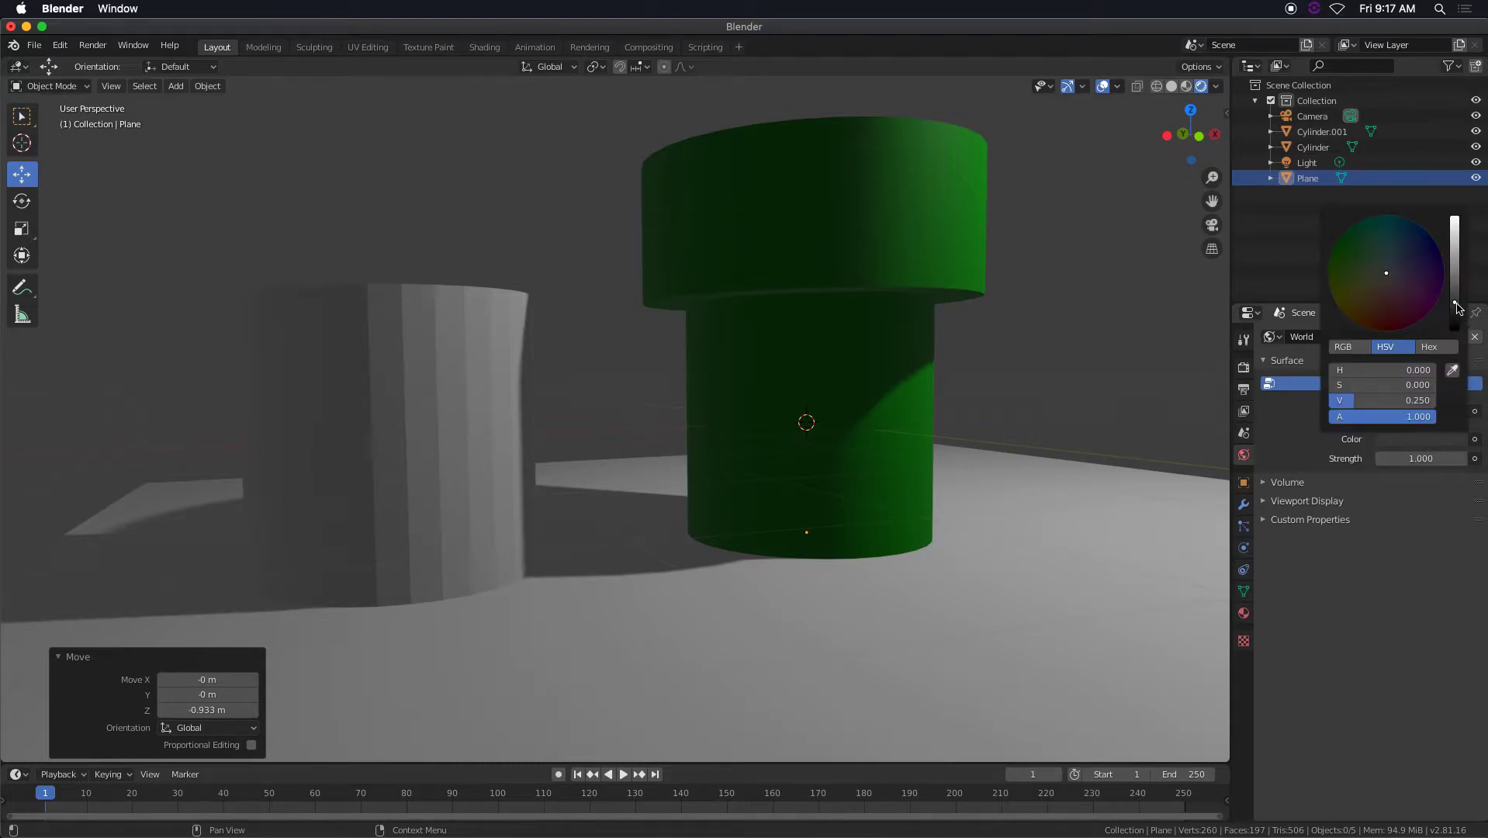
{"action": "left_click_drag", "start_coordinate": [1371, 402], "coordinate": [1334, 407]}
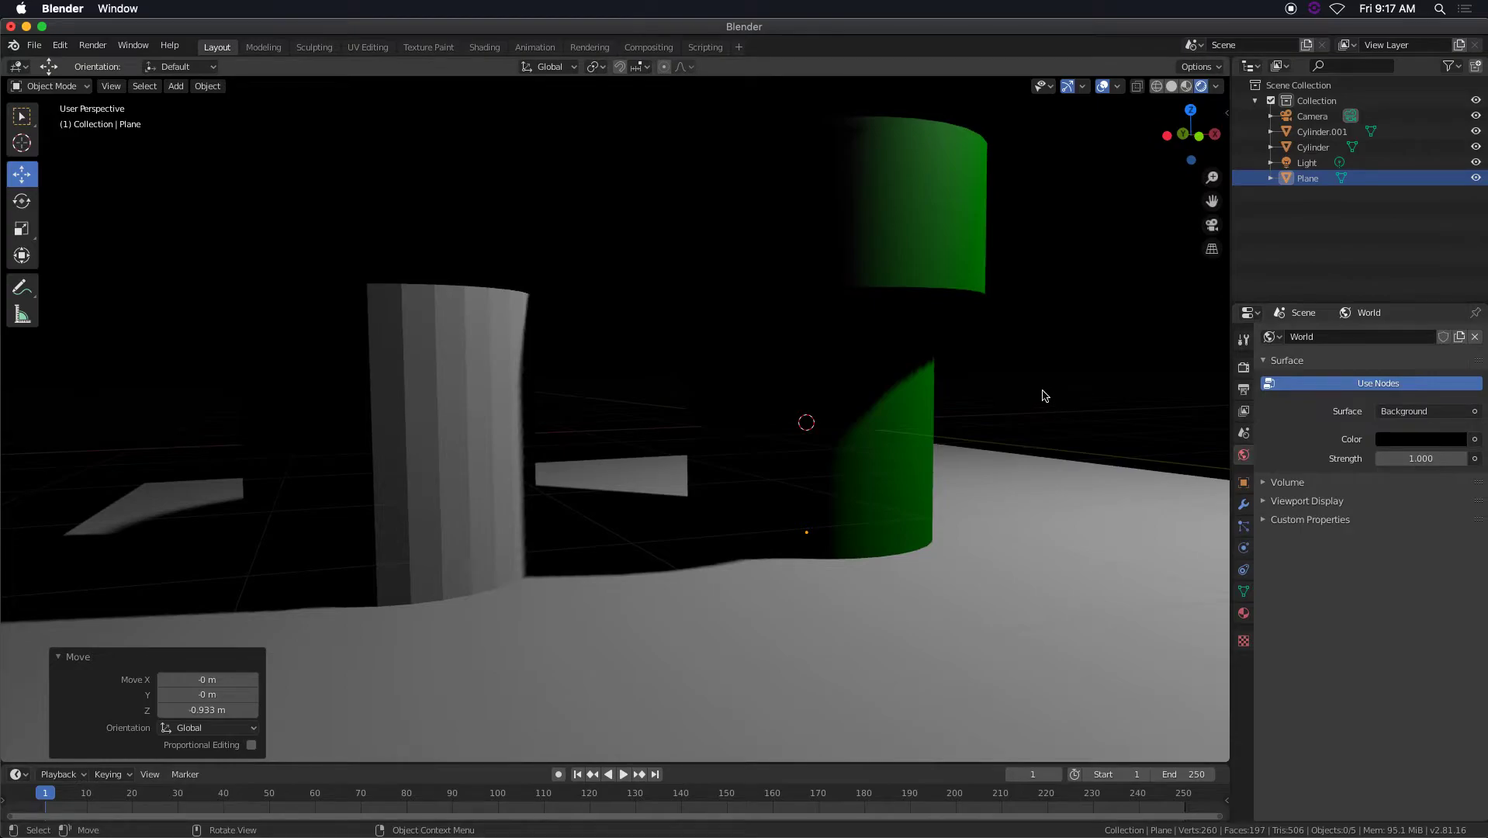
{"action": "middle_click_drag", "start_coordinate": [973, 399], "coordinate": [935, 403]}
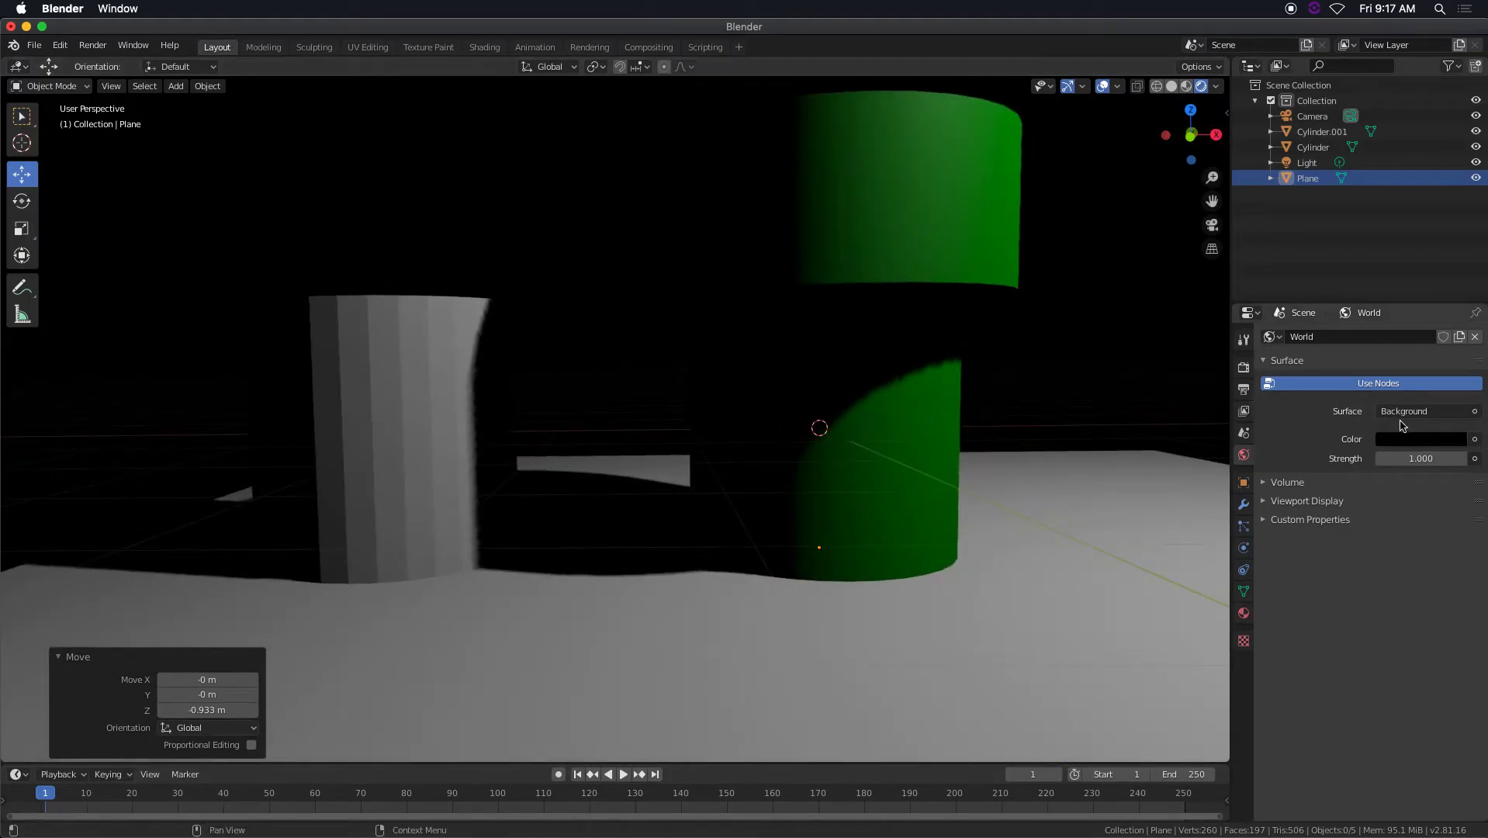
Brighten the world background color to a value of 0.253, and return it to black.
{"action": "left_click", "coordinate": [1425, 440]}
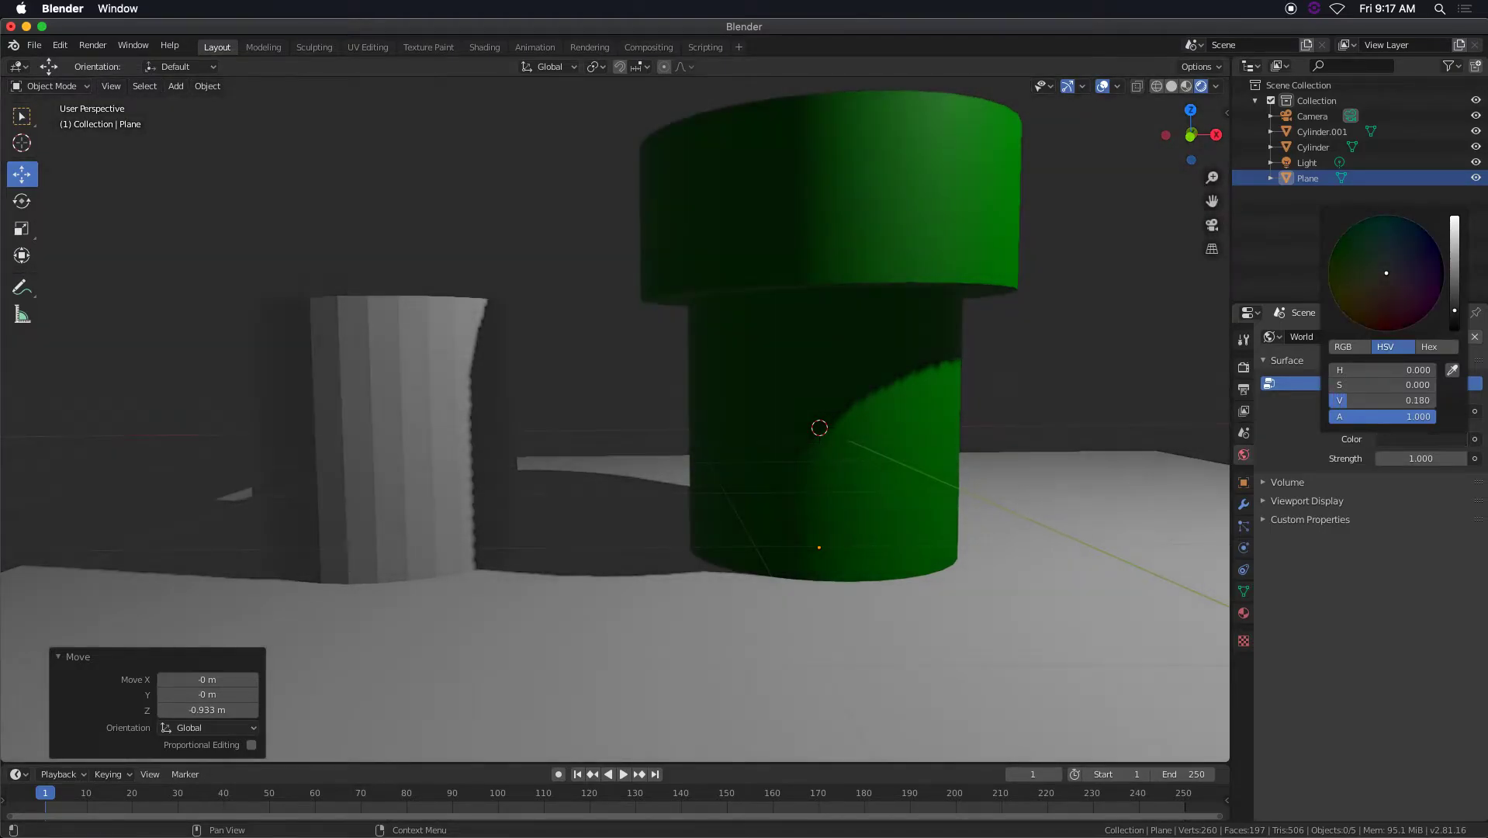
{"action": "mouse_move", "coordinate": [1455, 329]}
{"action": "left_mouse_down"}
{"action": "mouse_move", "coordinate": [1455, 284]}
{"action": "mouse_move", "coordinate": [1455, 329]}
{"action": "mouse_move", "coordinate": [1455, 301]}
{"action": "left_mouse_up"}
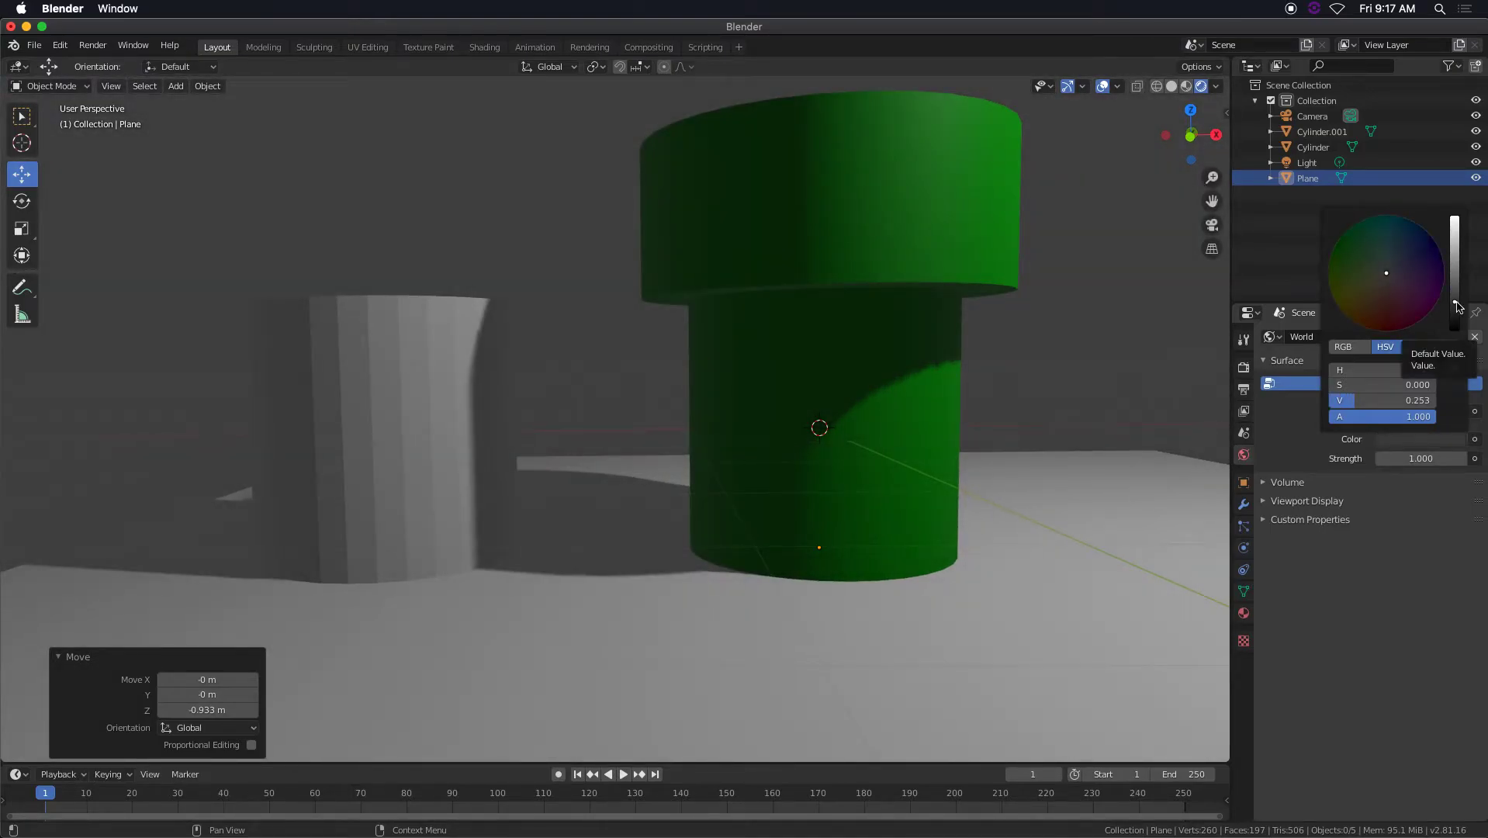
{"action": "left_click_drag", "start_coordinate": [1455, 301], "coordinate": [1455, 329]}
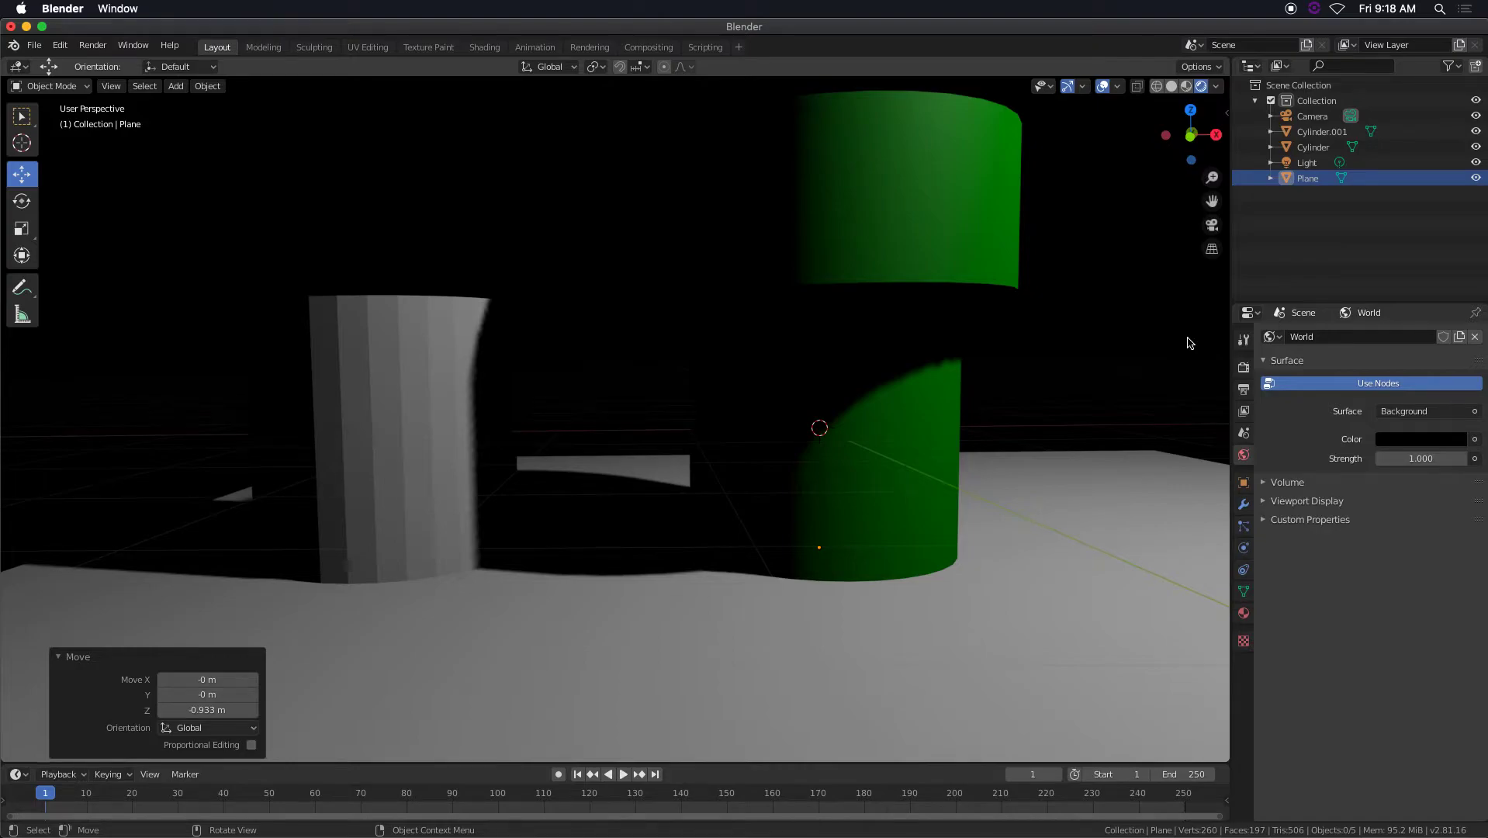
Raise the world background's brightness value to 0.240, compare the pipe's shading, and turn the background black again.
{"action": "left_click", "coordinate": [1433, 441]}
{"action": "left_click_drag", "start_coordinate": [1459, 332], "coordinate": [1456, 301]}
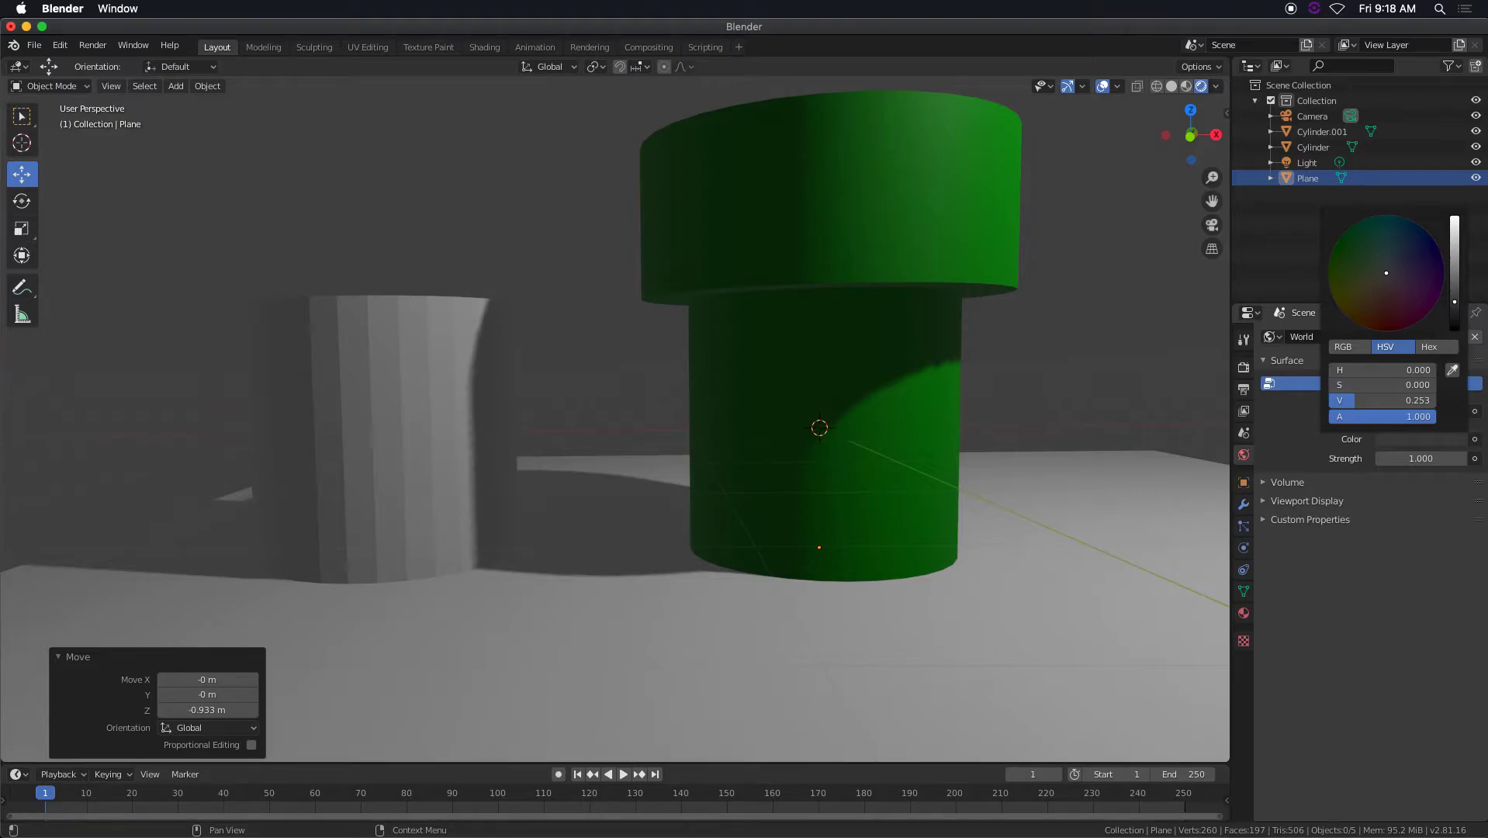
{"action": "middle_click_drag", "start_coordinate": [800, 448], "coordinate": [797, 432]}
{"action": "scroll", "coordinate": [797, 431], "scroll_direction": "up", "scroll_amount": 3}
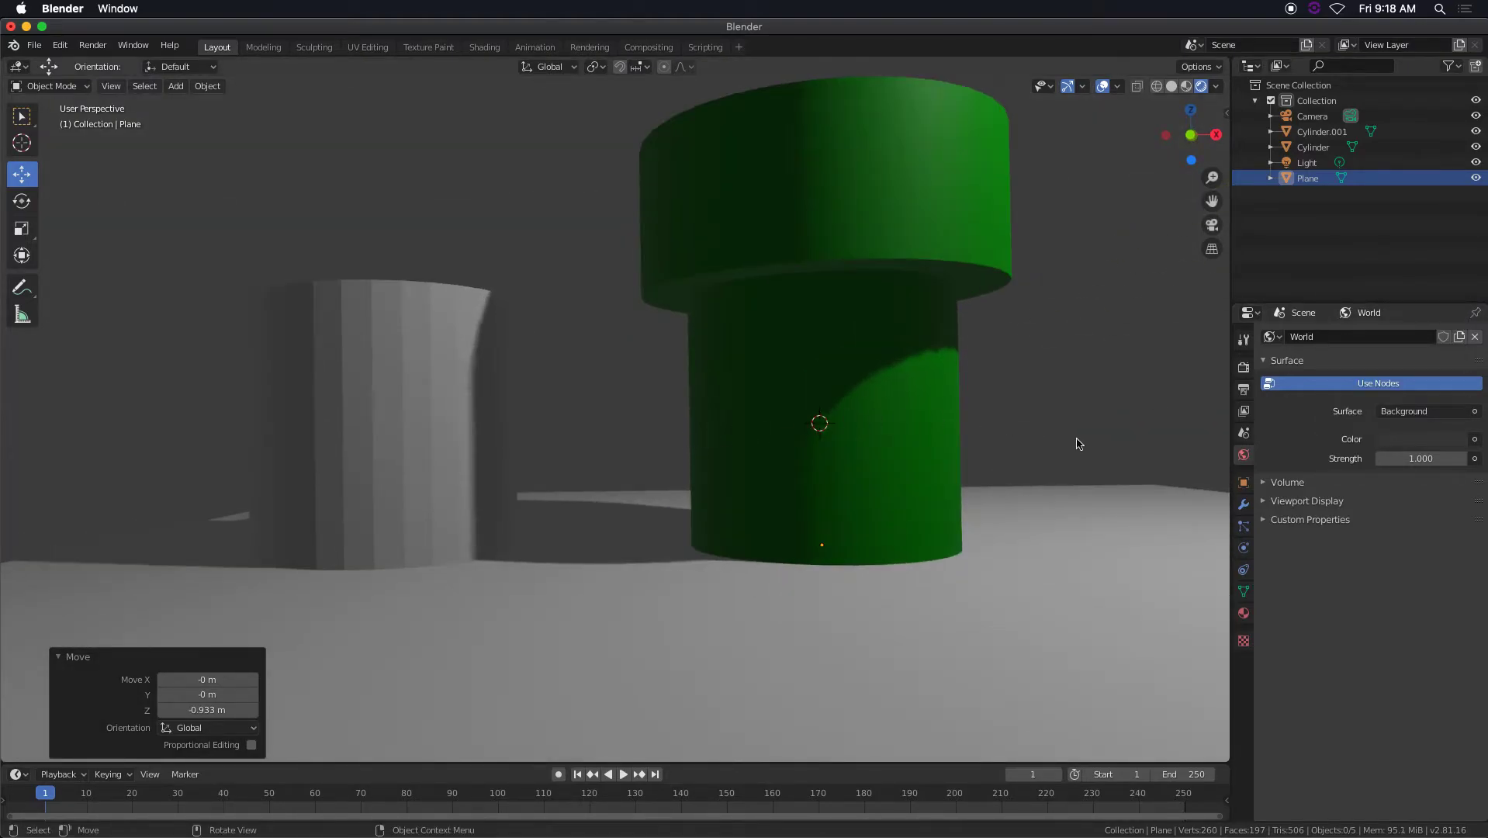
{"action": "left_click", "coordinate": [1422, 441]}
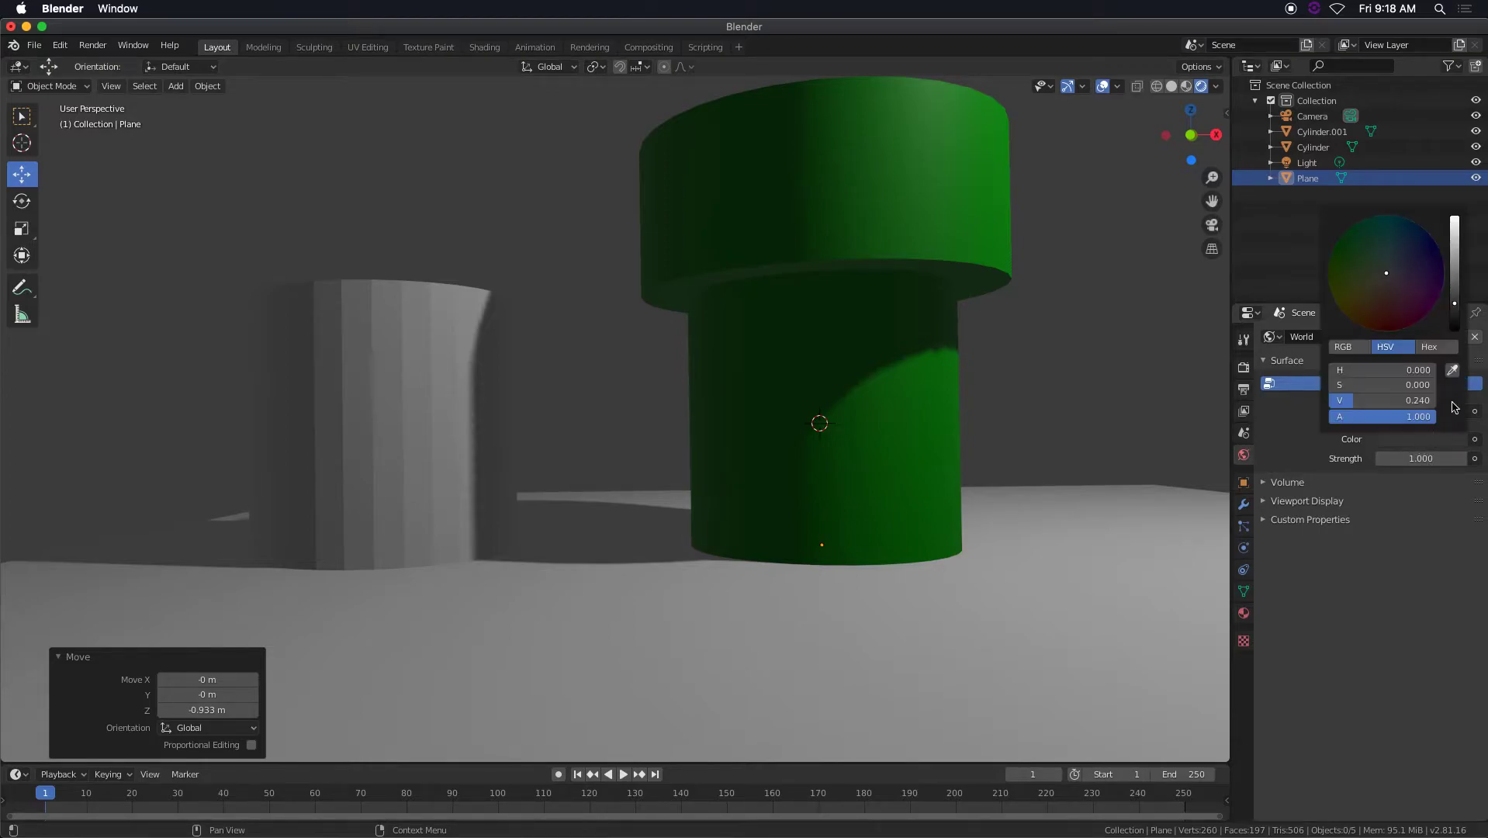
{"action": "left_click_drag", "start_coordinate": [1456, 306], "coordinate": [1456, 334]}
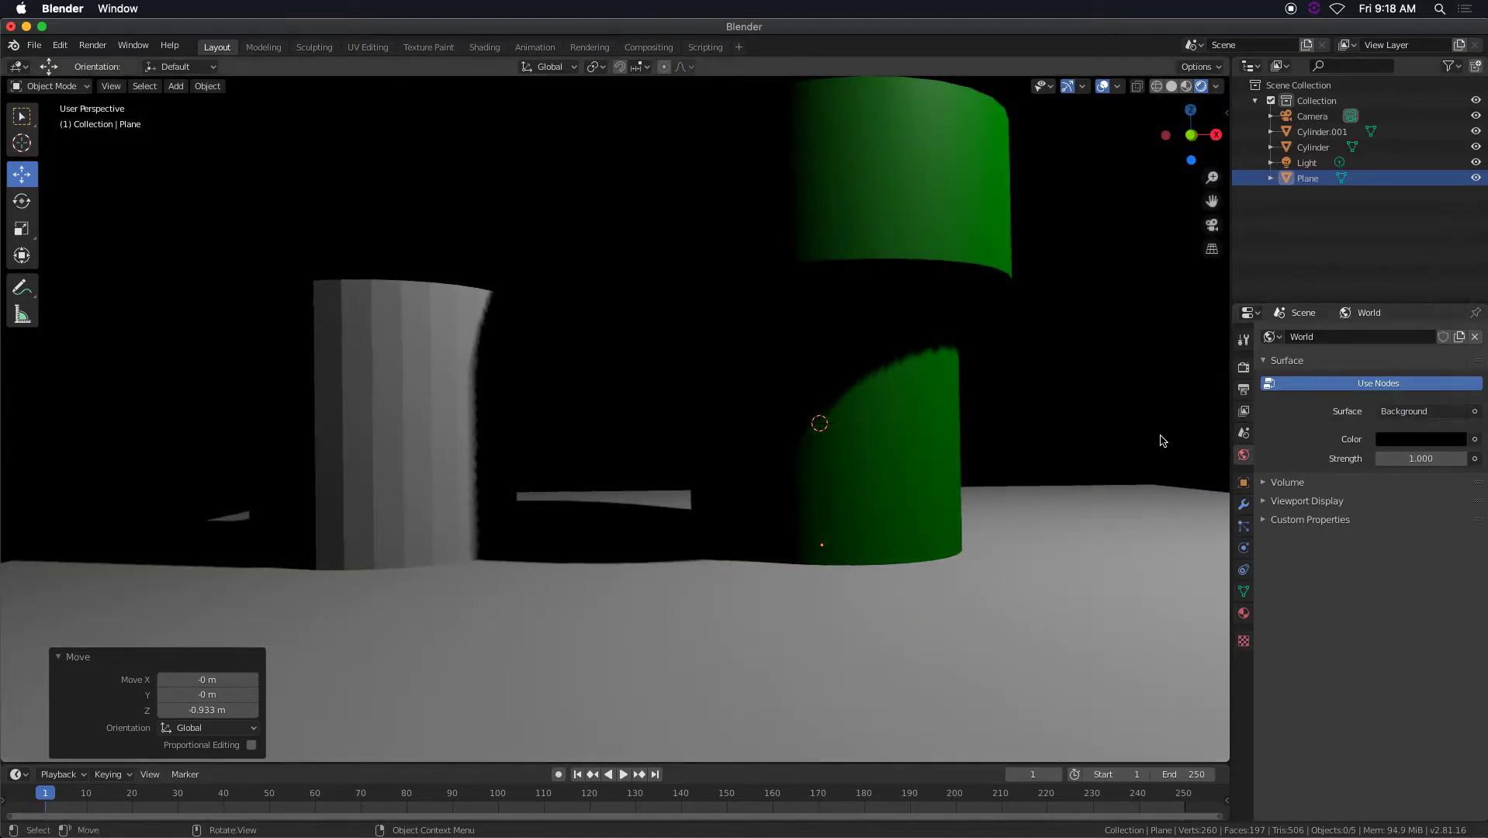
{"action": "middle_click_drag", "start_coordinate": [926, 445], "coordinate": [906, 452]}
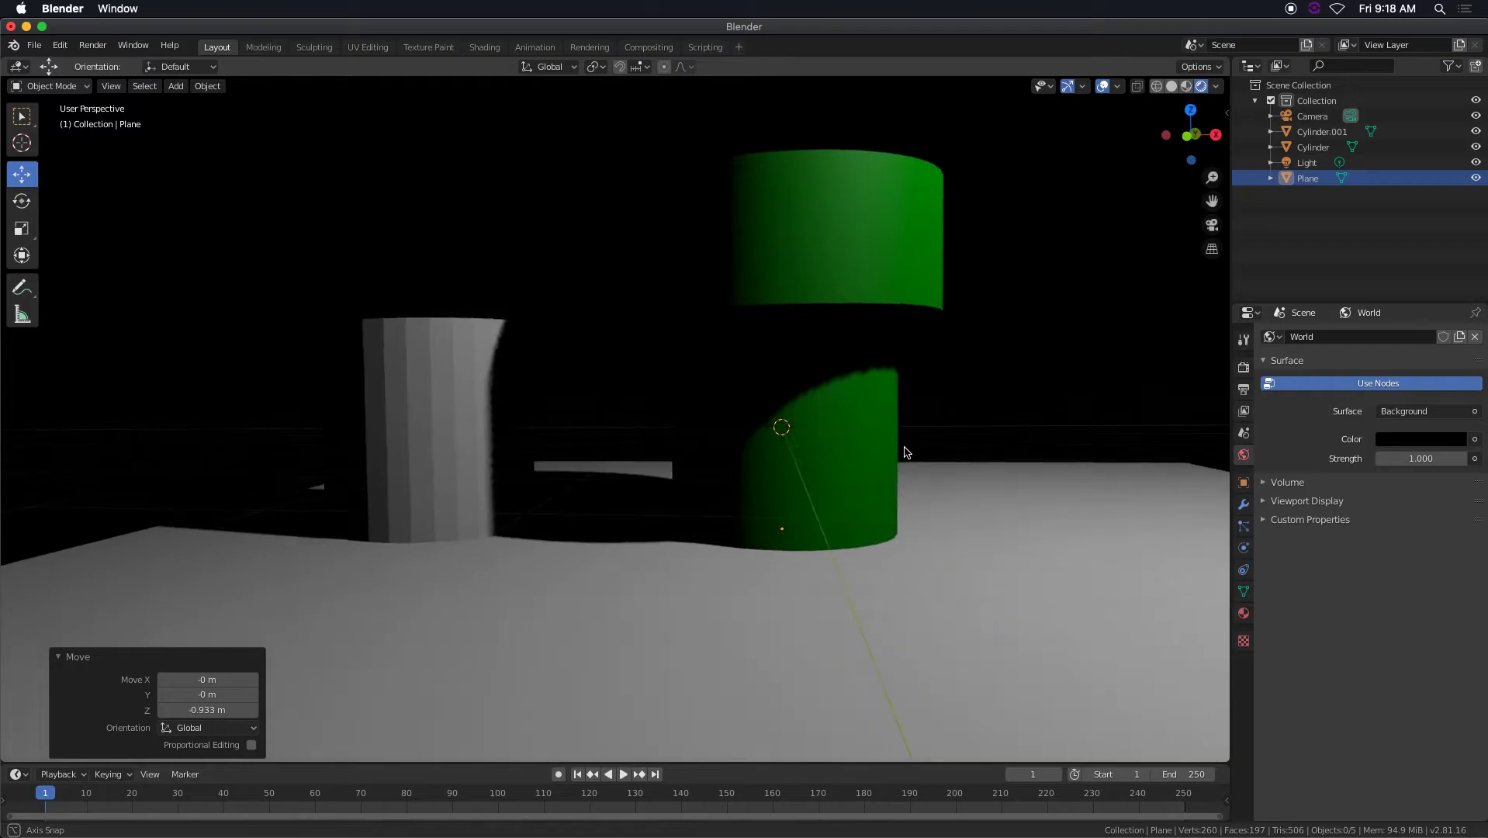
Switch the render engine to Cycles, check the world background settings, and return to the render settings.
{"action": "left_click", "coordinate": [1245, 368]}
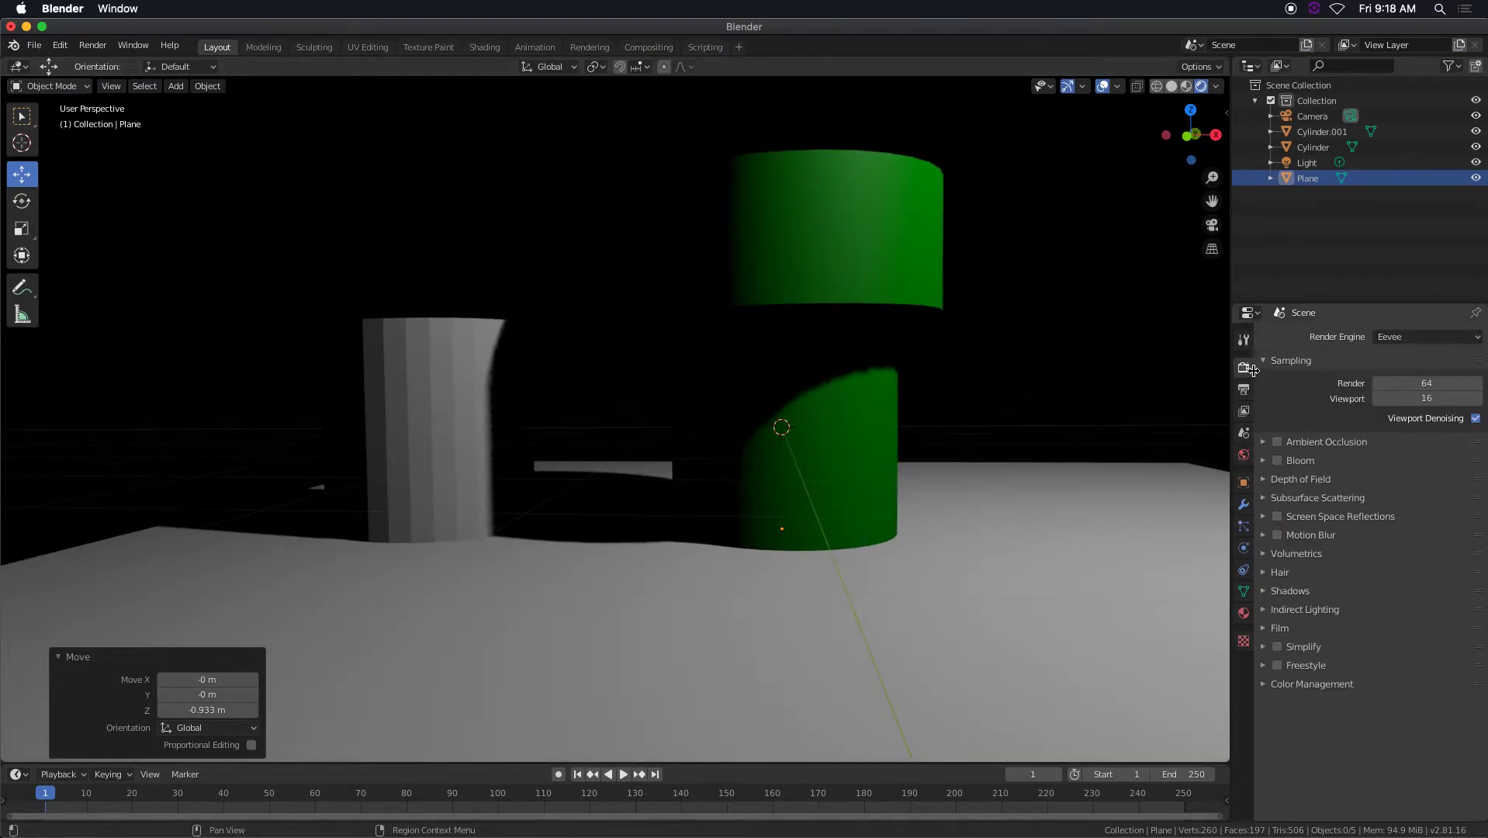
{"action": "left_click", "coordinate": [1412, 339]}
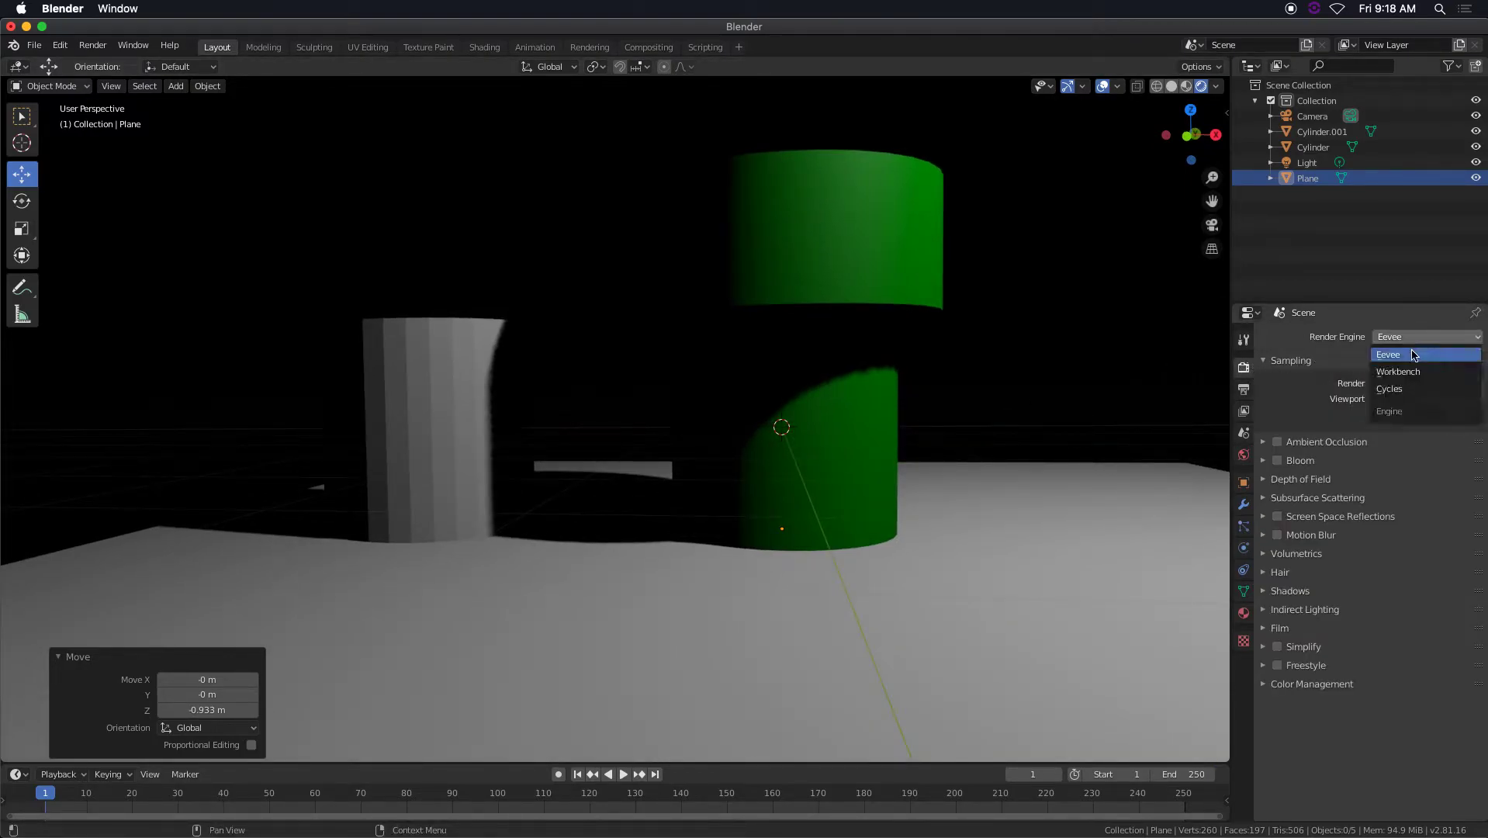
{"action": "left_click", "coordinate": [1413, 388]}
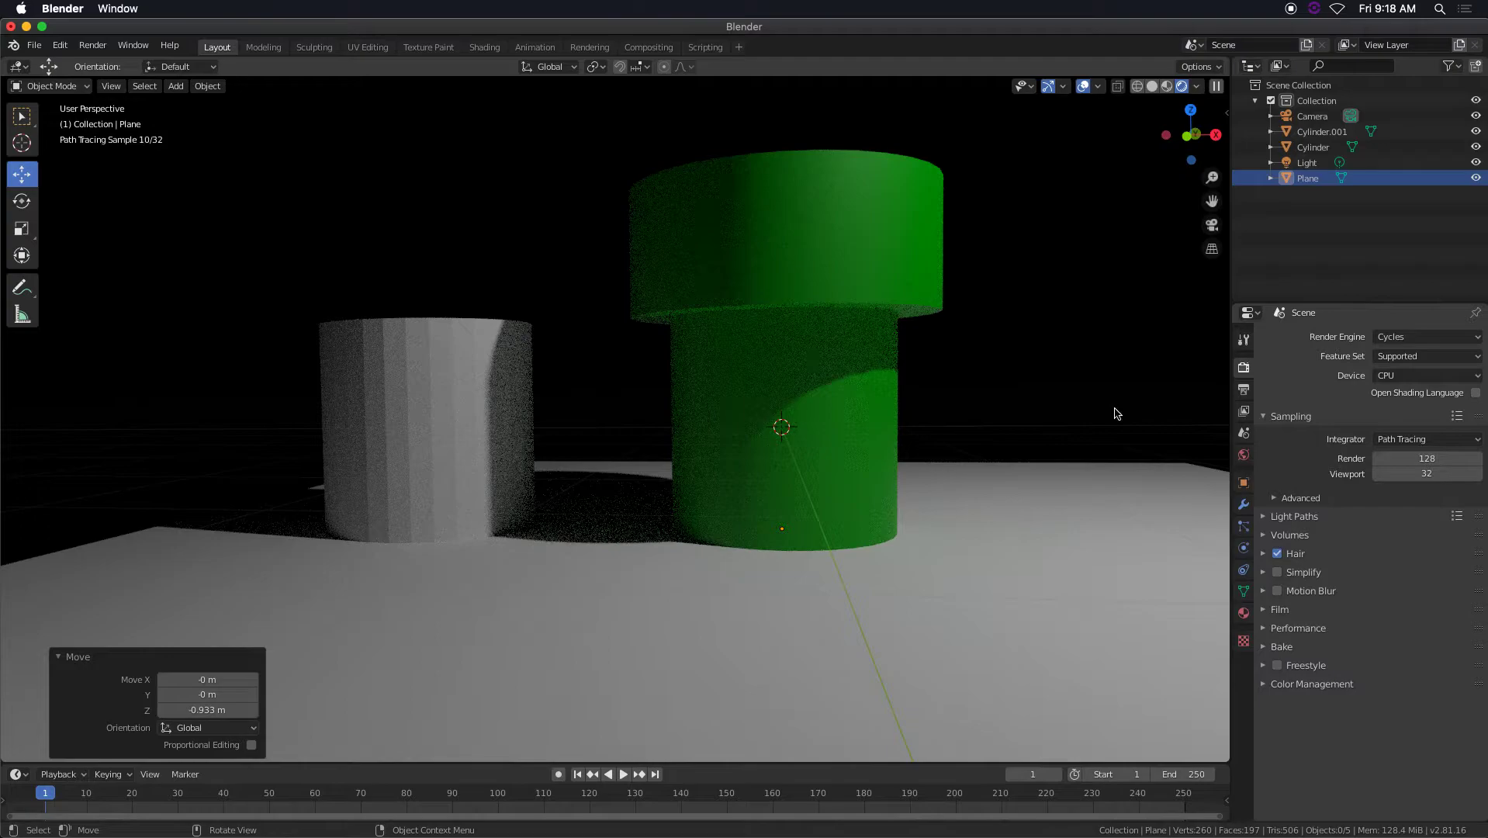
{"action": "left_click", "coordinate": [1244, 455]}
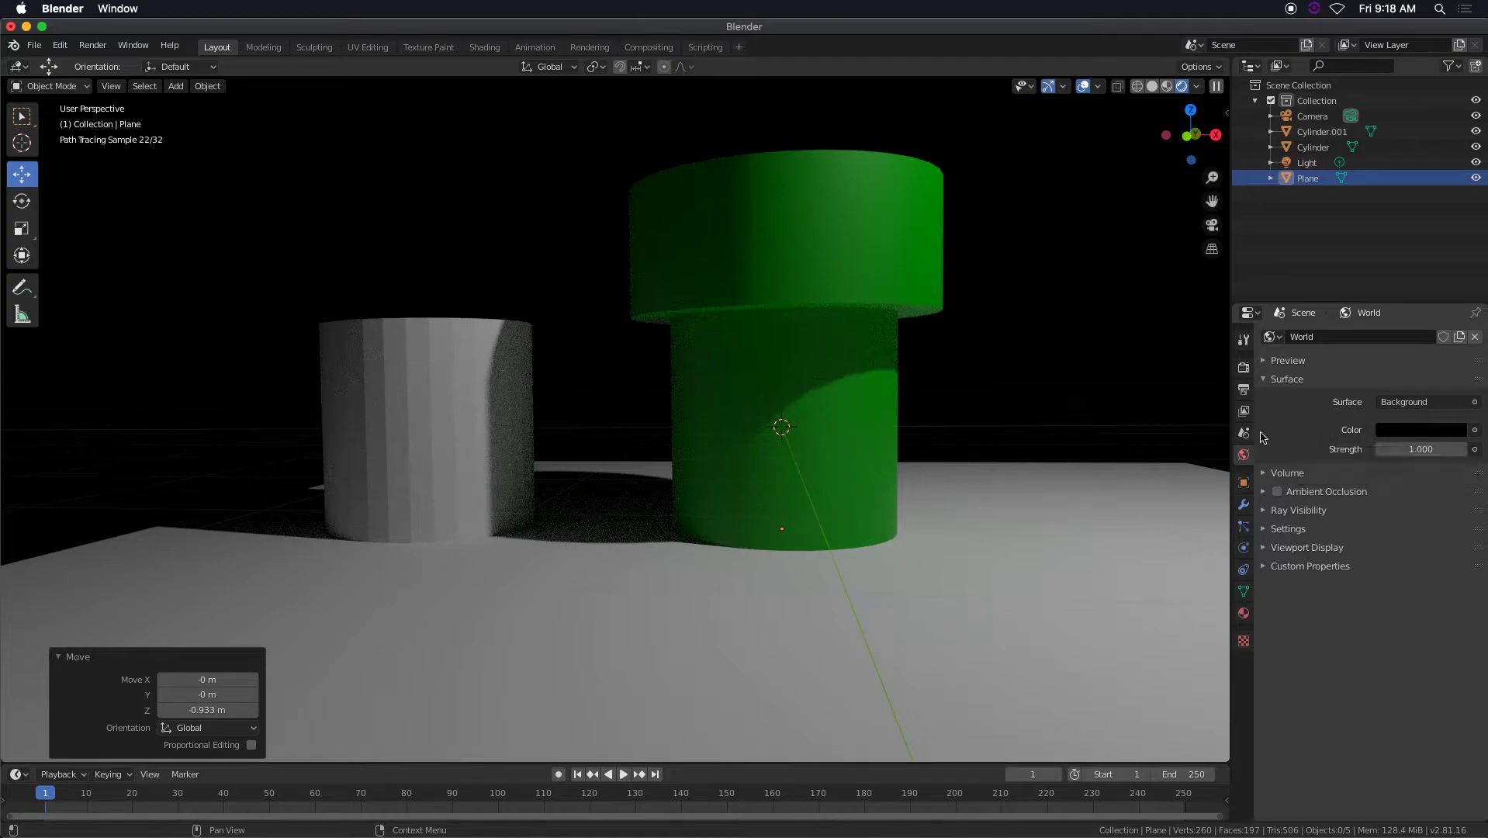
{"action": "left_click", "coordinate": [1243, 370]}
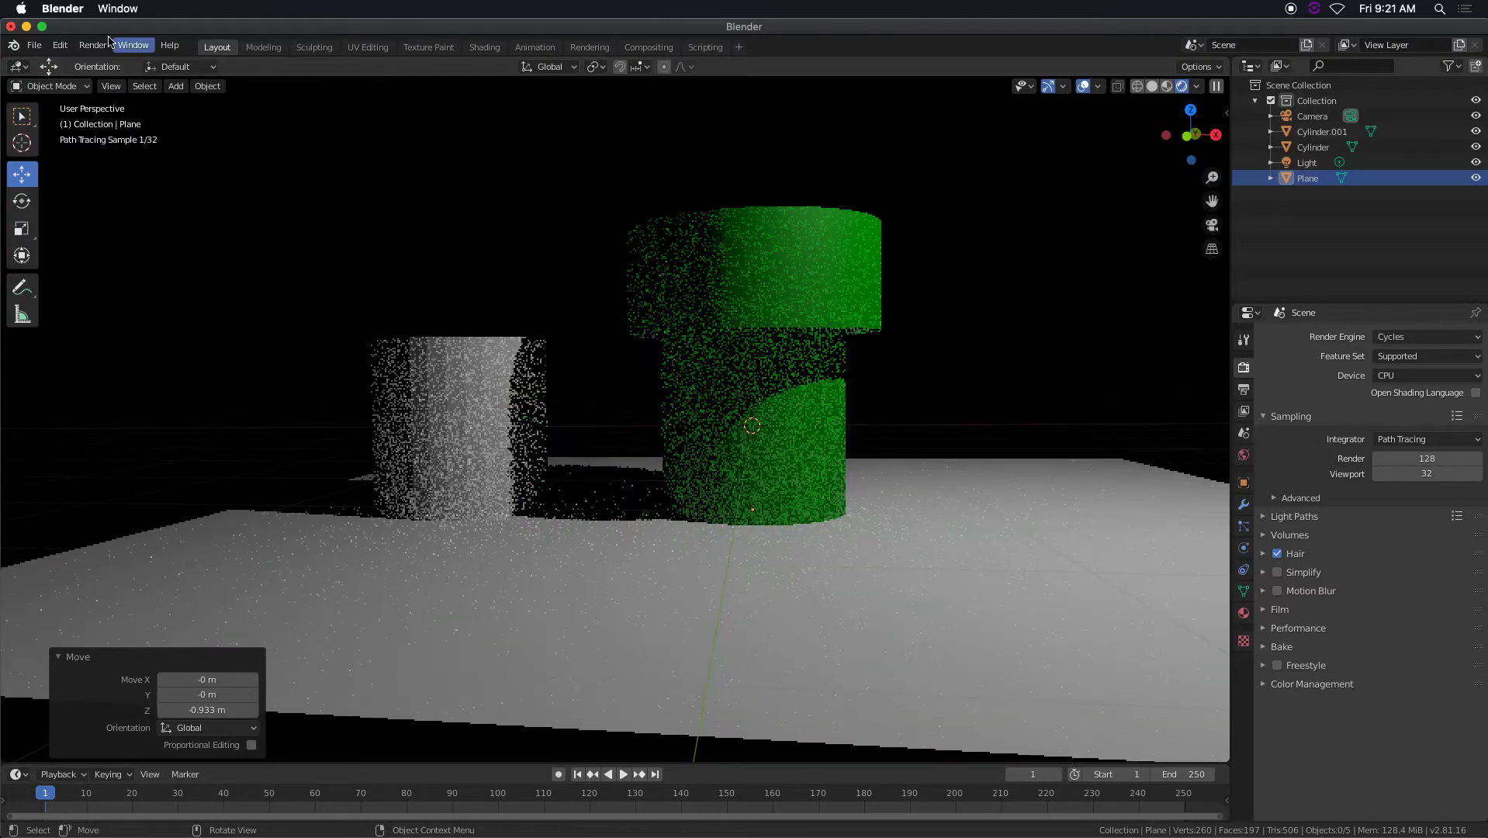
Render the scene as a still image with Cycles, review the result, and close the render window.
{"action": "left_click", "coordinate": [95, 45]}
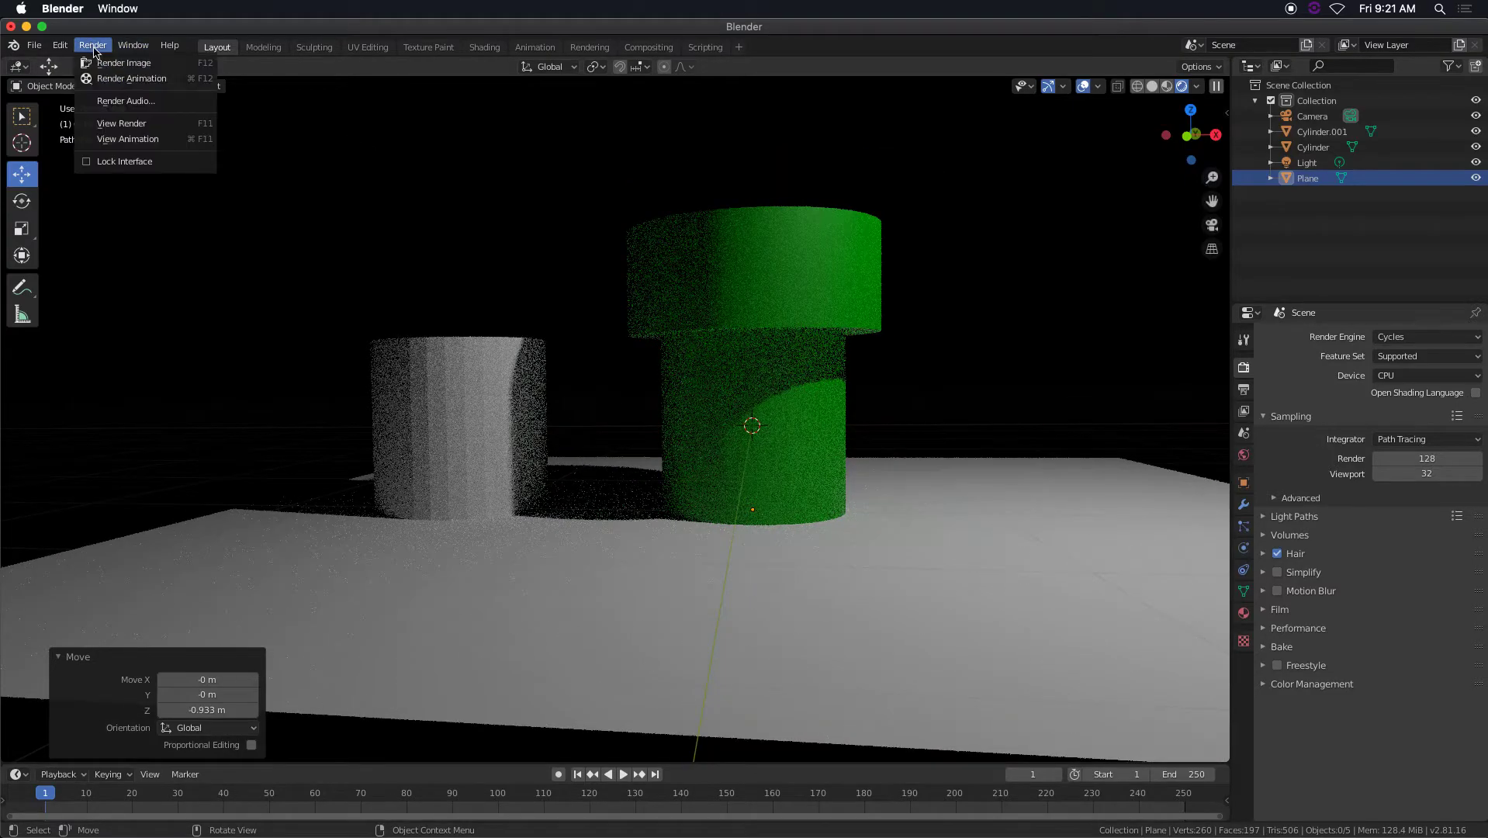
{"action": "left_click", "coordinate": [116, 58]}
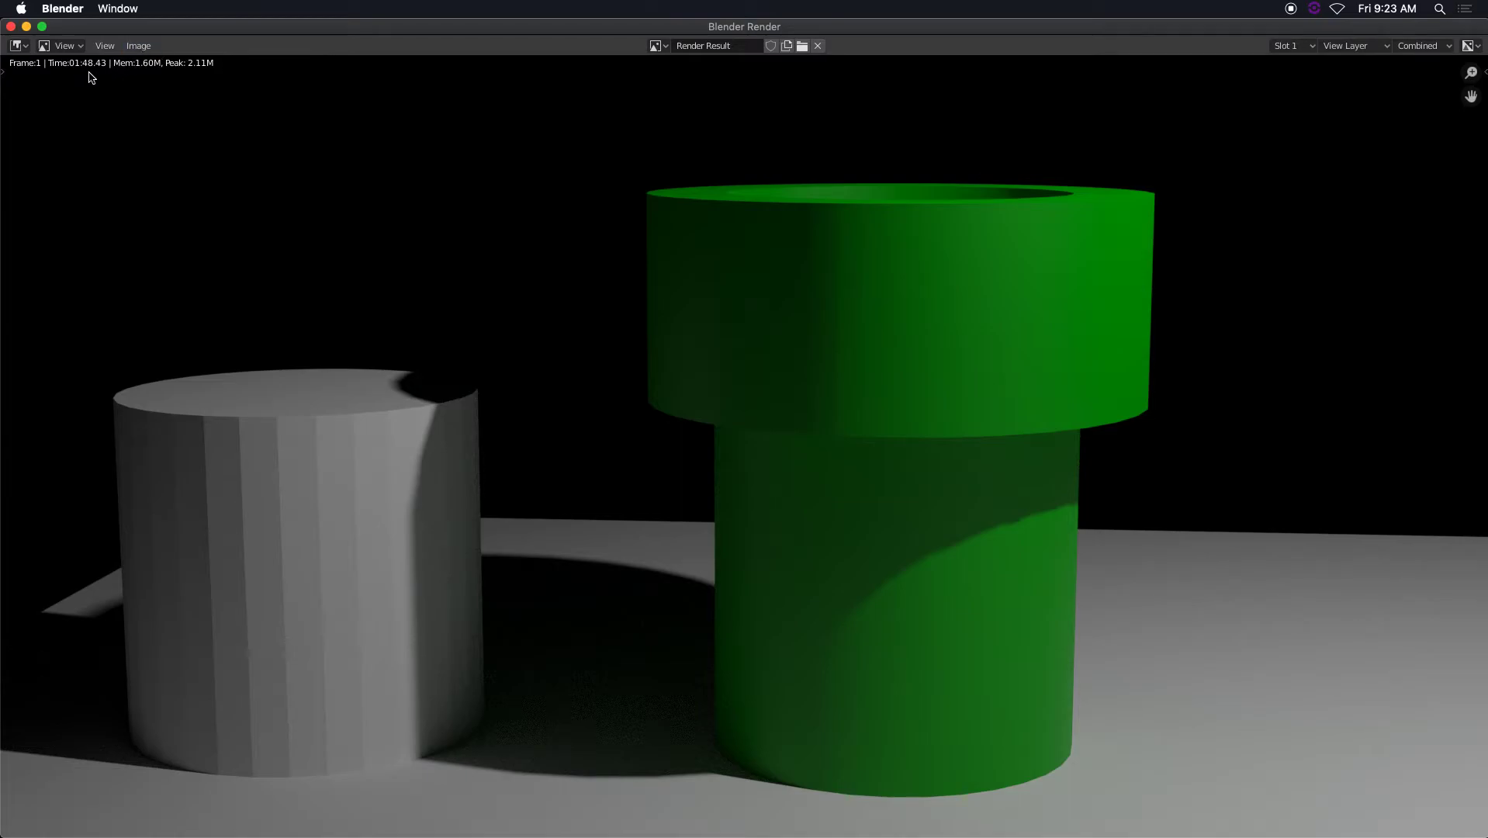
{"action": "left_click", "coordinate": [11, 27]}
Switch the render engine to Eevee, render the same still image for comparison, and close the render window.
{"action": "left_click", "coordinate": [1416, 338]}
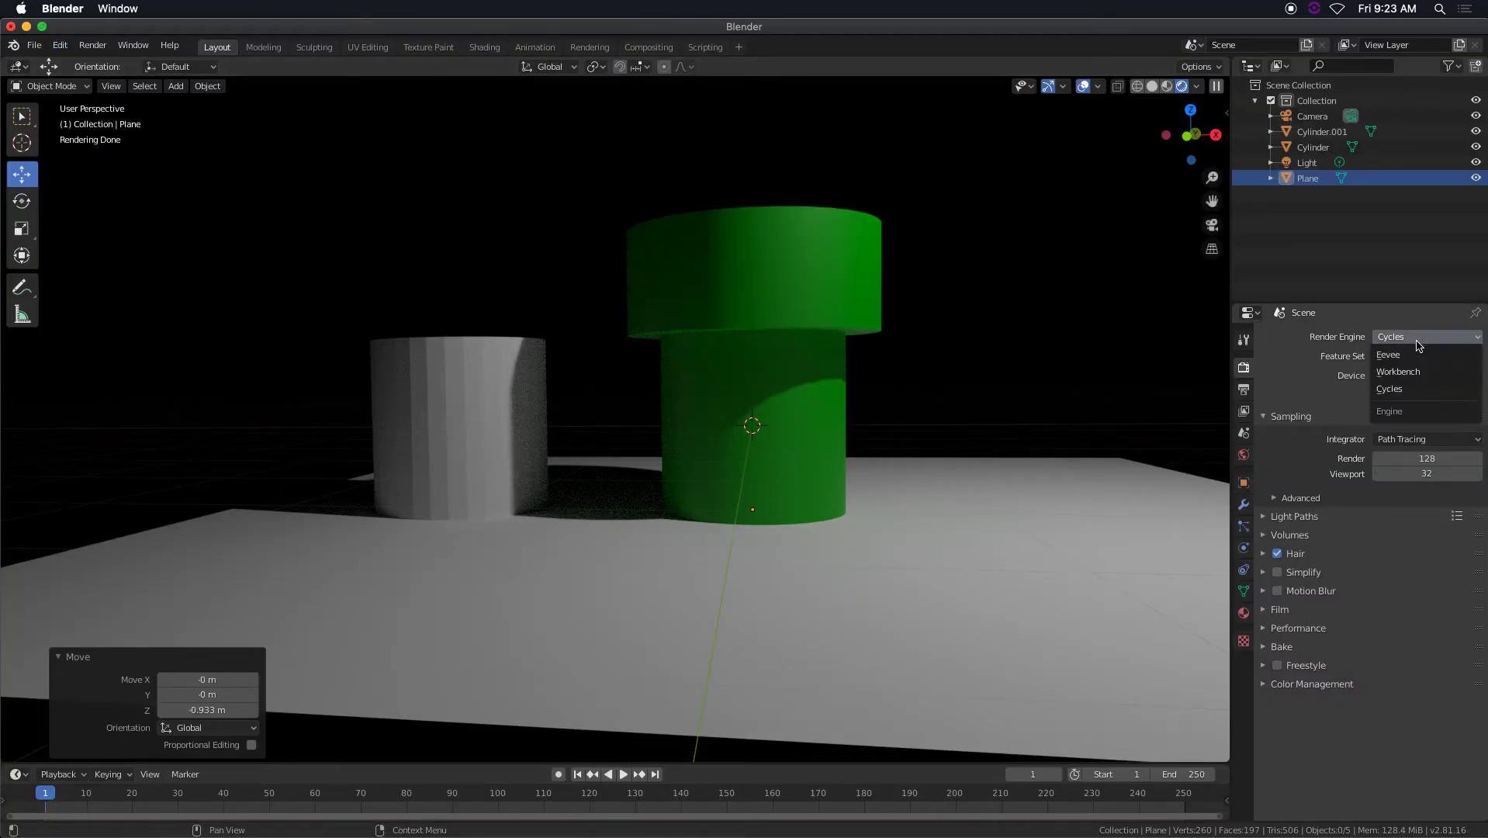
{"action": "left_click", "coordinate": [1418, 356]}
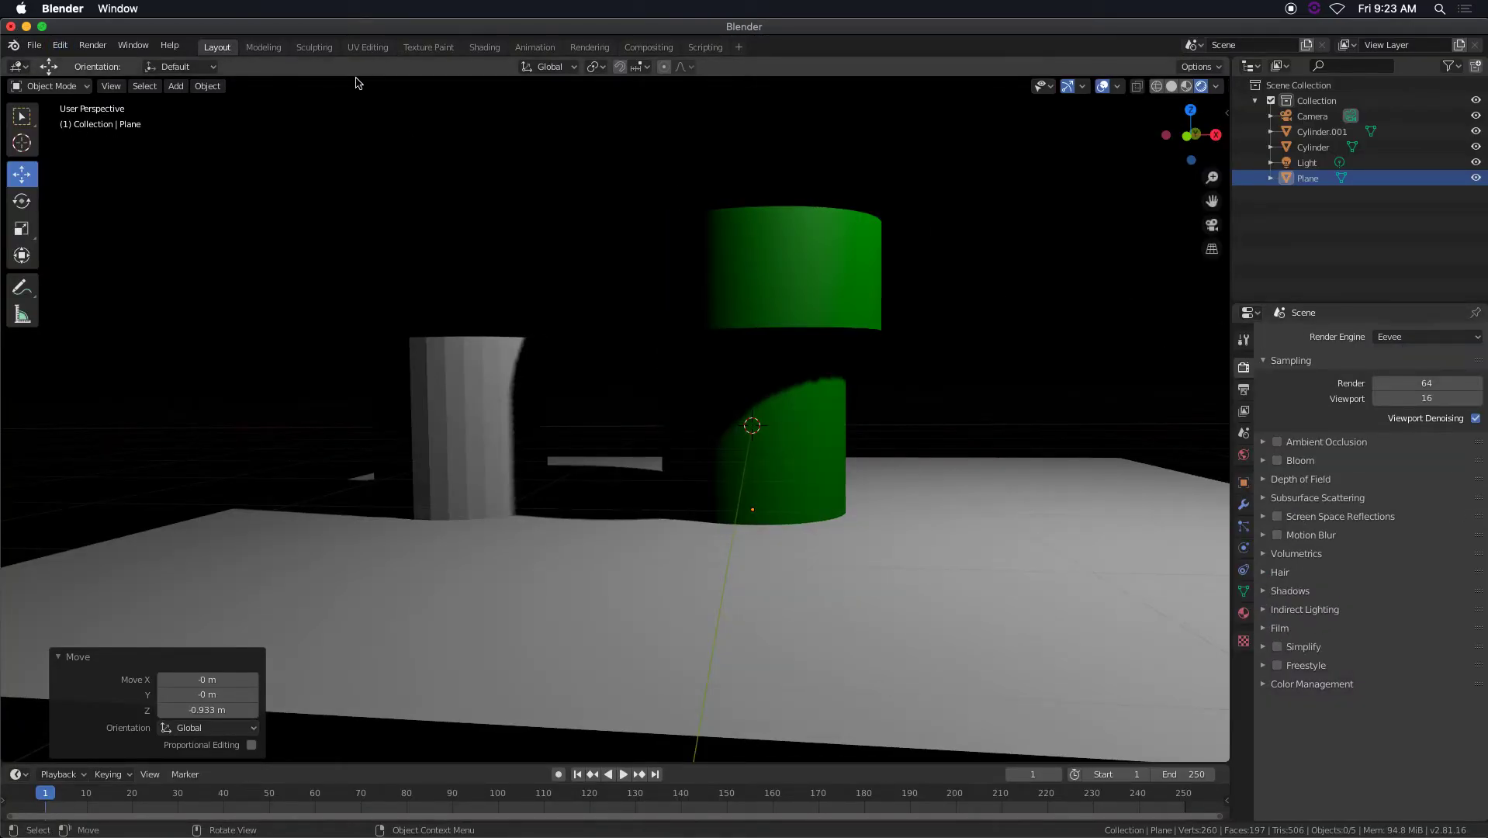
{"action": "left_click", "coordinate": [93, 45]}
{"action": "left_click", "coordinate": [104, 61]}
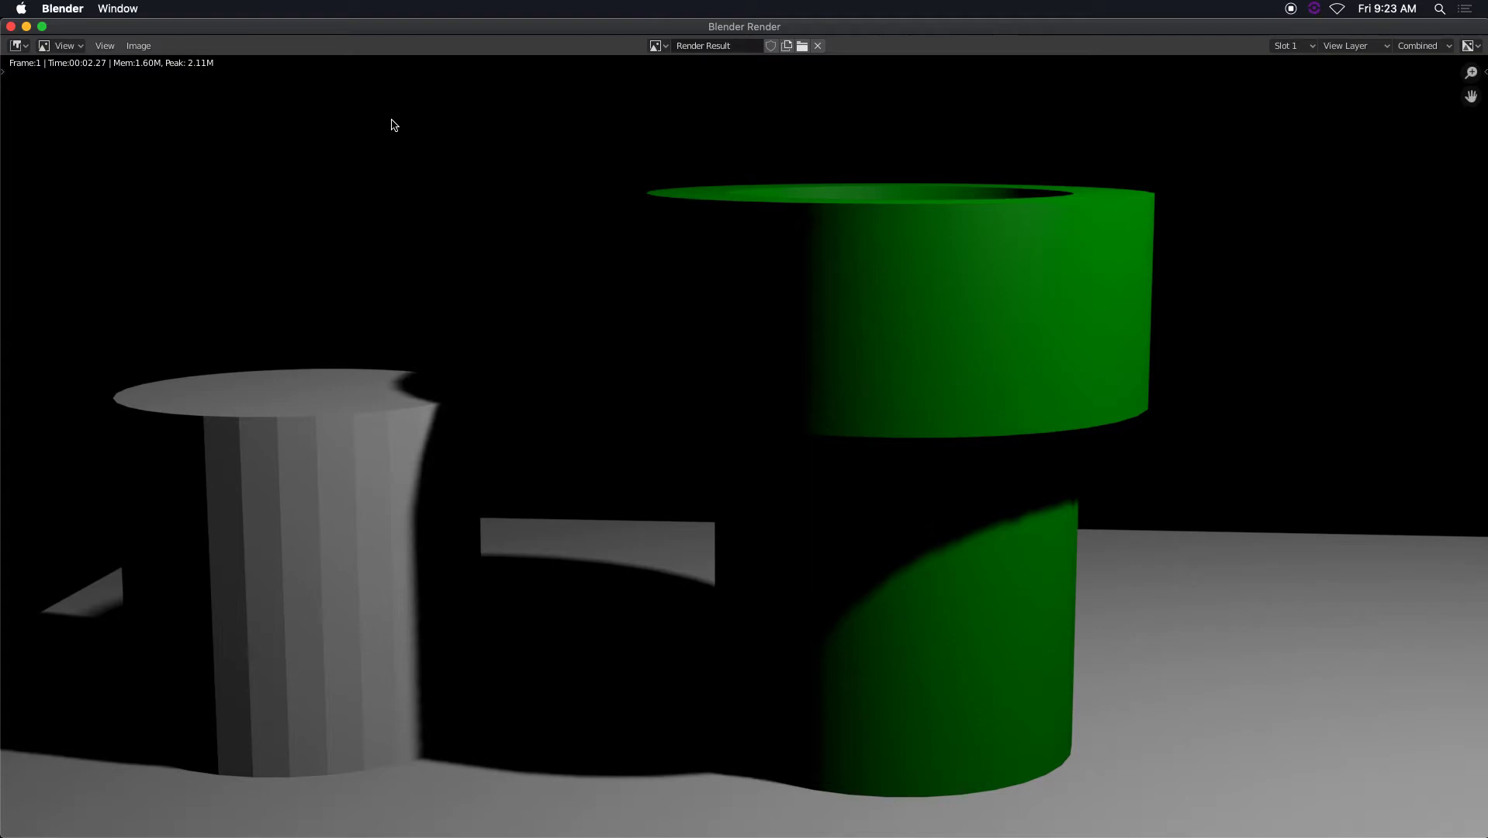
{"action": "left_click", "coordinate": [11, 27]}
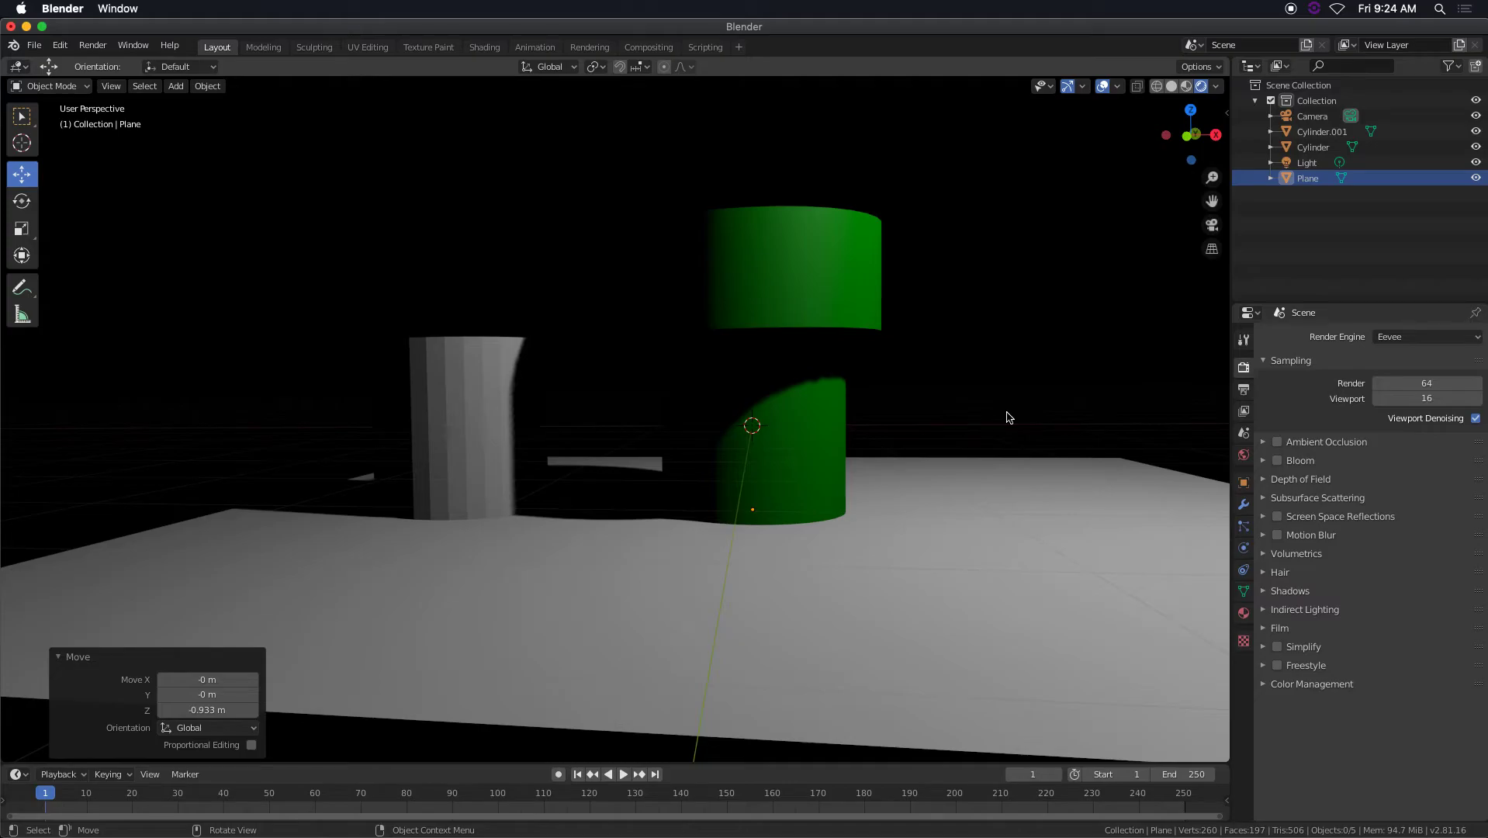
Switch the render engine to Cycles, set the viewport samples to 128, and examine the noise around the pipe.
{"action": "left_click", "coordinate": [1428, 337]}
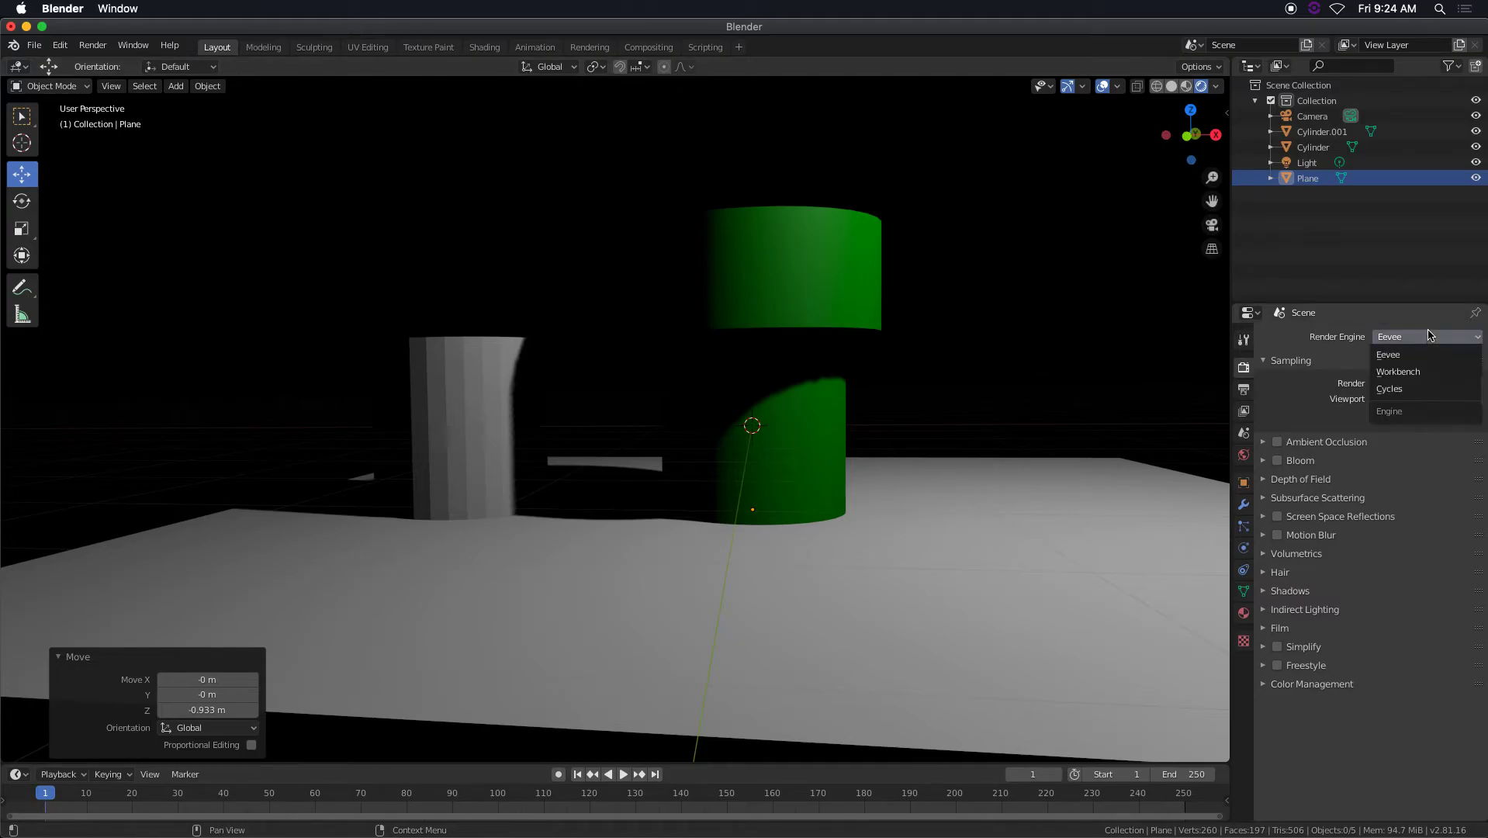
{"action": "left_click", "coordinate": [1390, 389]}
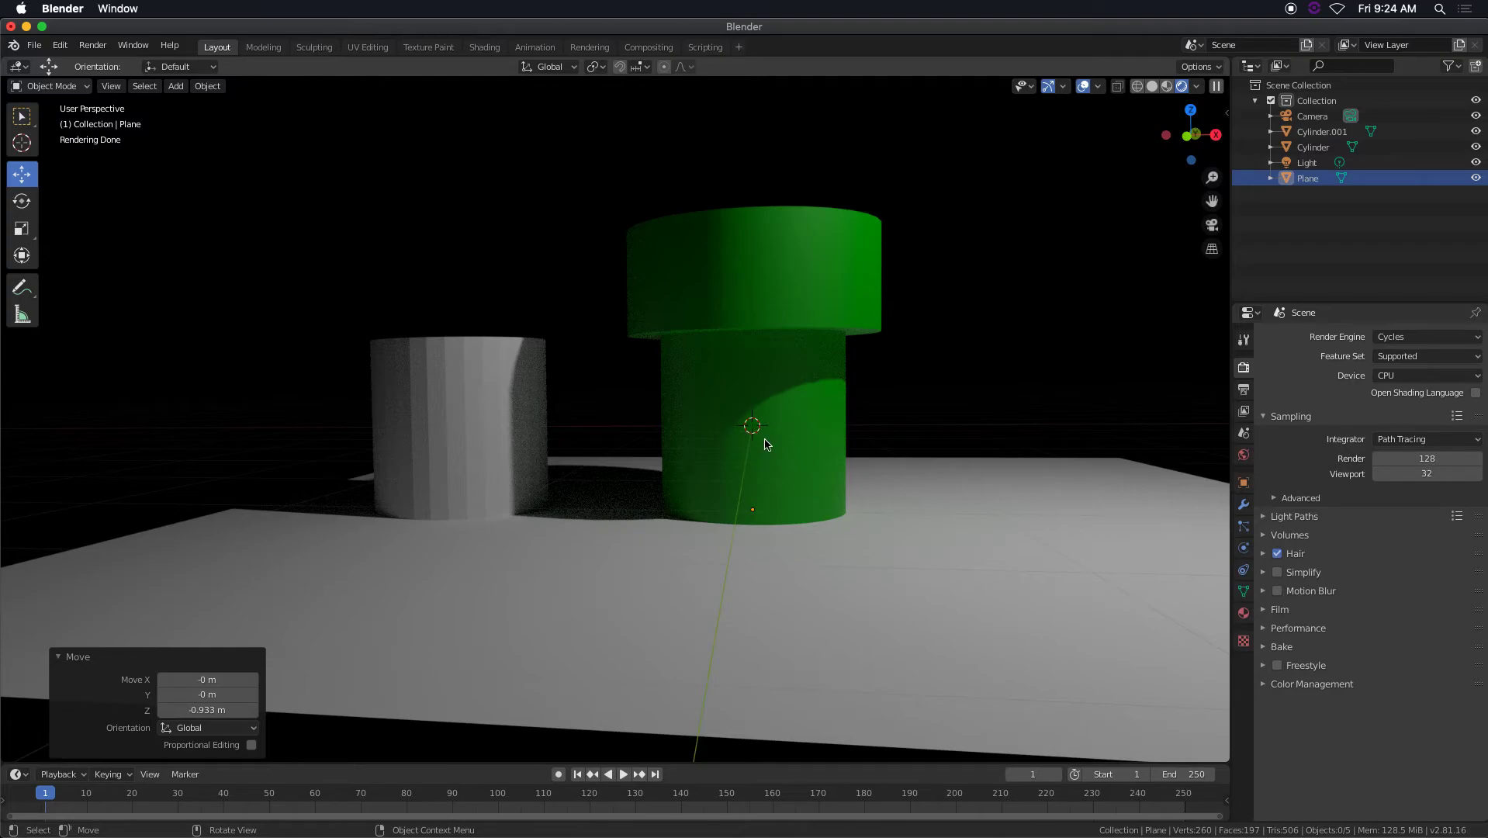
{"action": "left_click", "coordinate": [1432, 479]}
{"action": "type", "text": "128"}
{"action": "key", "text": "Return"}
{"action": "middle_click_drag", "start_coordinate": [724, 419], "coordinate": [738, 425]}
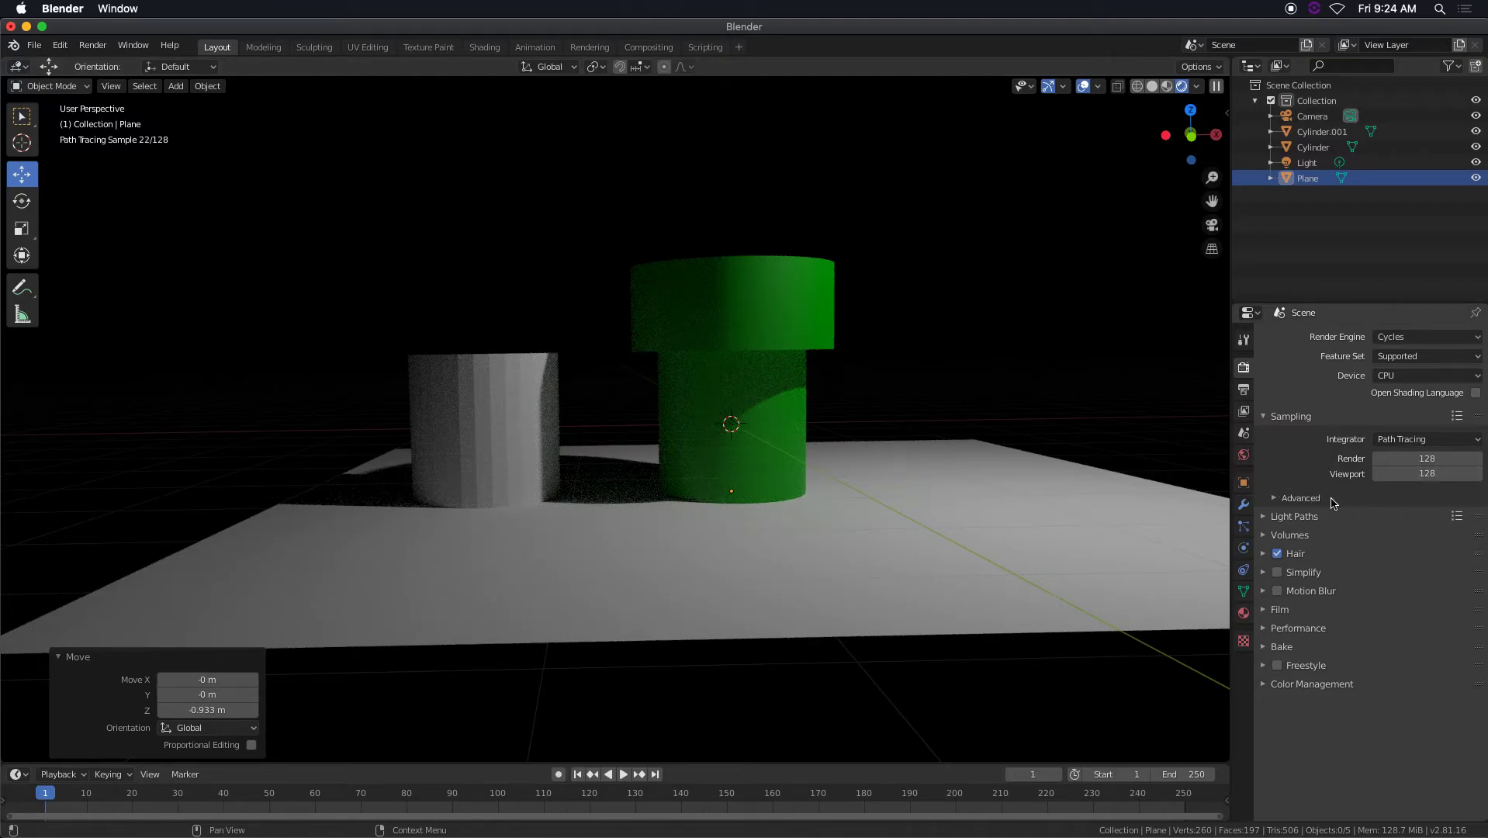
{"action": "scroll", "coordinate": [866, 425], "scroll_direction": "down", "scroll_amount": 1}
{"action": "scroll", "coordinate": [864, 424], "scroll_direction": "up", "scroll_amount": 3}
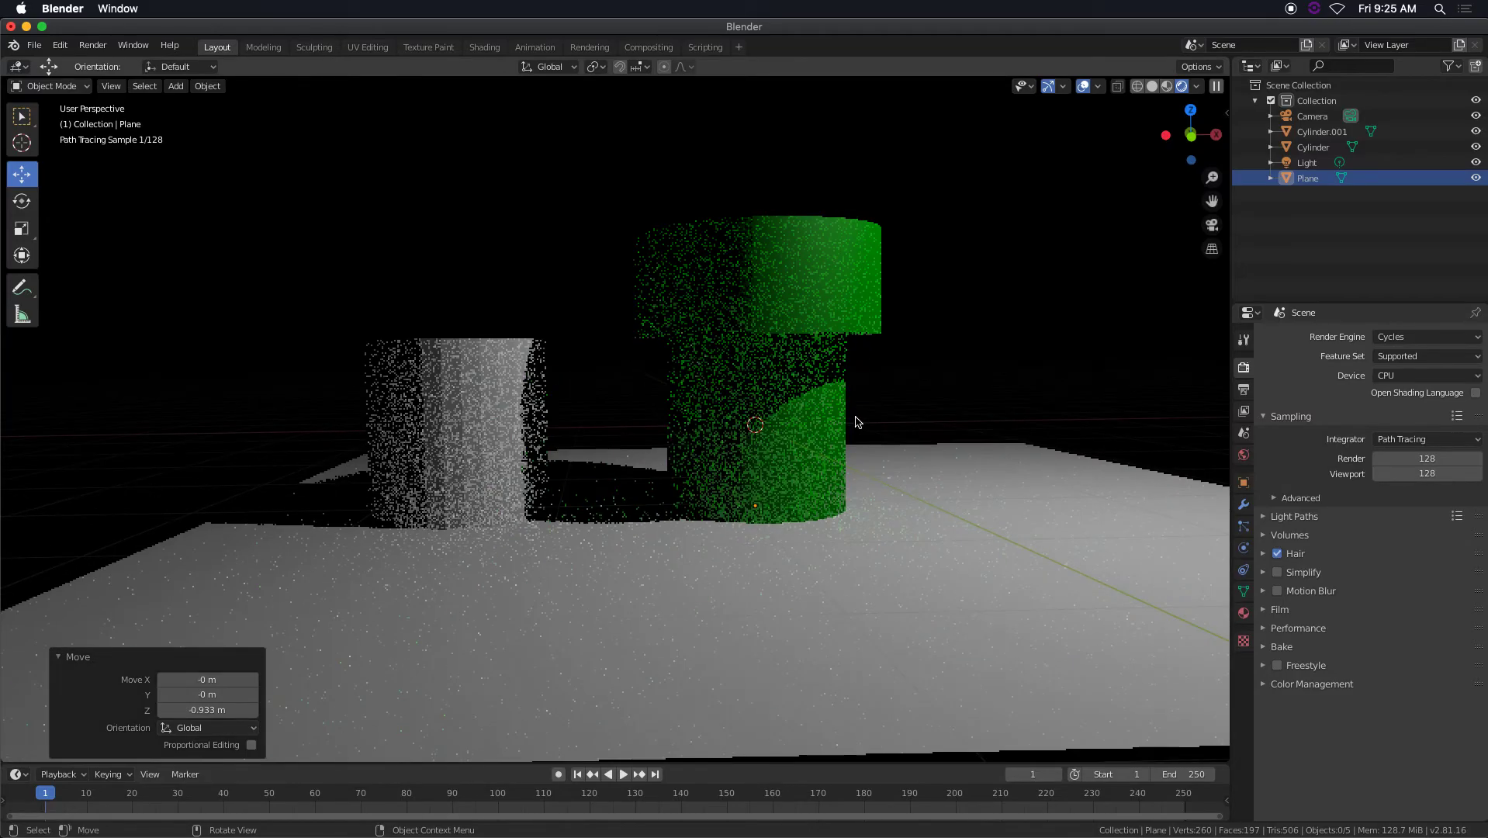
{"action": "scroll", "coordinate": [866, 424], "scroll_direction": "down", "scroll_amount": 1}
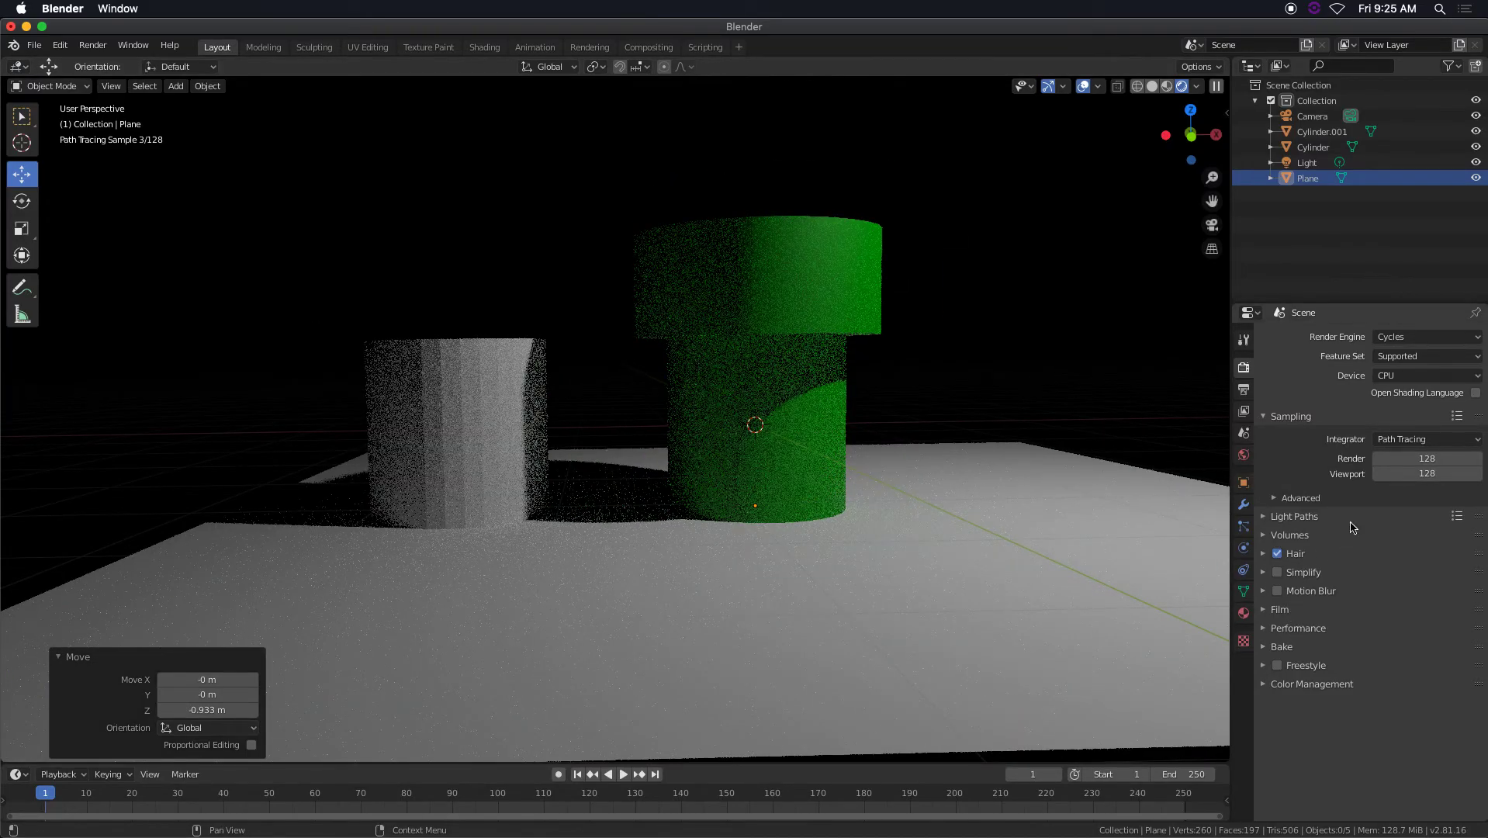
Set the Cycles viewport samples to 32 and switch the render engine to Eevee.
{"action": "left_click", "coordinate": [1418, 472]}
{"action": "type", "text": "32"}
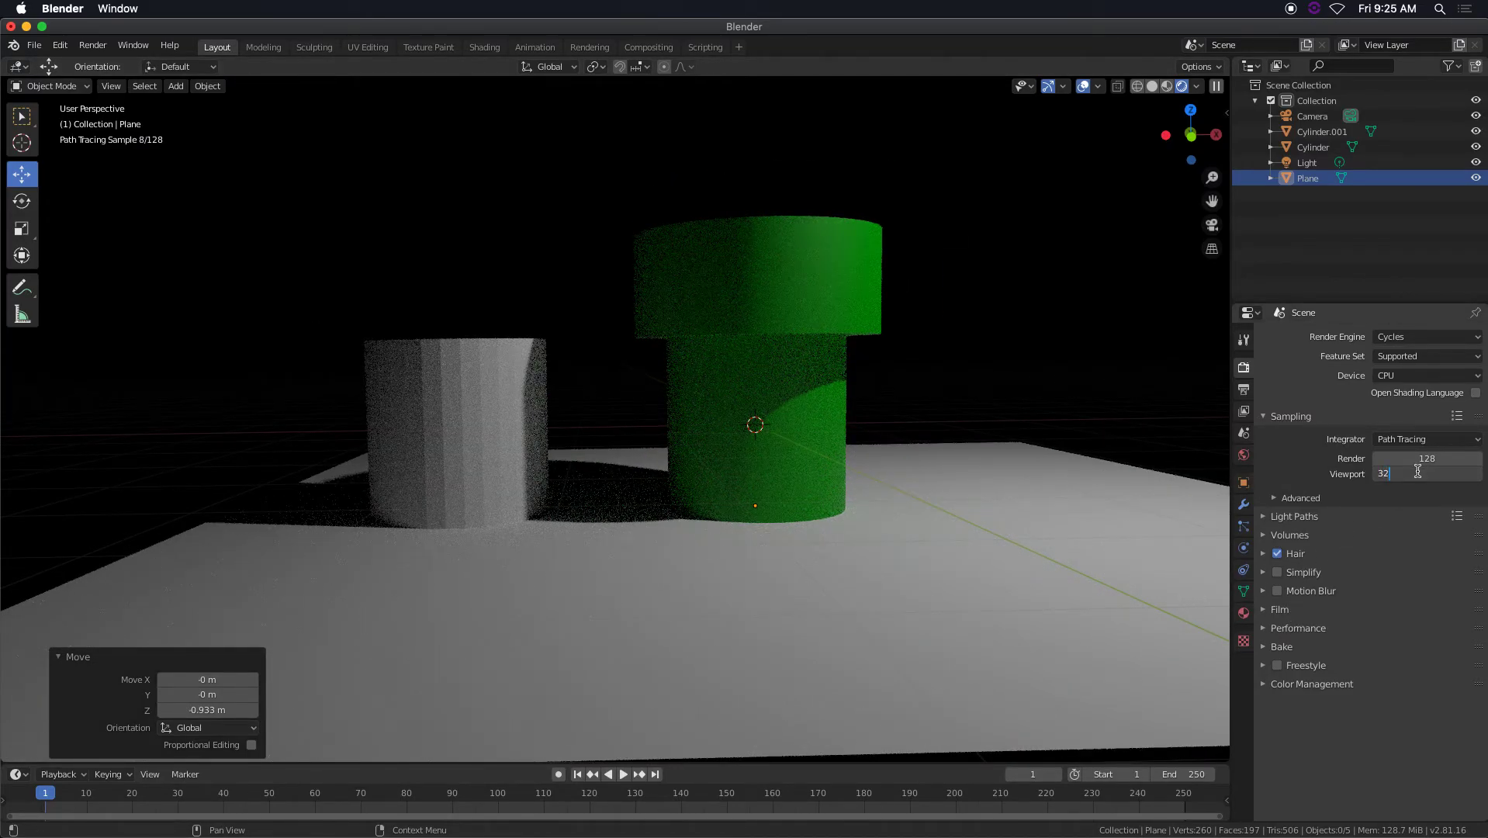
{"action": "key", "text": "Return"}
{"action": "left_click", "coordinate": [1397, 337]}
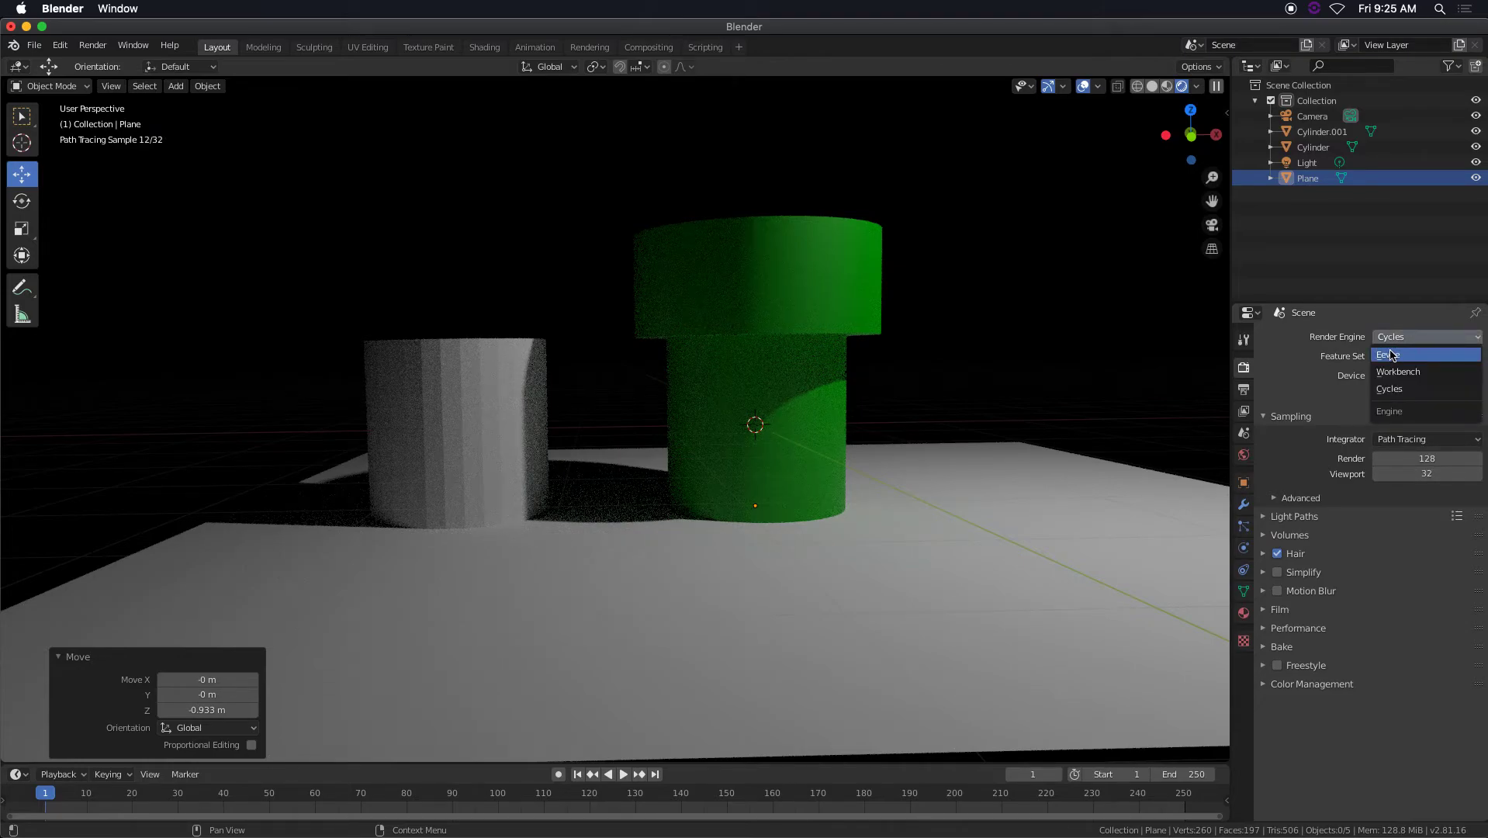
{"action": "left_click", "coordinate": [1391, 354]}
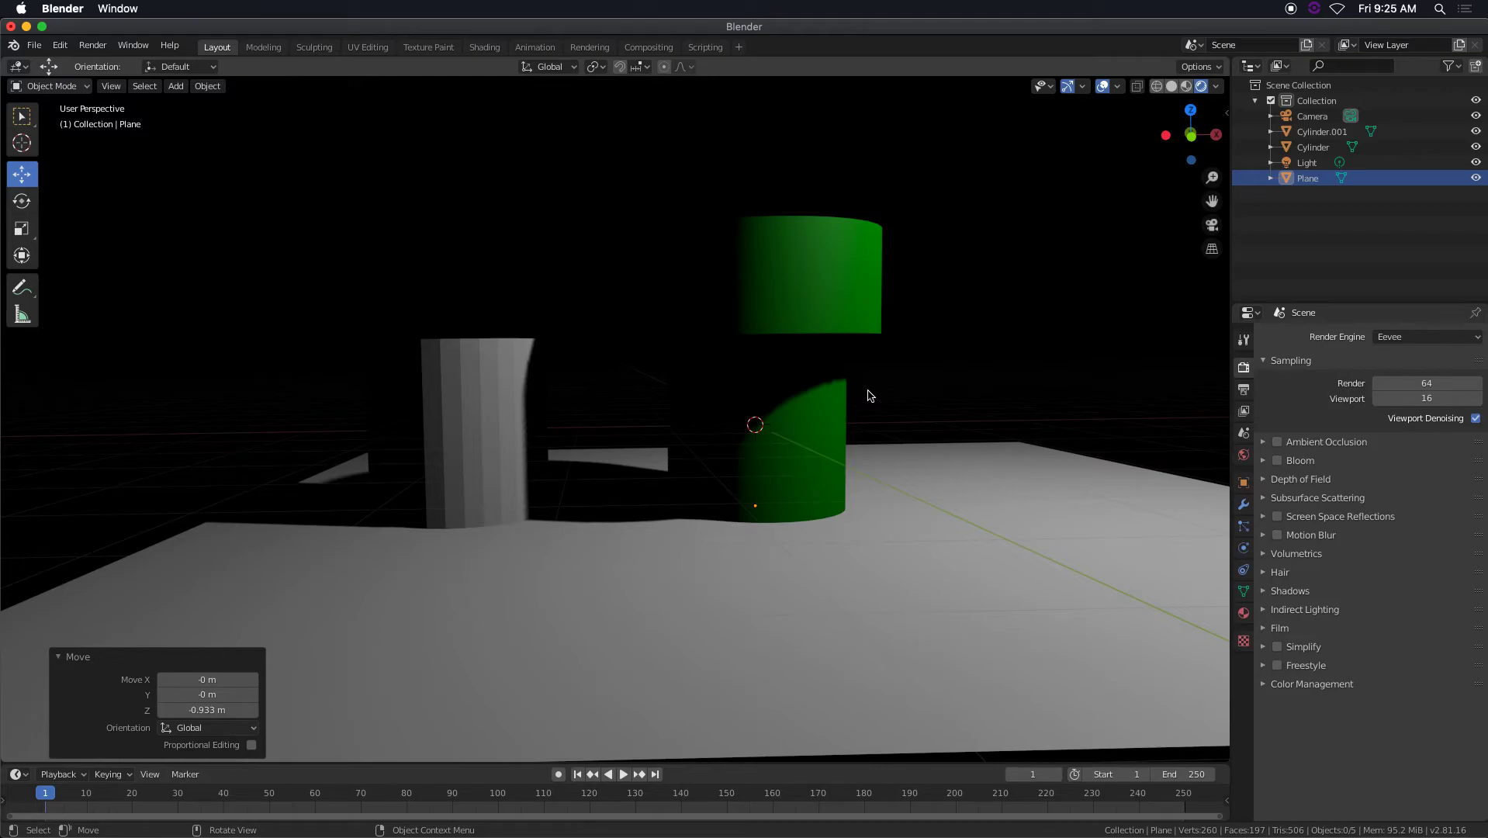
Enable Ambient Occlusion and Bloom, expand the Bloom settings, and inspect the pipe and cylinder from behind.
{"action": "left_click", "coordinate": [1278, 443]}
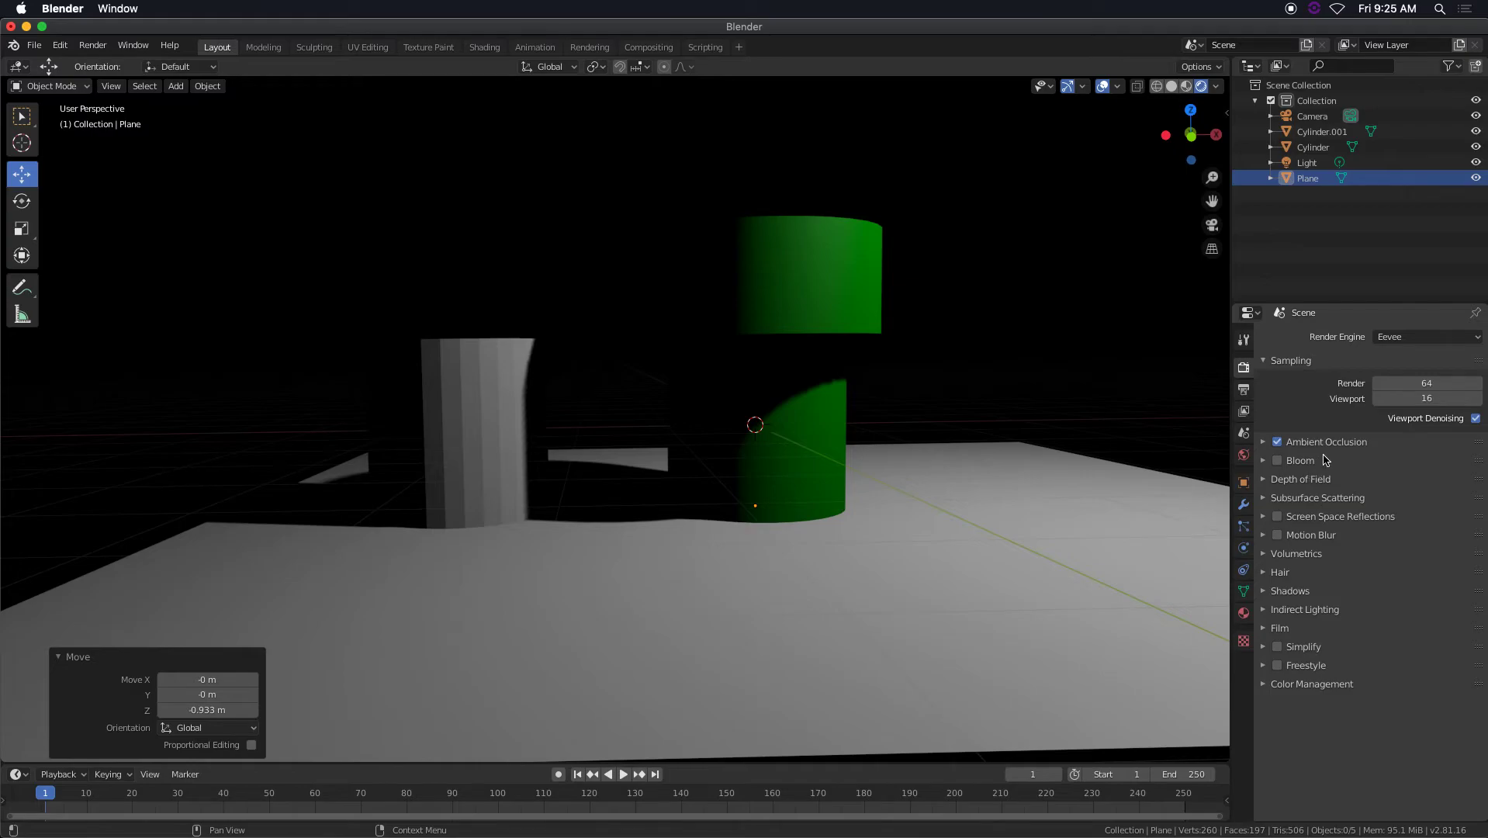
{"action": "left_click", "coordinate": [1278, 462]}
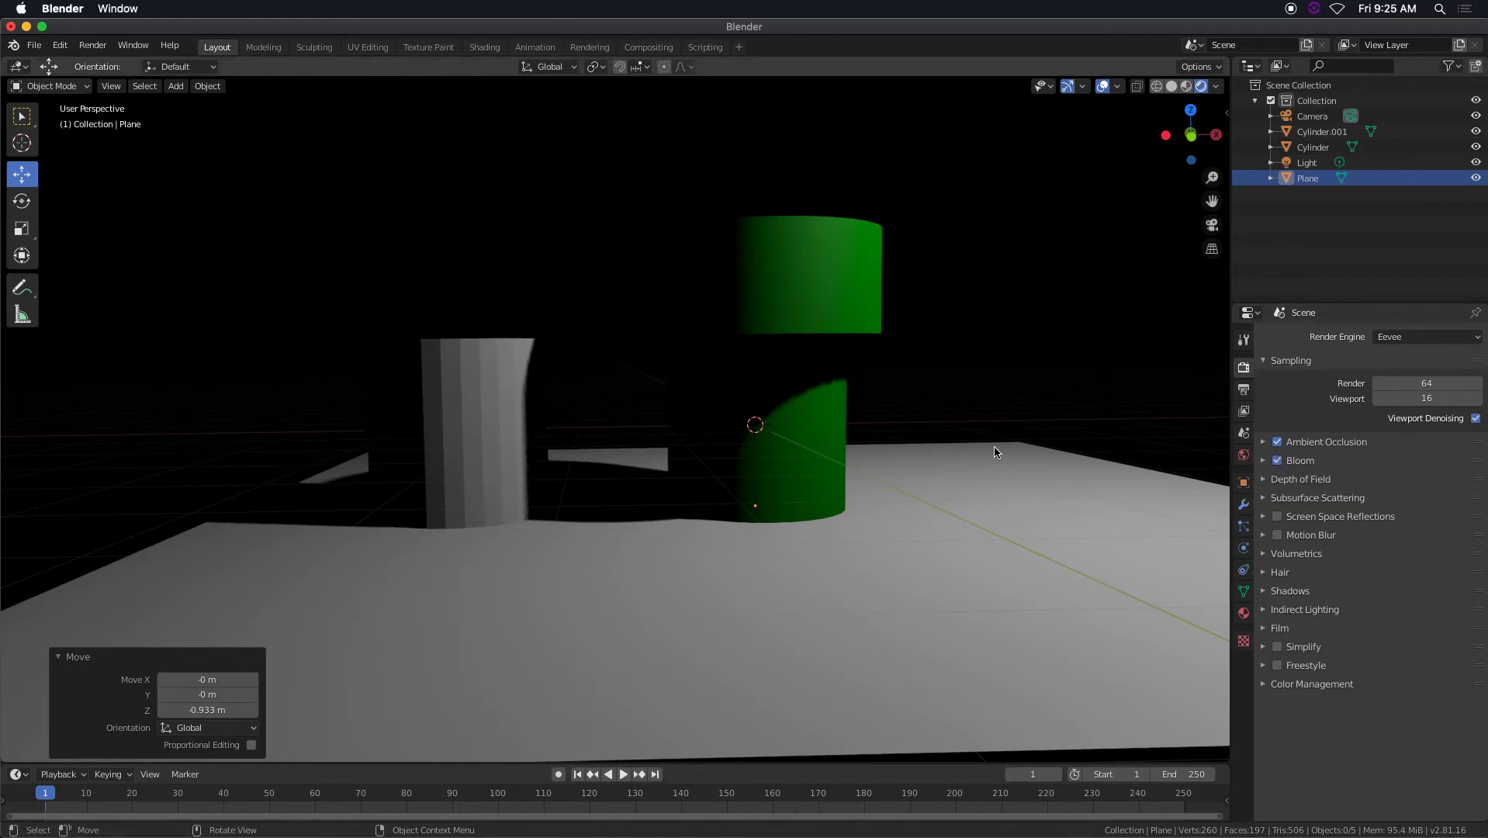
{"action": "left_click", "coordinate": [1263, 460]}
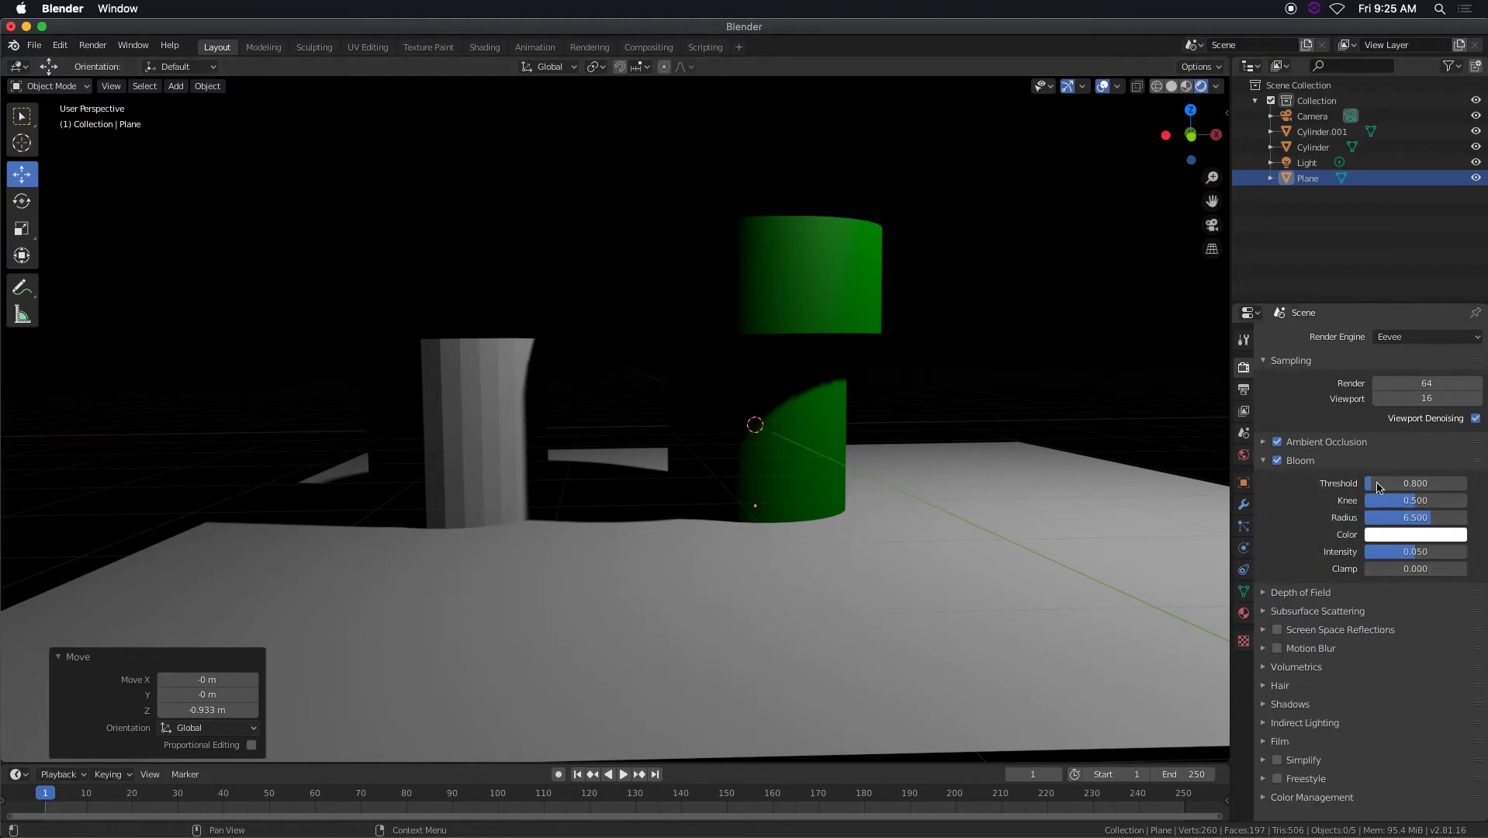
{"action": "scroll", "coordinate": [768, 394], "scroll_direction": "down", "scroll_amount": 2}
{"action": "middle_click_drag", "start_coordinate": [794, 406], "coordinate": [996, 422]}
{"action": "mouse_move", "coordinate": [792, 384]}
{"action": "middle_mouse_down"}
{"action": "mouse_move", "coordinate": [735, 390]}
{"action": "mouse_move", "coordinate": [807, 409]}
{"action": "middle_mouse_up"}
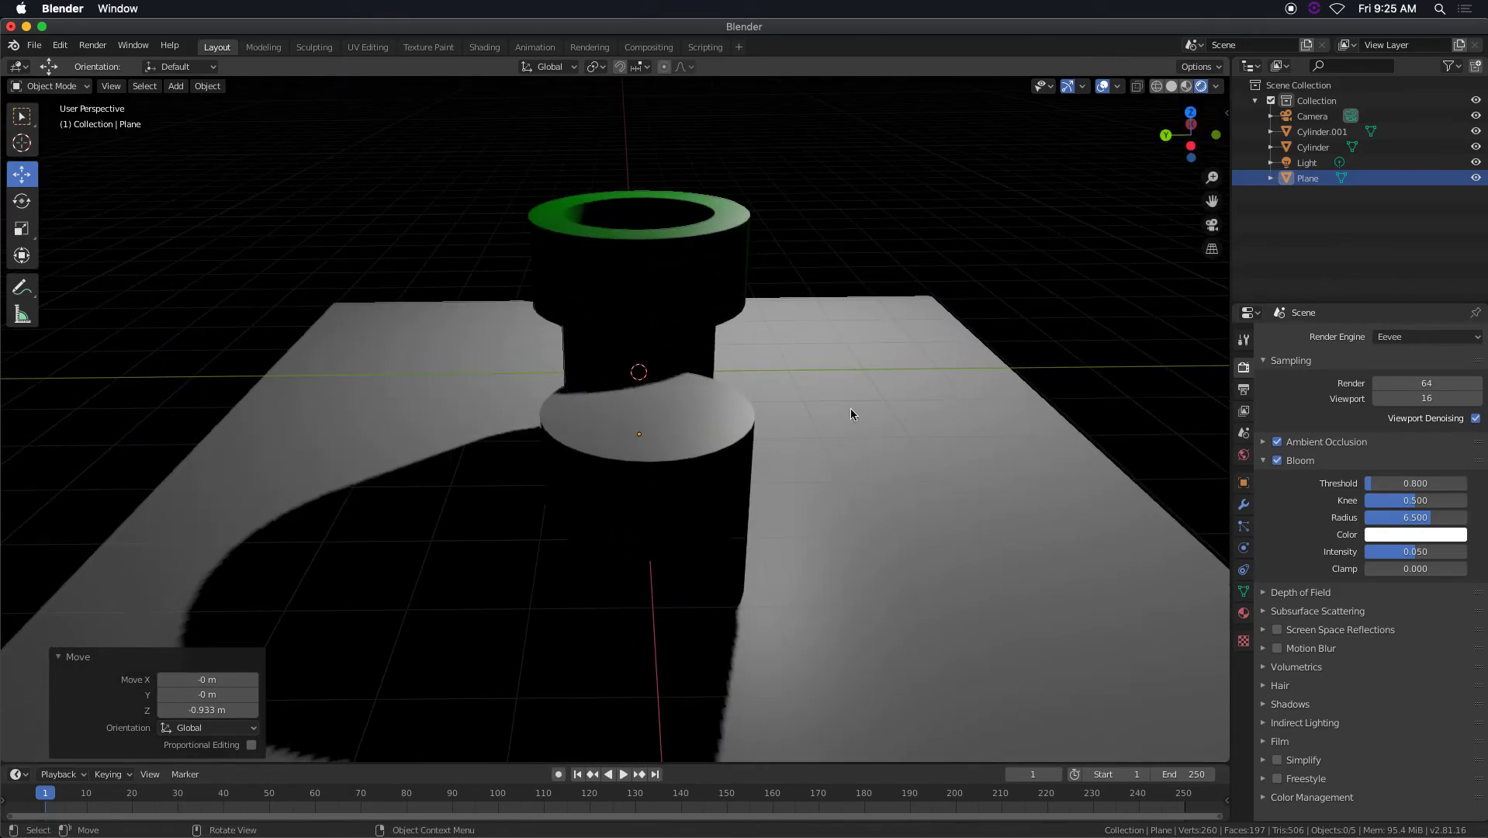
Toggle Bloom off and on to compare its effect, and examine the scene from near and far.
{"action": "left_click", "coordinate": [1278, 461]}
{"action": "left_click", "coordinate": [1278, 461]}
{"action": "left_click", "coordinate": [1278, 461]}
{"action": "left_click", "coordinate": [1278, 461]}
{"action": "middle_click_drag", "start_coordinate": [900, 435], "coordinate": [744, 391]}
{"action": "scroll", "coordinate": [787, 399], "scroll_direction": "down", "scroll_amount": 3}
{"action": "scroll", "coordinate": [787, 396], "scroll_direction": "up", "scroll_amount": 5}
{"action": "scroll", "coordinate": [787, 396], "scroll_direction": "down", "scroll_amount": 10}
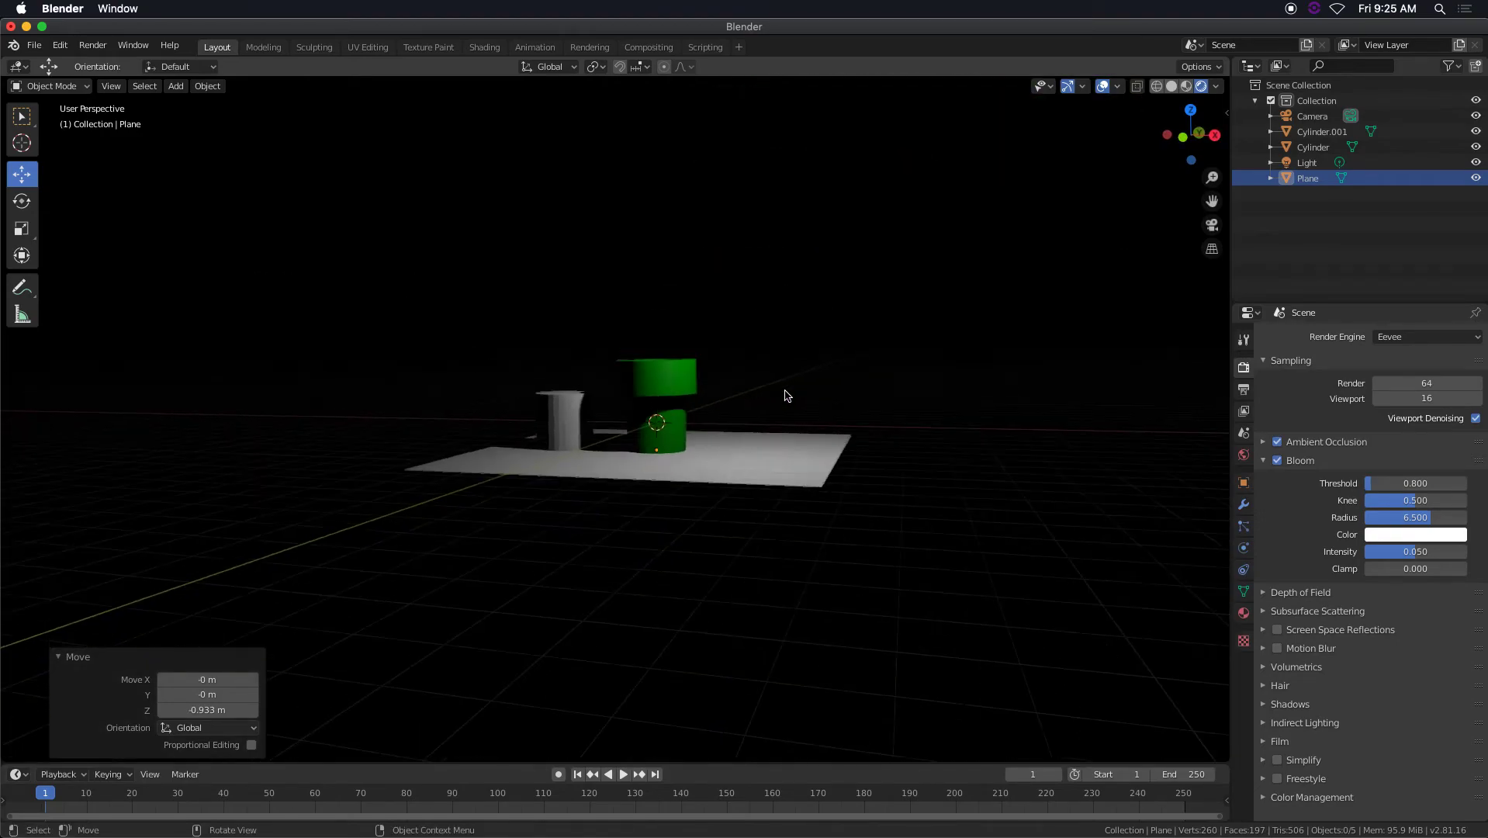
{"action": "scroll", "coordinate": [739, 384], "scroll_direction": "up", "scroll_amount": 5}
{"action": "scroll", "coordinate": [1122, 485], "scroll_direction": "down", "scroll_amount": 1}
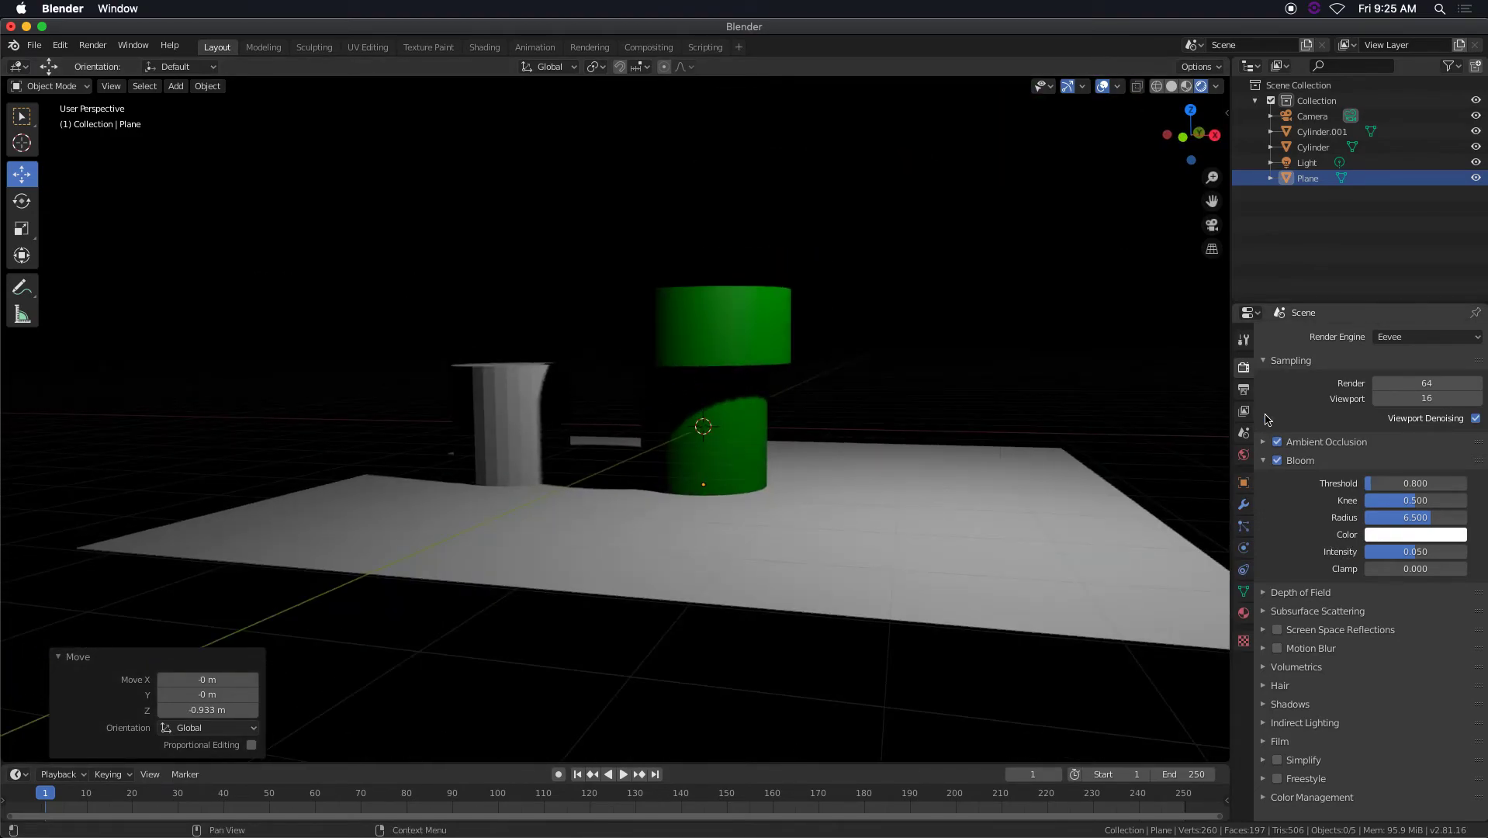
{"action": "scroll", "coordinate": [952, 473], "scroll_direction": "down", "scroll_amount": 2}
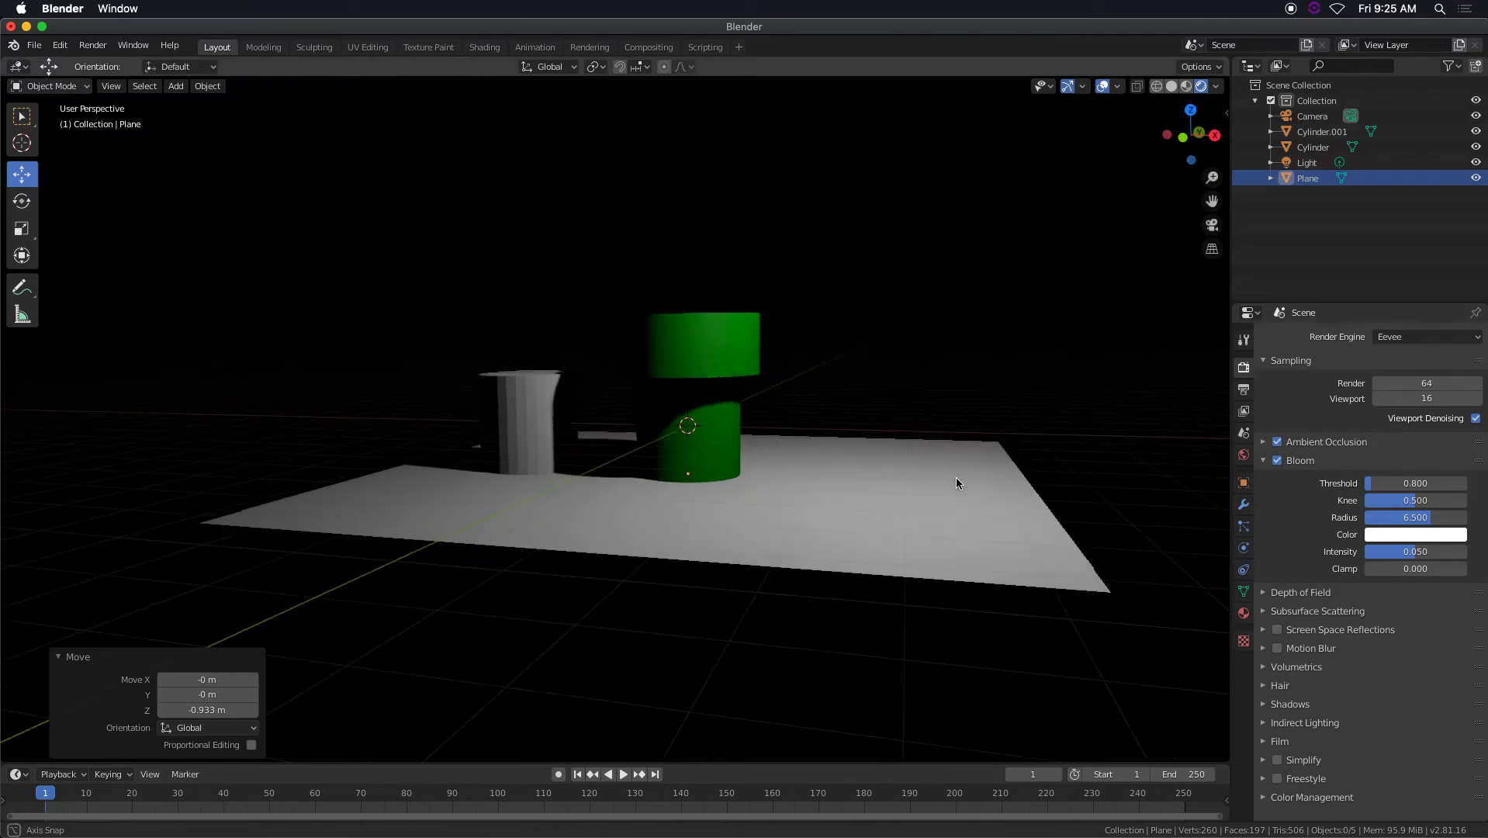
Select the floor plane and give it a new material.
{"action": "middle_click_drag", "start_coordinate": [952, 474], "coordinate": [898, 482]}
{"action": "scroll", "coordinate": [897, 481], "scroll_direction": "up", "scroll_amount": 5}
{"action": "scroll", "coordinate": [962, 508], "scroll_direction": "down", "scroll_amount": 4}
{"action": "scroll", "coordinate": [973, 515], "scroll_direction": "up", "scroll_amount": 1}
{"action": "left_click", "coordinate": [977, 522]}
{"action": "left_click", "coordinate": [1243, 613]}
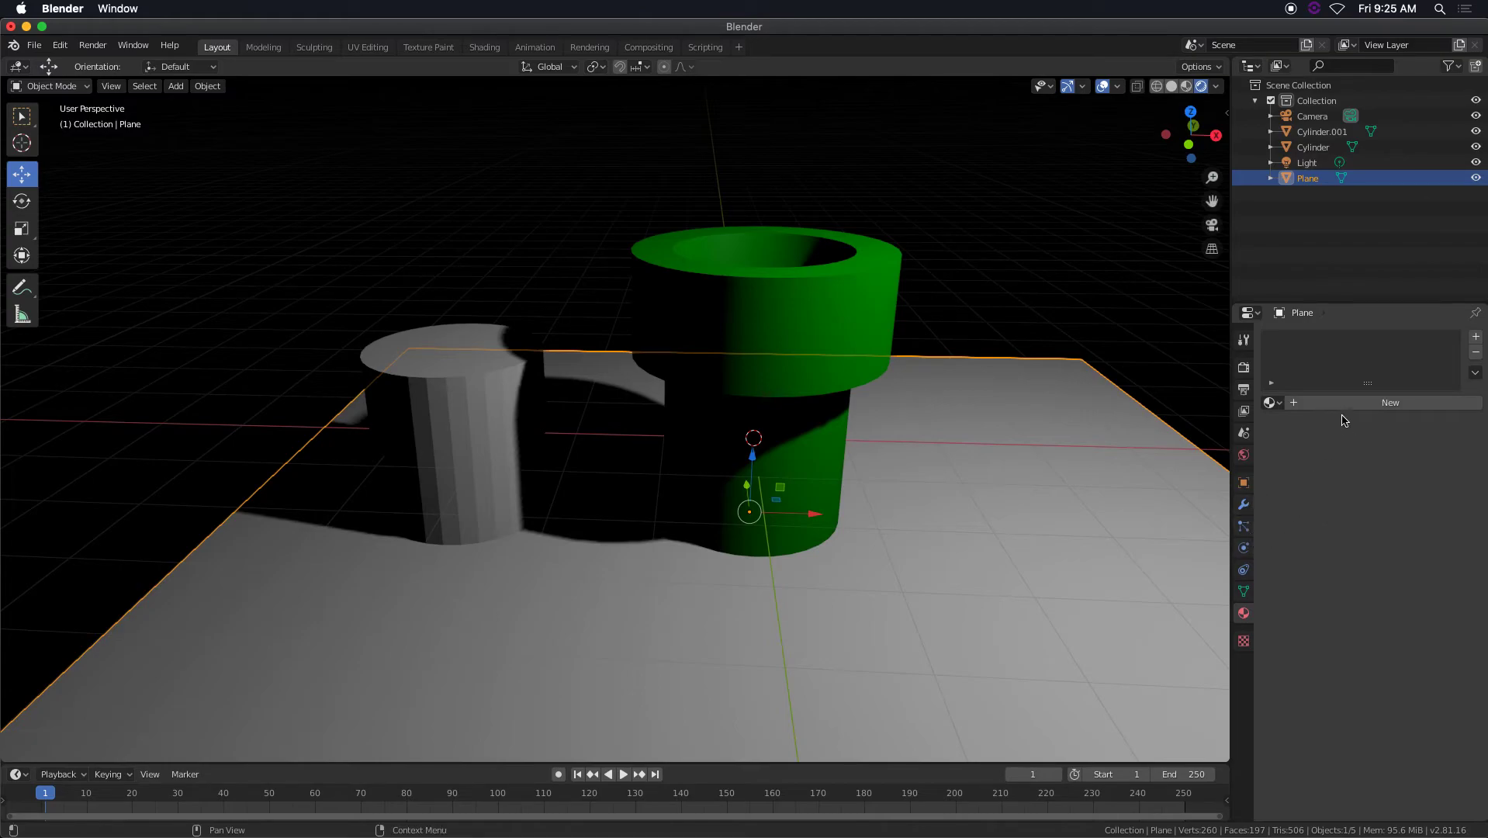
{"action": "left_click", "coordinate": [1342, 407]}
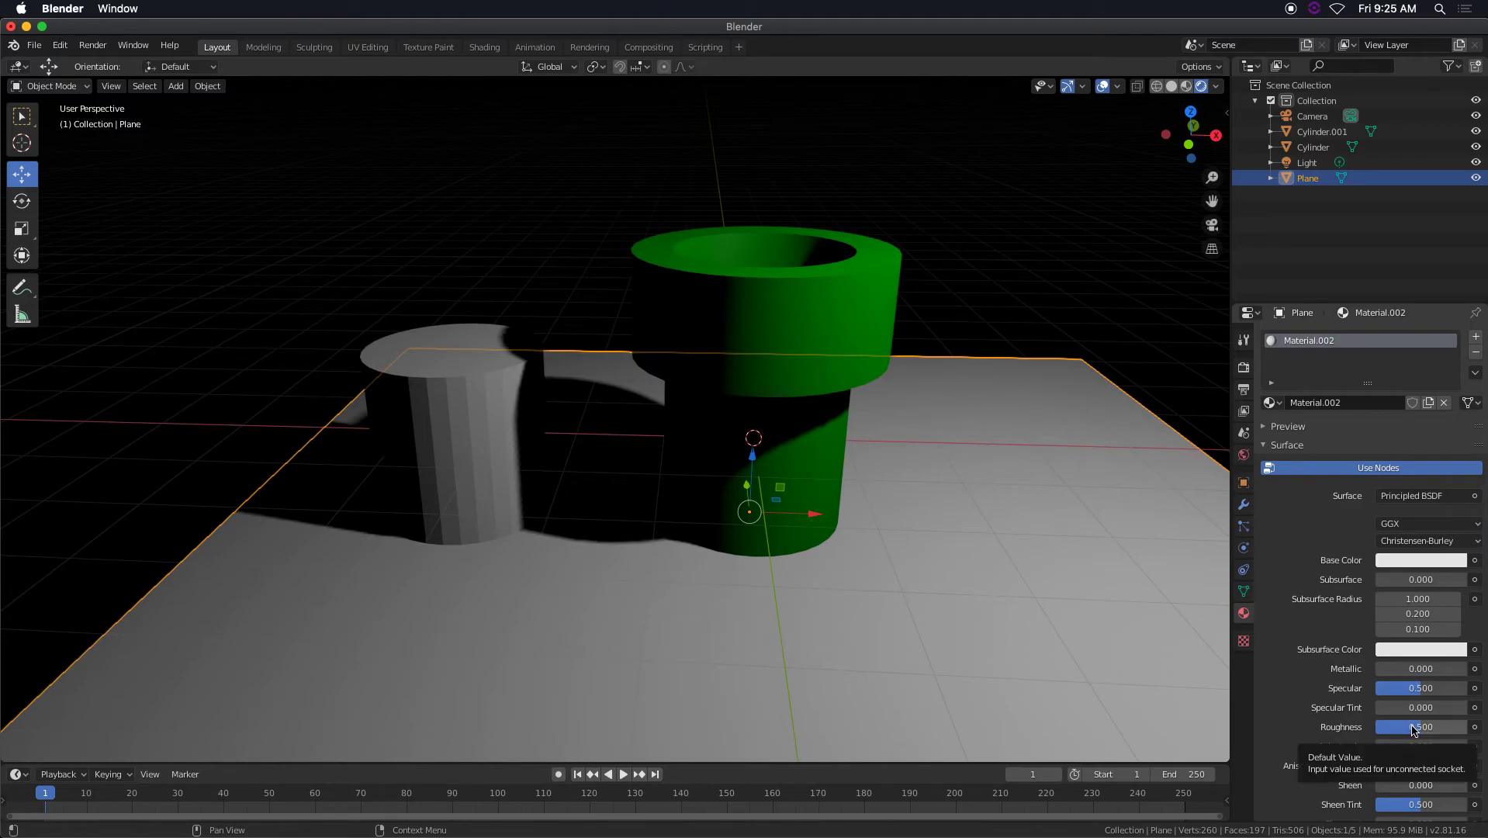
Enable Screen Space Reflections in the Eevee render settings and check the floor from a higher angle.
{"action": "left_click", "coordinate": [1243, 367]}
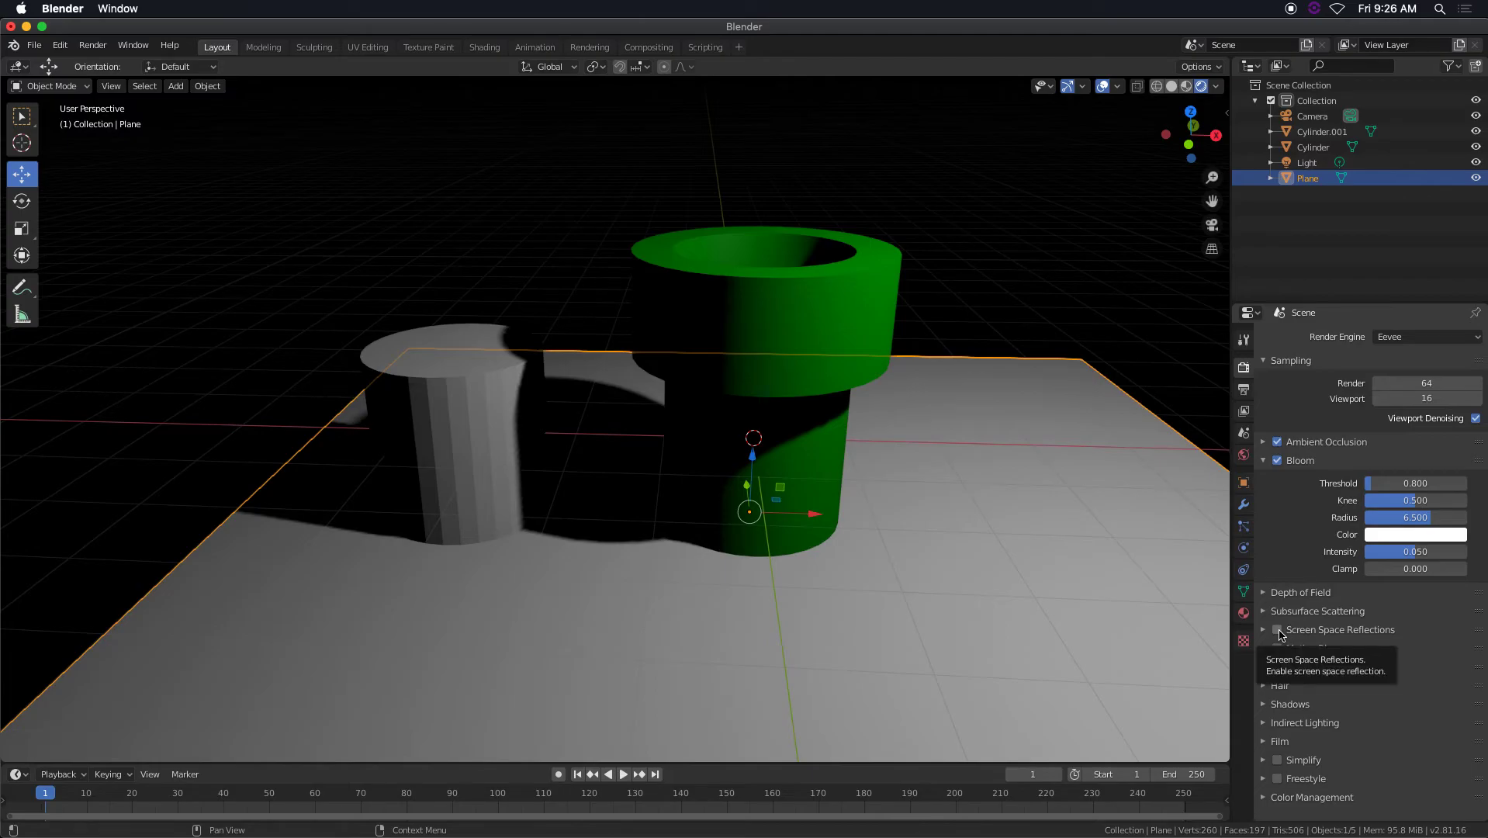
{"action": "left_click", "coordinate": [1278, 630]}
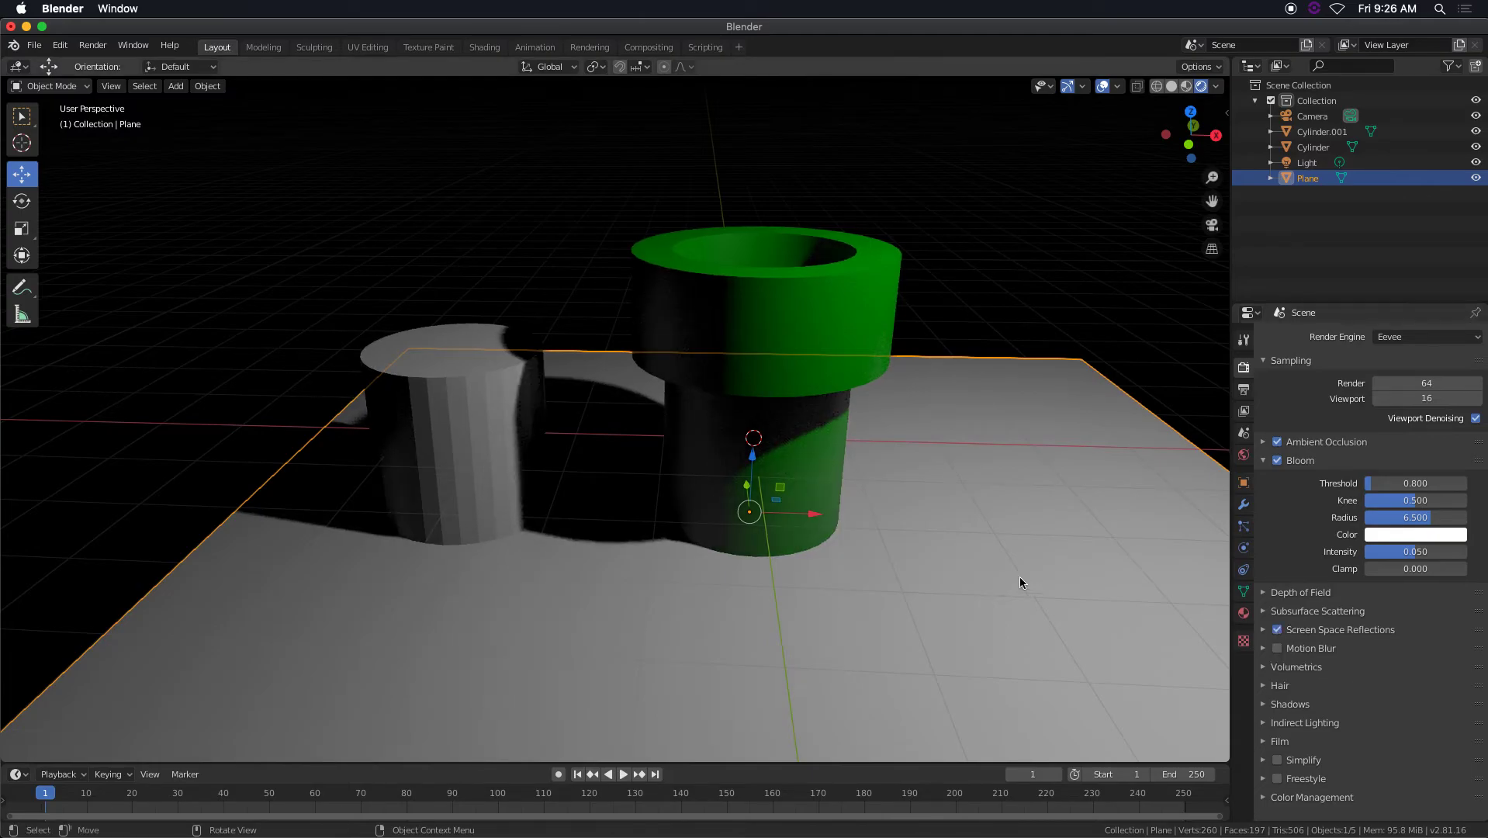
{"action": "scroll", "coordinate": [909, 536], "scroll_direction": "down", "scroll_amount": 2}
{"action": "middle_click_drag", "start_coordinate": [908, 536], "coordinate": [917, 548]}
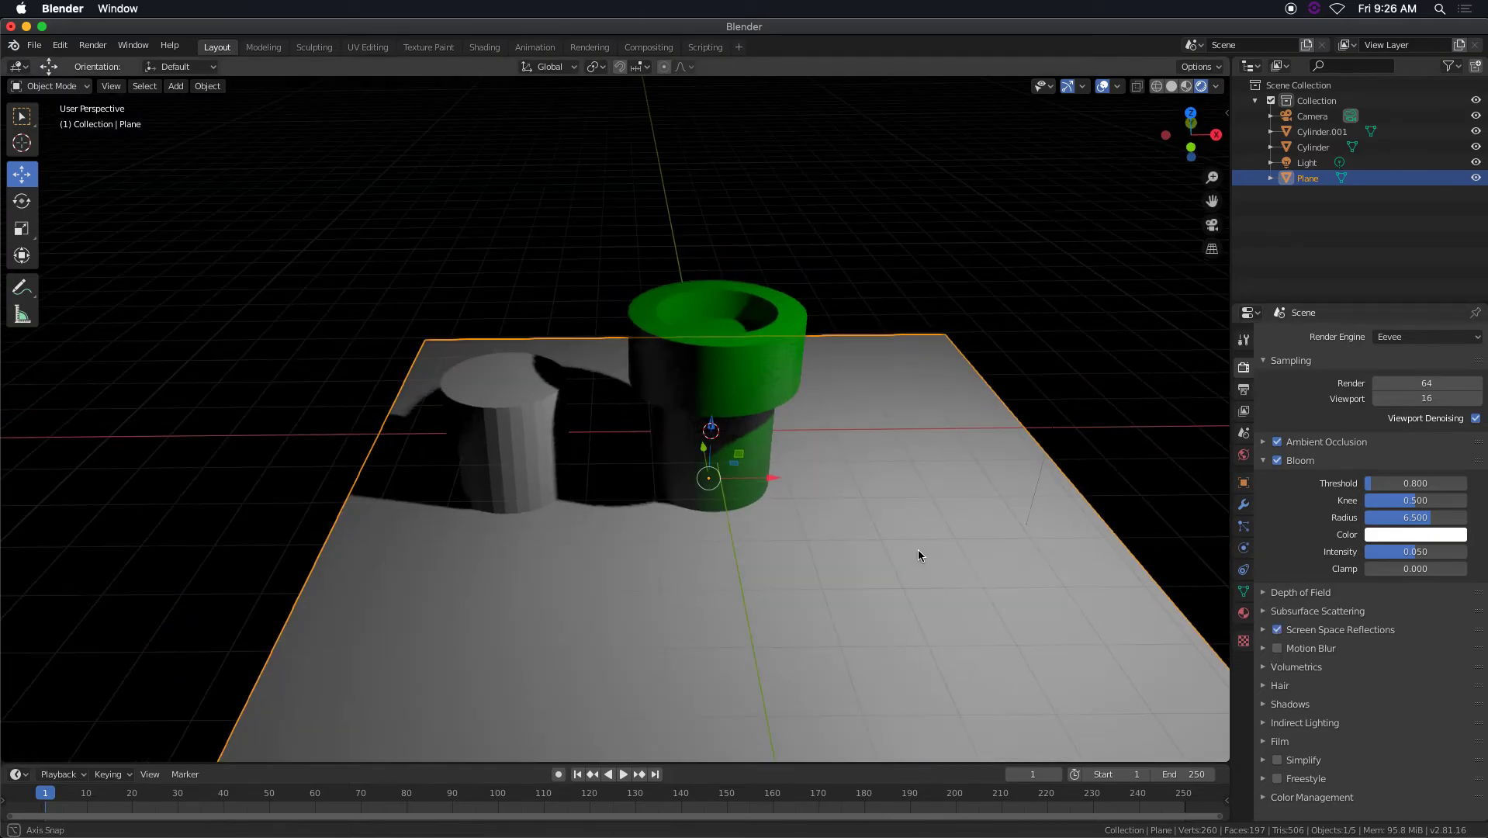
Set the floor material's roughness to 0.108 and darken its base color to gray.
{"action": "left_click", "coordinate": [1244, 613]}
{"action": "left_click_drag", "start_coordinate": [1411, 726], "coordinate": [1388, 727]}
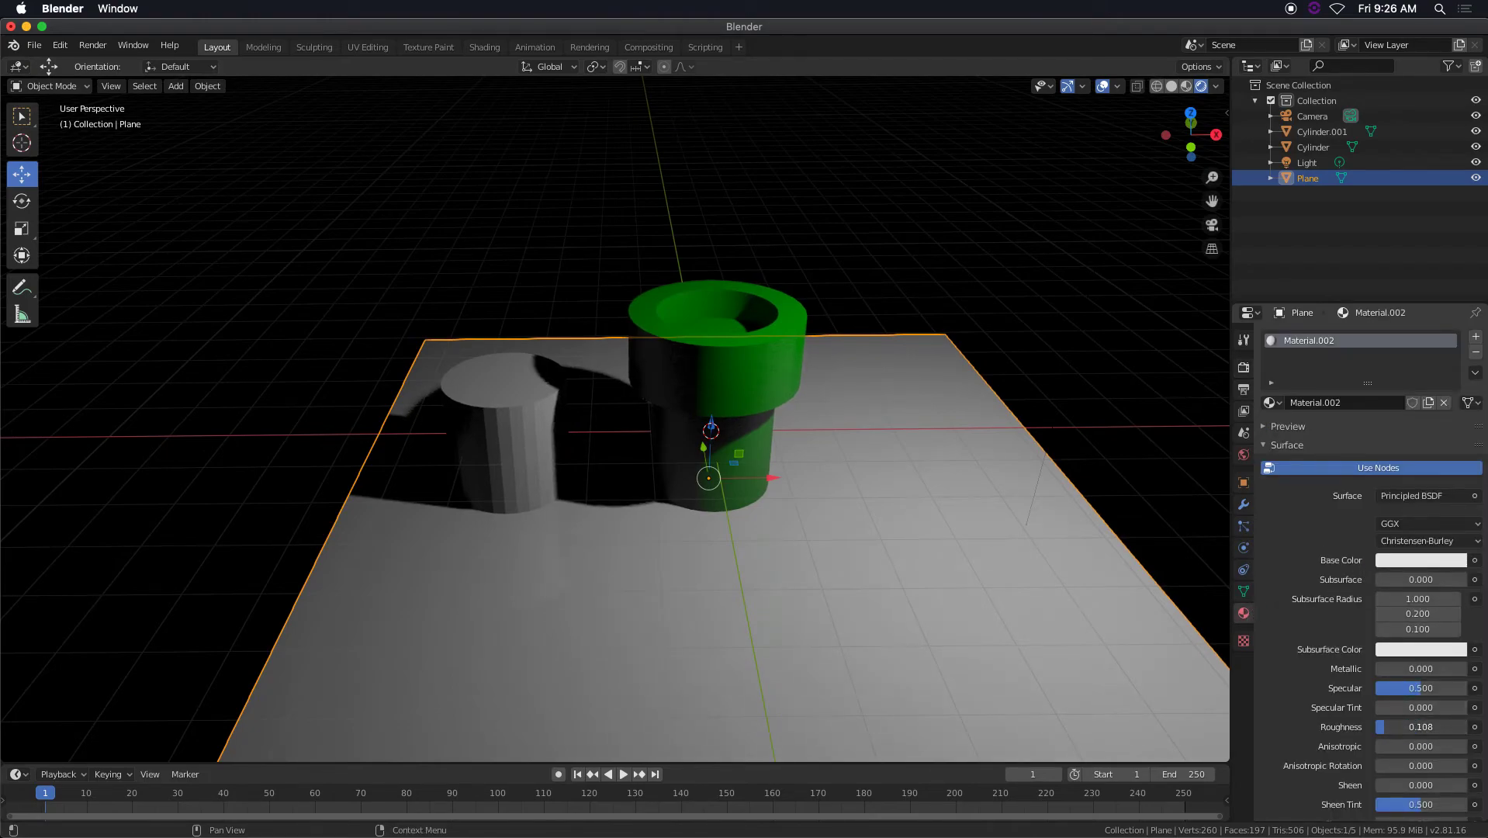
{"action": "mouse_move", "coordinate": [886, 504]}
{"action": "middle_mouse_down"}
{"action": "mouse_move", "coordinate": [922, 492]}
{"action": "mouse_move", "coordinate": [836, 483]}
{"action": "mouse_move", "coordinate": [870, 436]}
{"action": "mouse_move", "coordinate": [849, 476]}
{"action": "middle_mouse_up"}
{"action": "left_click", "coordinate": [1421, 558]}
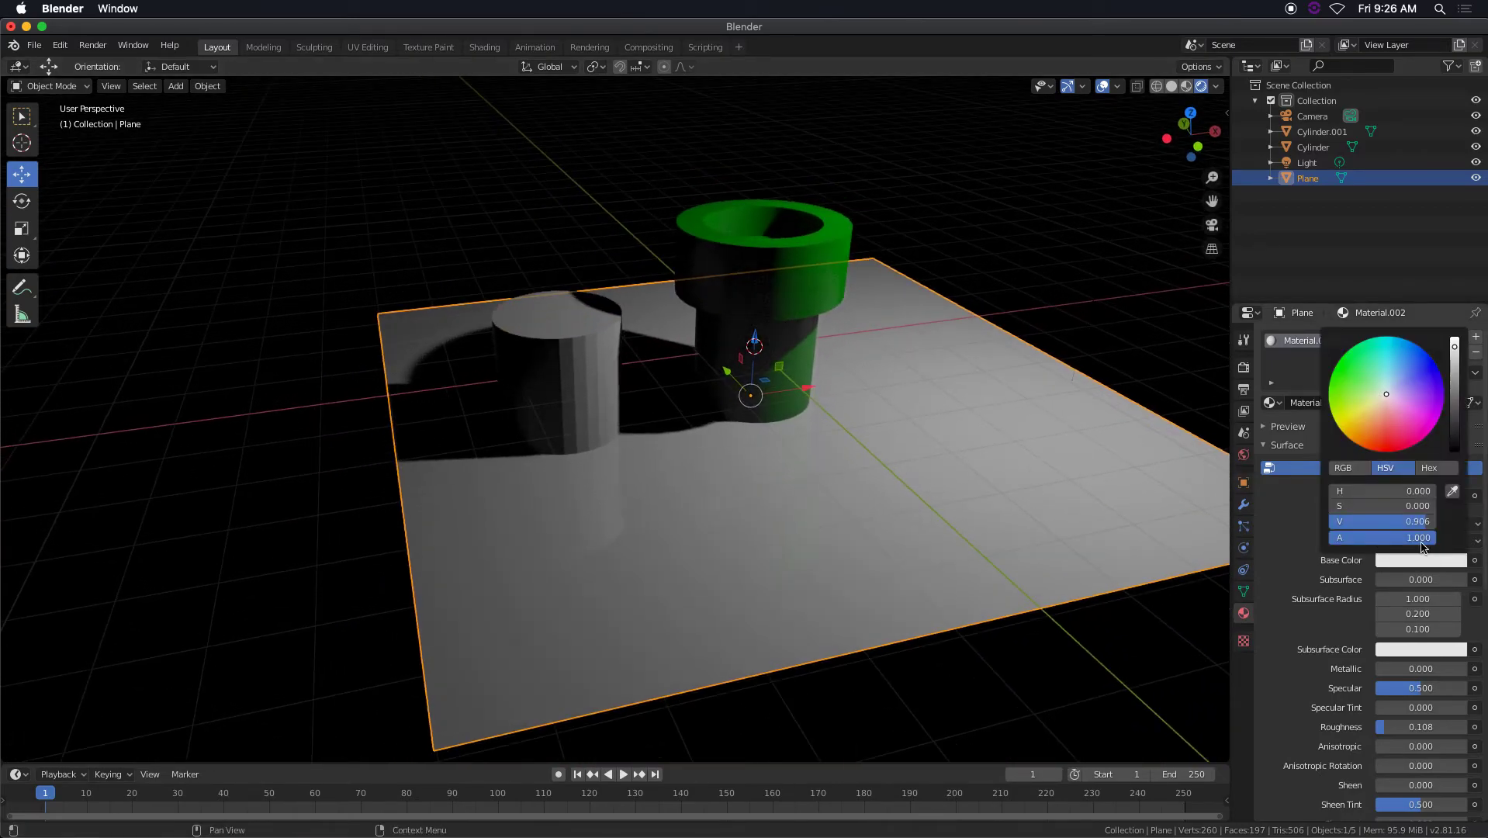
{"action": "left_click_drag", "start_coordinate": [1454, 357], "coordinate": [1454, 400]}
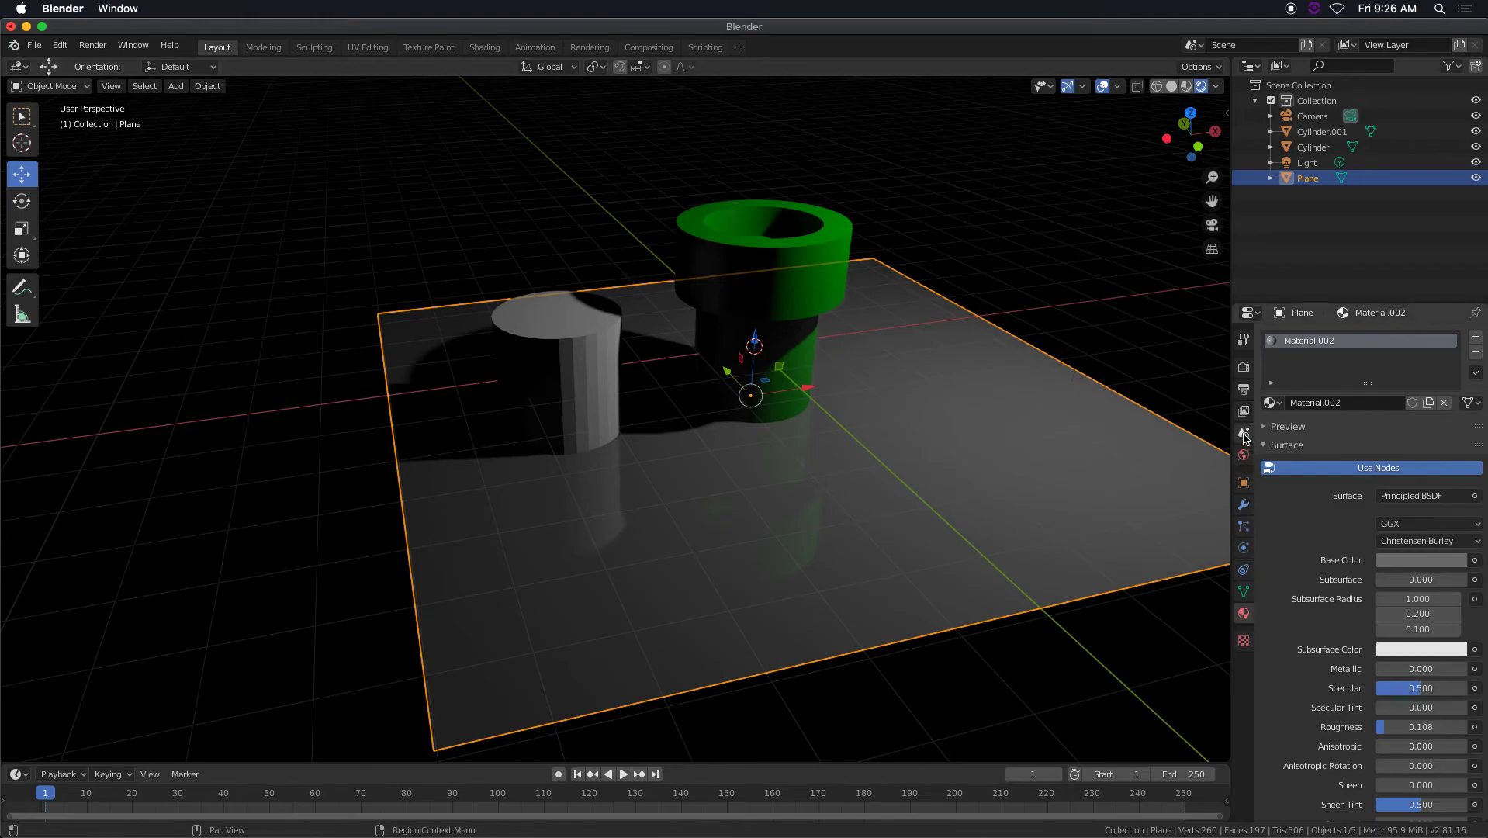
Toggle Screen Space Reflections off and on to compare the floor's reflections, and expand the Subsurface Scattering settings.
{"action": "left_click", "coordinate": [1244, 368]}
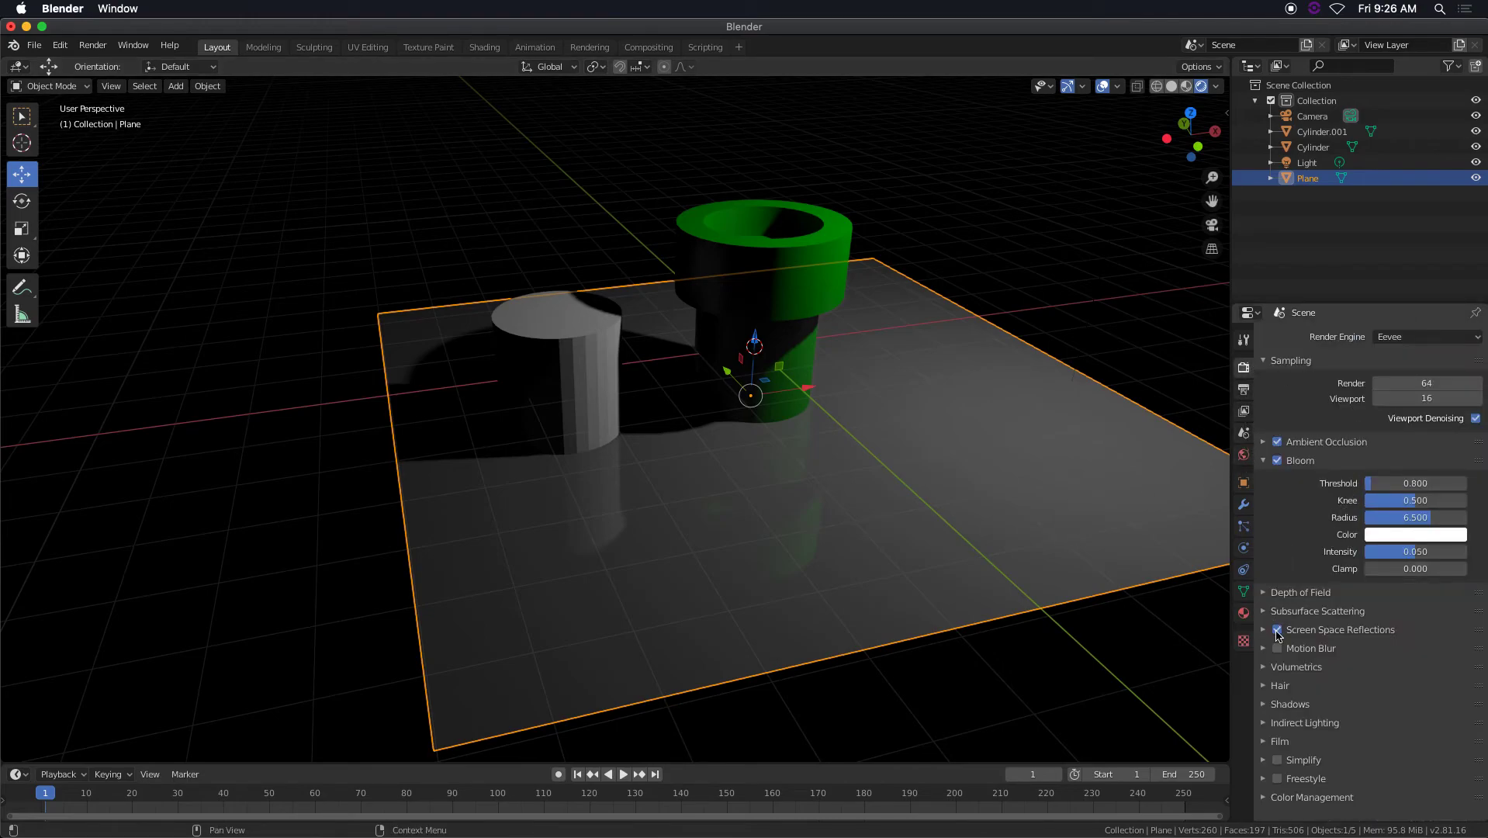
{"action": "left_click", "coordinate": [1277, 630]}
{"action": "left_click", "coordinate": [1278, 630]}
{"action": "left_click", "coordinate": [1265, 612]}
{"action": "left_click", "coordinate": [1264, 612]}
{"action": "left_click", "coordinate": [1265, 612]}
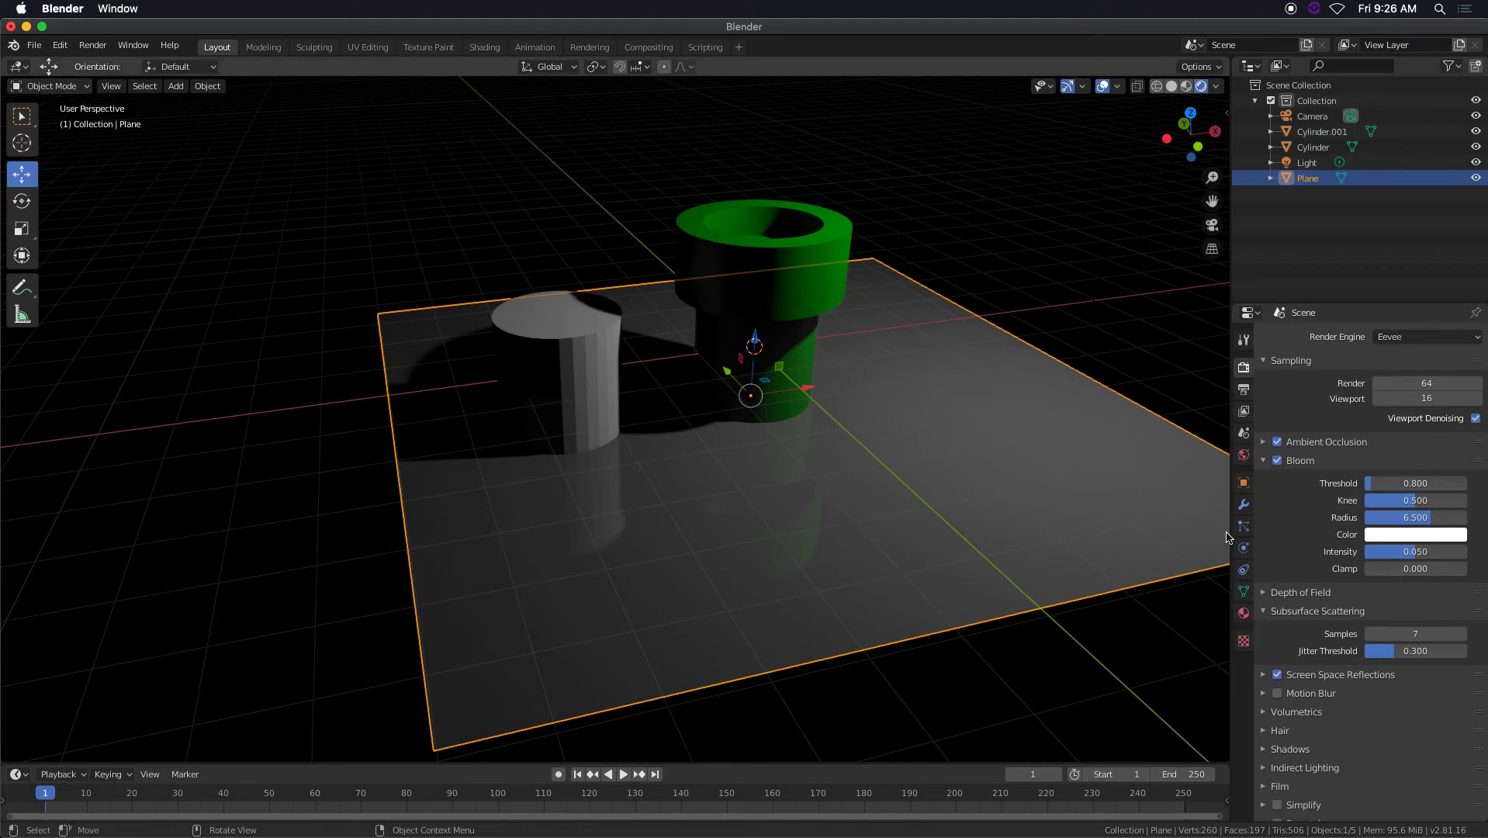
Collapse the Bloom settings and briefly check the Depth of Field settings.
{"action": "left_click", "coordinate": [1264, 460]}
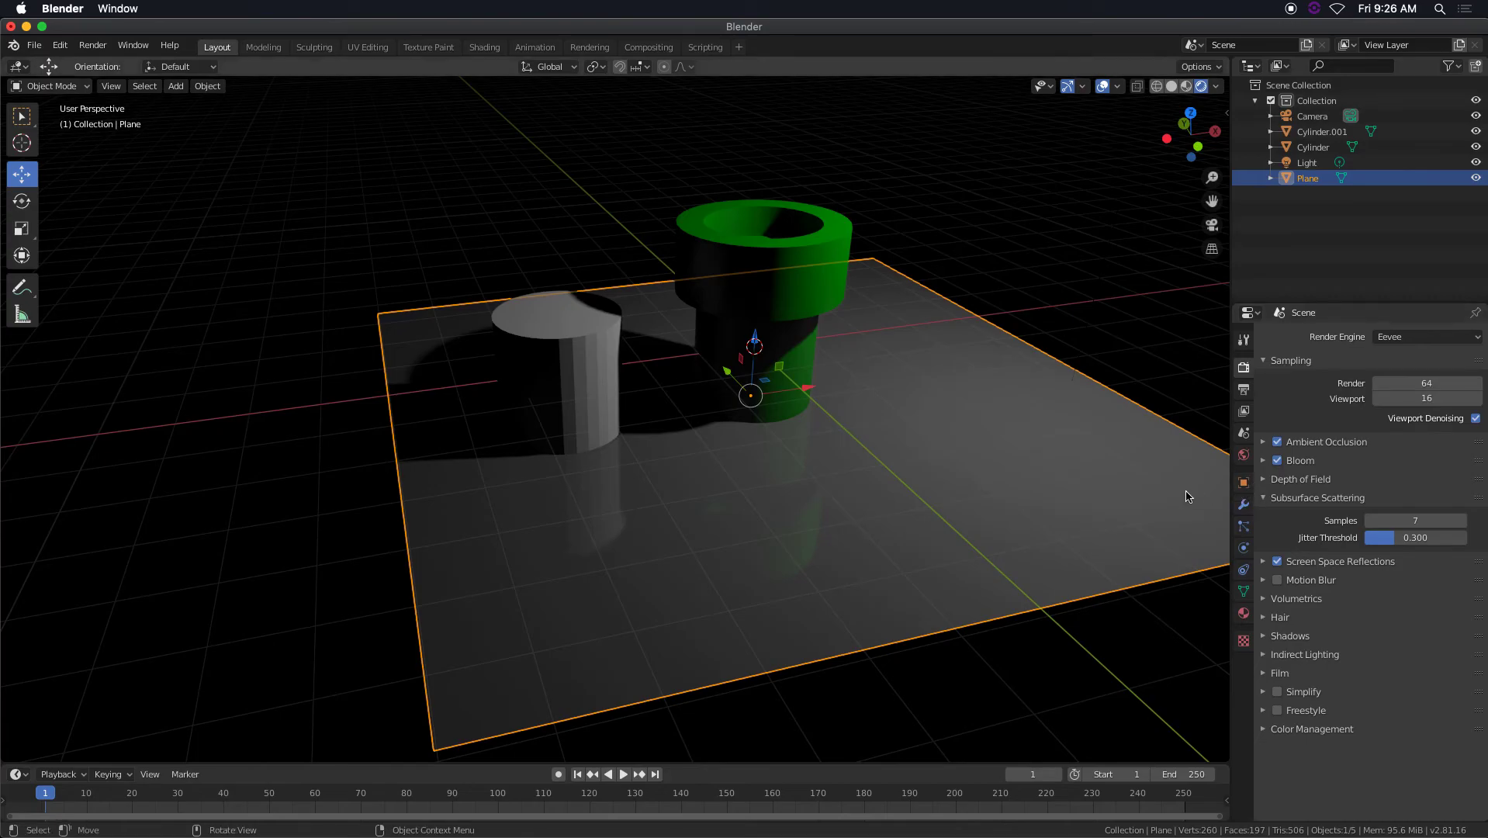
{"action": "scroll", "coordinate": [896, 476], "scroll_direction": "down", "scroll_amount": 2}
{"action": "middle_click_drag", "start_coordinate": [896, 475], "coordinate": [904, 475]}
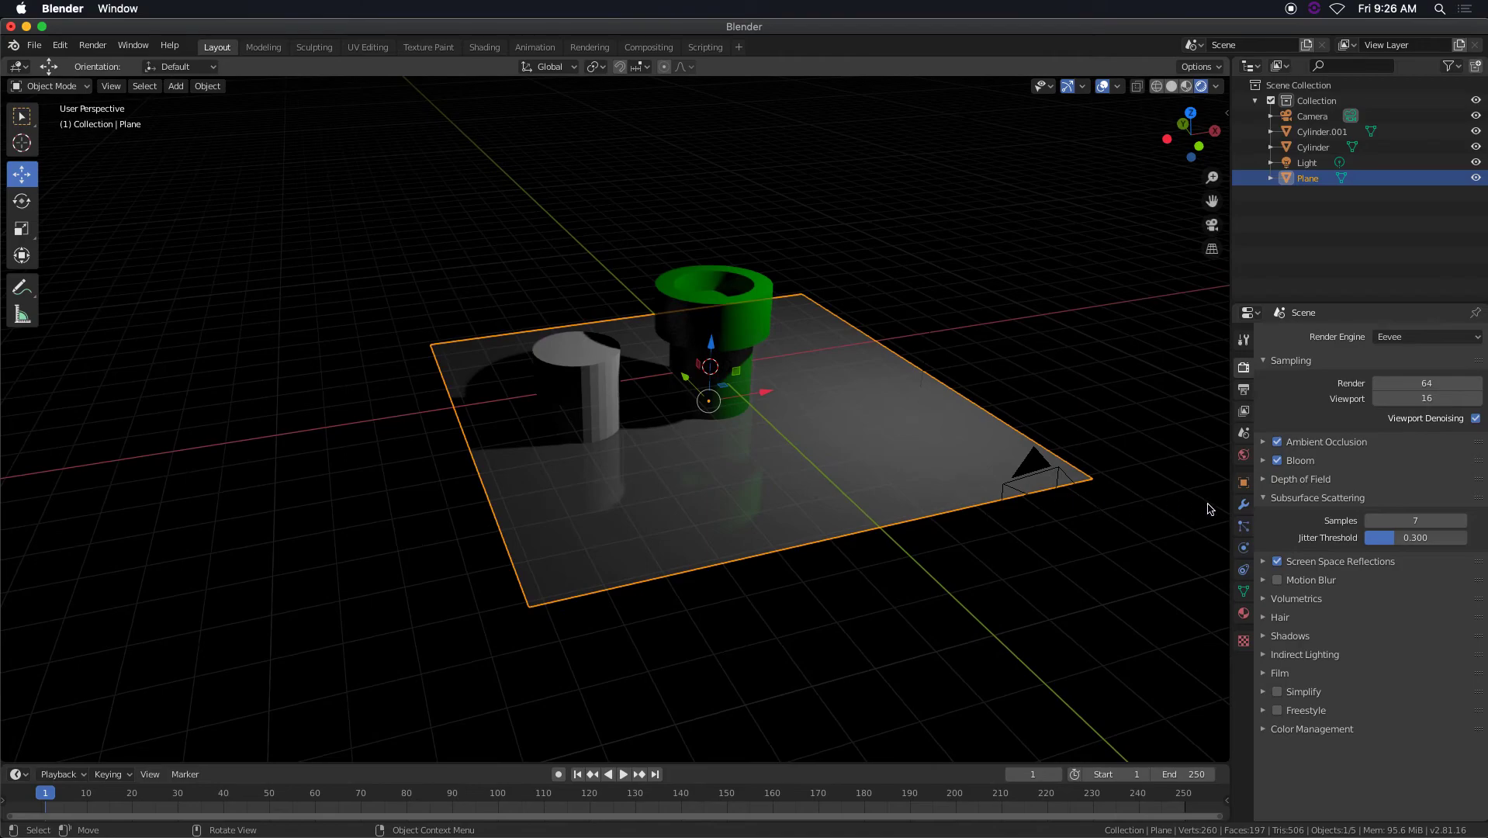
{"action": "left_click", "coordinate": [1265, 481]}
{"action": "left_click", "coordinate": [1265, 481]}
Examine the floor reflections from a lower angle and collapse the Subsurface Scattering settings.
{"action": "scroll", "coordinate": [860, 450], "scroll_direction": "up", "scroll_amount": 5}
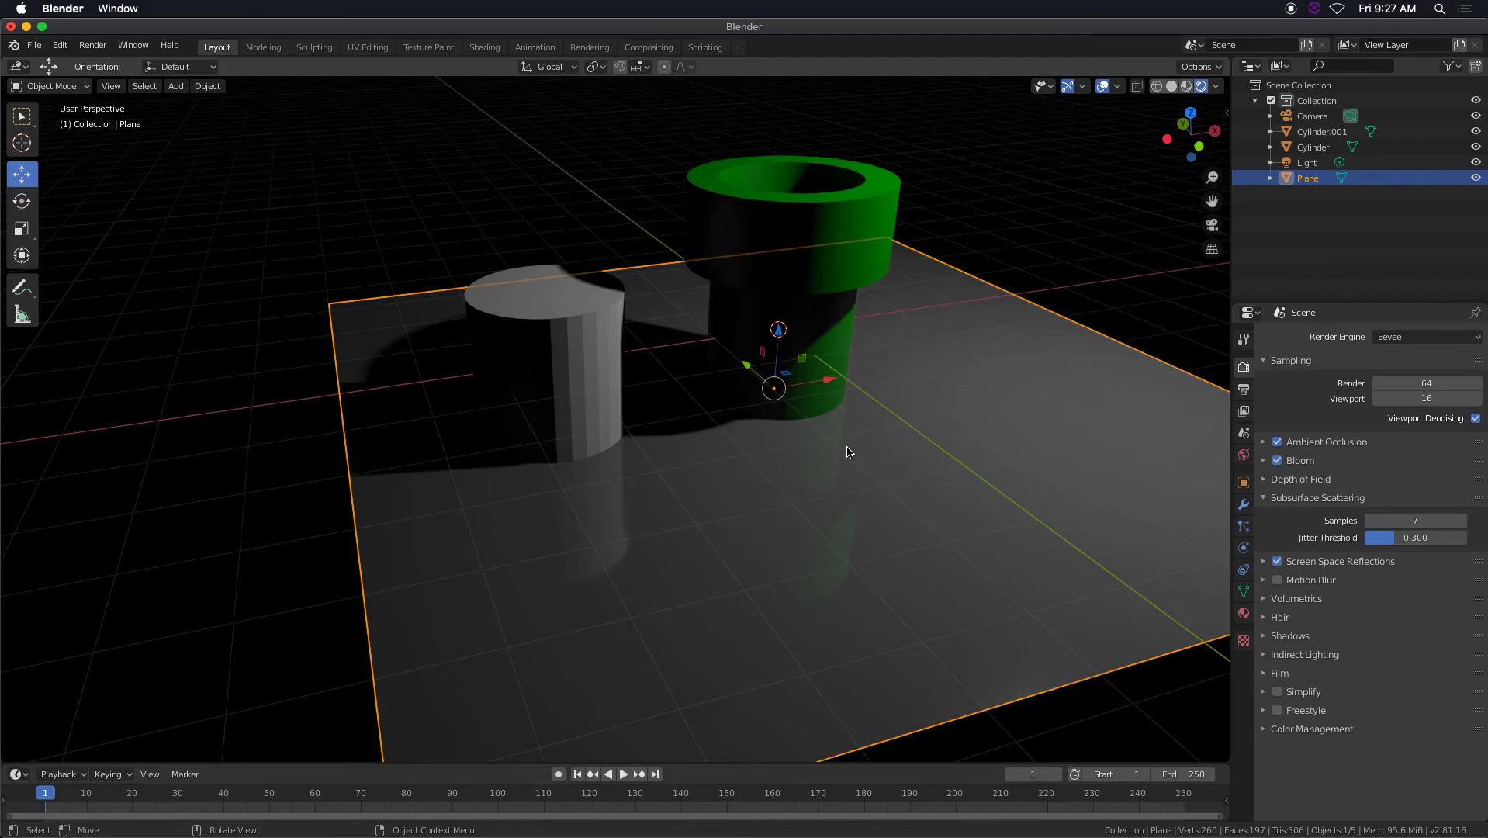
{"action": "middle_click_drag", "start_coordinate": [789, 440], "coordinate": [832, 515]}
{"action": "scroll", "coordinate": [887, 487], "scroll_direction": "down", "scroll_amount": 5}
{"action": "scroll", "coordinate": [848, 471], "scroll_direction": "up", "scroll_amount": 5}
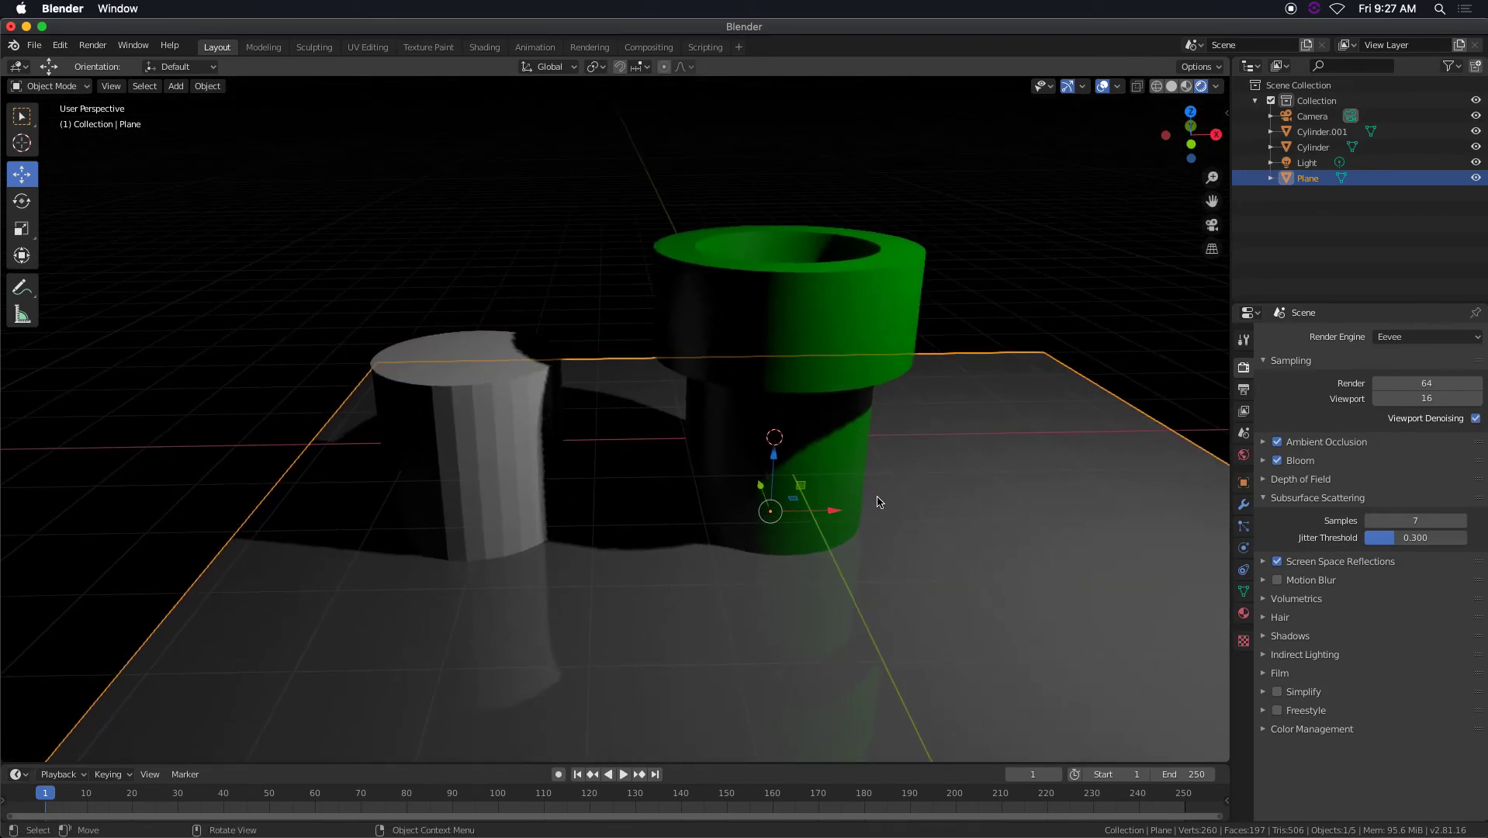
{"action": "scroll", "coordinate": [873, 497], "scroll_direction": "down", "scroll_amount": 3}
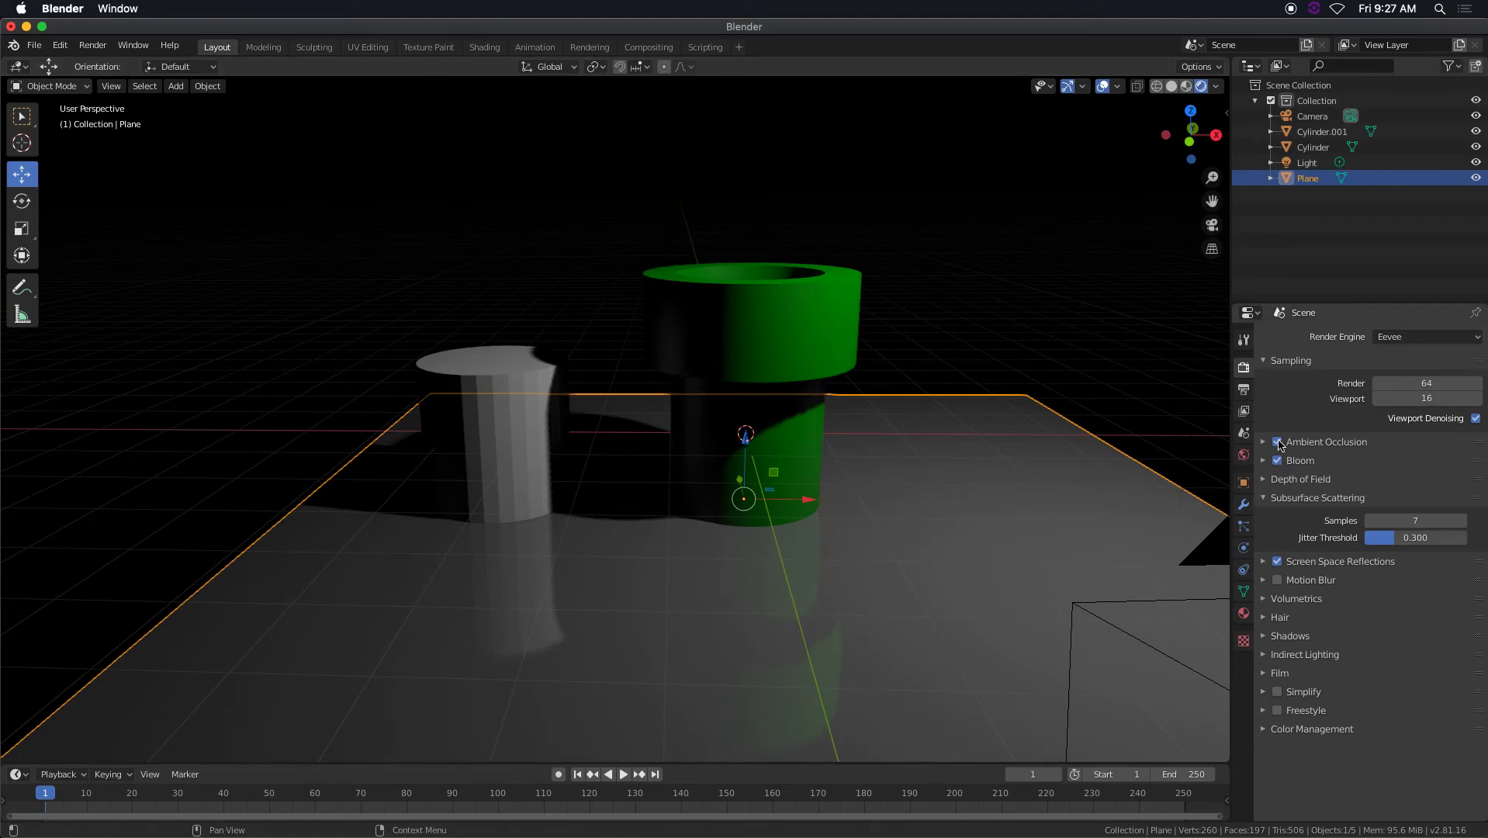
{"action": "left_click", "coordinate": [1267, 498]}
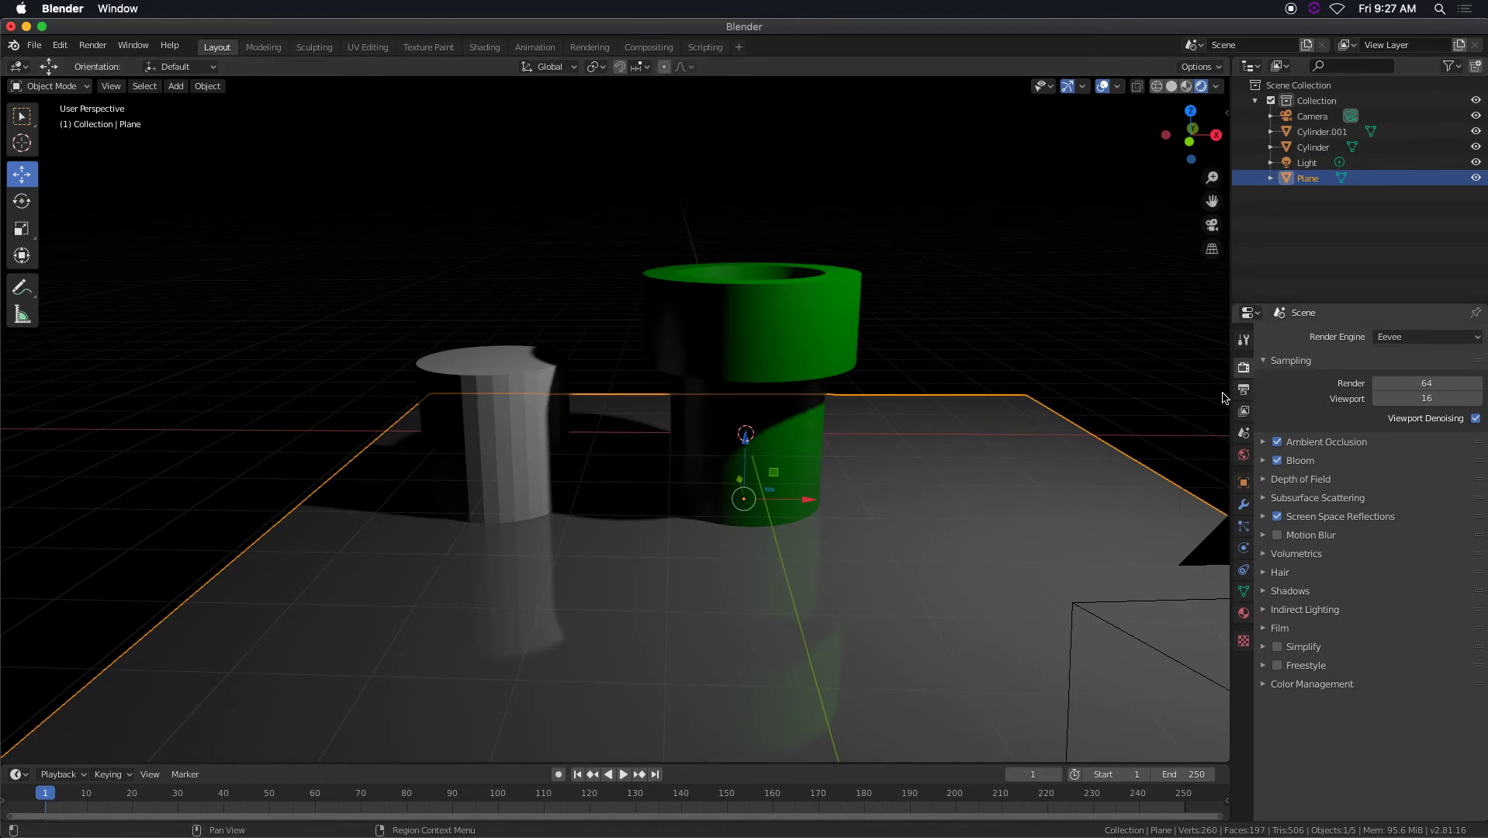
Switch the render engine to Cycles and back to Eevee to compare how the floor reflects the cylinders.
{"action": "scroll", "coordinate": [1223, 397], "scroll_direction": "down", "scroll_amount": 1}
{"action": "left_click", "coordinate": [1425, 339]}
{"action": "left_click", "coordinate": [1401, 388]}
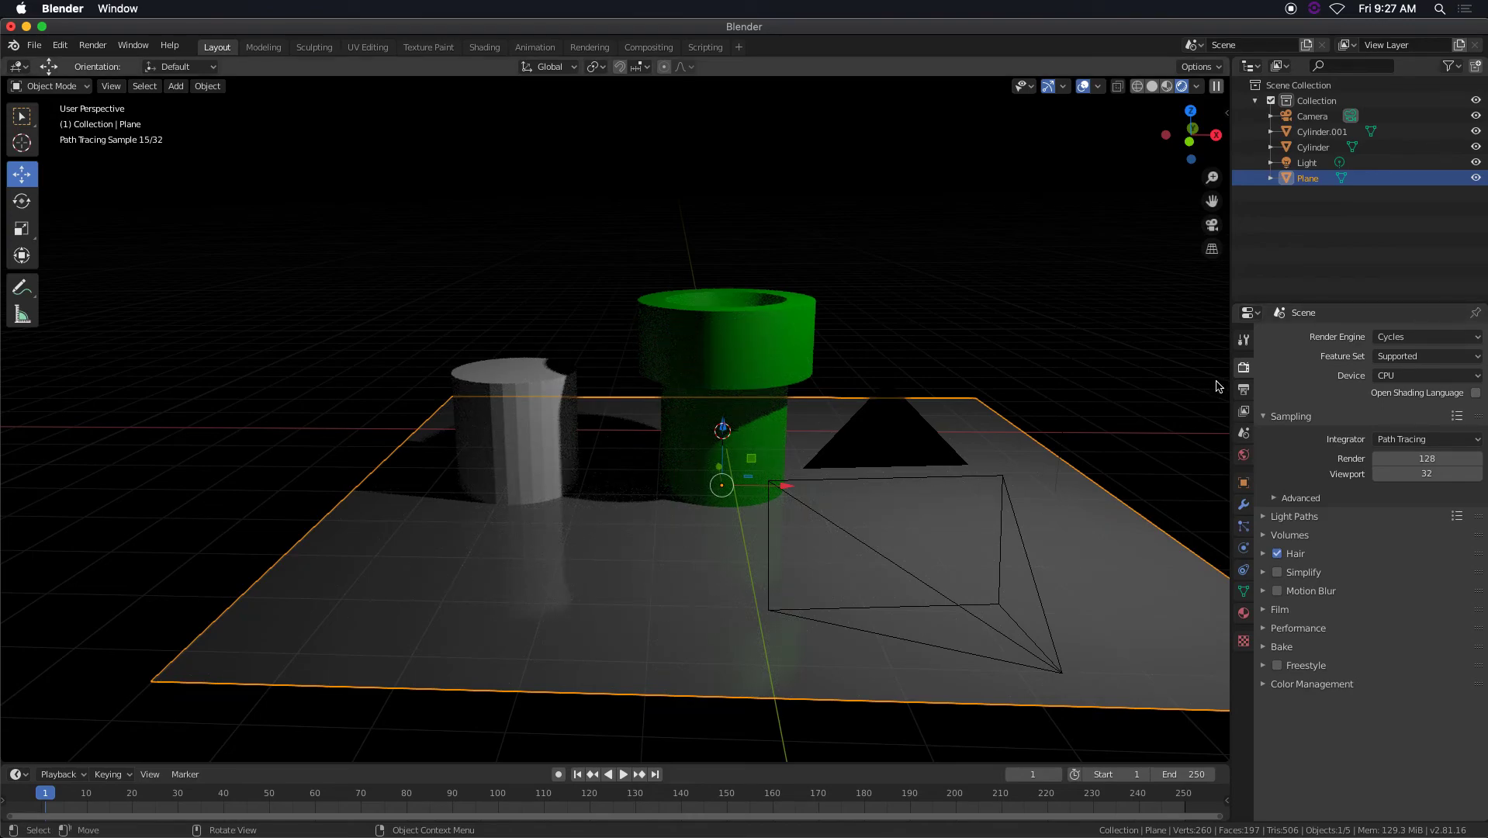
{"action": "left_click", "coordinate": [1400, 337]}
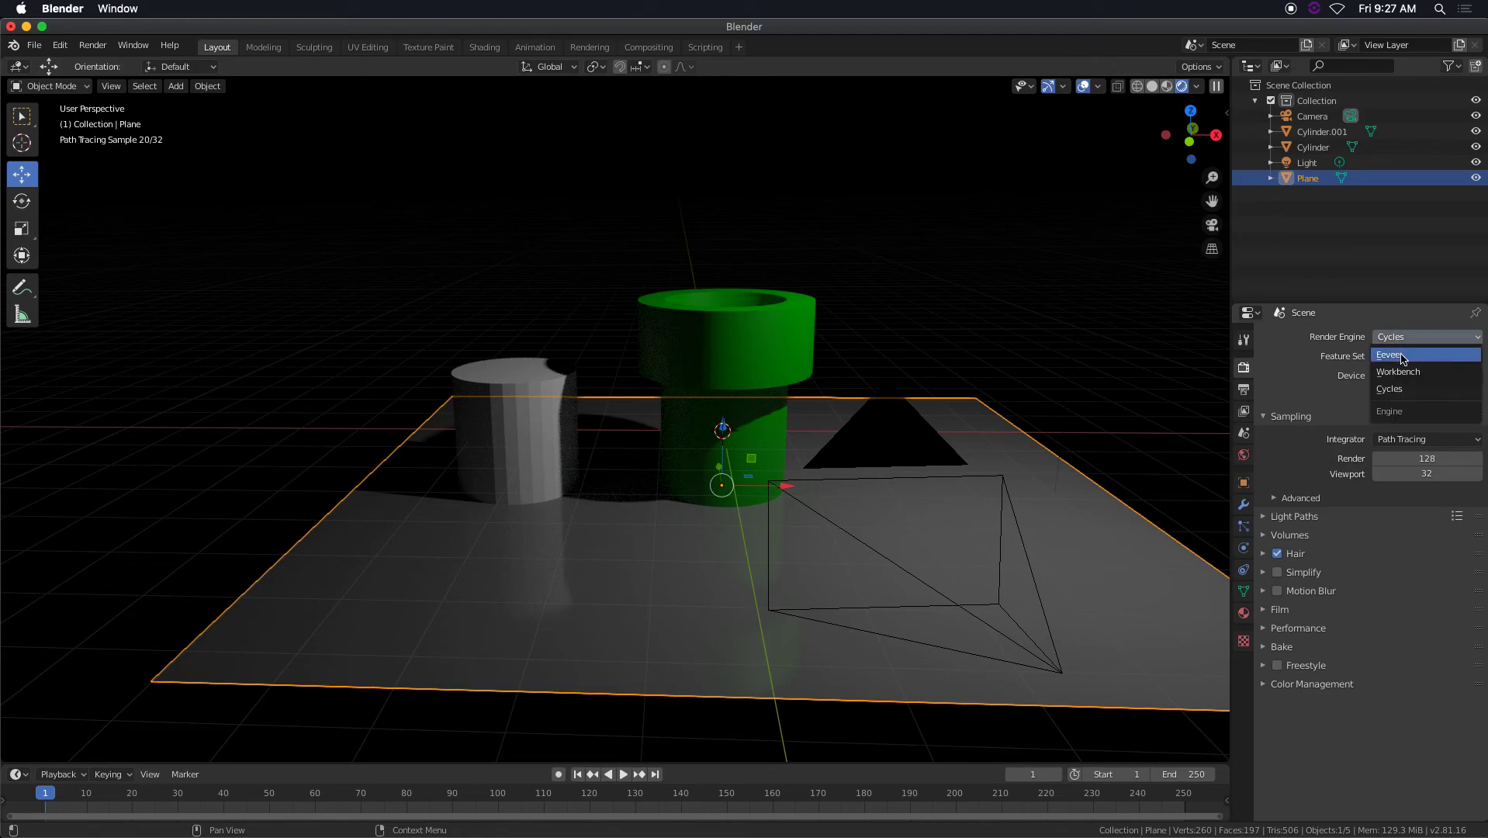
{"action": "left_click", "coordinate": [1404, 357]}
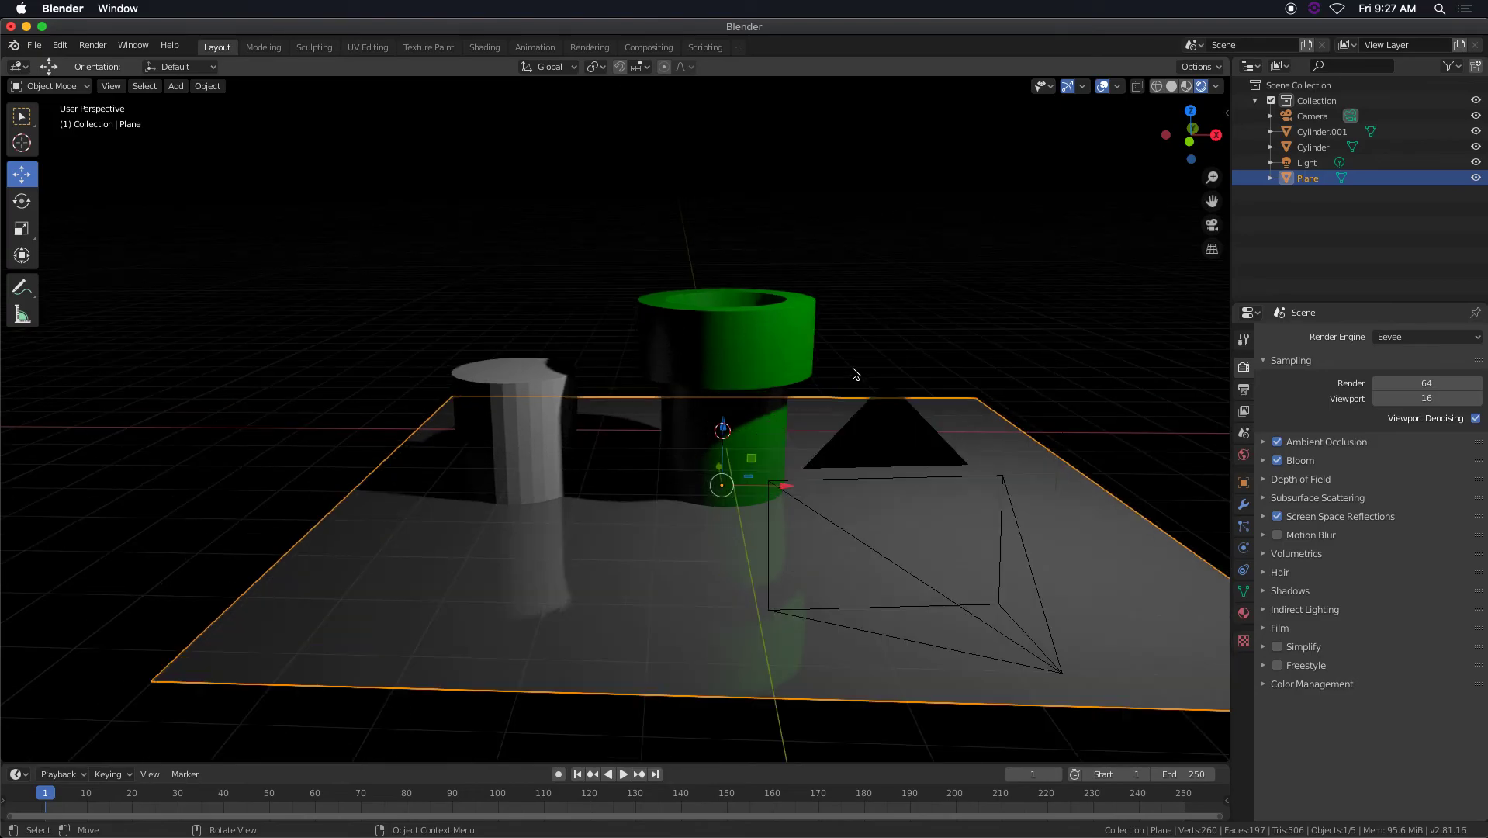
{"action": "scroll", "coordinate": [853, 373], "scroll_direction": "up", "scroll_amount": 2}
{"action": "middle_click_drag", "start_coordinate": [857, 378], "coordinate": [925, 406]}
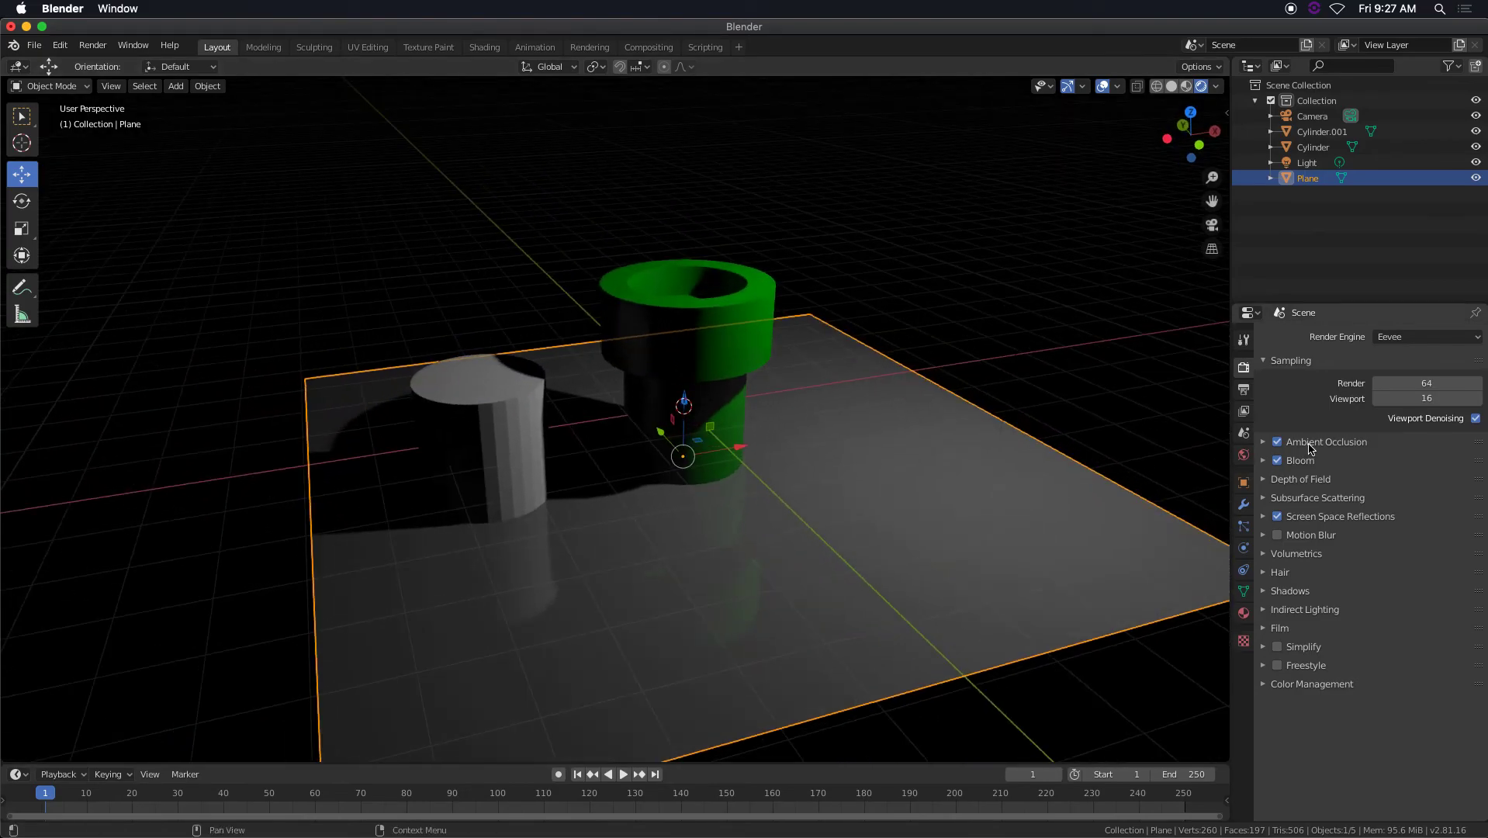
Try adjusting the brightness of the world background color and inspect the scene from several angles.
{"action": "left_click", "coordinate": [1244, 455]}
{"action": "left_click", "coordinate": [1421, 439]}
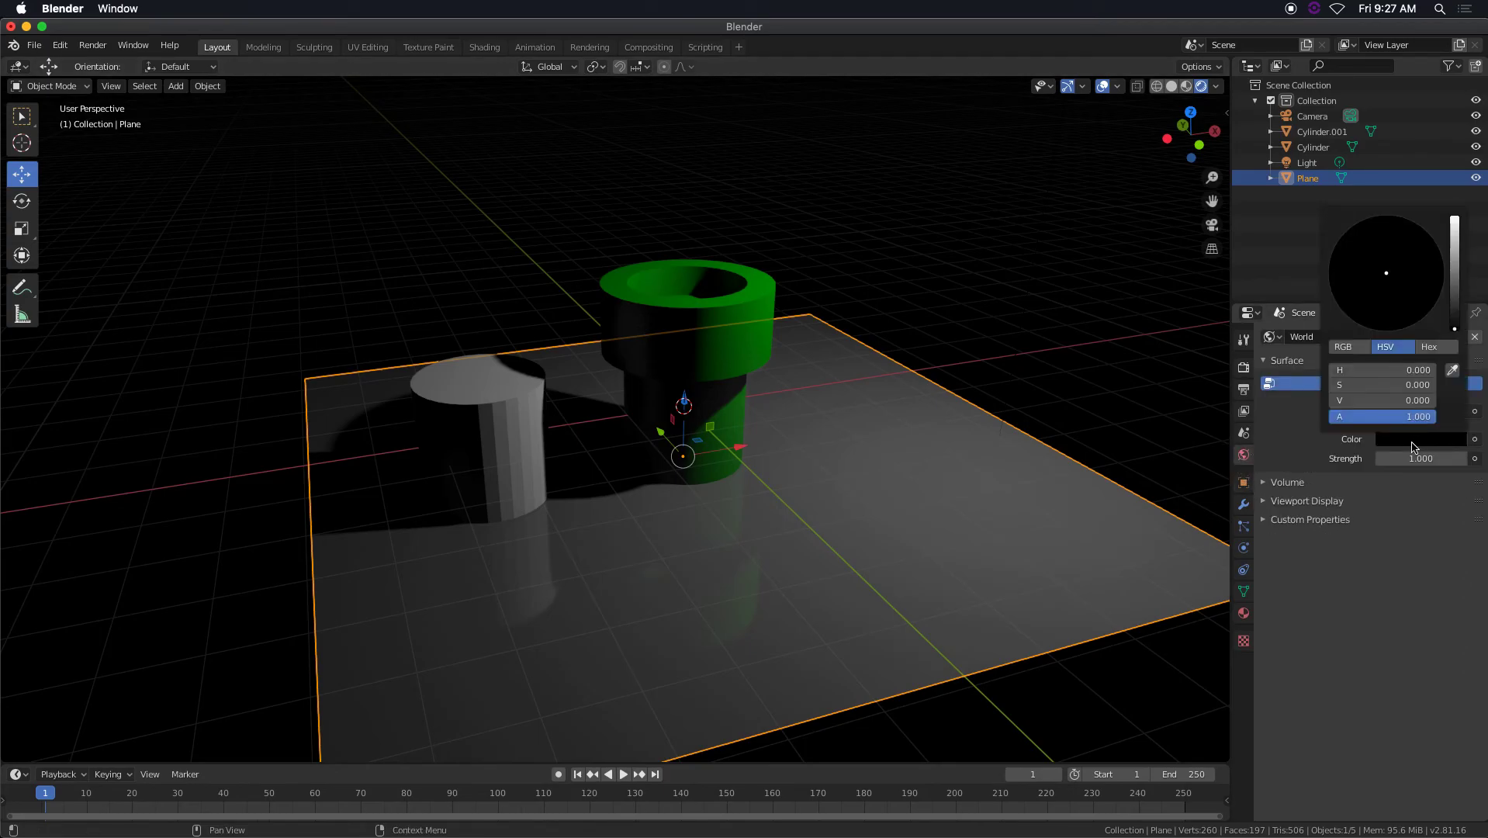
{"action": "mouse_move", "coordinate": [1454, 328]}
{"action": "left_mouse_down"}
{"action": "mouse_move", "coordinate": [1455, 316]}
{"action": "mouse_move", "coordinate": [1454, 328]}
{"action": "left_mouse_up"}
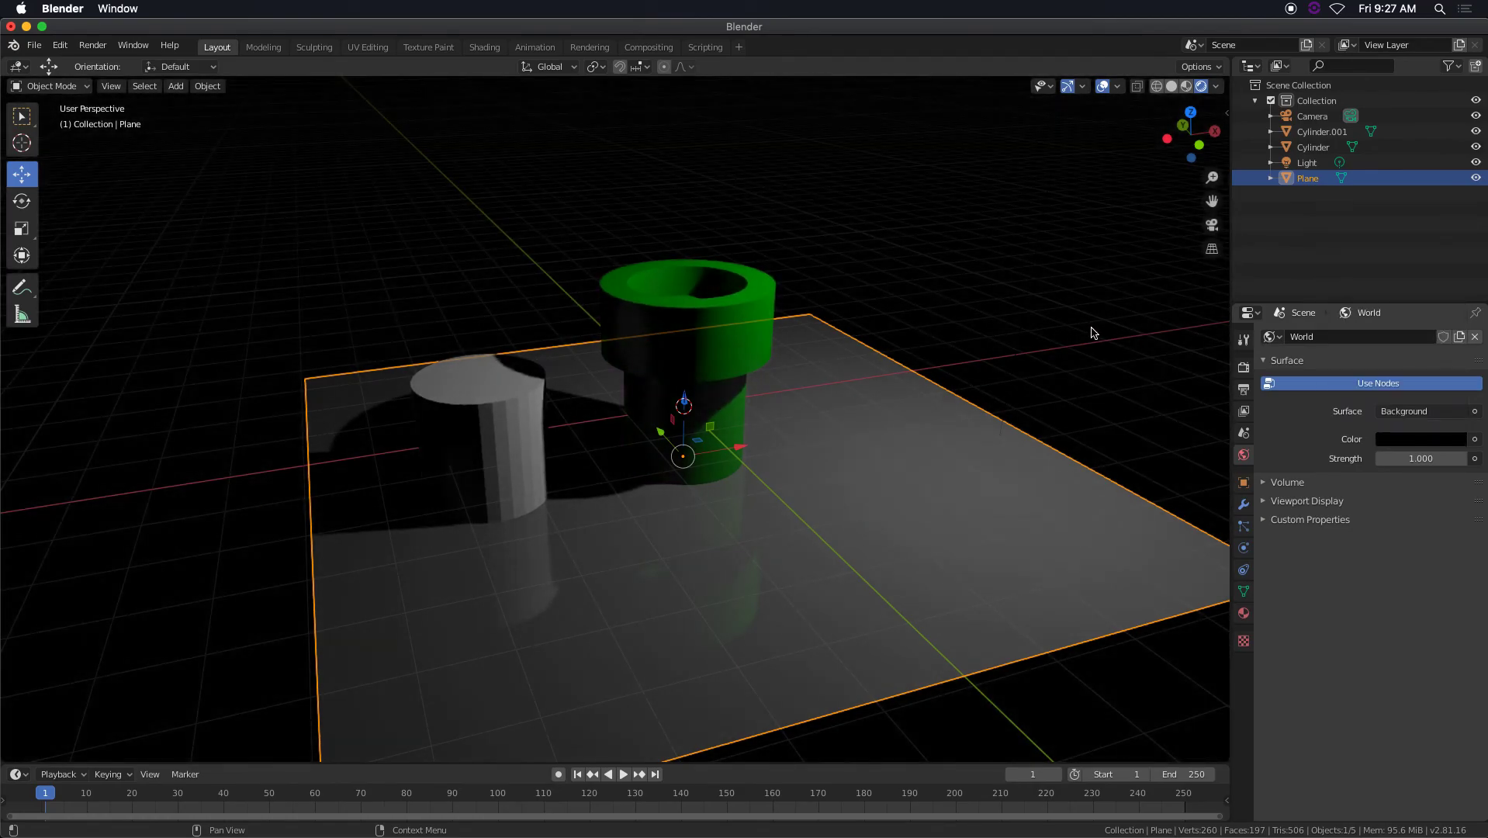
{"action": "scroll", "coordinate": [838, 337], "scroll_direction": "up", "scroll_amount": 4}
{"action": "middle_click_drag", "start_coordinate": [832, 353], "coordinate": [838, 384]}
{"action": "scroll", "coordinate": [837, 379], "scroll_direction": "down", "scroll_amount": 6}
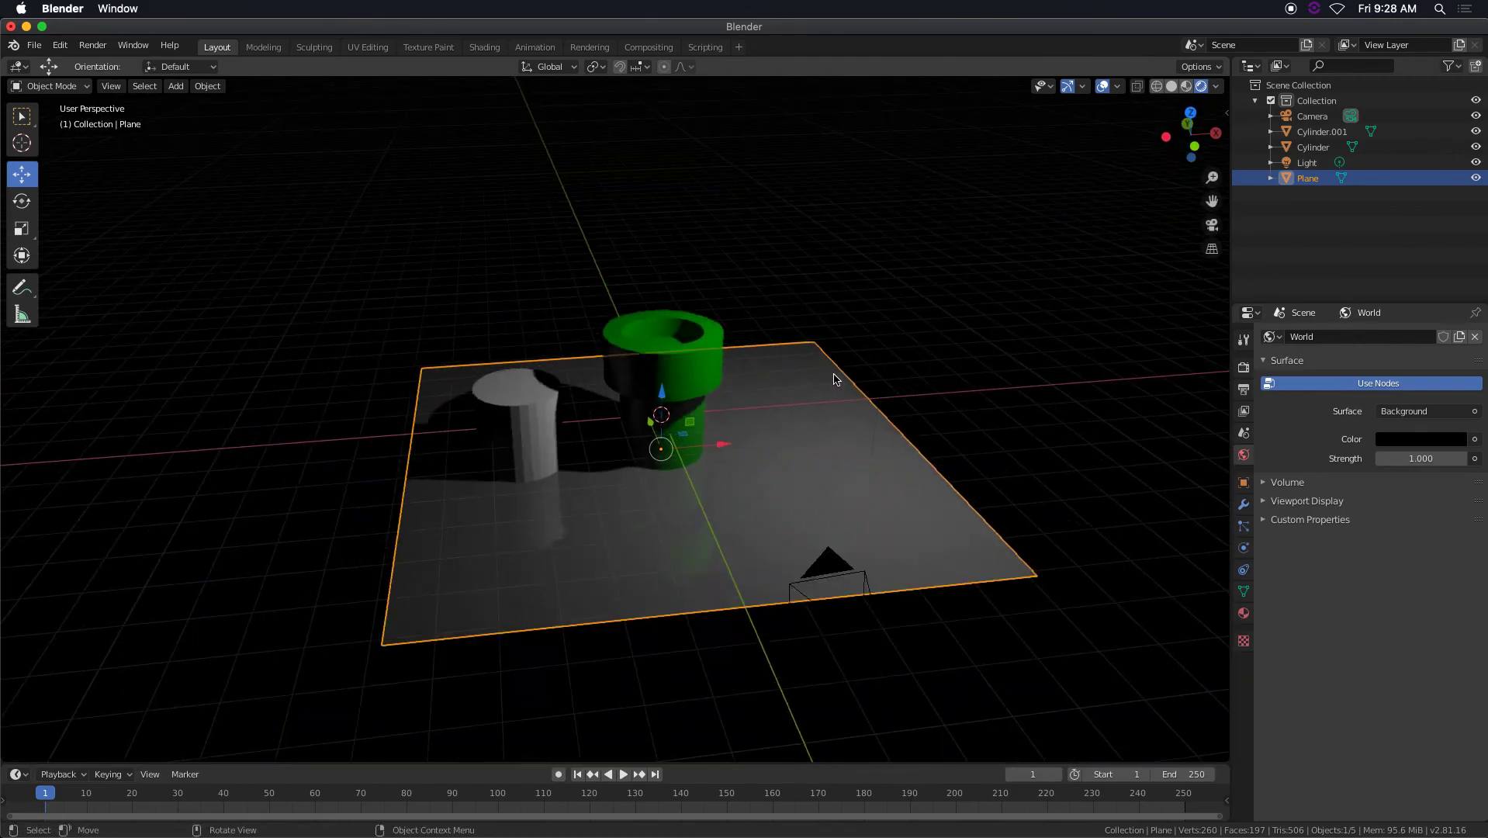
{"action": "scroll", "coordinate": [834, 376], "scroll_direction": "up", "scroll_amount": 7}
{"action": "middle_click_drag", "start_coordinate": [831, 366], "coordinate": [828, 360]}
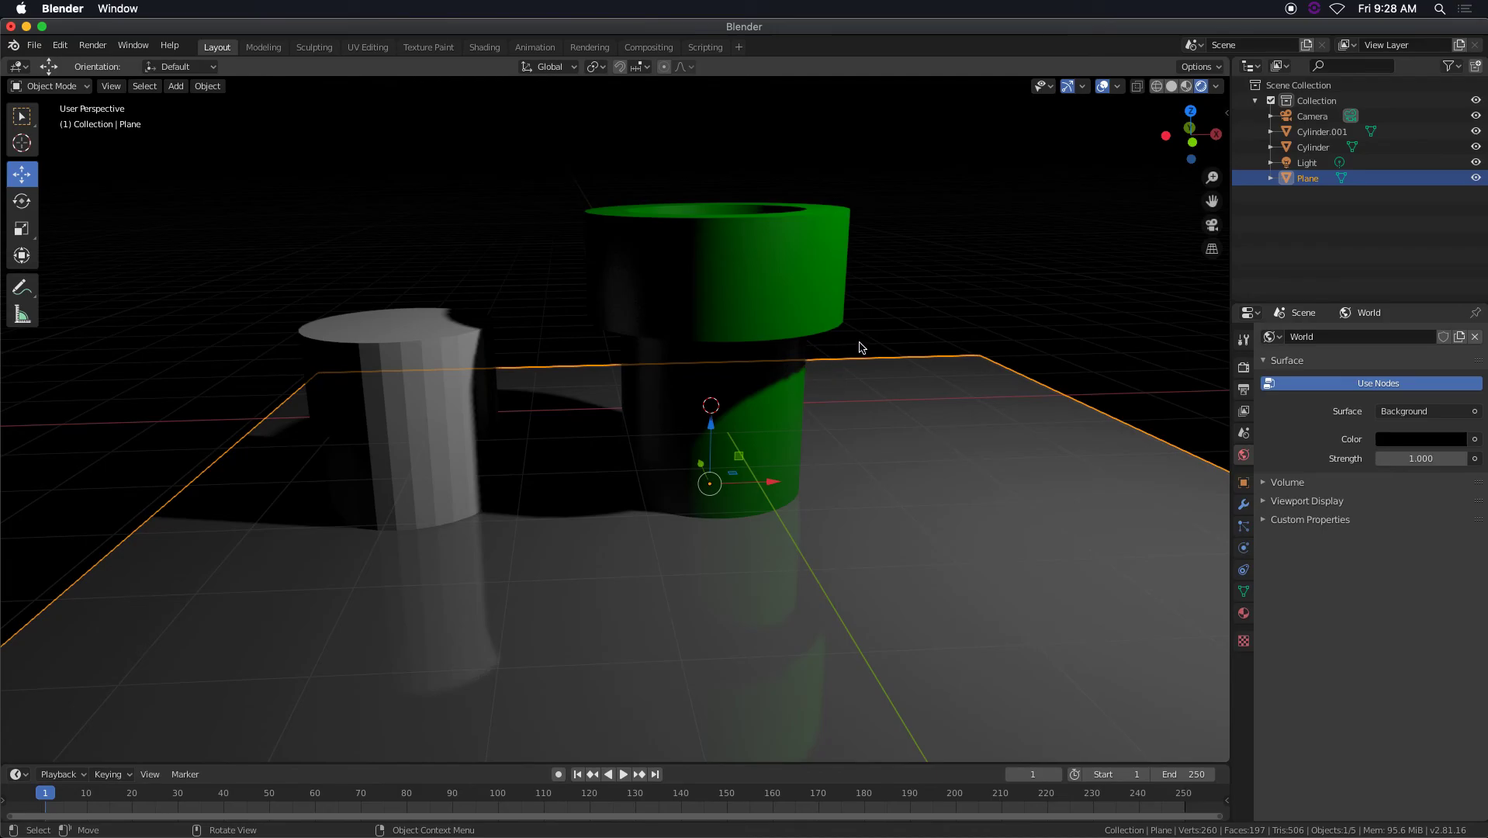
Duplicate the point light and place the copy near the shorter gray cylinder, above the edge of the floor.
{"action": "scroll", "coordinate": [862, 341], "scroll_direction": "down", "scroll_amount": 6}
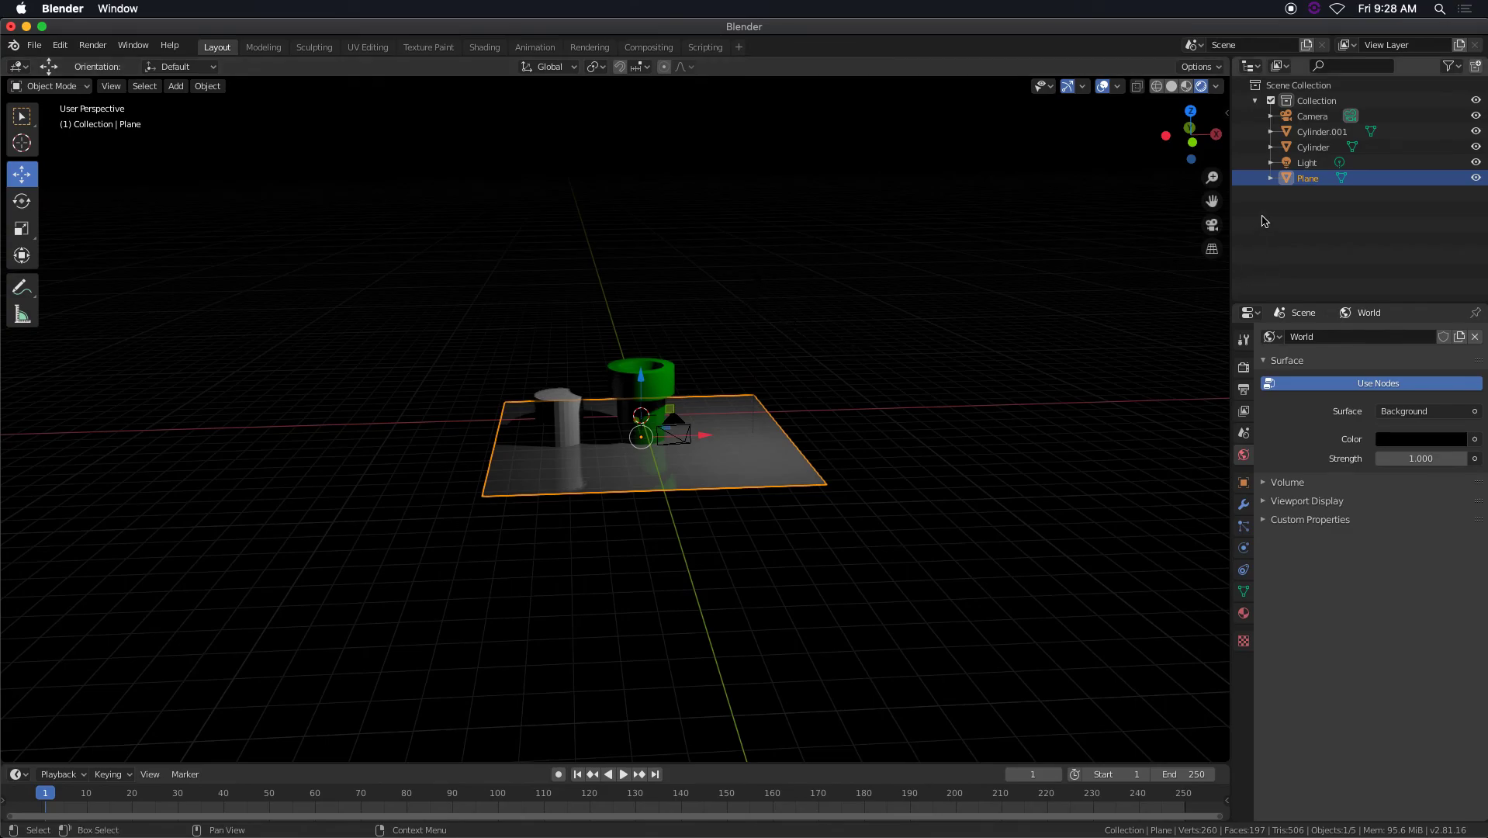
{"action": "left_click", "coordinate": [1328, 163]}
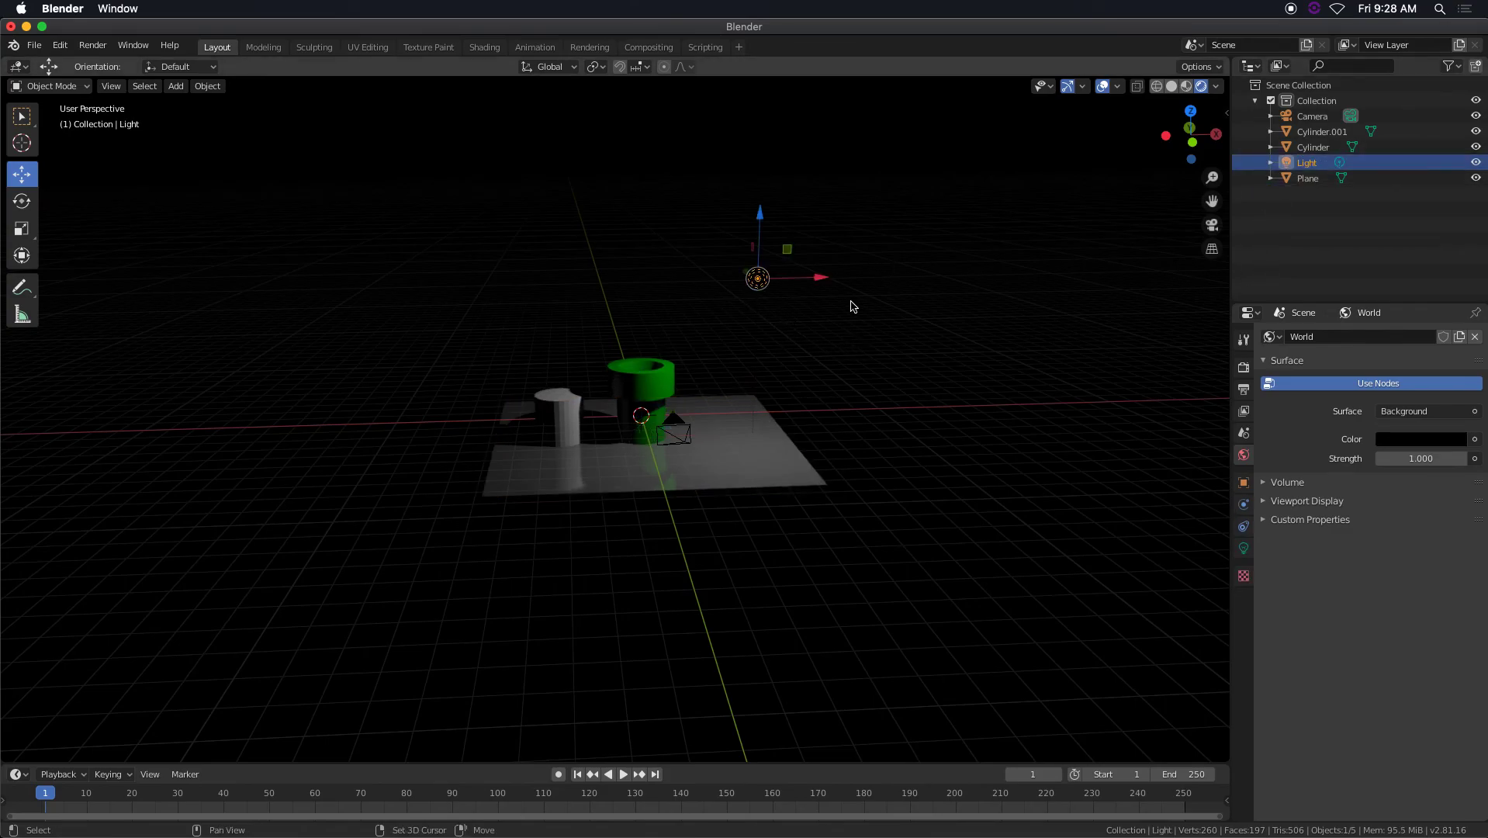
{"action": "key", "text": "shift+d"}
{"action": "left_click", "coordinate": [680, 293]}
{"action": "middle_click_drag", "start_coordinate": [681, 294], "coordinate": [906, 275]}
{"action": "key", "text": "g"}
{"action": "left_click", "coordinate": [687, 376]}
{"action": "middle_click_drag", "start_coordinate": [688, 376], "coordinate": [787, 350]}
{"action": "scroll", "coordinate": [720, 318], "scroll_direction": "up", "scroll_amount": 4}
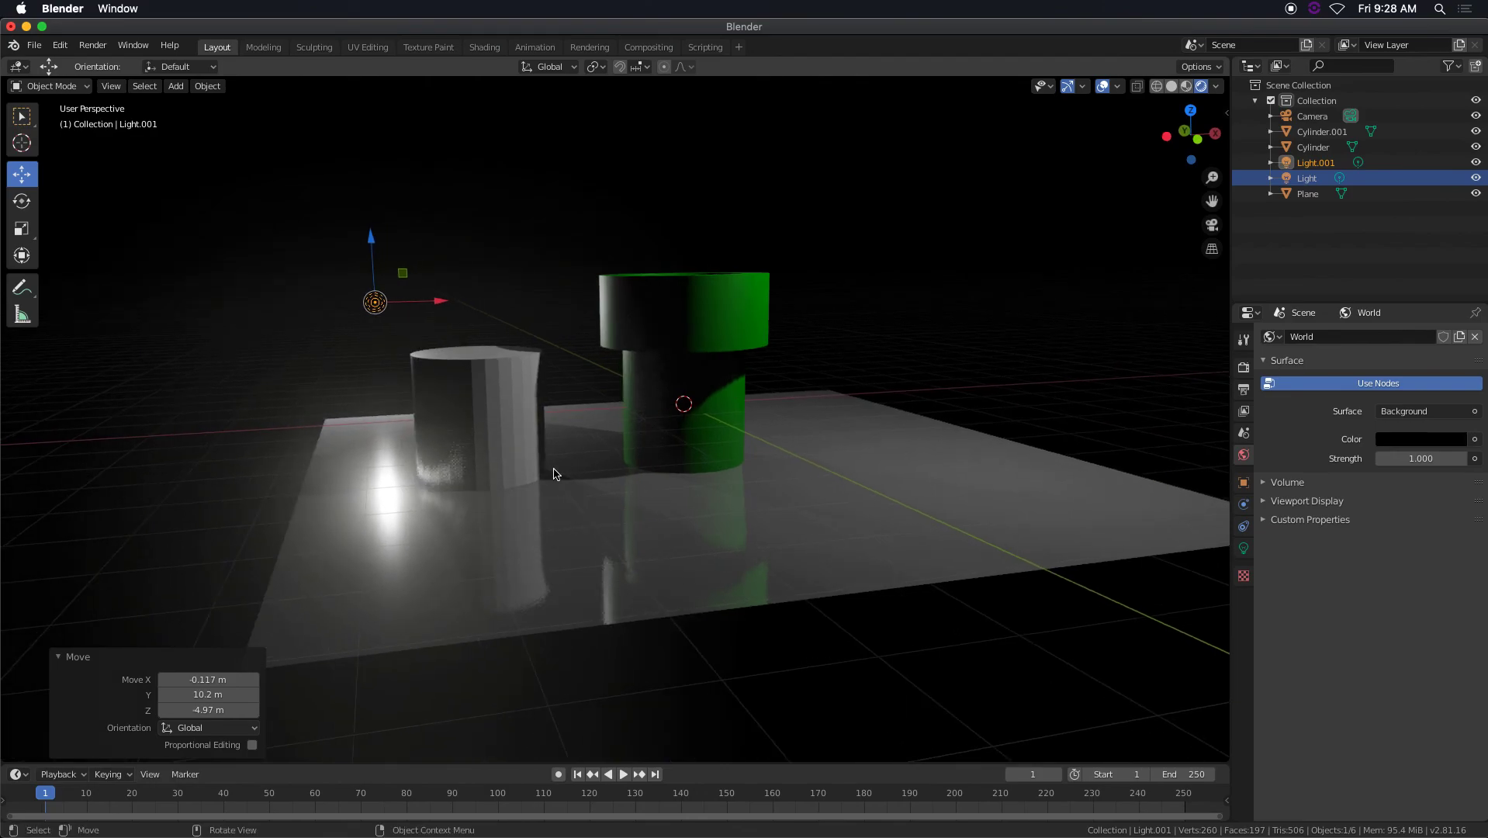
Toggle Bloom off and on in the Eevee render settings to compare the glow around the light's floor reflection.
{"action": "left_click", "coordinate": [1244, 370]}
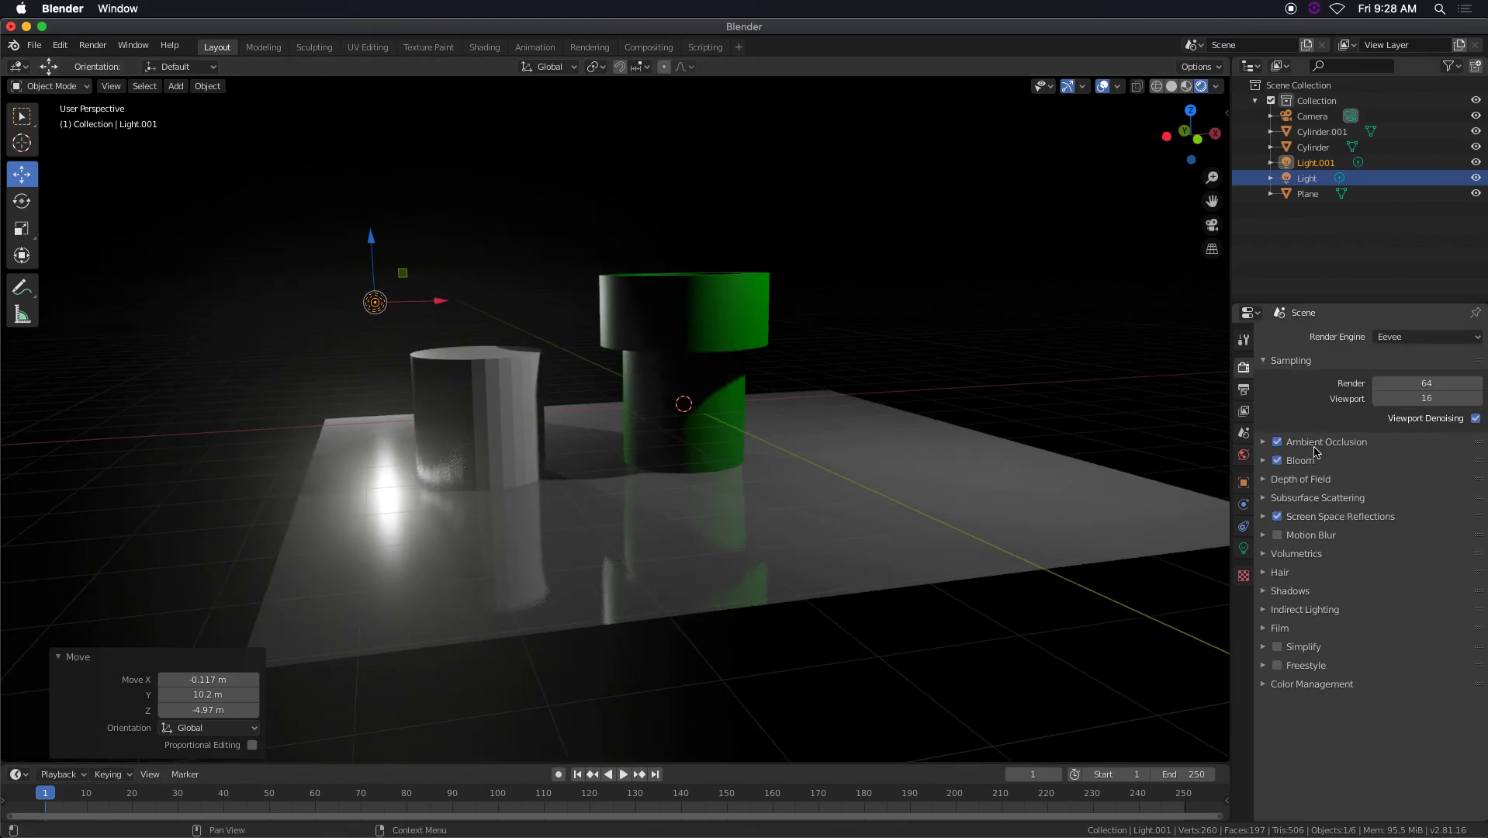
{"action": "left_click", "coordinate": [1277, 461]}
{"action": "left_click", "coordinate": [1278, 461]}
{"action": "left_click", "coordinate": [1278, 460]}
{"action": "left_click", "coordinate": [1278, 461]}
Set the duplicated light's power to 200 W and move it about -3.26 m in X, 0.66 m in Y and -1.14 m in Z.
{"action": "left_click", "coordinate": [1244, 549]}
{"action": "left_click", "coordinate": [1422, 439]}
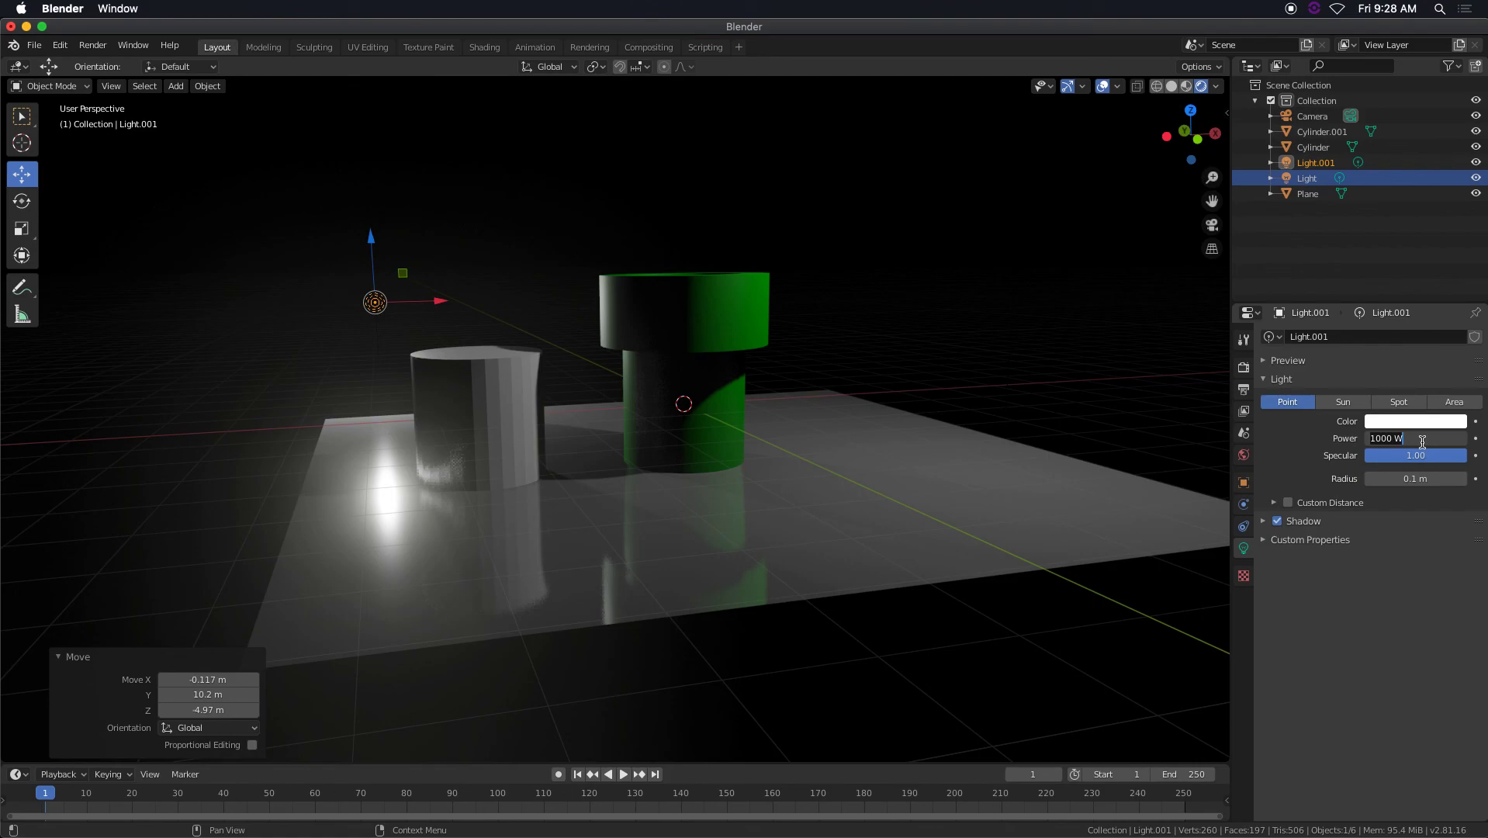
{"action": "type", "text": "200"}
{"action": "key", "text": "Return"}
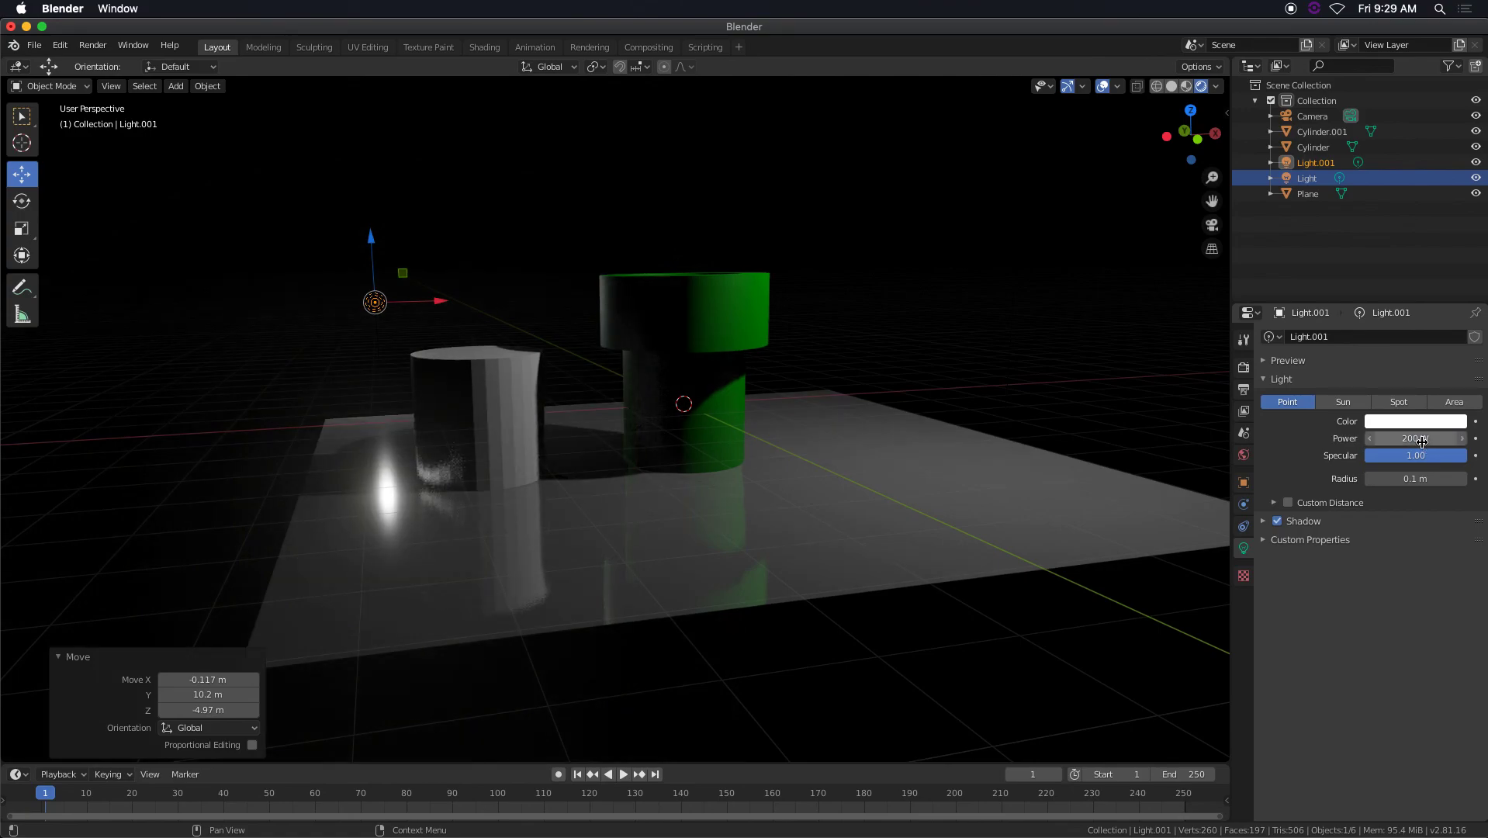
{"action": "key", "text": "g"}
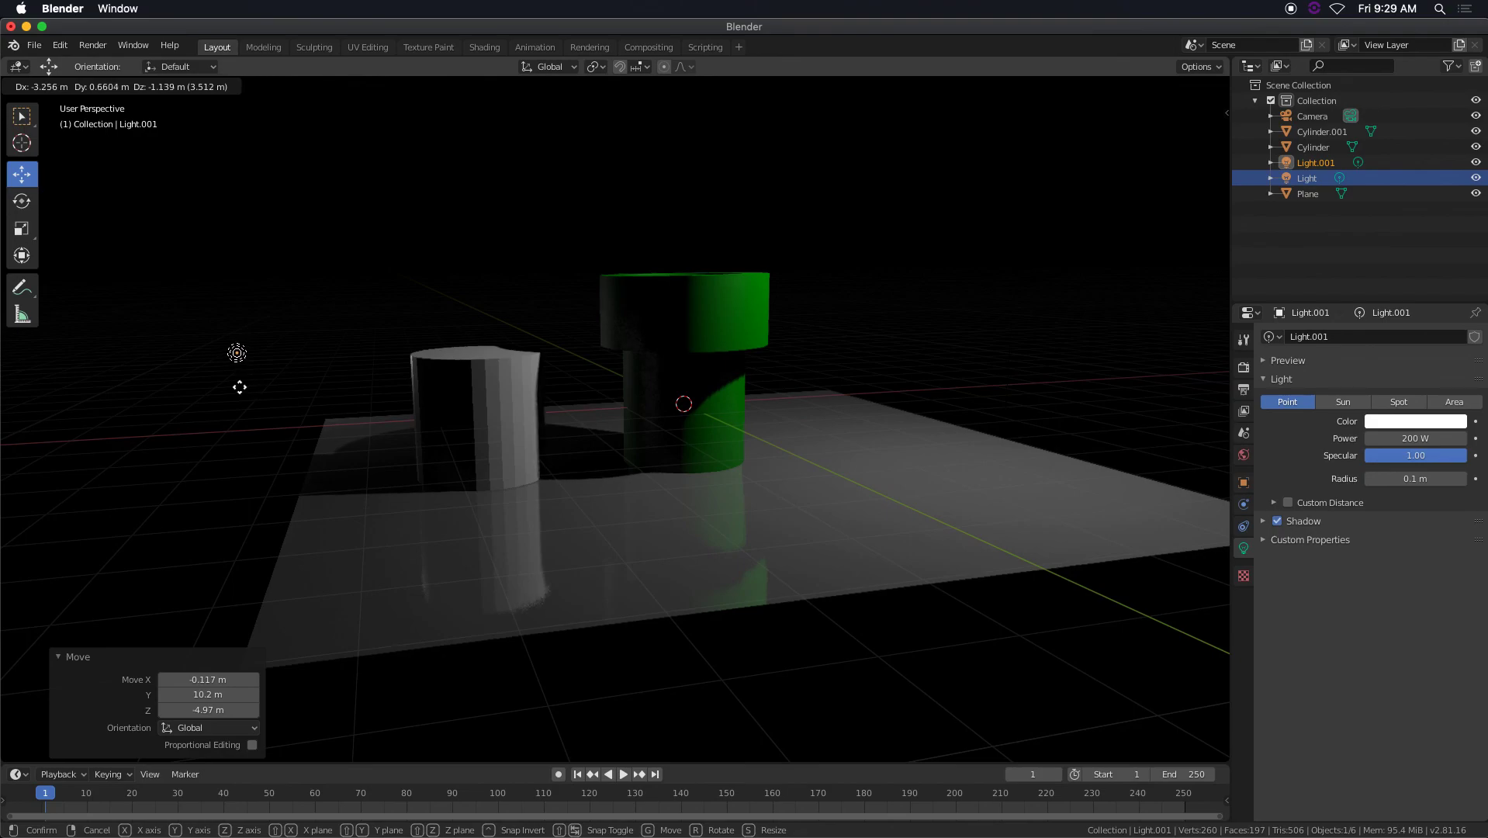
{"action": "left_click", "coordinate": [239, 388]}
Set the duplicated light's radius to 1.29 m and power to 250 W, and check the lighting on both cylinders.
{"action": "left_click_drag", "start_coordinate": [1409, 478], "coordinate": [1448, 436]}
{"action": "scroll", "coordinate": [620, 419], "scroll_direction": "down", "scroll_amount": 1}
{"action": "mouse_move", "coordinate": [620, 423]}
{"action": "middle_mouse_down"}
{"action": "mouse_move", "coordinate": [553, 419]}
{"action": "mouse_move", "coordinate": [602, 412]}
{"action": "middle_mouse_up"}
{"action": "scroll", "coordinate": [605, 411], "scroll_direction": "down", "scroll_amount": 1}
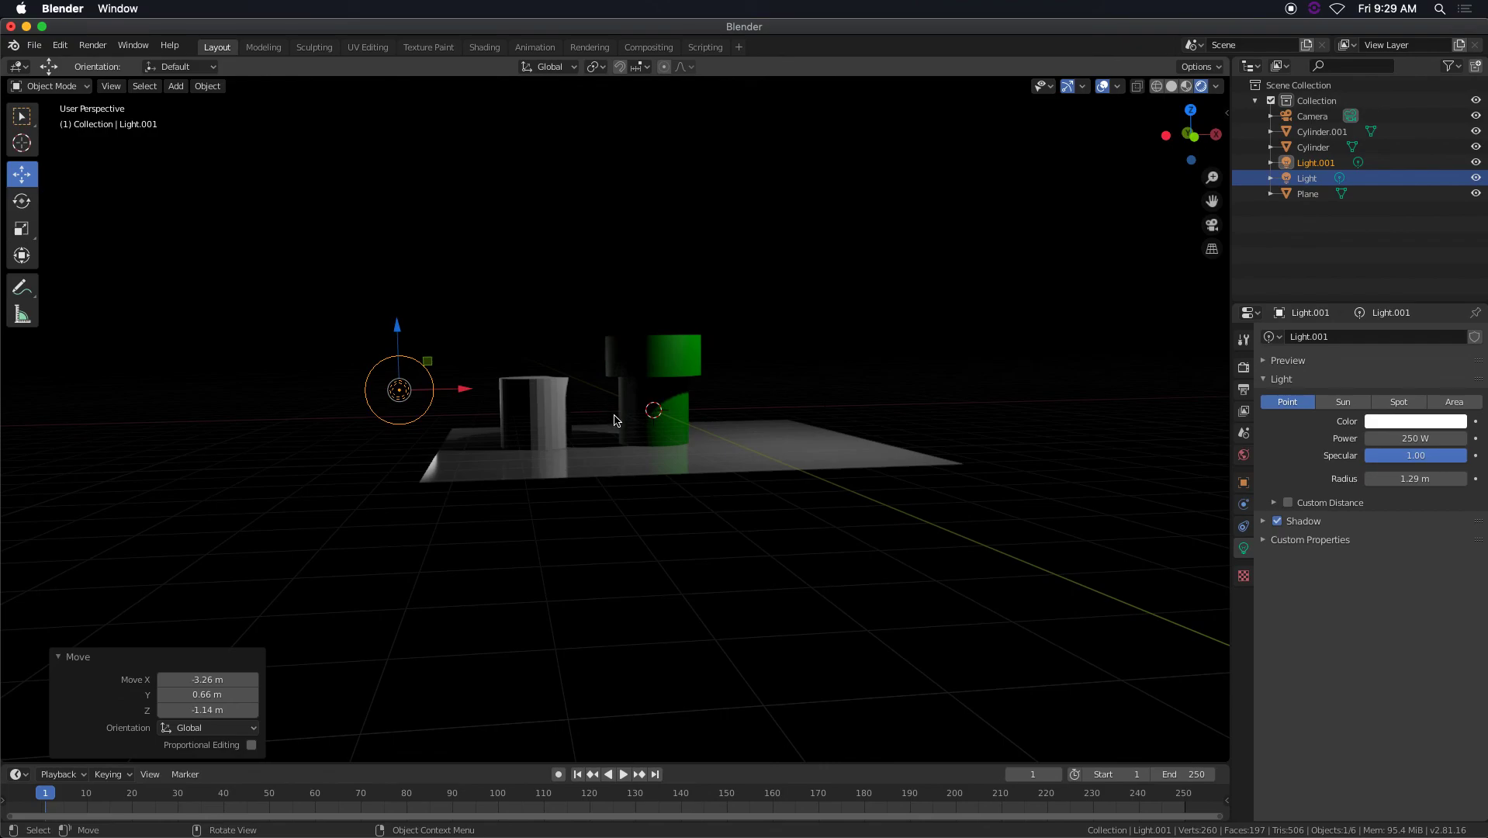
{"action": "scroll", "coordinate": [637, 424], "scroll_direction": "up", "scroll_amount": 5}
{"action": "middle_click_drag", "start_coordinate": [690, 447], "coordinate": [698, 498], "text": "shift"}
{"action": "scroll", "coordinate": [667, 467], "scroll_direction": "up", "scroll_amount": 1}
{"action": "scroll", "coordinate": [684, 475], "scroll_direction": "down", "scroll_amount": 4}
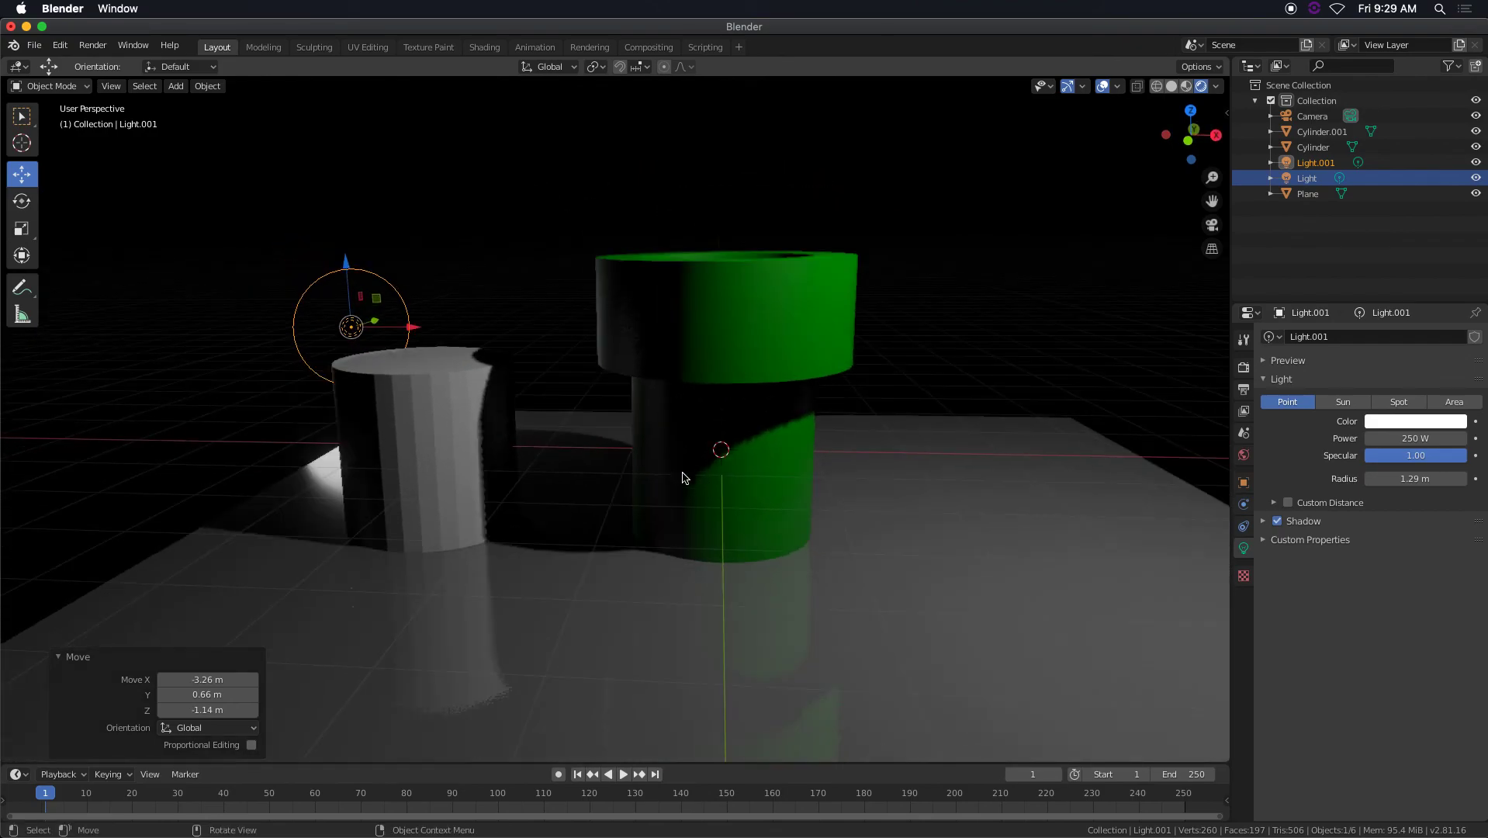
Select the green pipe and inspect its shading from a lower angle.
{"action": "left_click", "coordinate": [689, 388]}
{"action": "scroll", "coordinate": [639, 386], "scroll_direction": "up", "scroll_amount": 3}
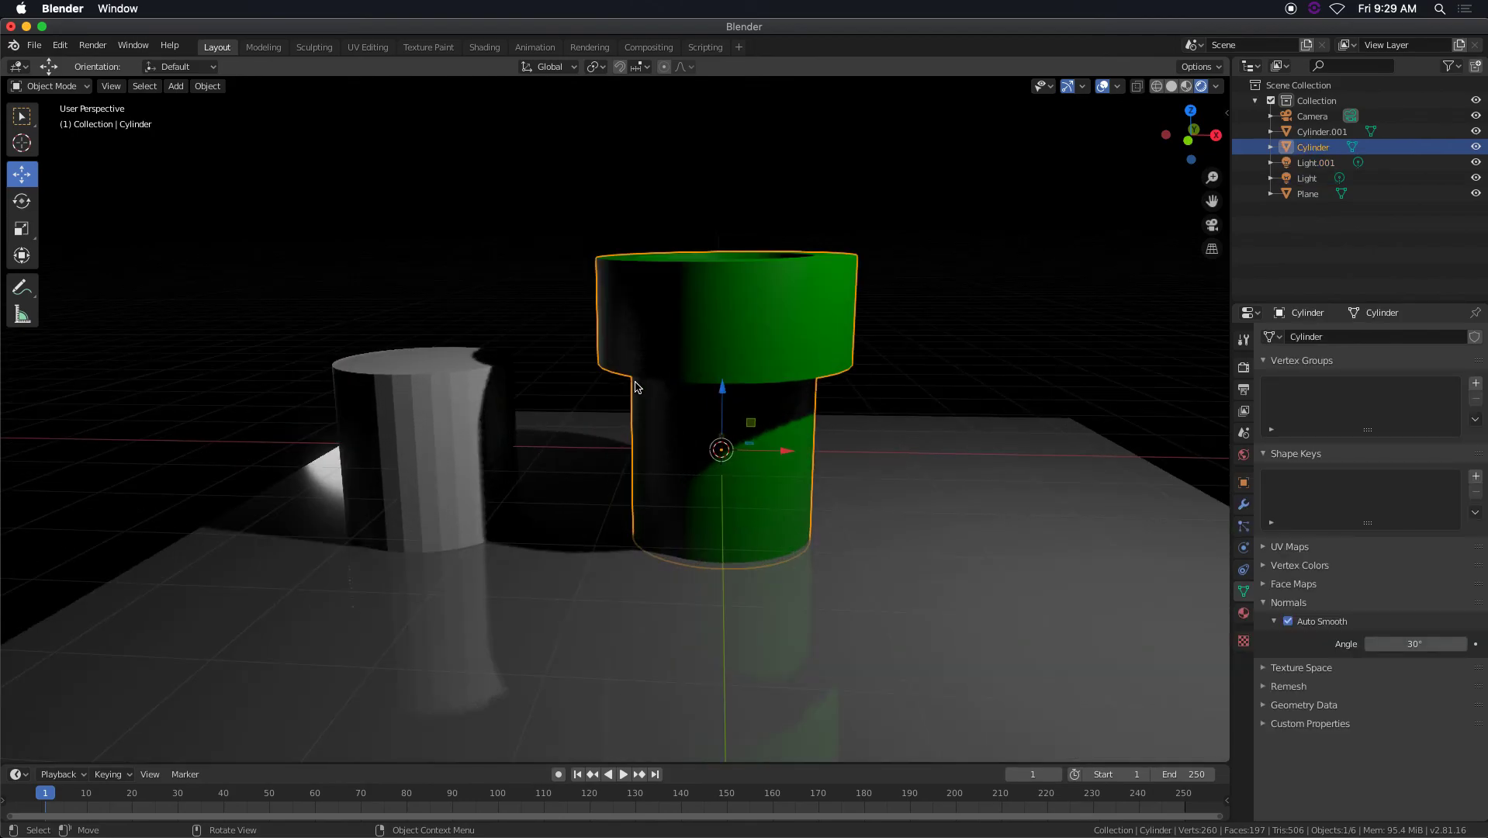
{"action": "scroll", "coordinate": [652, 386], "scroll_direction": "down", "scroll_amount": 2}
{"action": "middle_click_drag", "start_coordinate": [673, 390], "coordinate": [711, 411]}
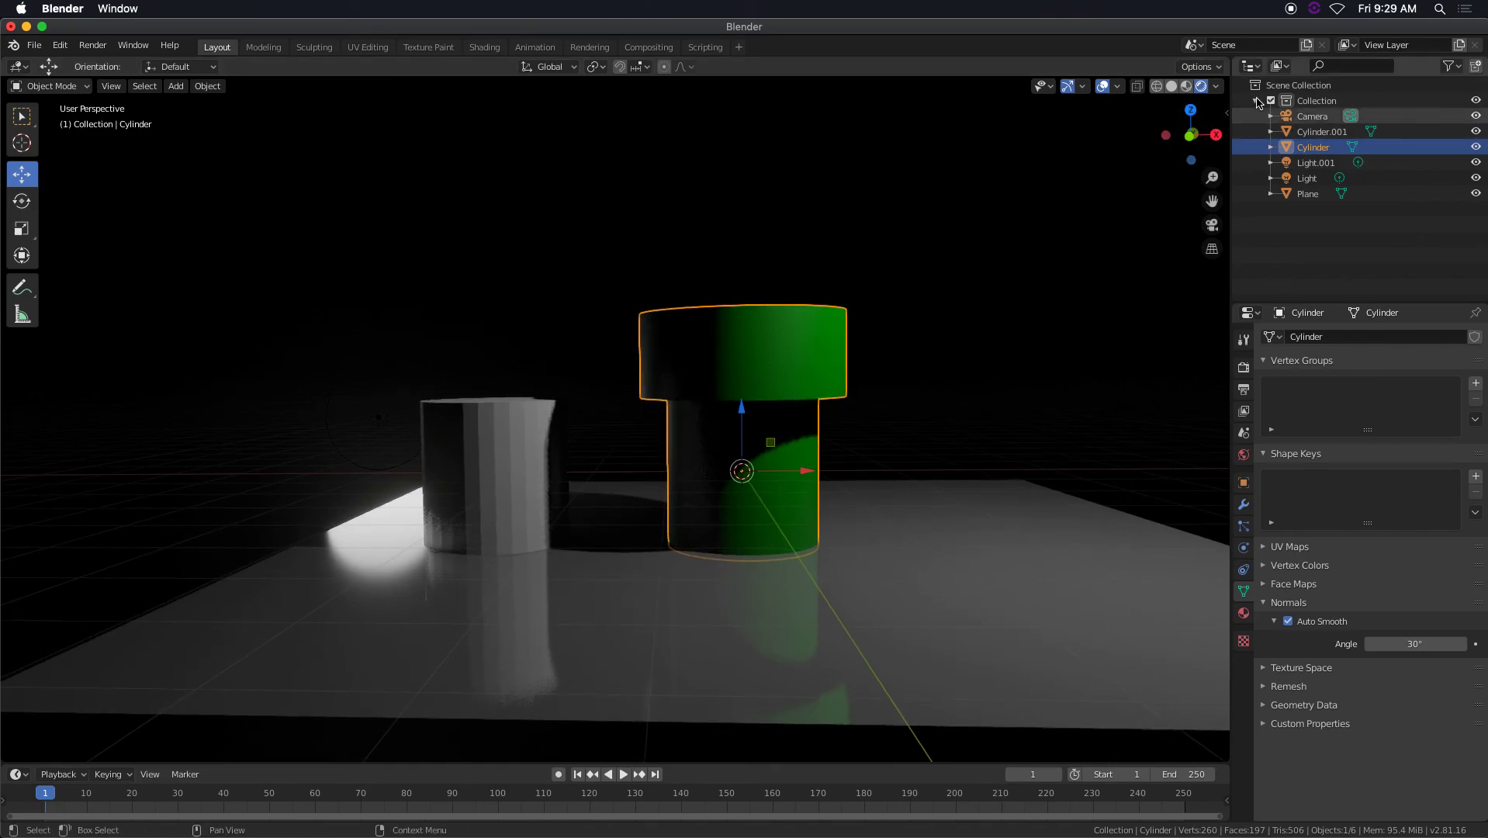